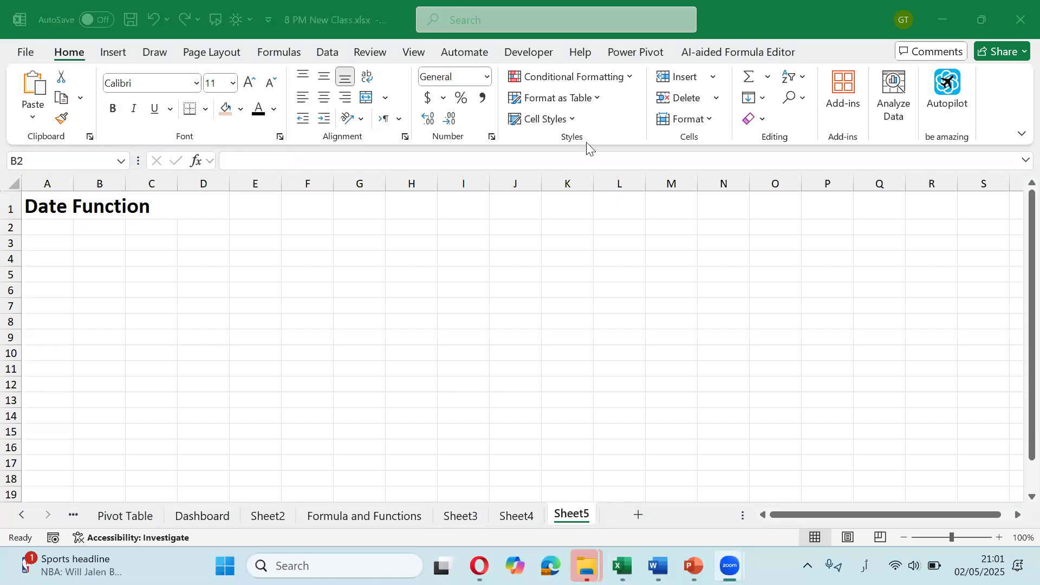
Step: Insert today's date as a fixed value in cell C4
click(152, 259)
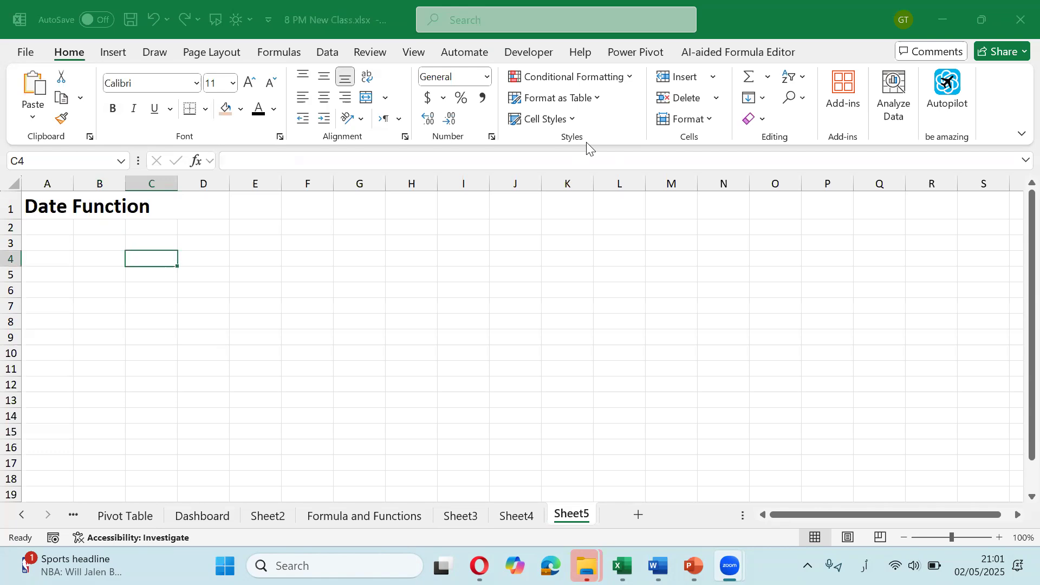
key(ctrl+semicolon)
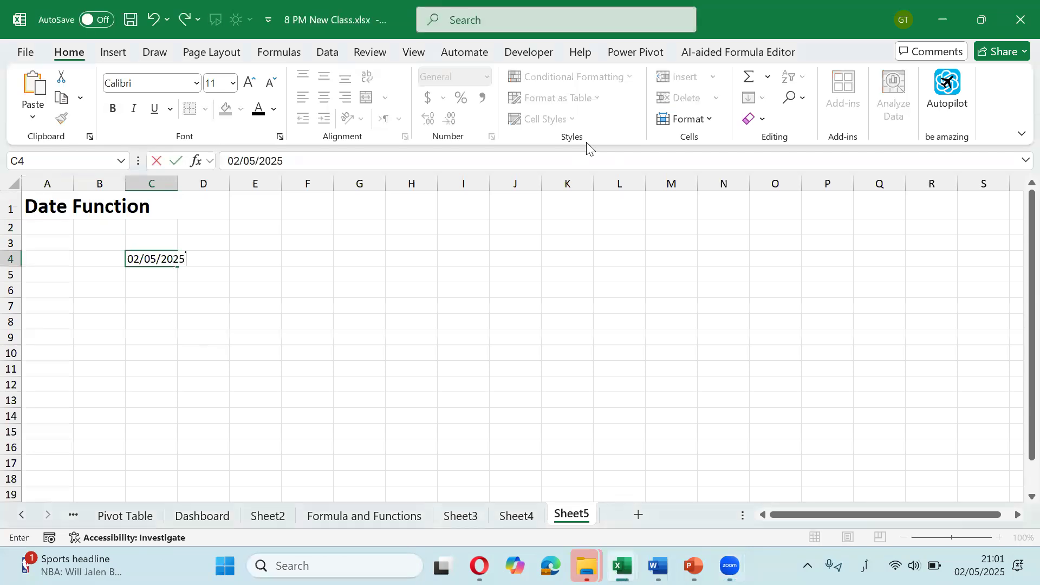
key(Return)
key(Up)
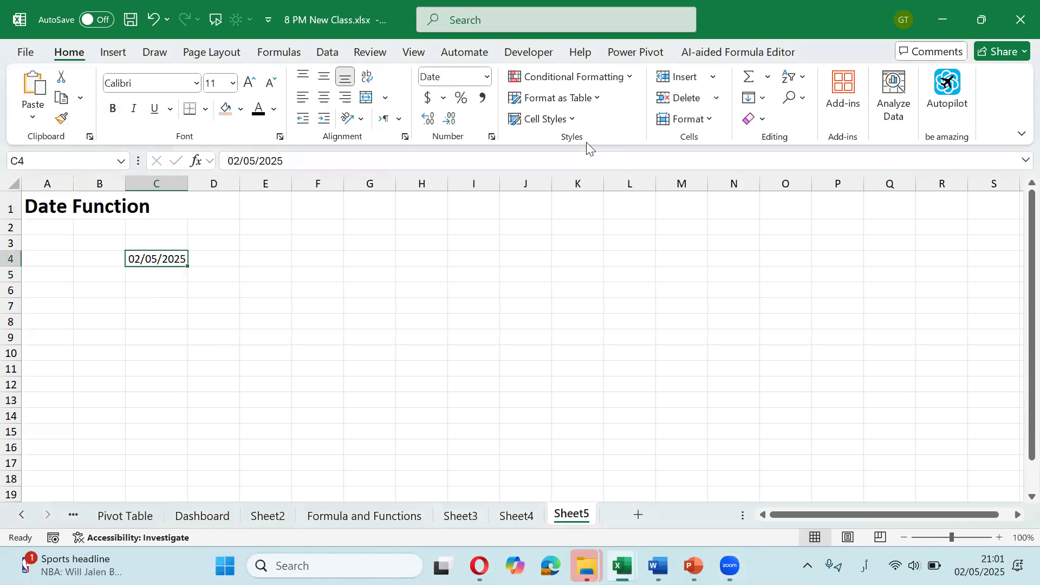
key(Left)
text(ترل)
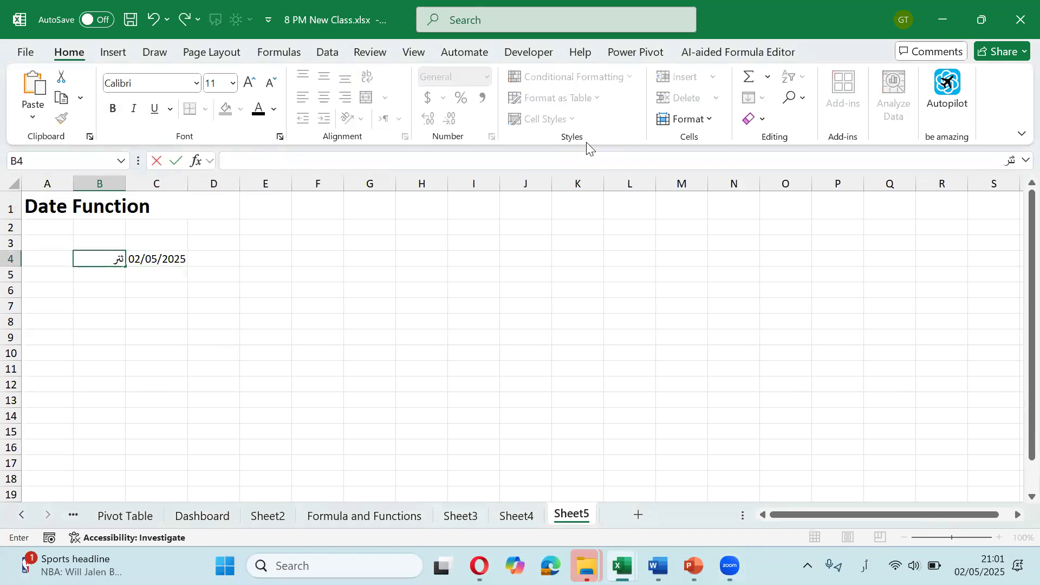
key(BackSpace)
key(BackSpace)
key(BackSpace)
text(ترل)
key(BackSpace)
key(BackSpace)
key(BackSpace)
Step: Switch the keyboard layout to English (United States) and label cell B4 "Ctrl :;"
click(858, 552)
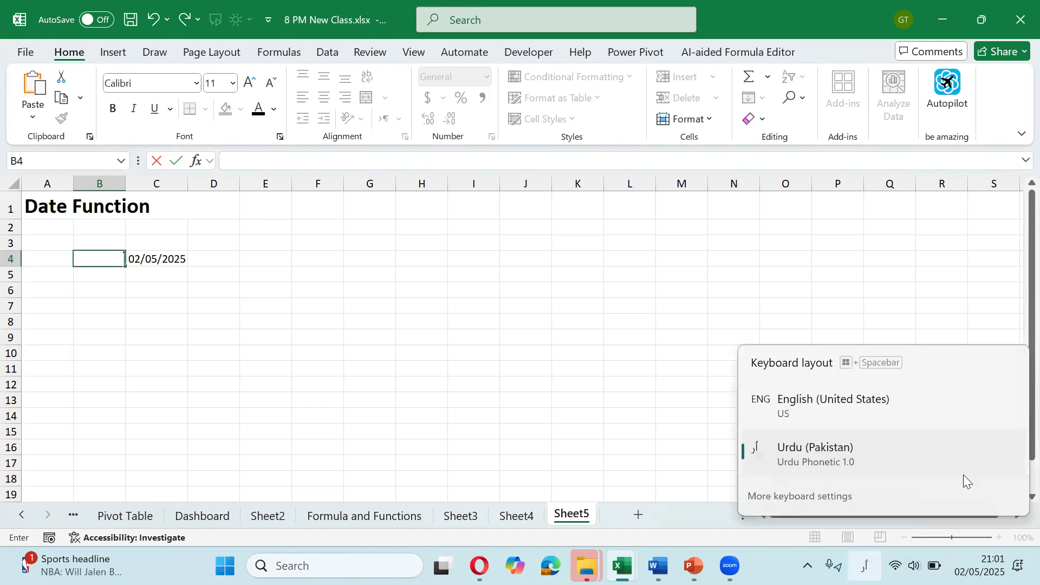
click(949, 422)
text(Ctrl :;)
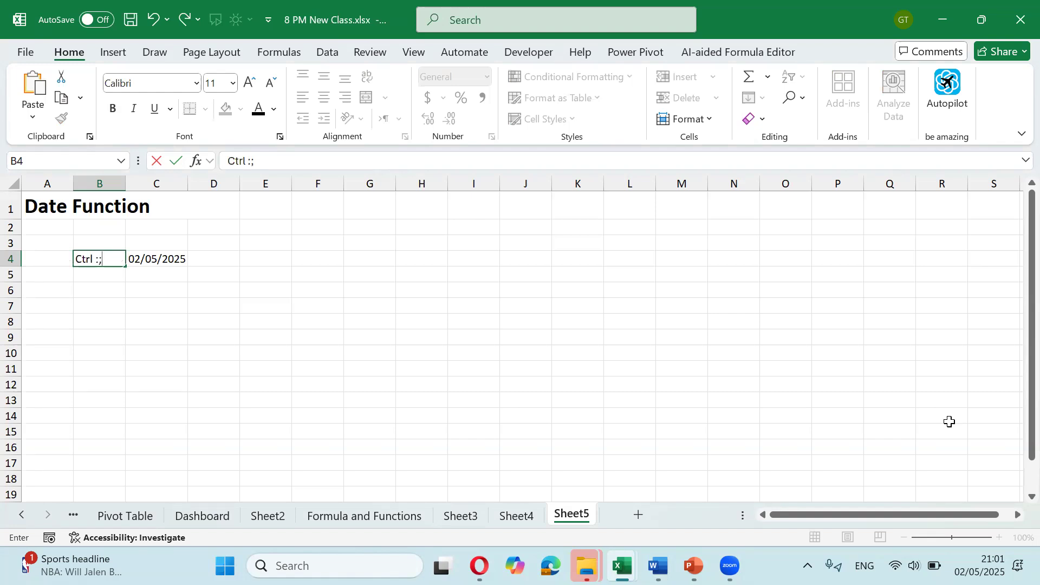
key(Return)
key(Up)
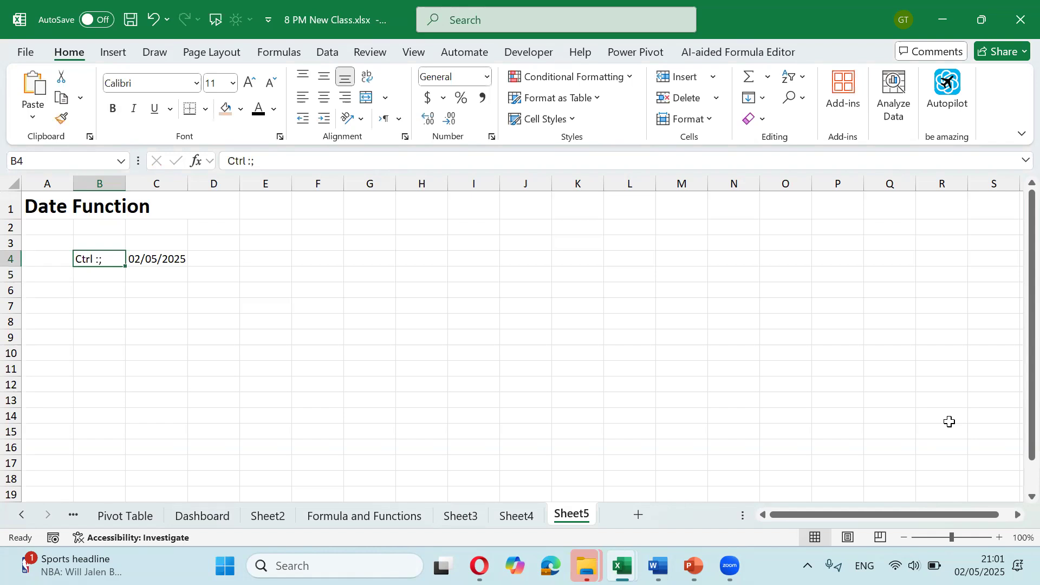
key(Right)
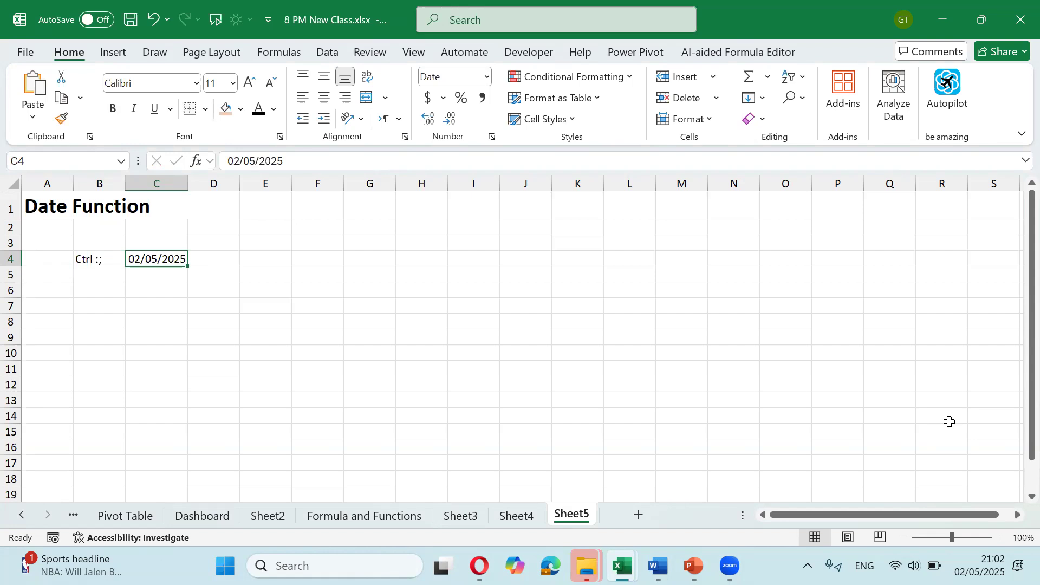
key(Down)
key(Left)
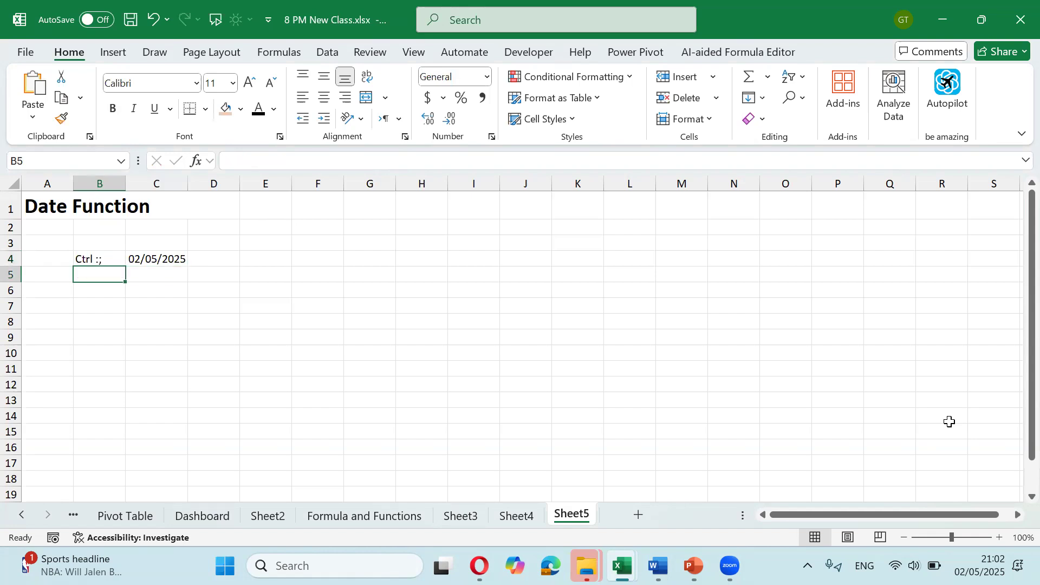
key(ctrl+shift+semicolon)
key(BackSpace)
key(BackSpace)
key(BackSpace)
key(BackSpace)
key(BackSpace)
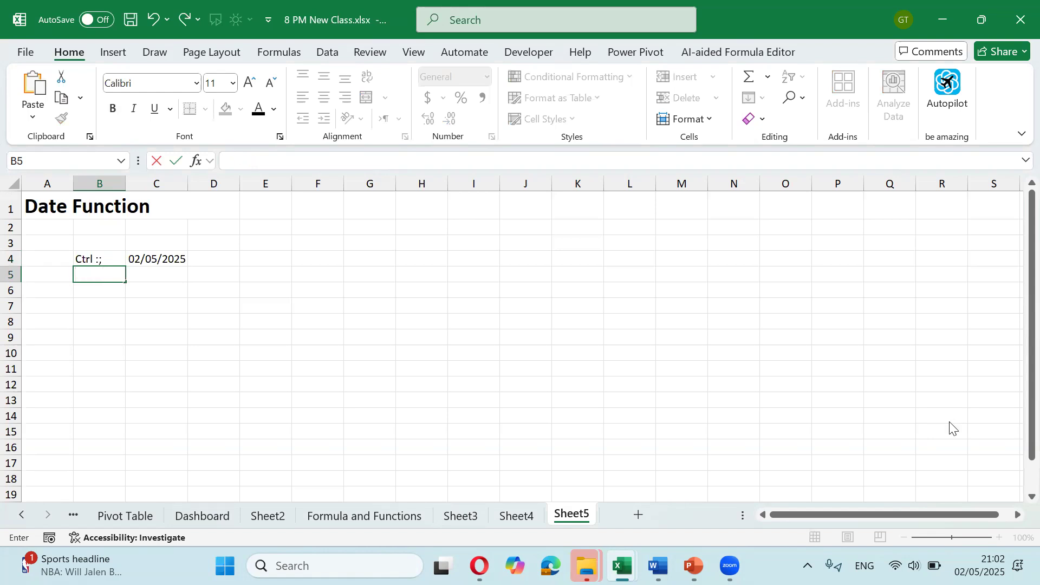
Step: Label cell B5 "Ctrl Shift :;"
text(Ctrl :;)
text(Shift)
key(Return)
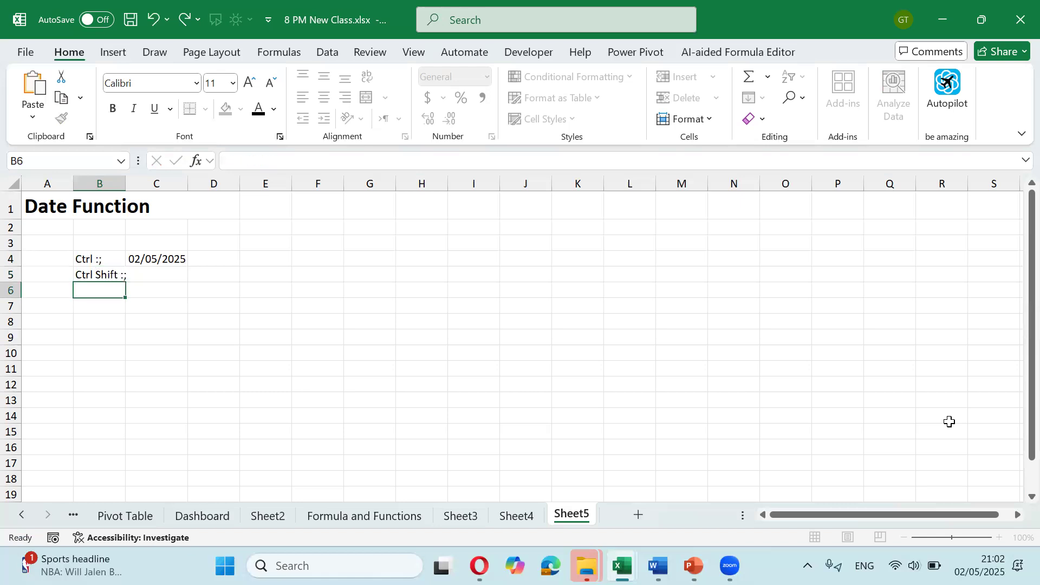
Step: Widen column B to fit its labels and insert the current time as a fixed value in cell C5
key(Up)
key(Right)
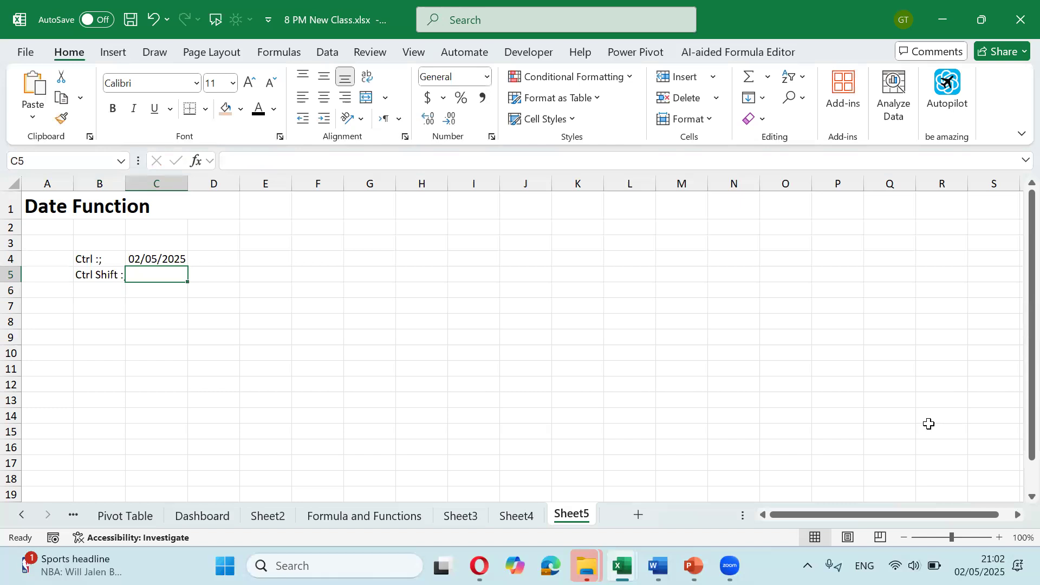
drag(125, 183, 151, 174)
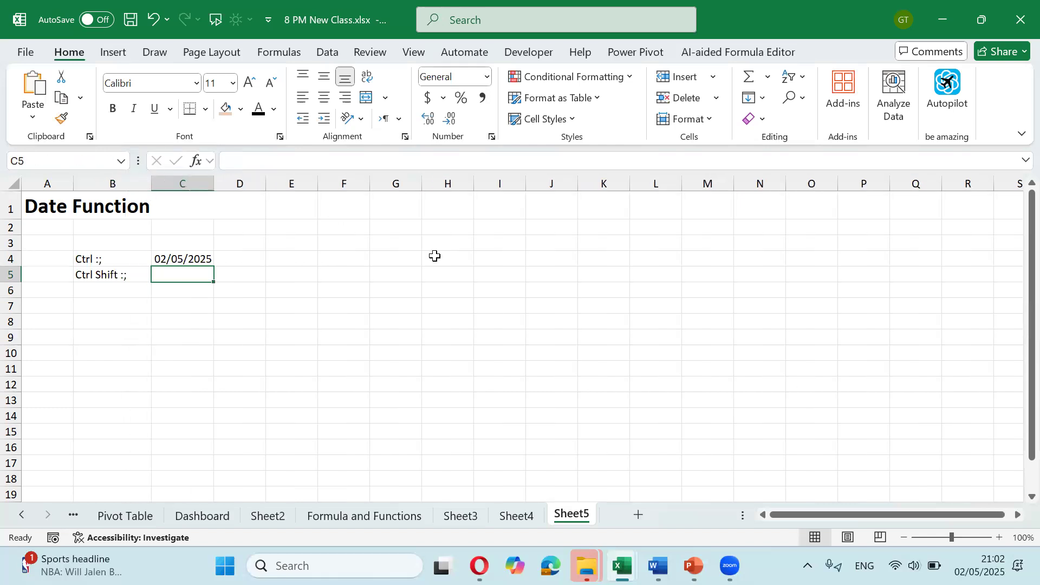
key(ctrl+shift+semicolon)
key(ctrl+Return)
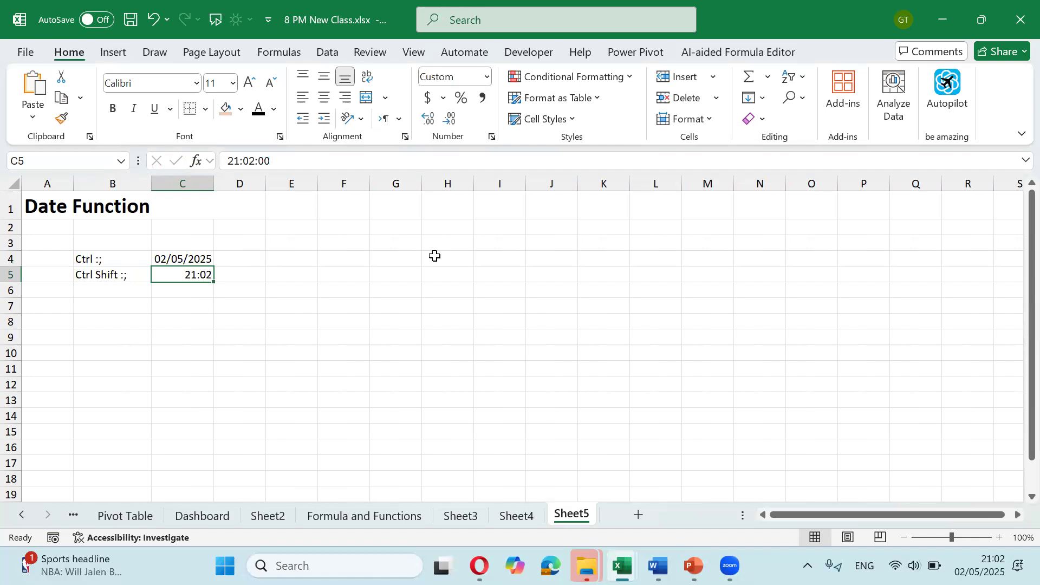
key(Up)
key(Right)
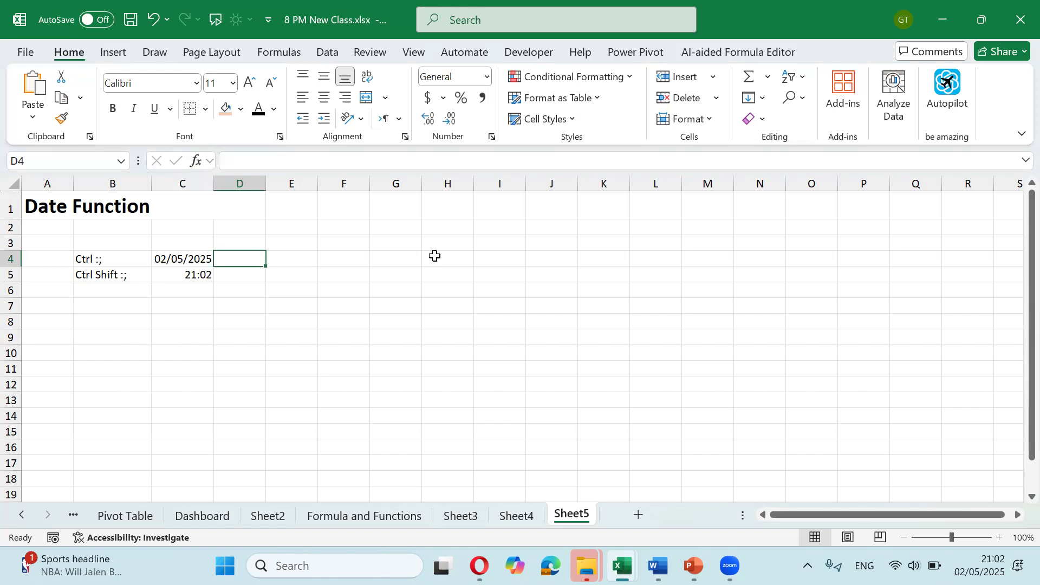
key(Left)
key(Left)
key(Right)
key(Right)
key(Left)
key(Right)
key(Right)
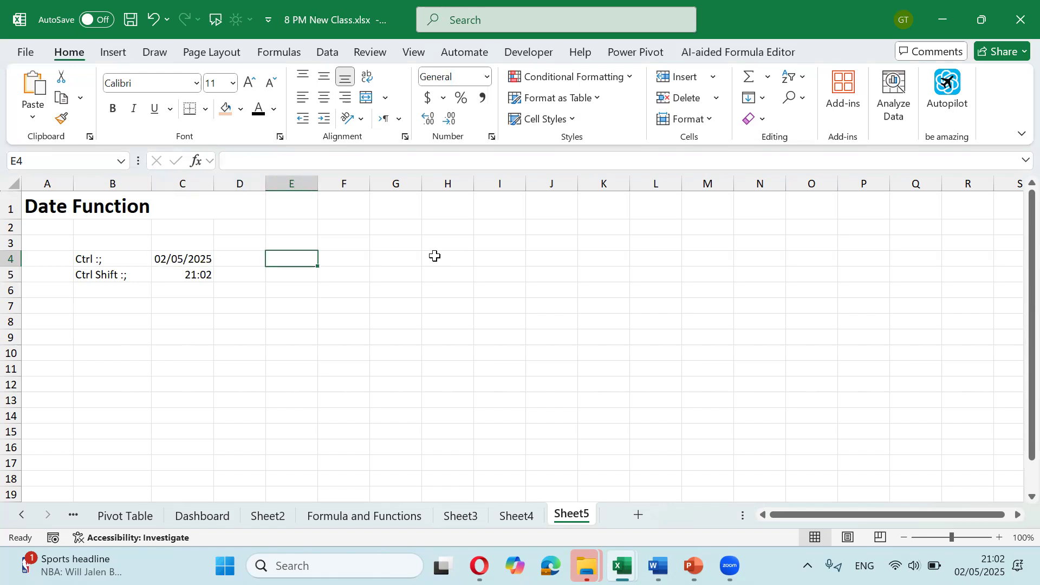
key(Down)
key(Up)
key(Left)
key(Left)
key(Left)
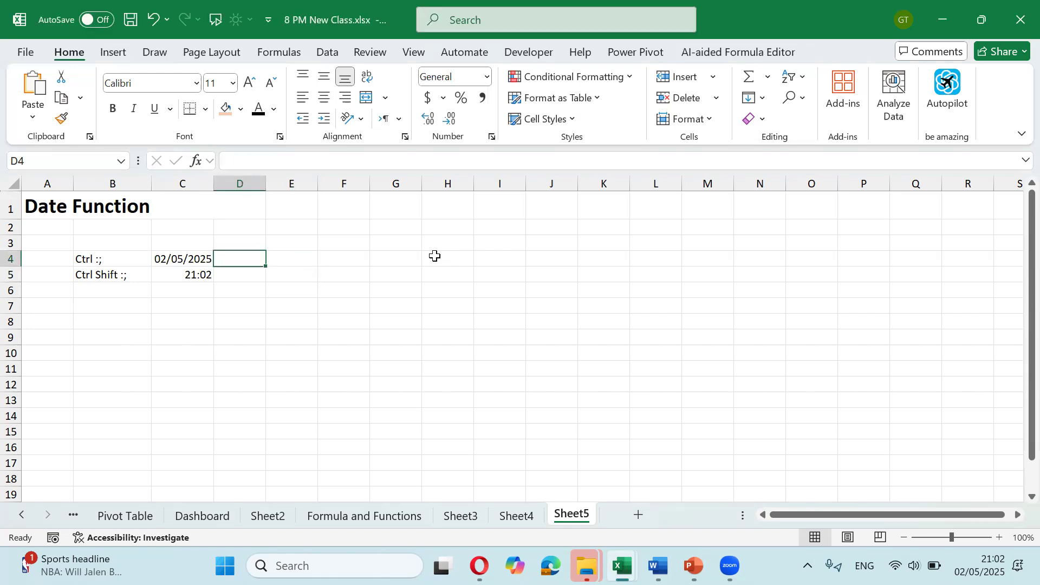
Step: Enter the labels "Today" in cell B8 and "Now" in cell B9
key(Down)
key(Down)
key(Down)
key(Down)
key(F2)
text(Today)
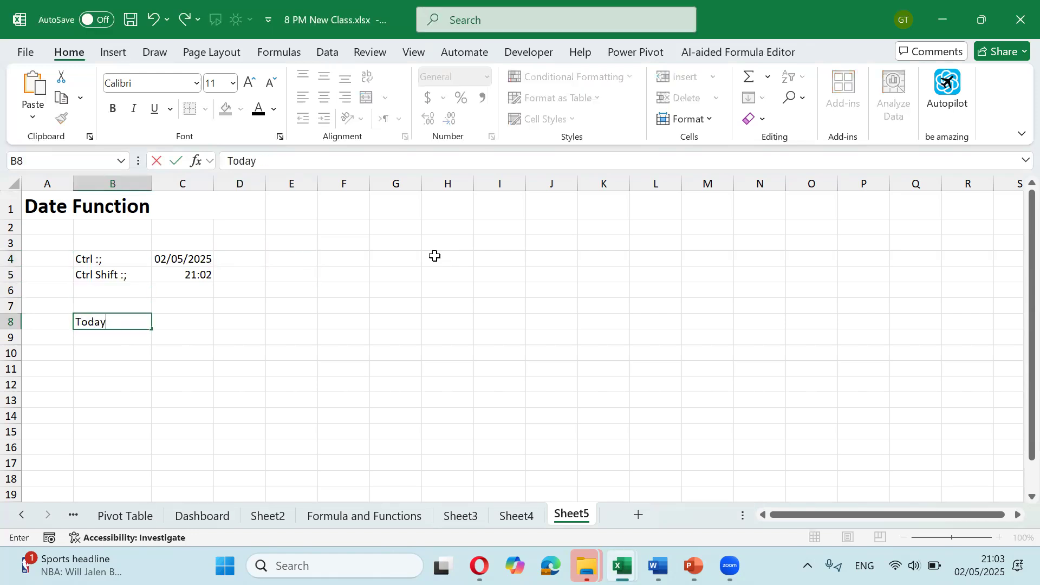
key(Tab)
key(Return)
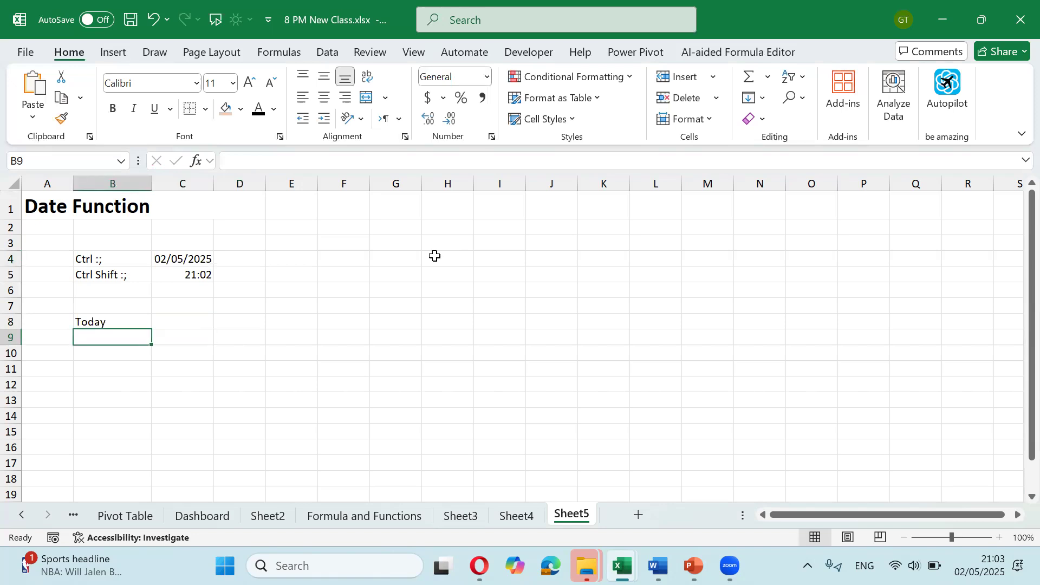
text(Now)
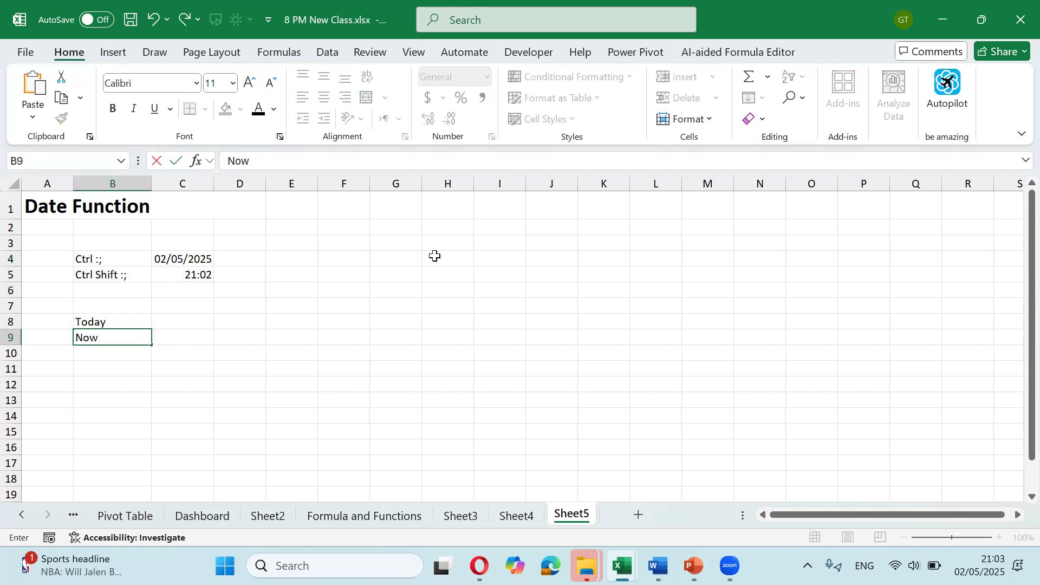
Step: Enter the formula =TODAY() in cell D8, on the Today row
key(Up)
key(Up)
key(Right)
key(Right)
key(Right)
key(Down)
key(Left)
key(Left)
key(Right)
text(=tody)
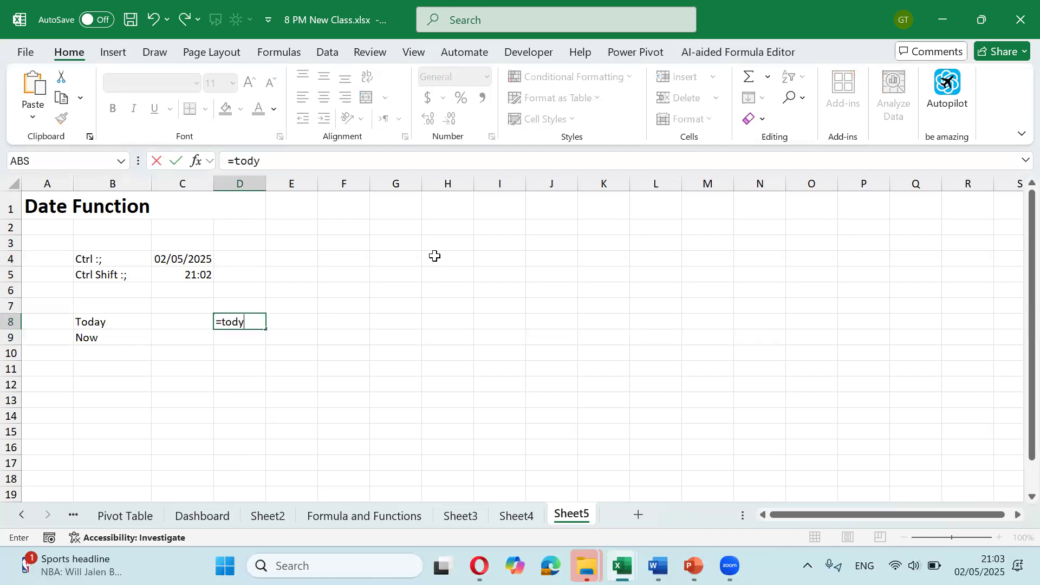
key(BackSpace)
key(Tab)
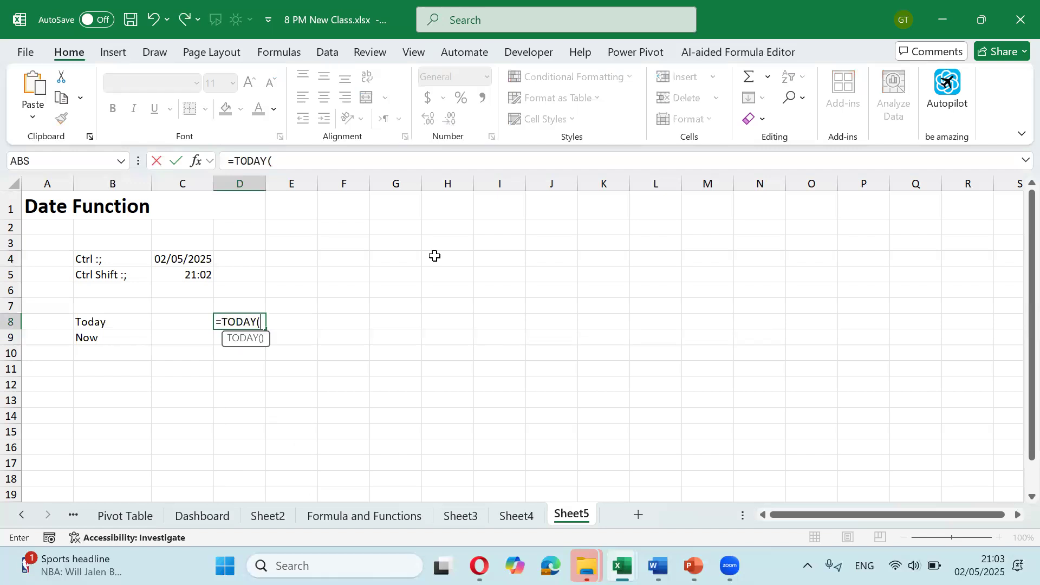
text())
key(Return)
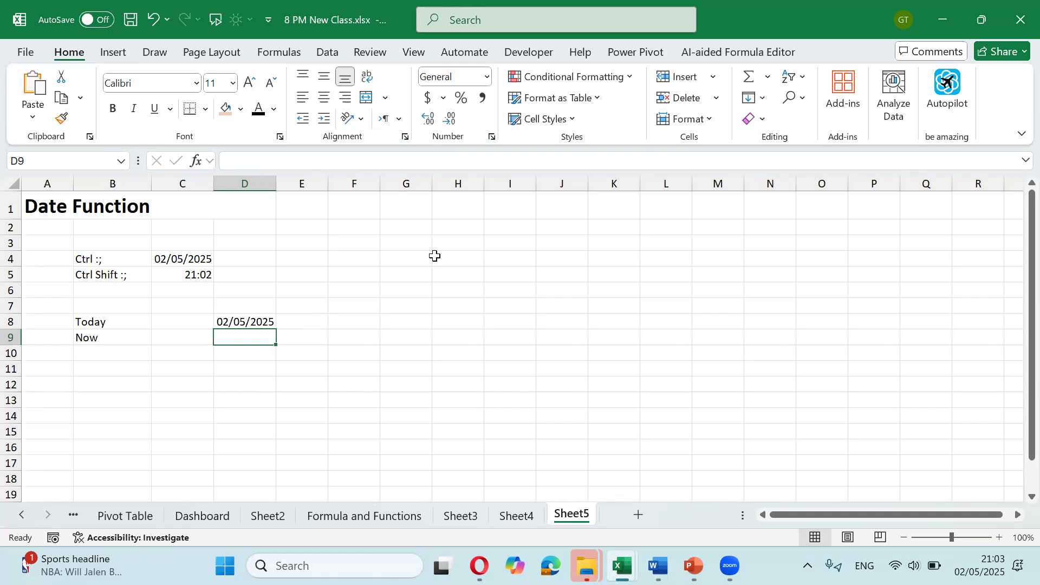
Step: Check the formula in cell D8 and enter =TODAY() there again
key(Up)
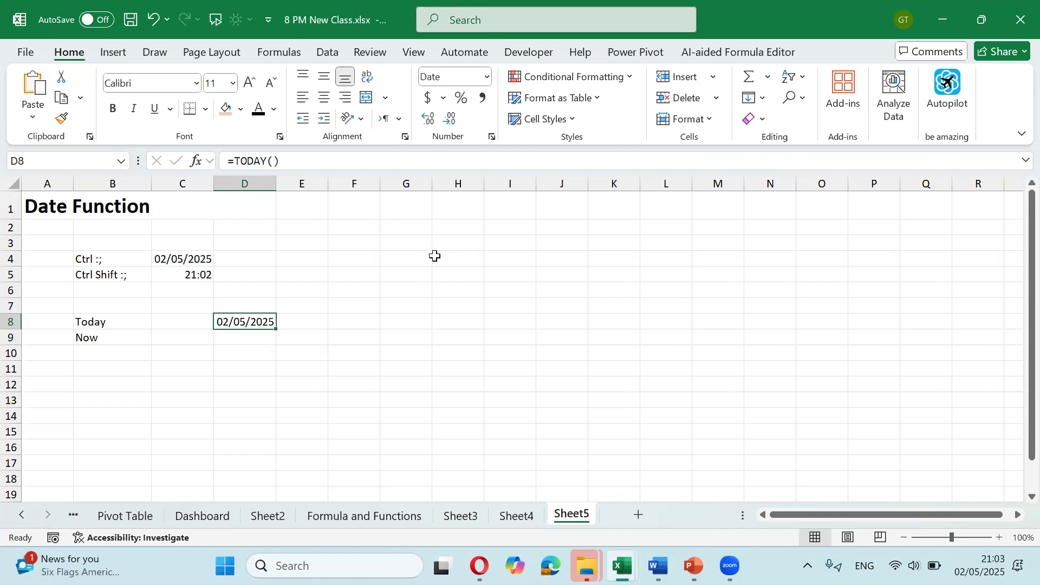
key(Left)
key(Left)
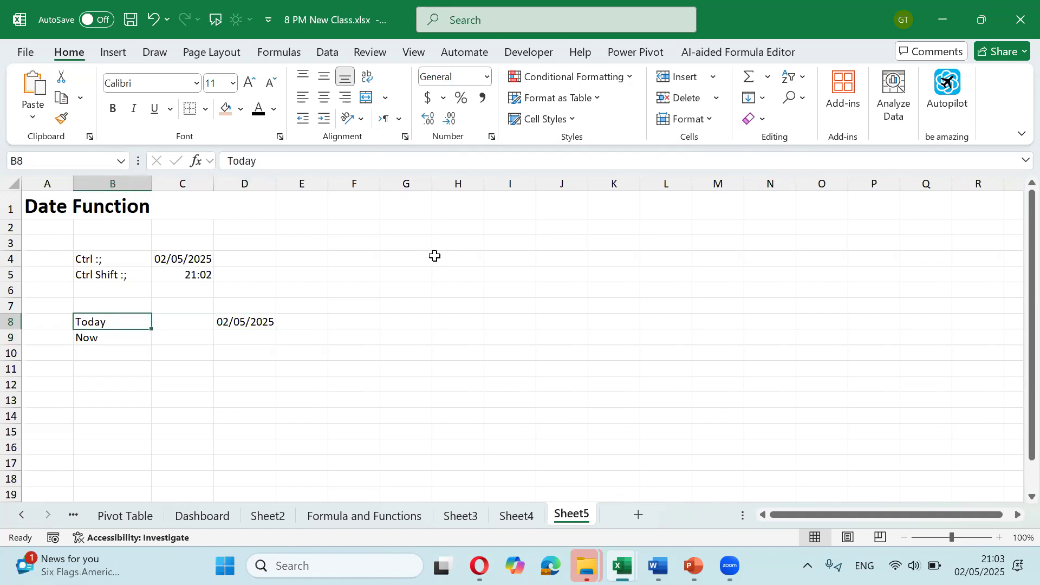
key(Right)
key(Right)
key(F2)
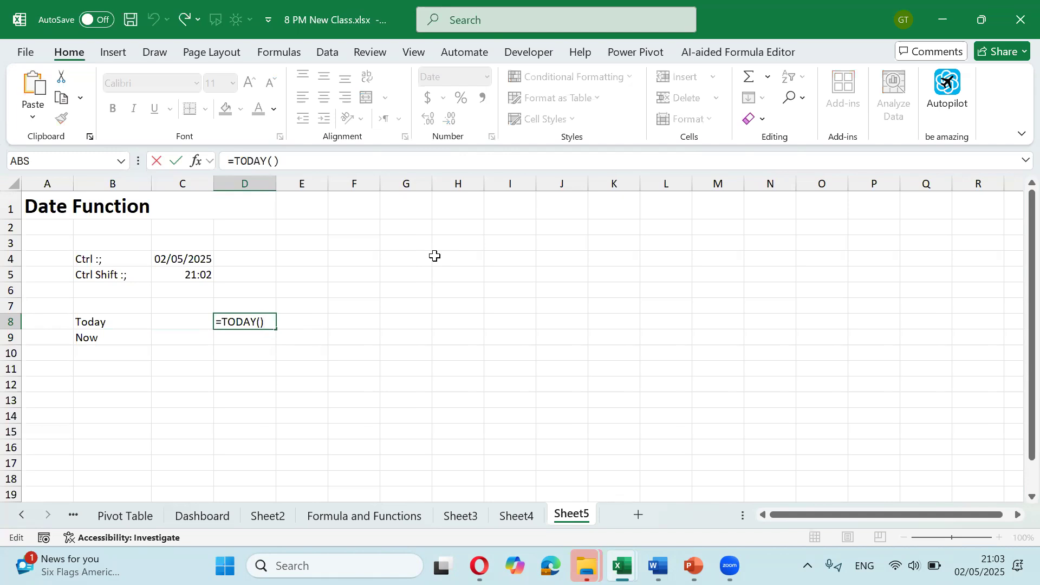
key(Escape)
text(=tod)
key(Tab)
text())
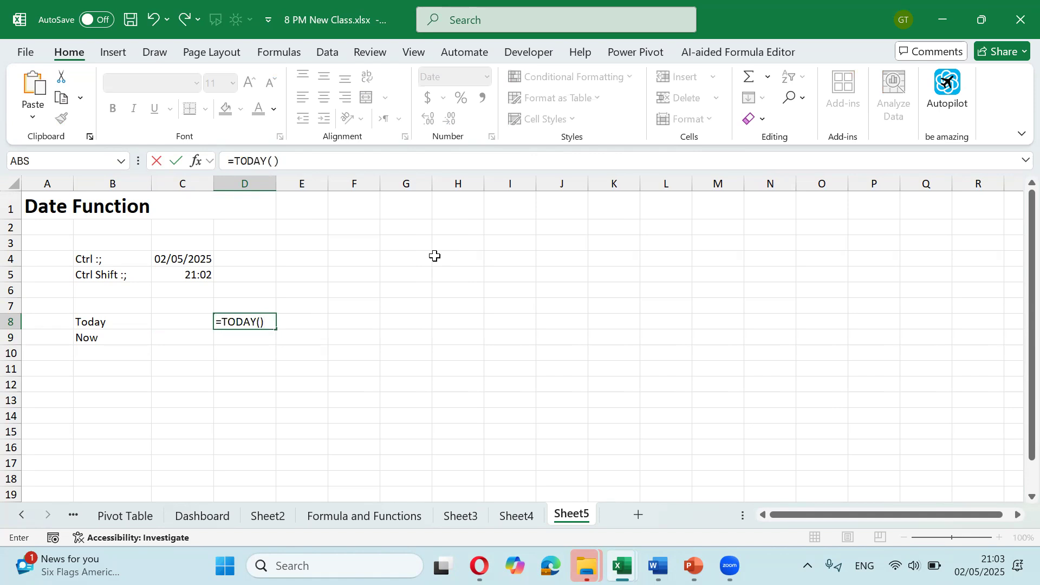
key(Return)
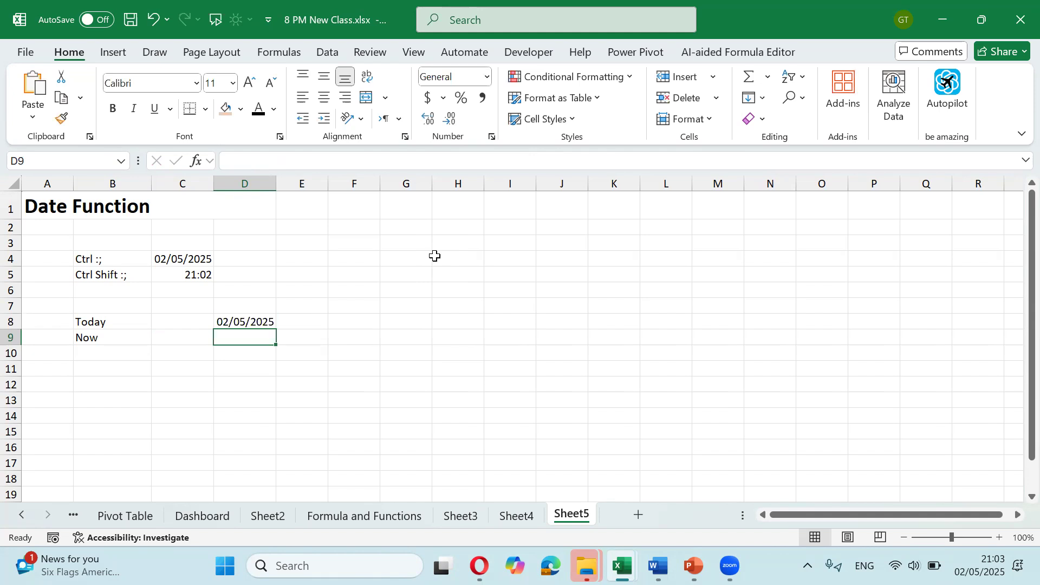
Step: Enter the formula =NOW() in cell D9, on the Now row
key(Up)
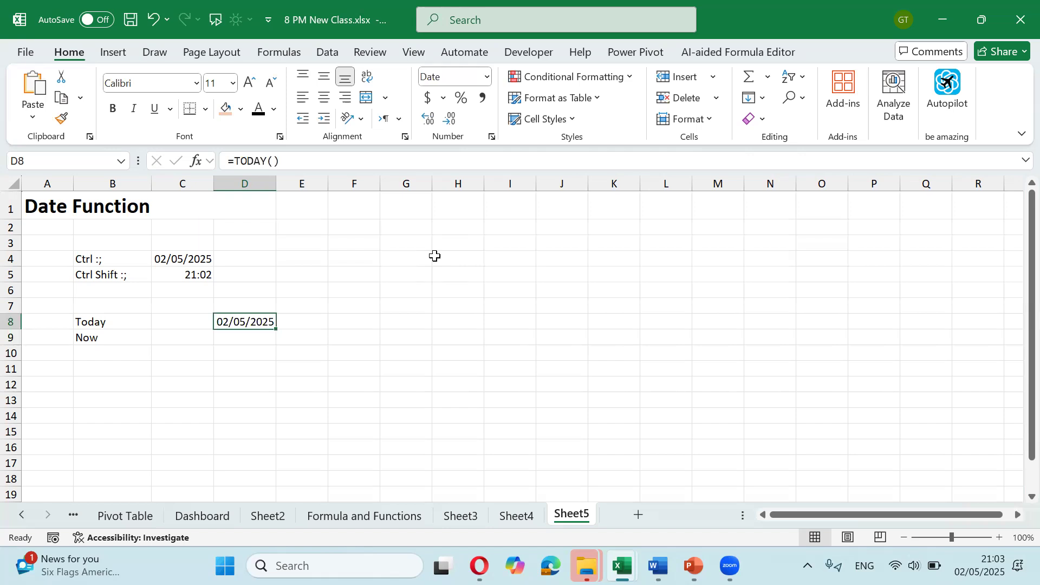
key(Down)
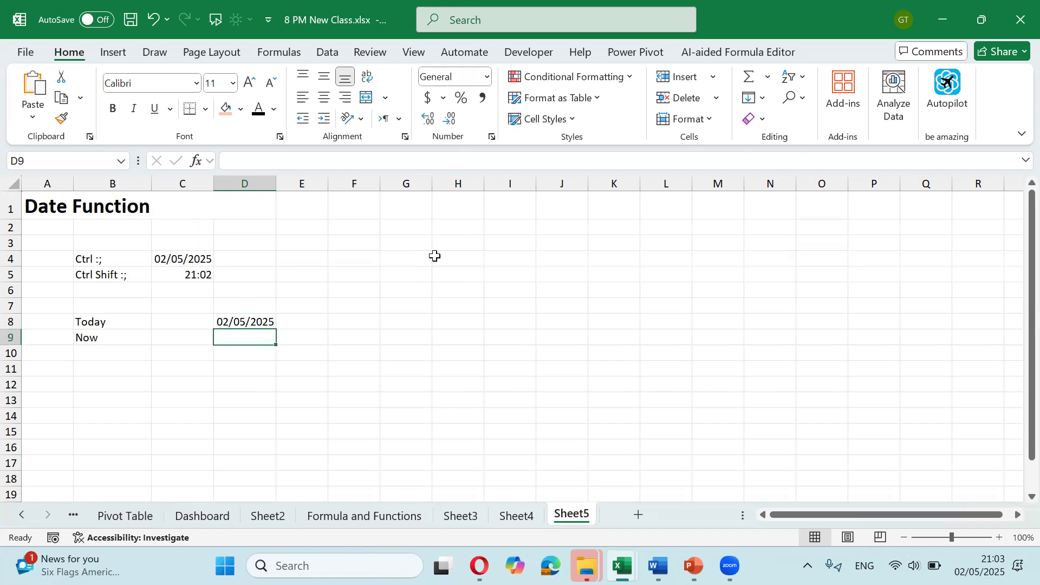
key(Up)
key(Down)
key(Left)
key(Left)
key(Right)
key(Right)
text(=no)
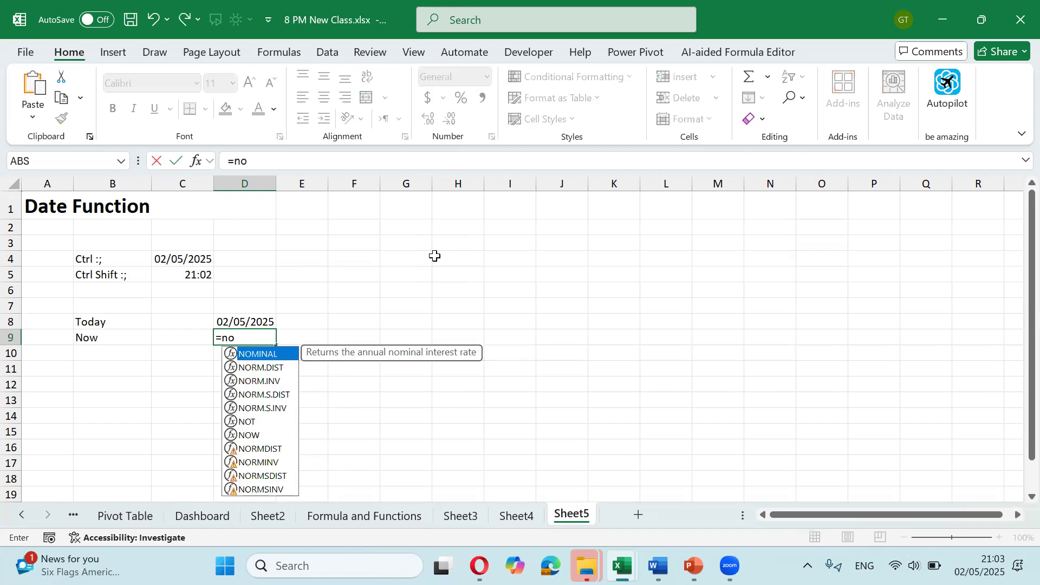
text(w())
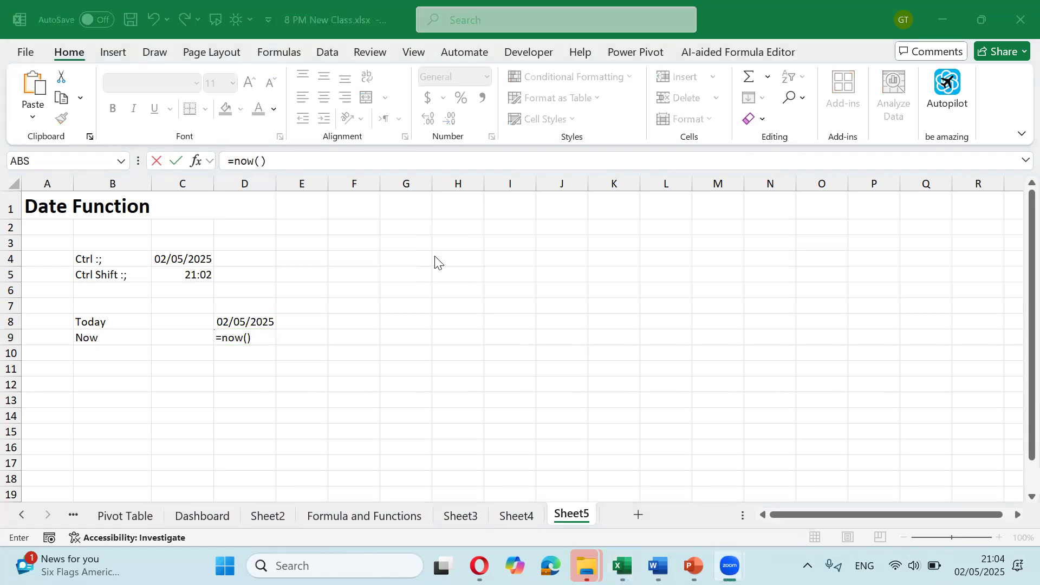
click(269, 340)
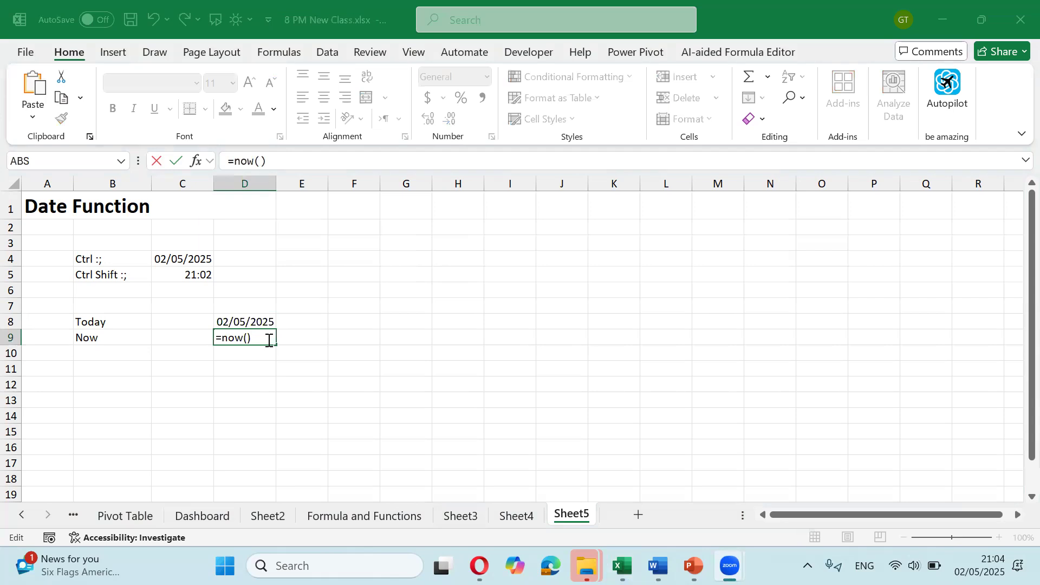
key(Return)
Step: Apply the custom number format hh:mm to the NOW result in cell D9
click(268, 340)
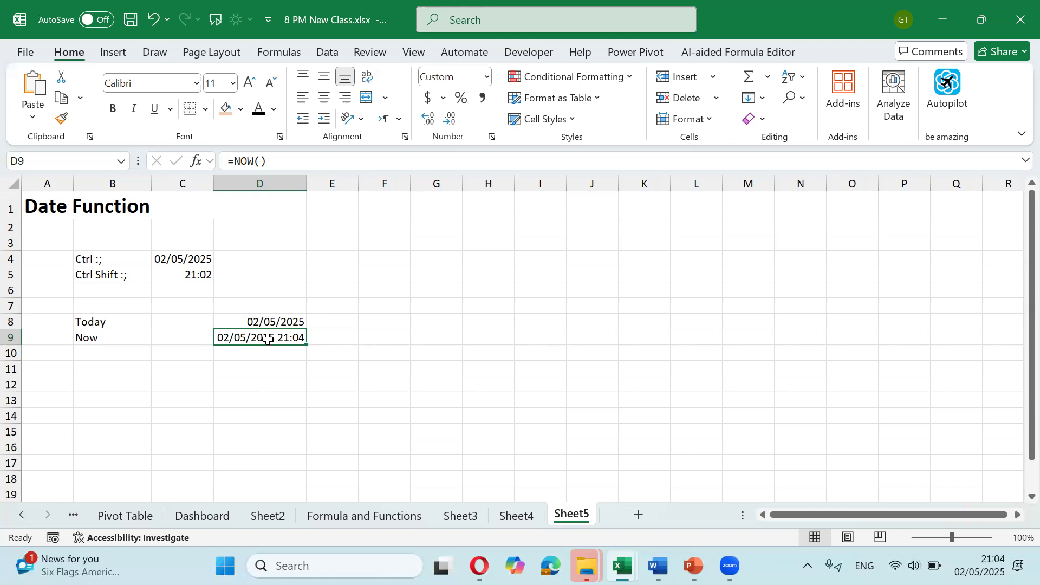
key(ctrl+1)
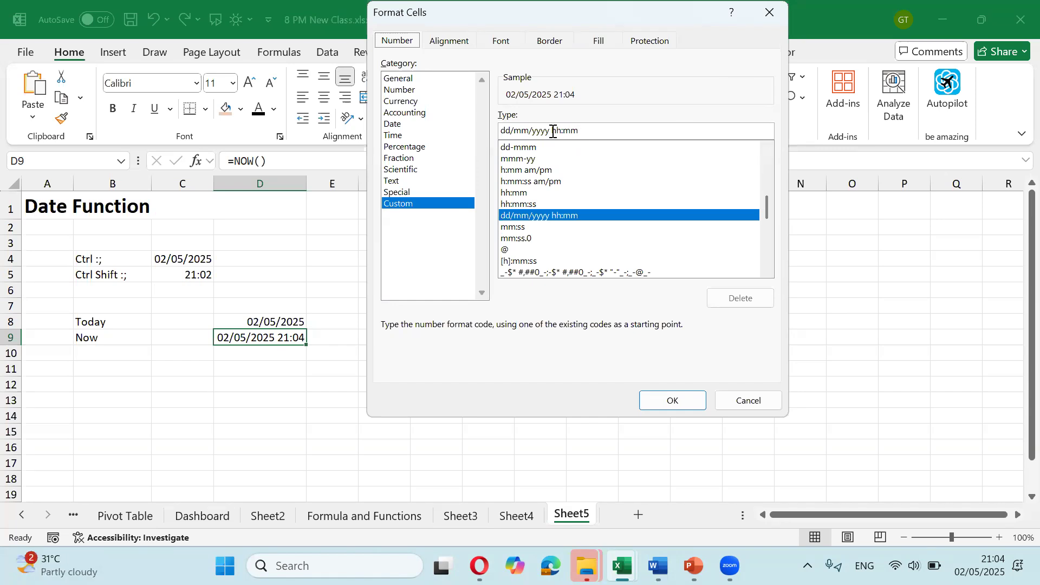
drag(551, 132, 453, 128)
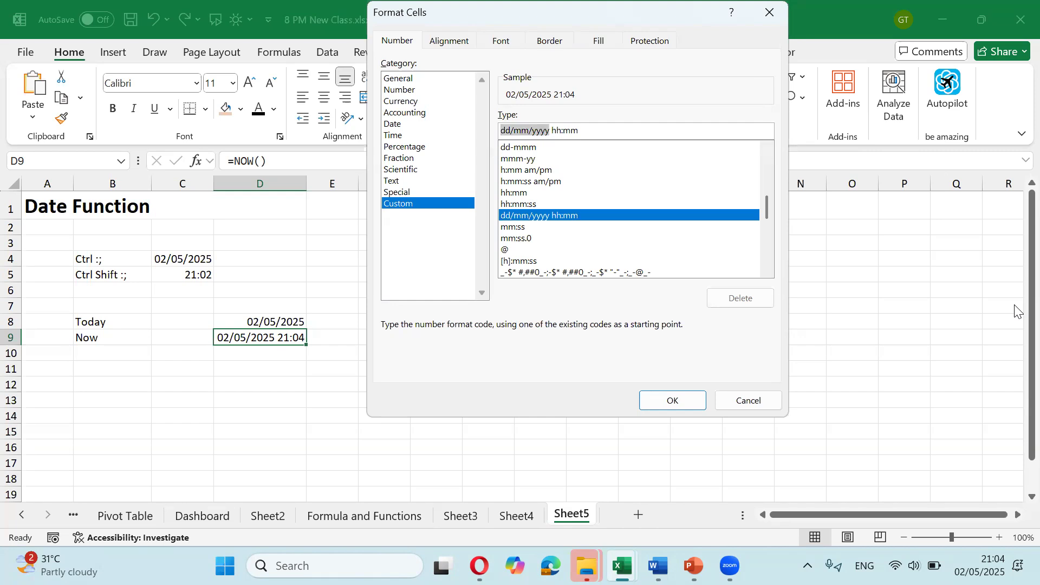
key(BackSpace)
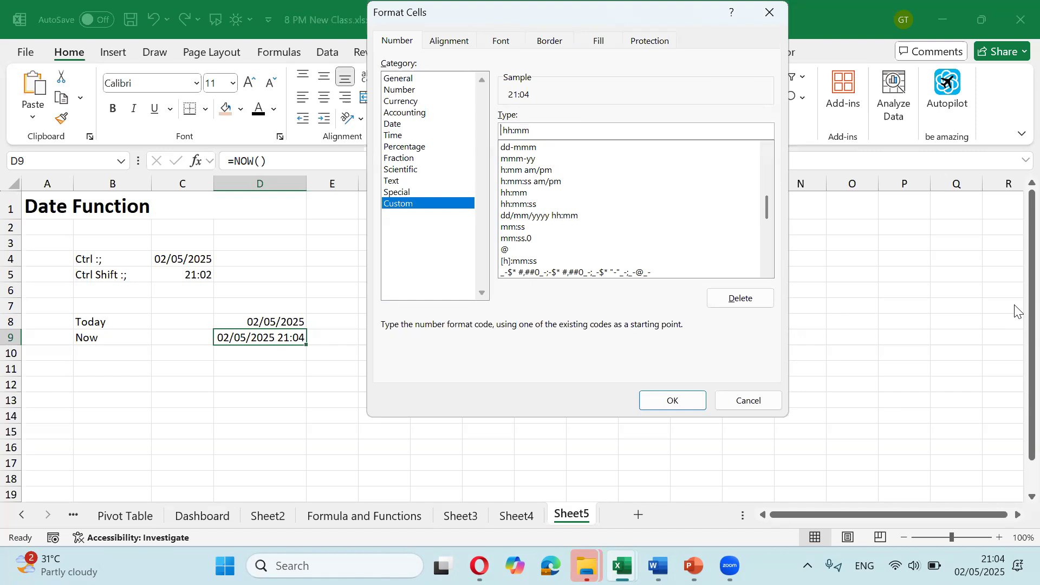
text(\)
key(BackSpace)
key(Return)
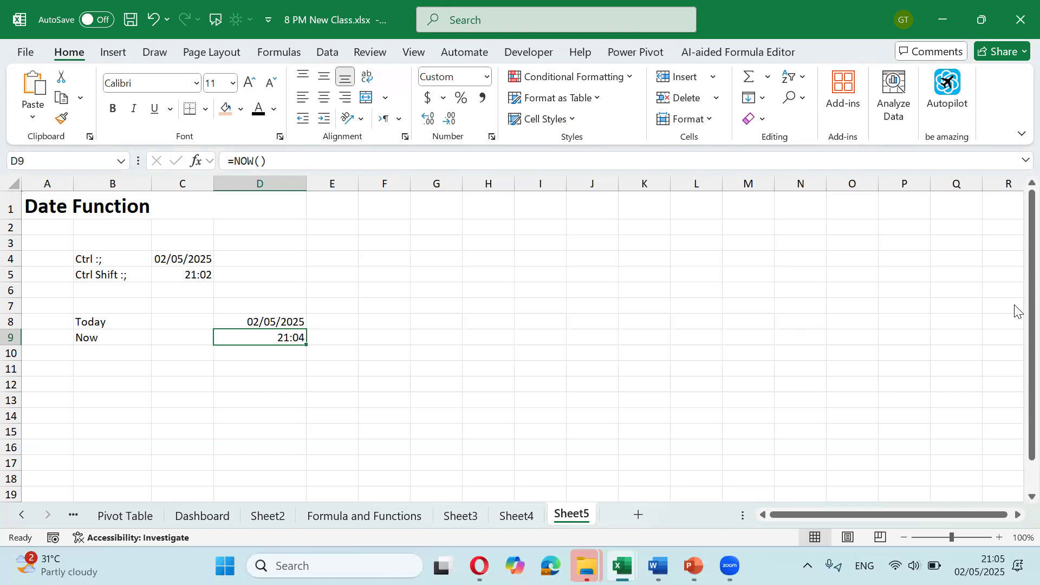
Step: Compare the fixed date and time in C4:C5 with the TODAY and NOW results in D8:D9
key(Up)
key(Up)
key(Up)
key(Up)
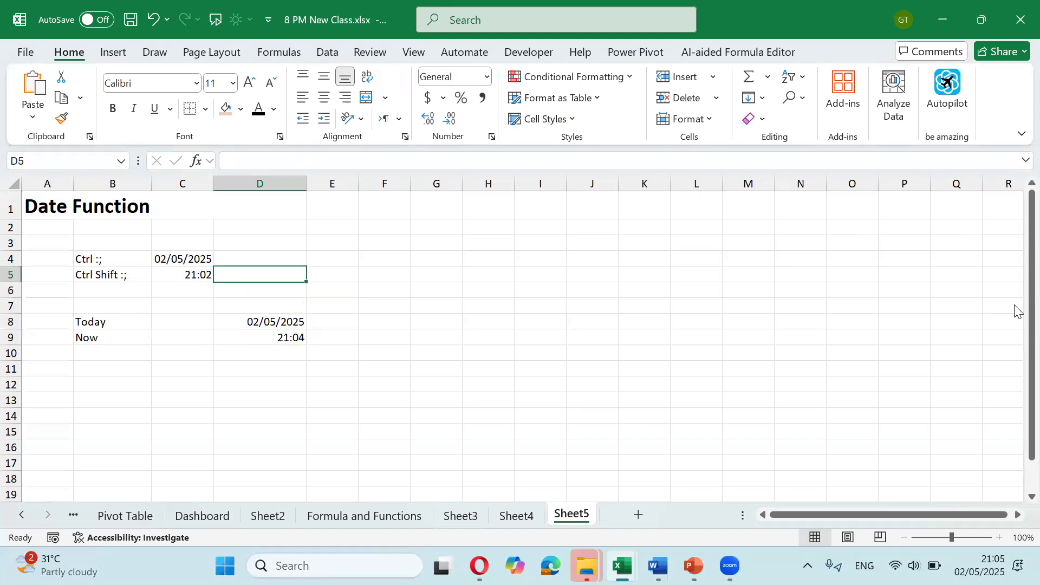
key(Left)
key(Up)
key(shift+Down)
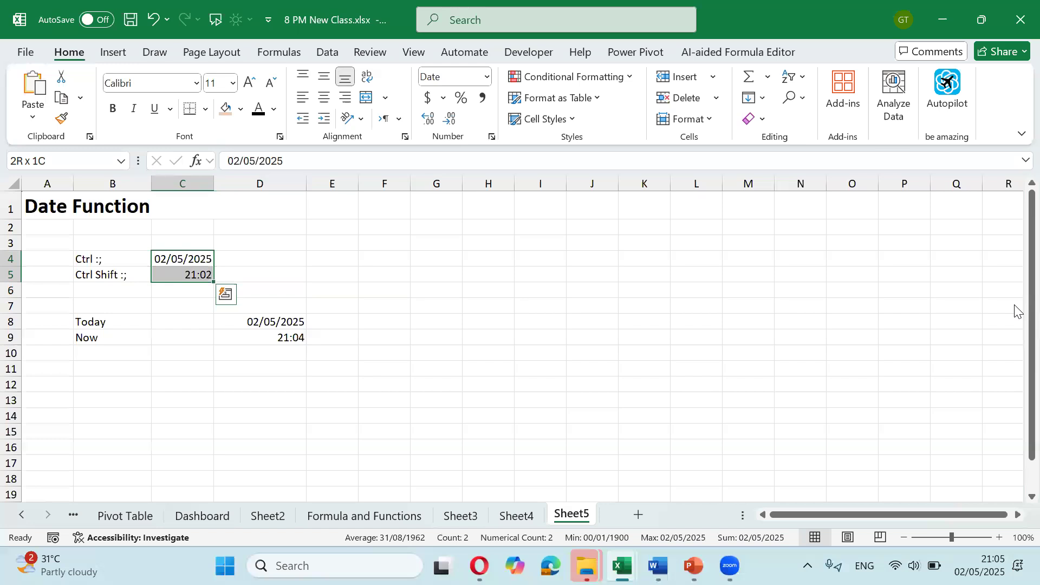
key(Right)
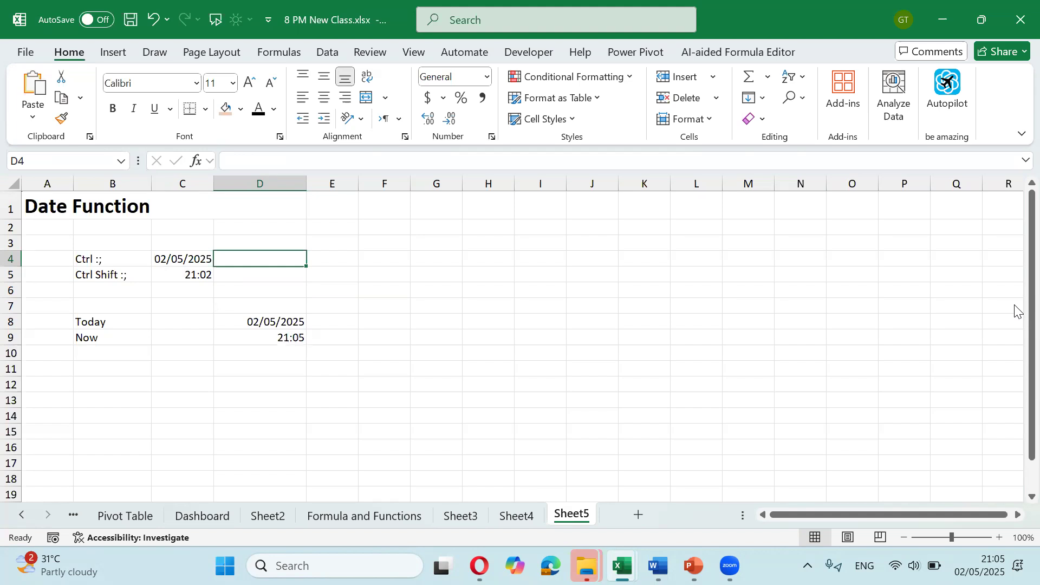
key(Down)
key(Down)
key(Down)
key(Down)
key(Down)
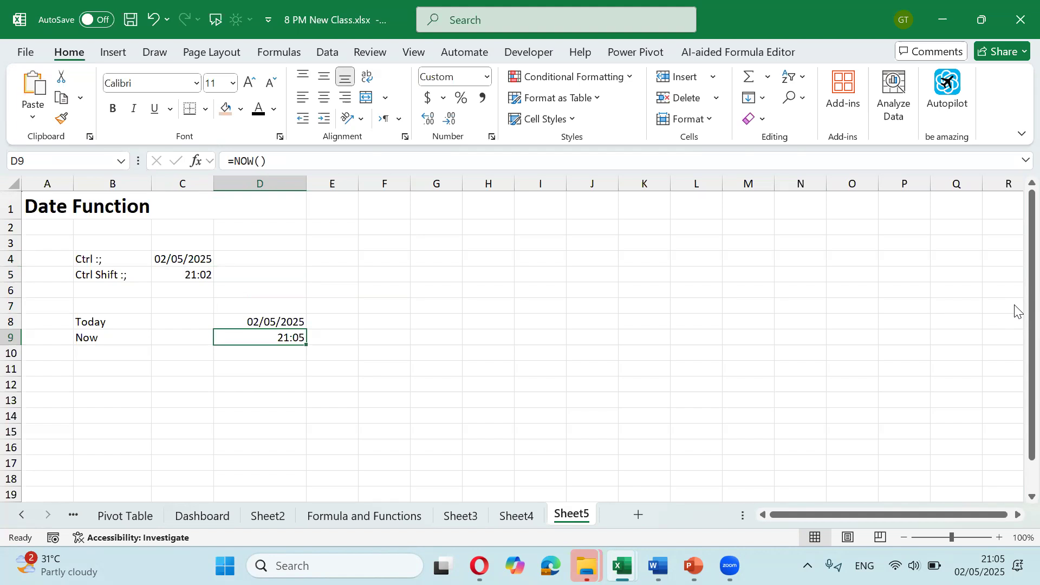
key(Right)
key(Right)
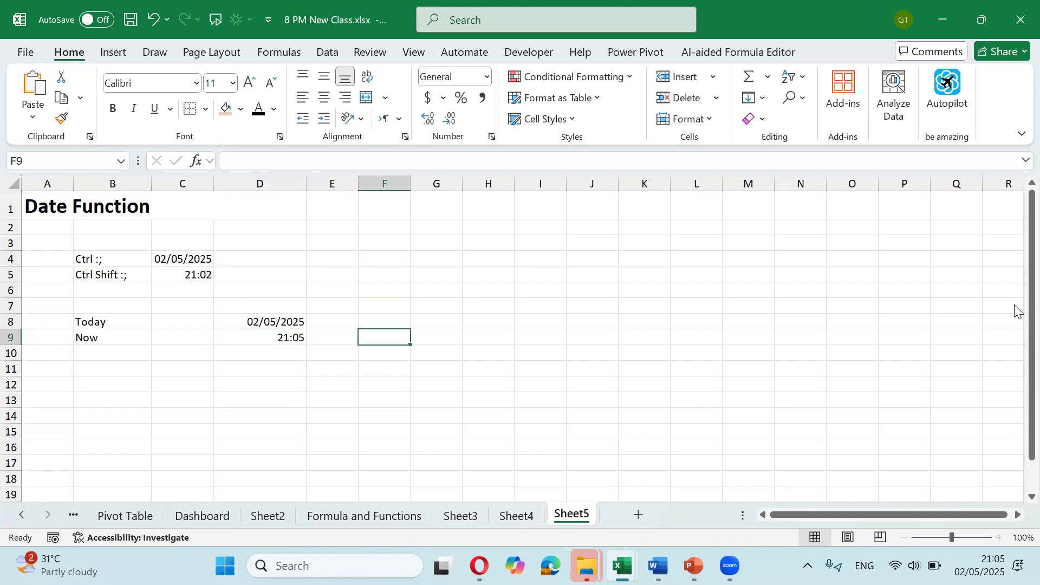
key(Up)
key(Up)
key(Left)
key(Left)
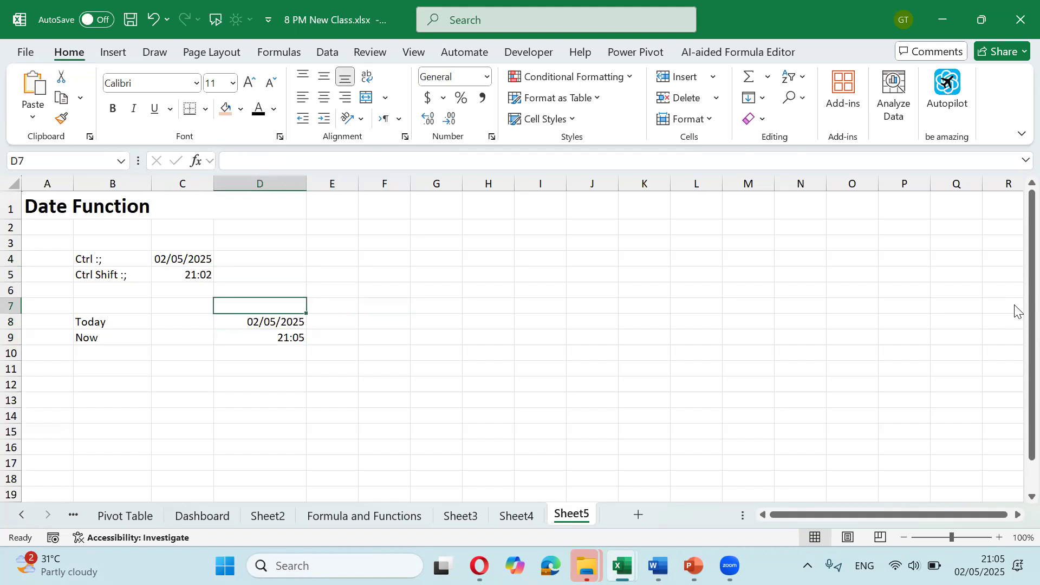
key(Down)
key(Down)
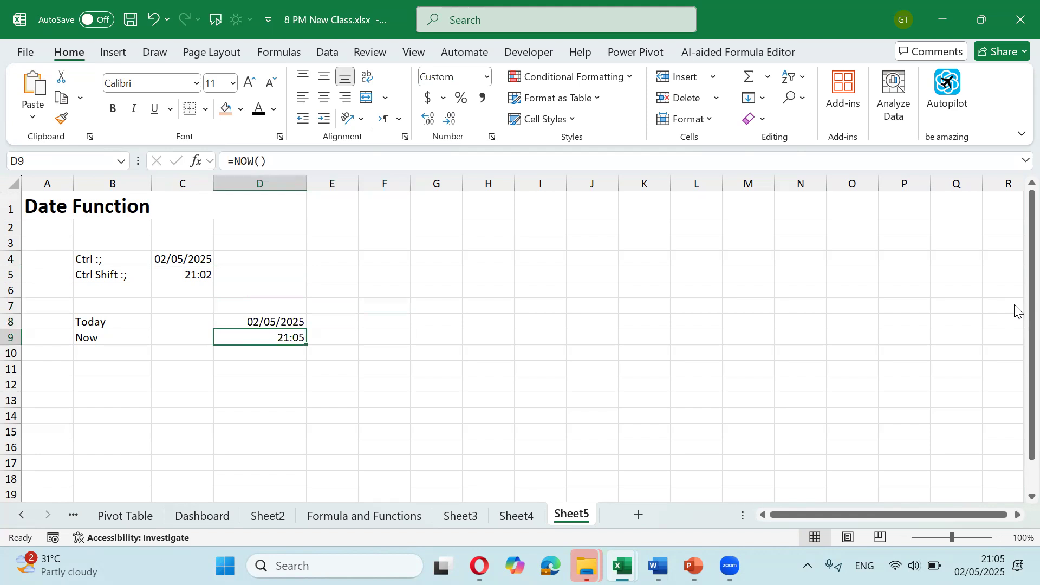
Step: Enter the label "Date" in cell B11, below the Today and Now rows
key(Left)
key(Left)
key(Down)
key(Down)
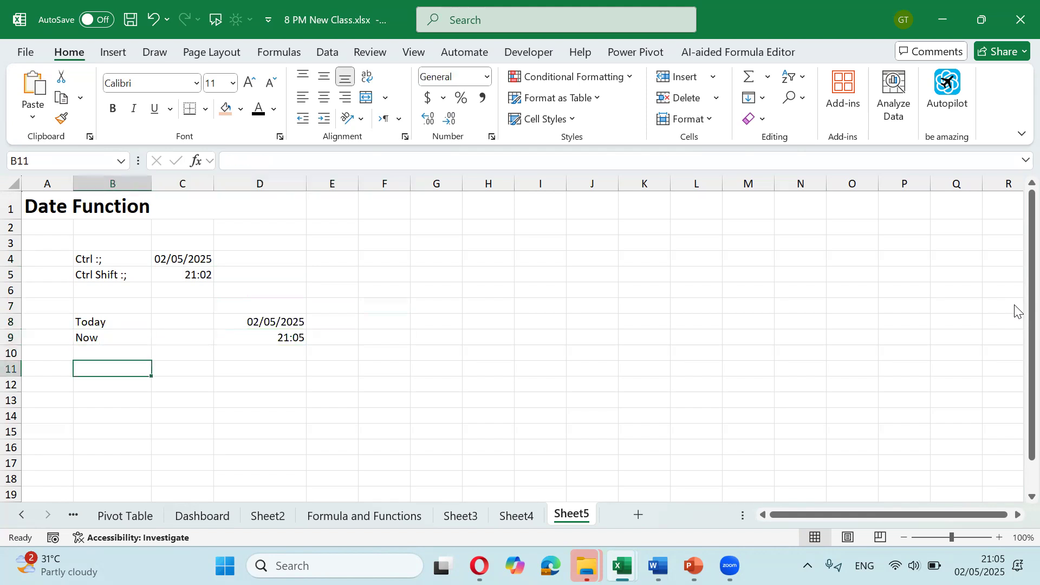
text(Date)
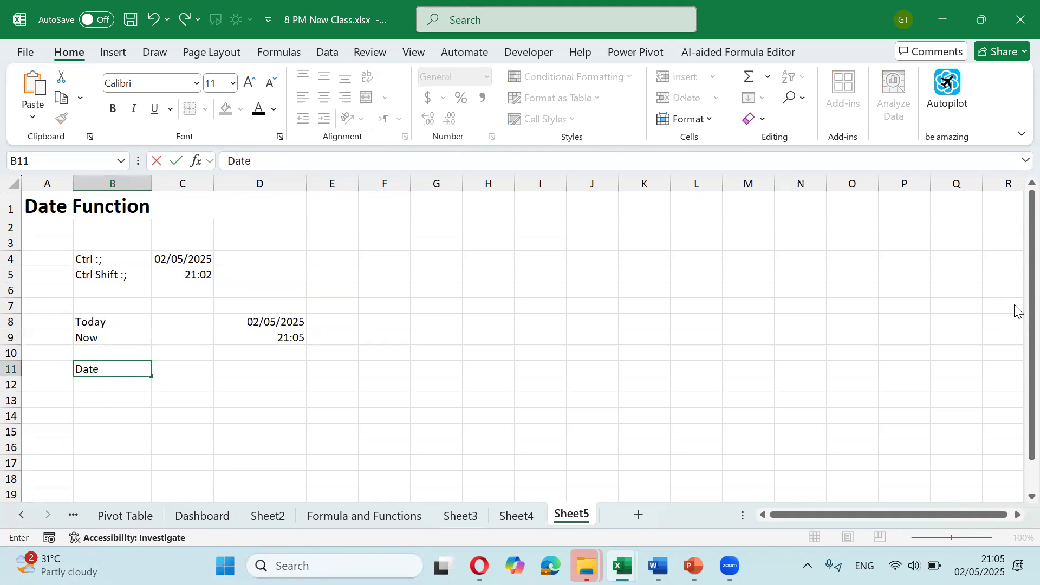
key(Tab)
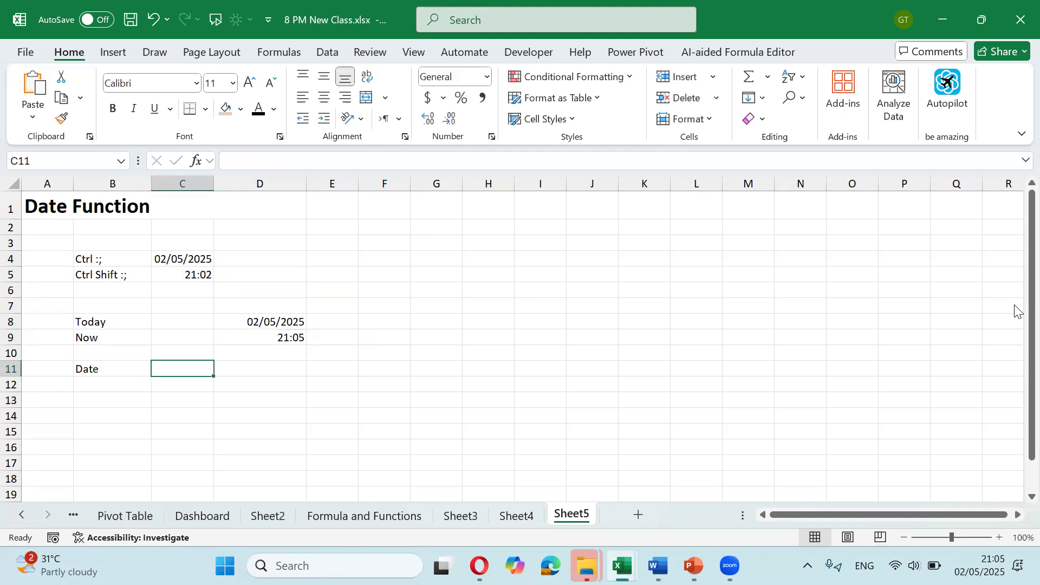
Step: Enter the day value 12 in cell E11
key(Right)
key(Right)
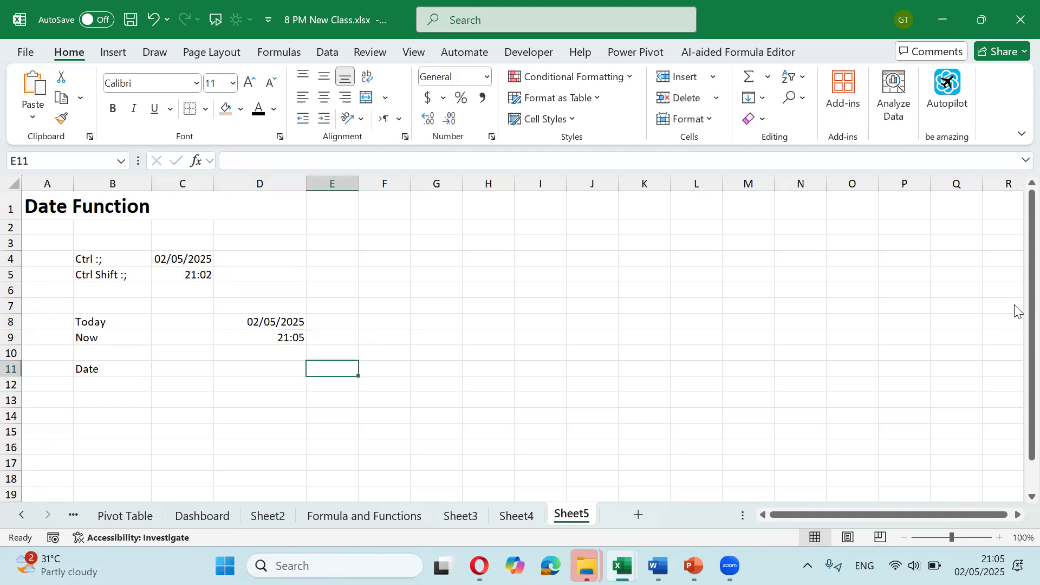
text(12)
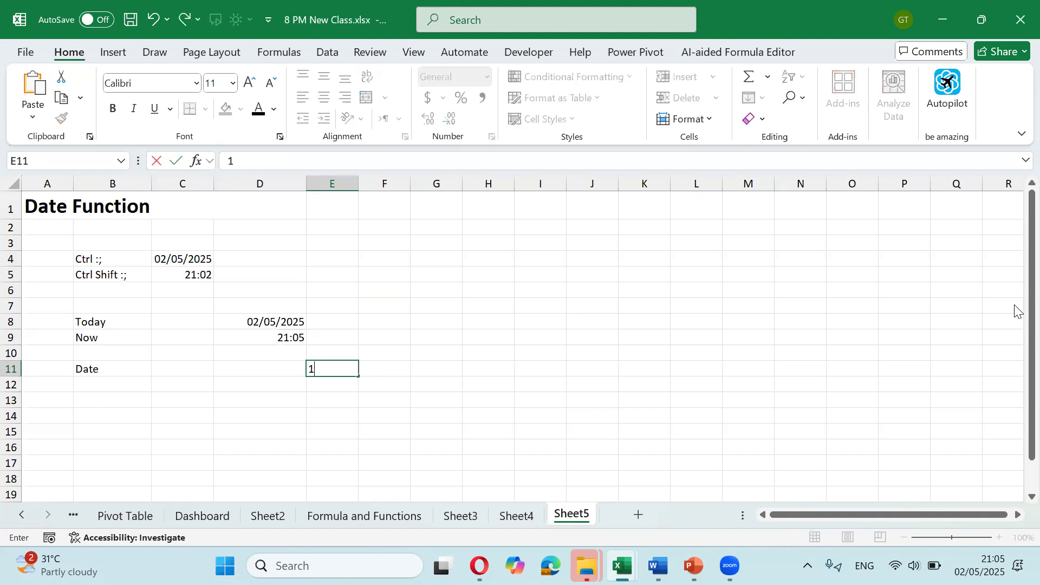
key(Return)
Step: Enter the column headers "Date", "Month" and "Year" in cells E10, F10 and G10
key(Up)
key(Up)
text(Date)
key(Tab)
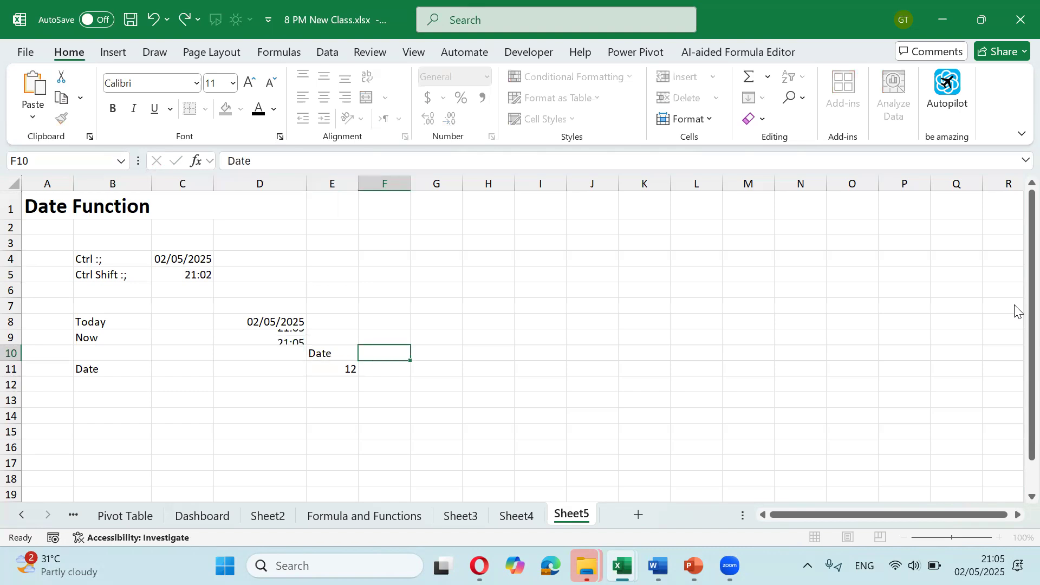
text(Month)
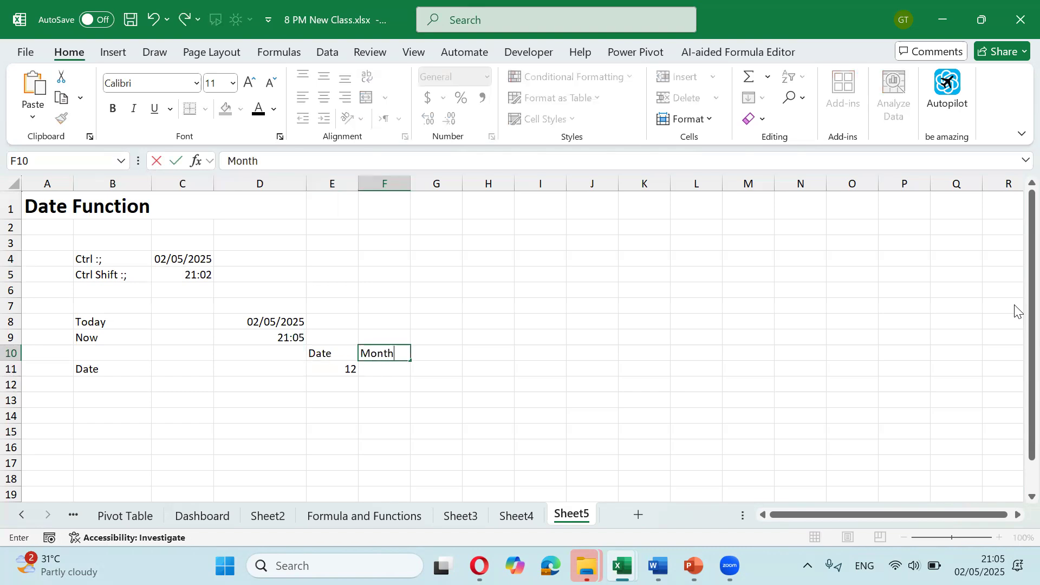
key(Tab)
text(Year)
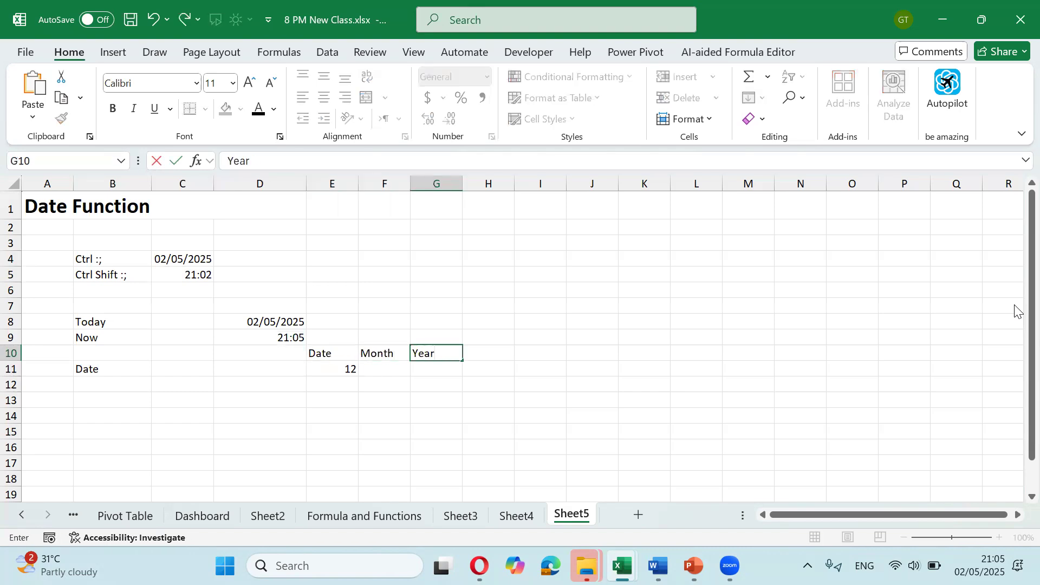
key(Return)
Step: Fill the Date column cells E12:E20 with 24, 25, 18, 19, 9, 8, 3, 4 and 5
key(Left)
key(Down)
key(Left)
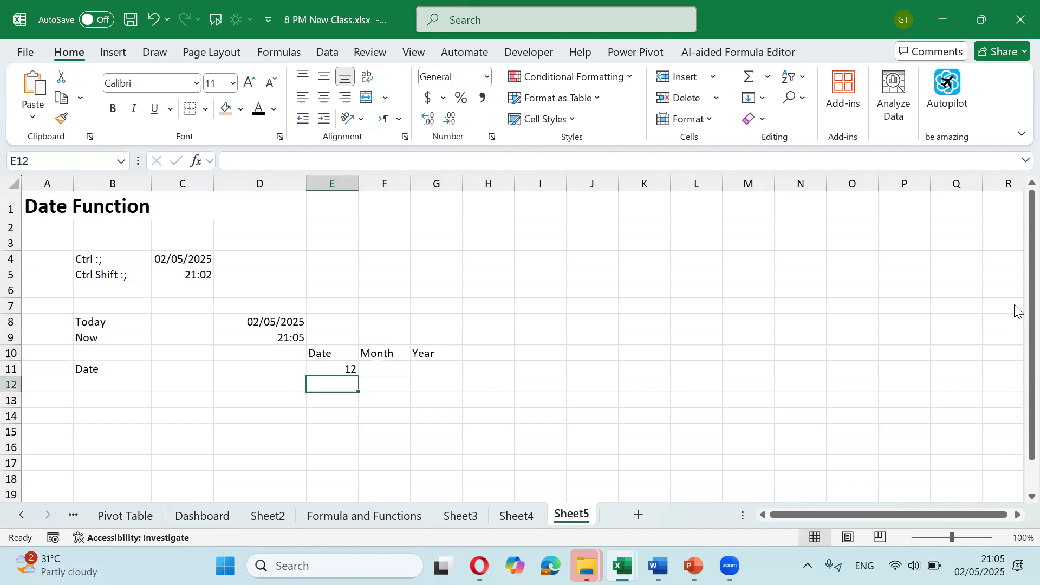
text(24)
key(Return)
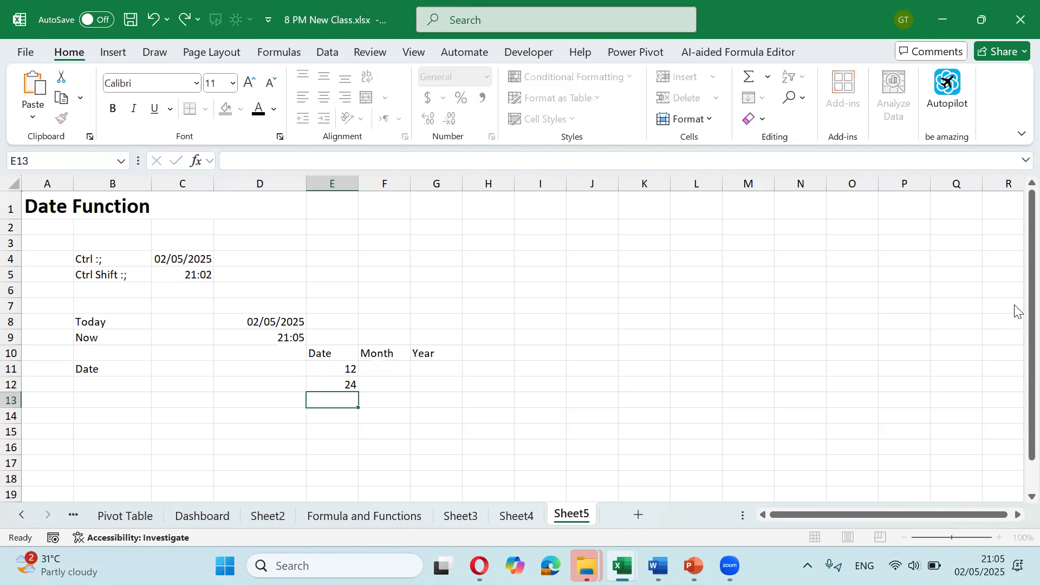
text(25)
key(Return)
text(18)
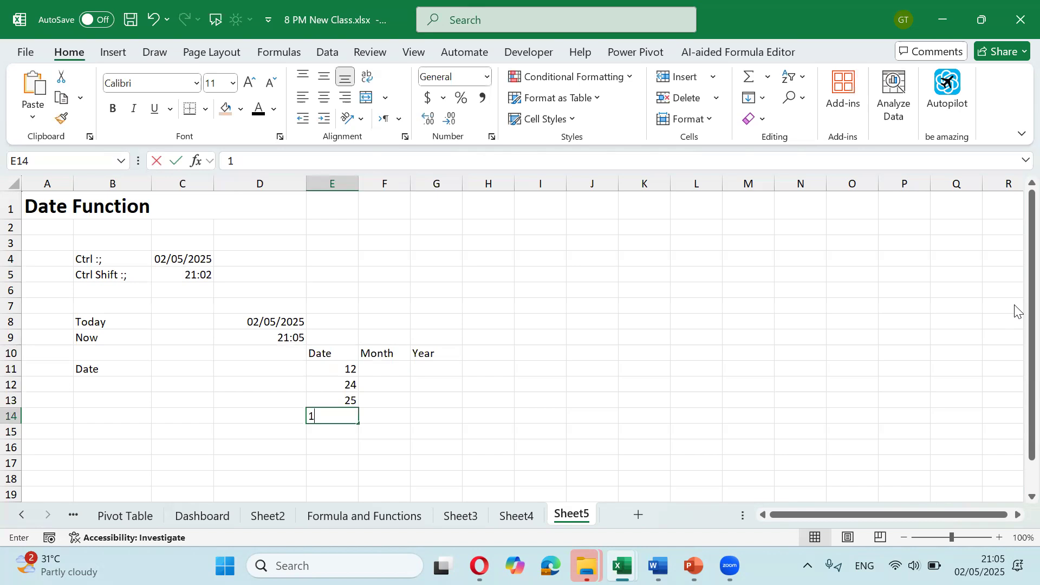
key(Return)
text(19)
key(Return)
text(9)
key(Return)
text(8)
key(Return)
text(3)
key(Return)
text(4)
key(Return)
text(5)
key(Return)
Step: Fill the Month column cells F11:F20 with 4, 7, 8, 9, 11, 12, 5, 4, 7 and 8
key(Up)
key(Up)
key(Up)
key(Up)
key(Up)
key(Up)
key(Up)
key(Up)
key(Up)
key(Up)
key(Up)
key(Up)
key(Up)
key(Up)
key(Up)
key(Up)
key(Right)
key(Down)
key(Down)
key(Down)
key(Down)
key(Down)
key(Down)
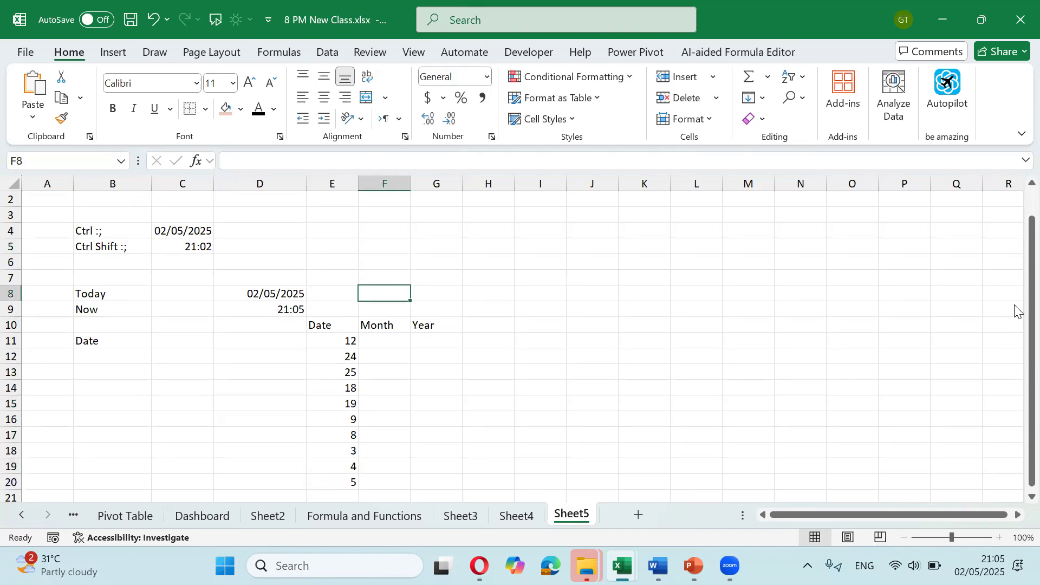
text(4)
key(Return)
text(7)
key(Return)
text(8)
key(Return)
text(9)
key(Return)
text(11)
key(Return)
text(12)
key(Return)
text(5)
key(Return)
text(4)
key(Return)
text(7)
key(Return)
text(8)
key(Return)
Step: Enter the years 2024 in cell G11 and 2025 in cell G12
key(Up)
key(Up)
key(Up)
key(Up)
key(Up)
key(Up)
key(Up)
key(Up)
key(Up)
key(Up)
key(Up)
key(Down)
key(Down)
key(Right)
key(Up)
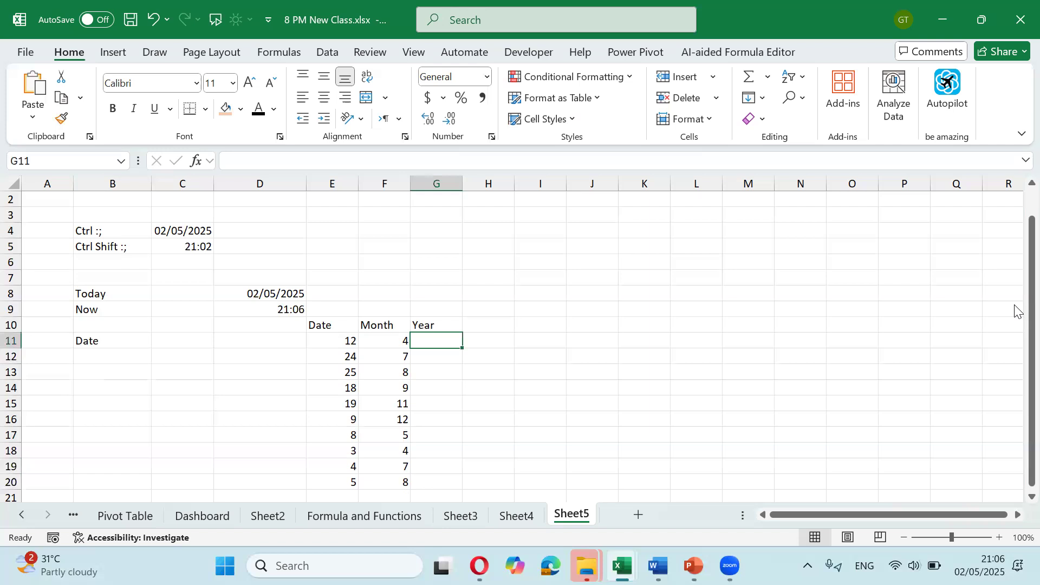
text(2024)
key(Return)
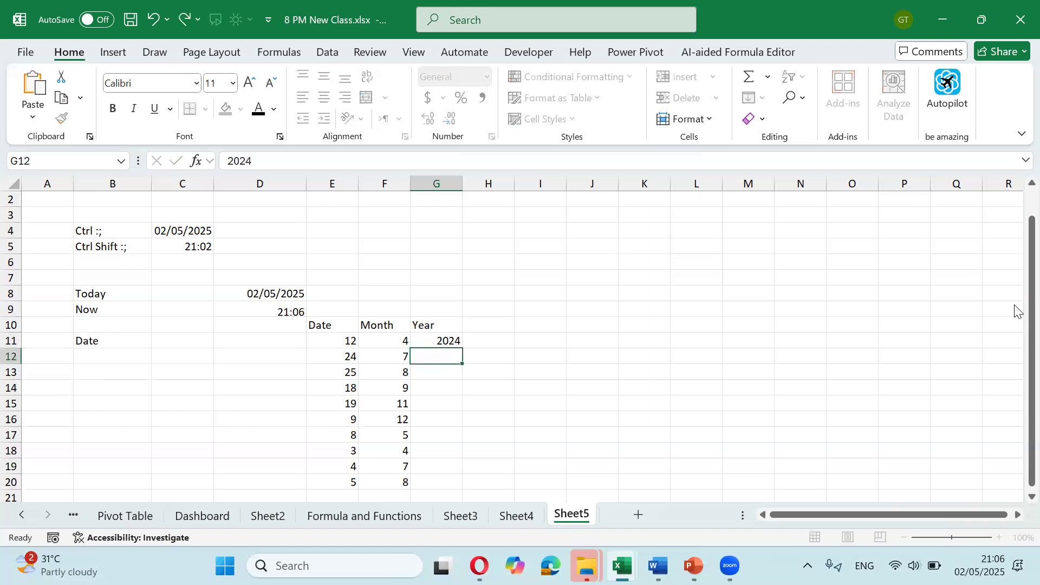
text(2025)
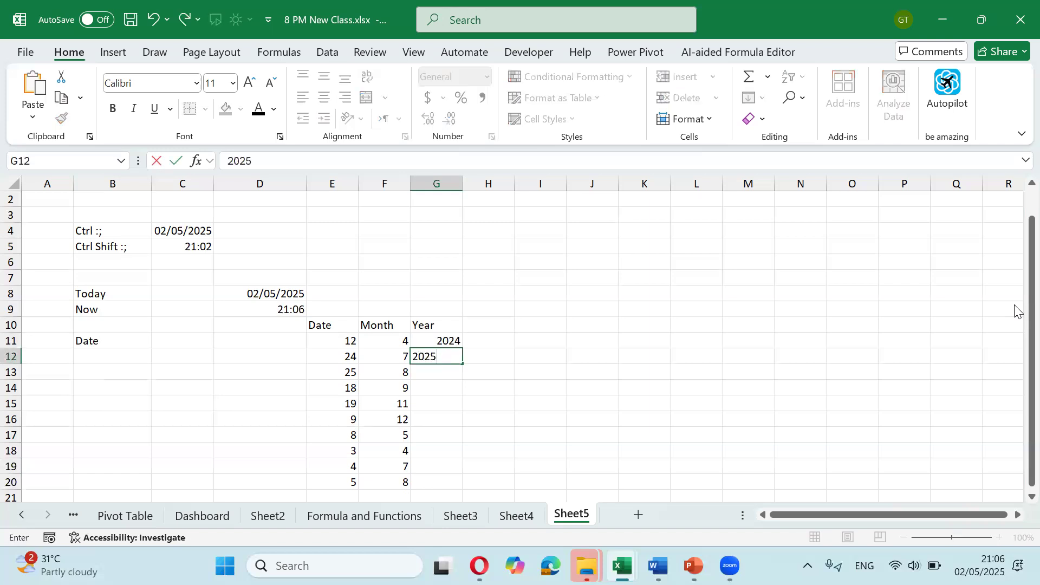
key(Return)
Step: Copy the two years in G11:G12 and paste them repeatedly down the Year column through G20
key(Up)
key(Up)
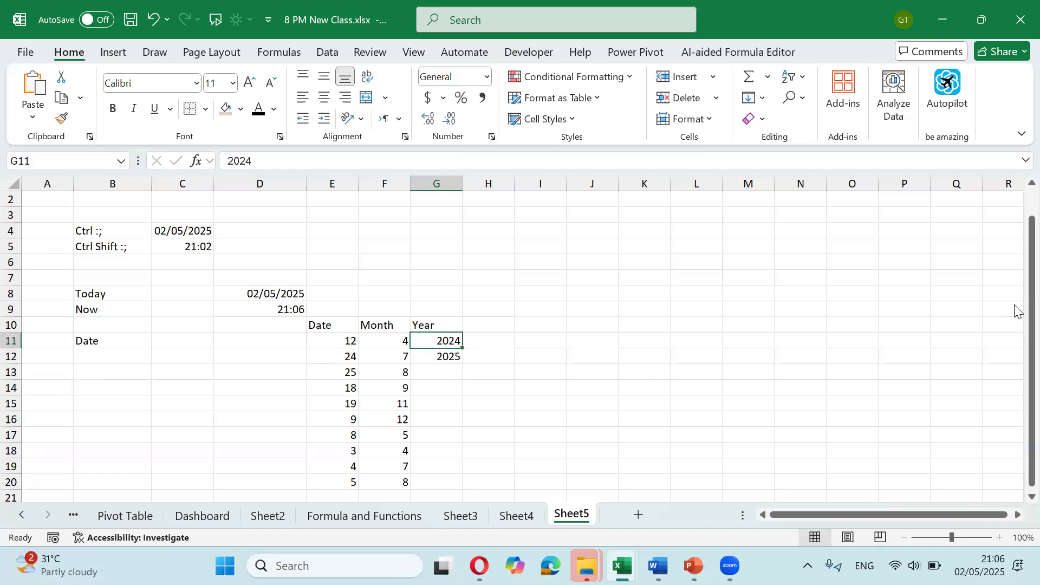
key(shift+Down)
key(ctrl+c)
key(Down)
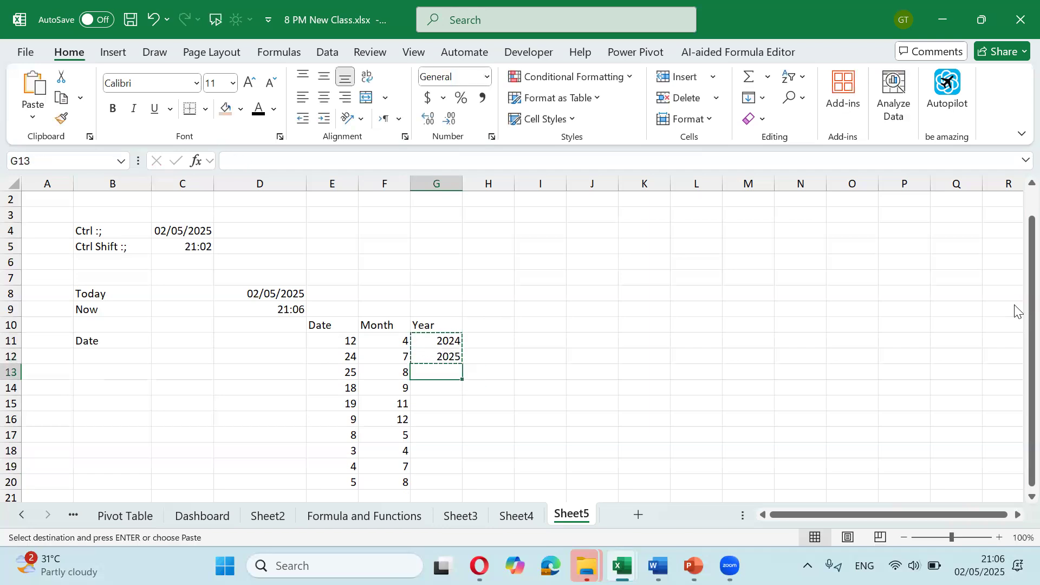
key(ctrl+v)
key(Down)
key(Down)
key(ctrl+v)
key(Down)
key(Down)
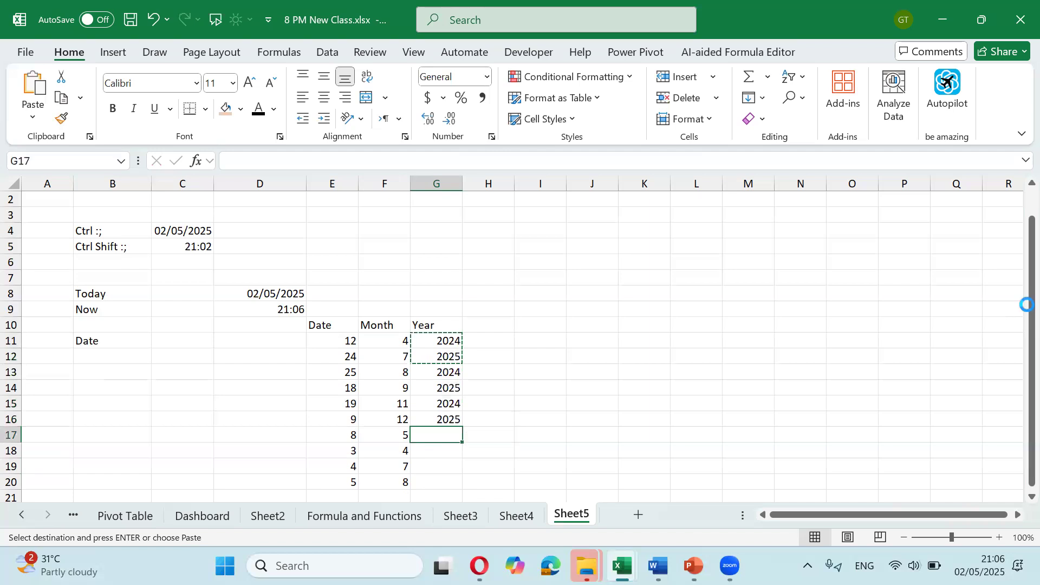
key(ctrl+v)
key(Down)
key(Down)
key(ctrl+v)
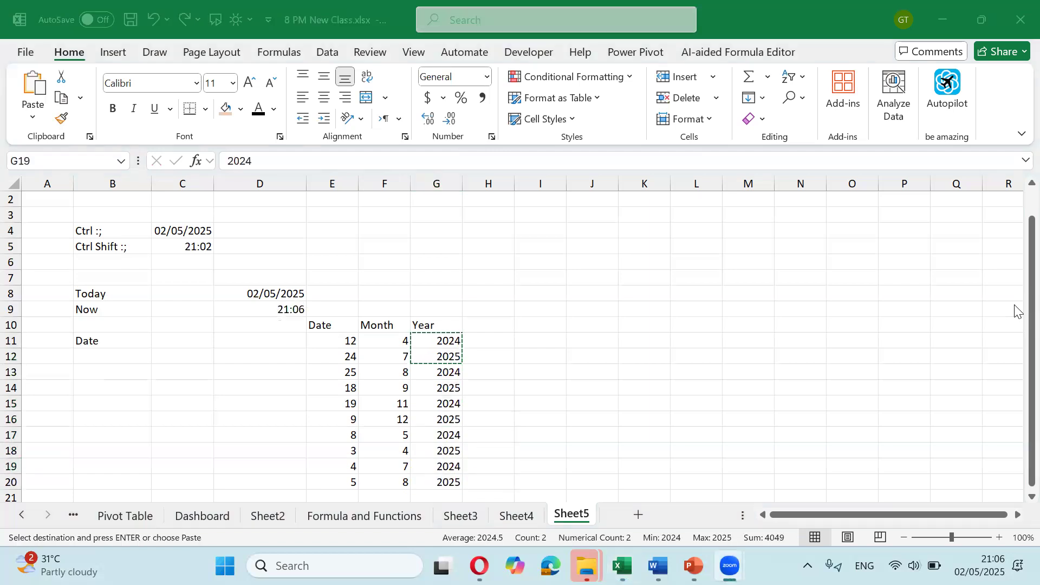
Step: Centre the Date, Month and Year headers in cells E10:G10
key(ctrl+Up)
key(ctrl+Left)
key(Down)
key(Escape)
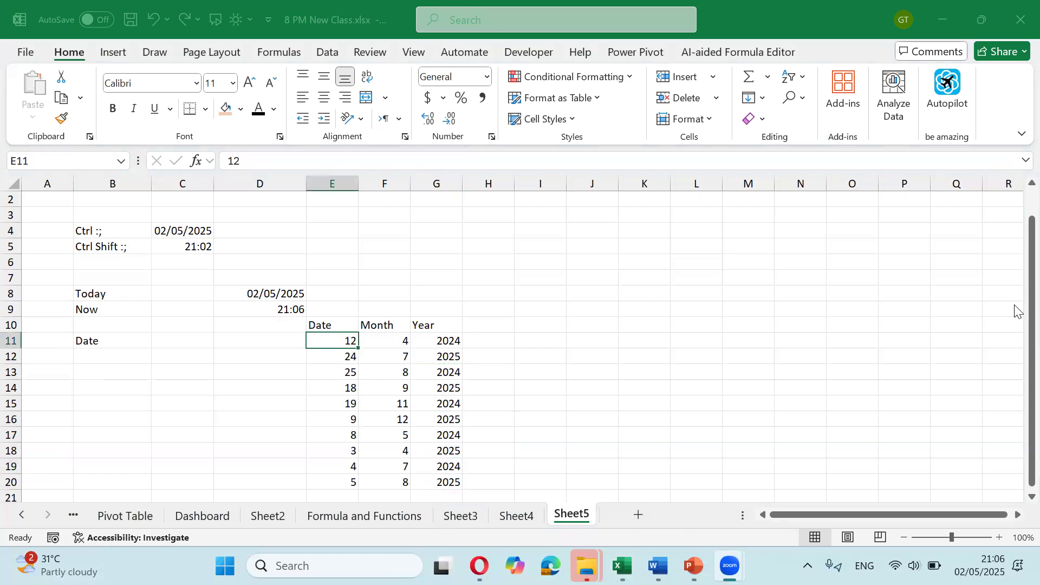
key(ctrl+shift+Right)
key(ctrl+shift+Down)
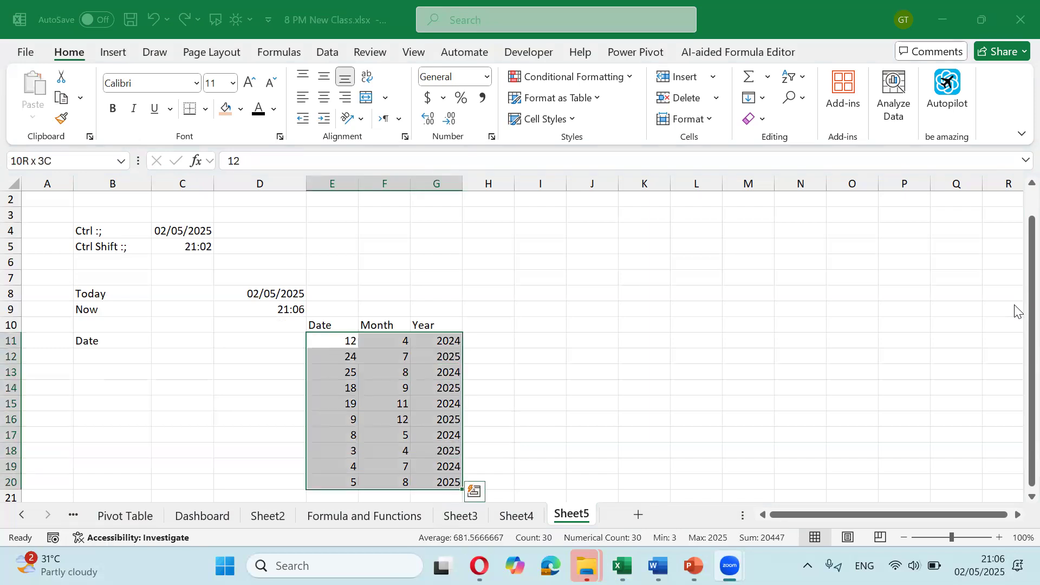
key(Up)
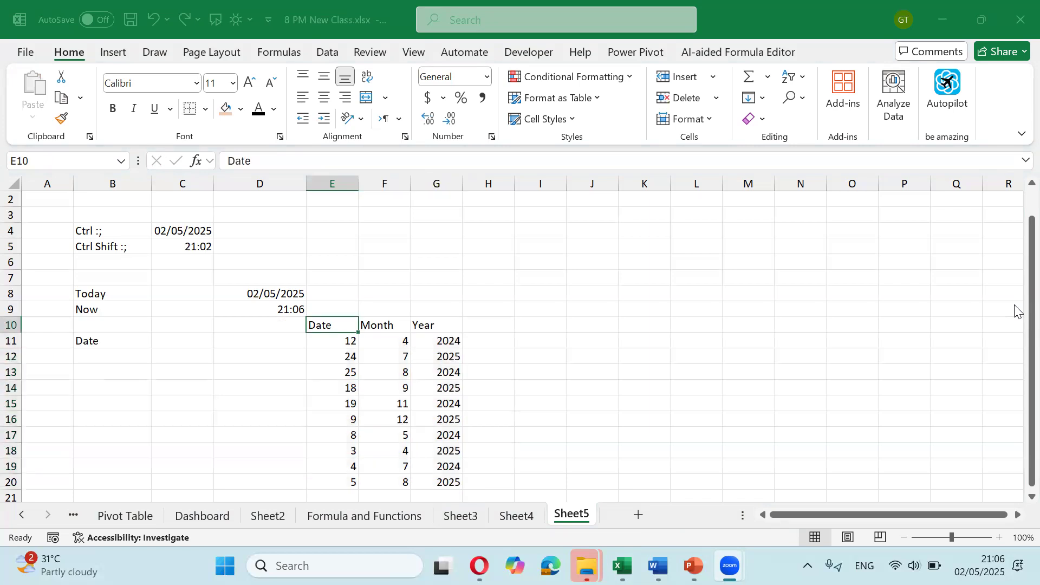
key(ctrl+shift+Right)
key(alt)
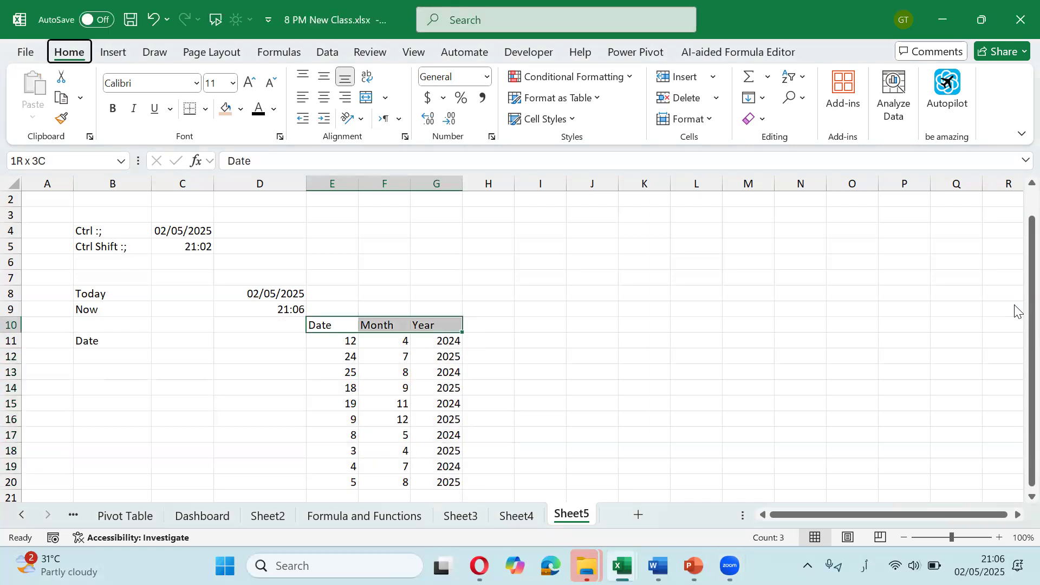
key(h)
key(a)
key(c)
key(Down)
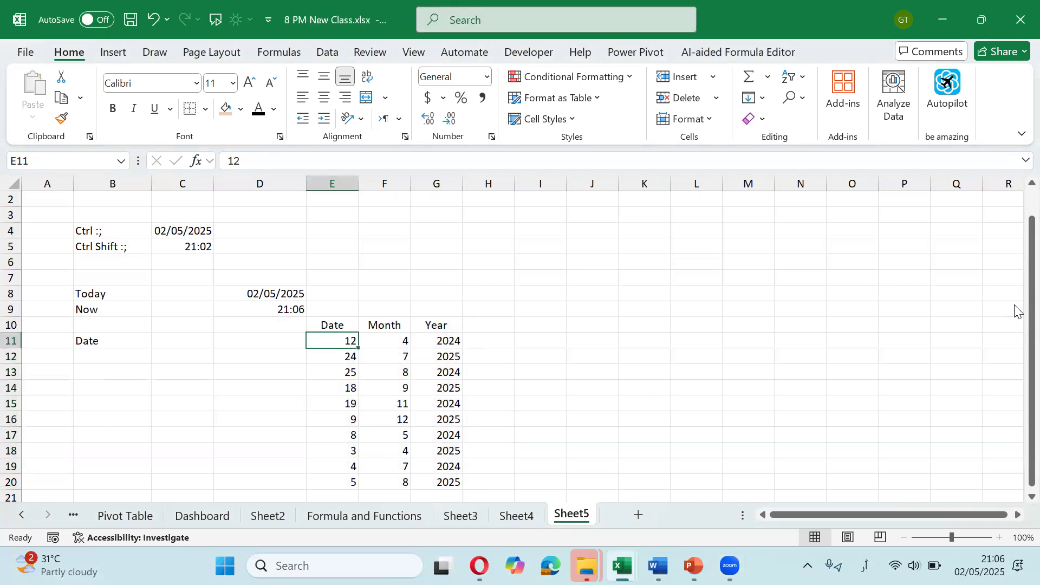
Step: Enter the header Date in cell I10
key(ctrl+shift+Right)
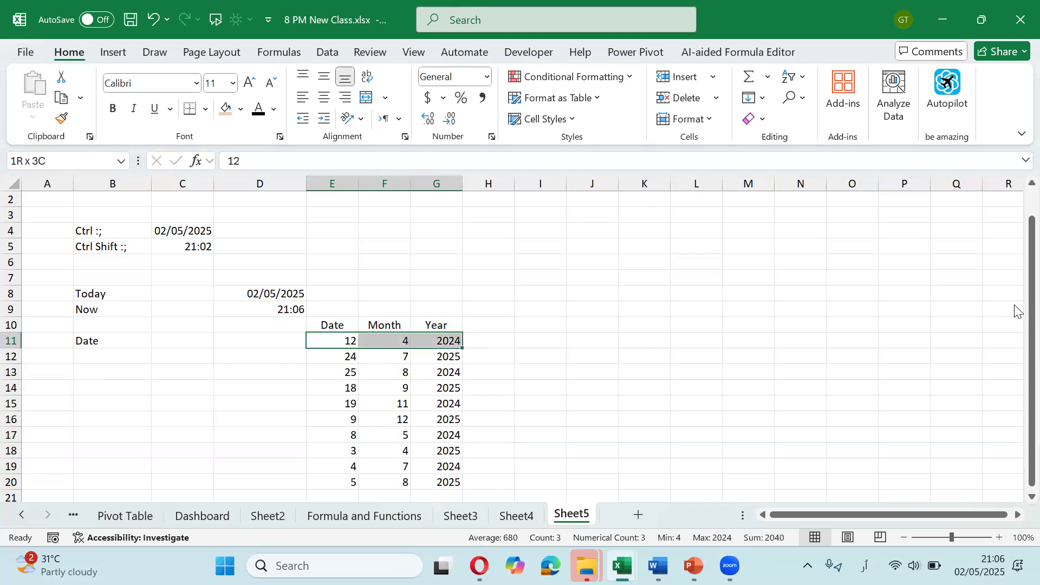
key(ctrl+shift+Down)
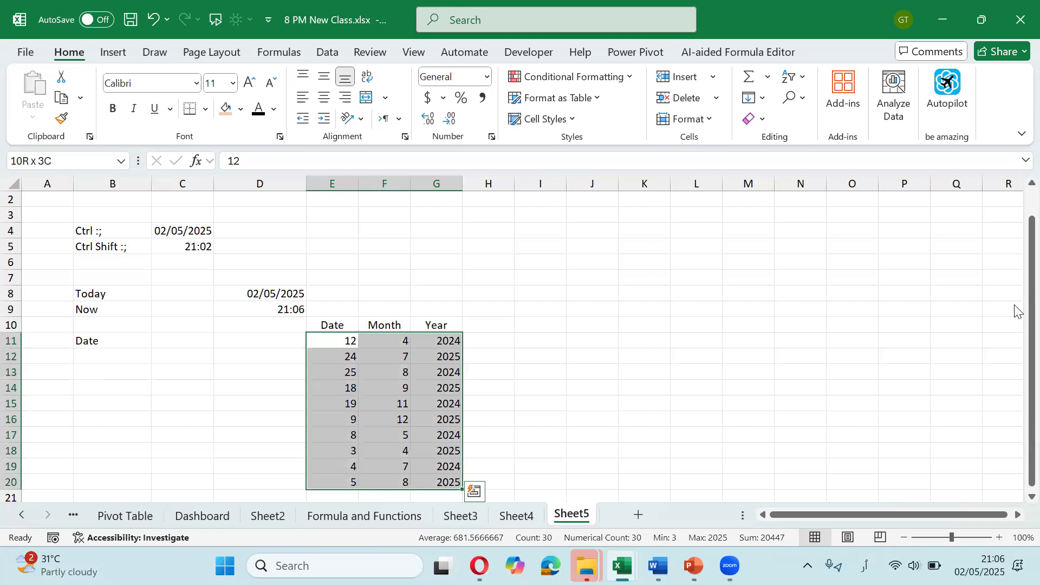
key(Right)
key(Right)
key(Right)
key(Up)
key(Right)
text(ڈاتع)
key(Escape)
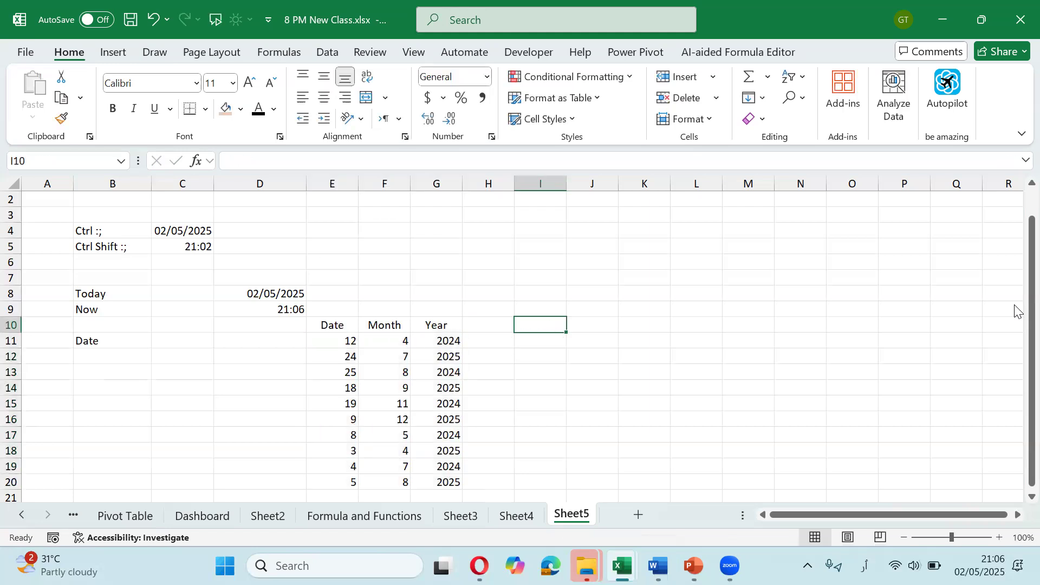
key(alt+shift)
text(Date)
key(Return)
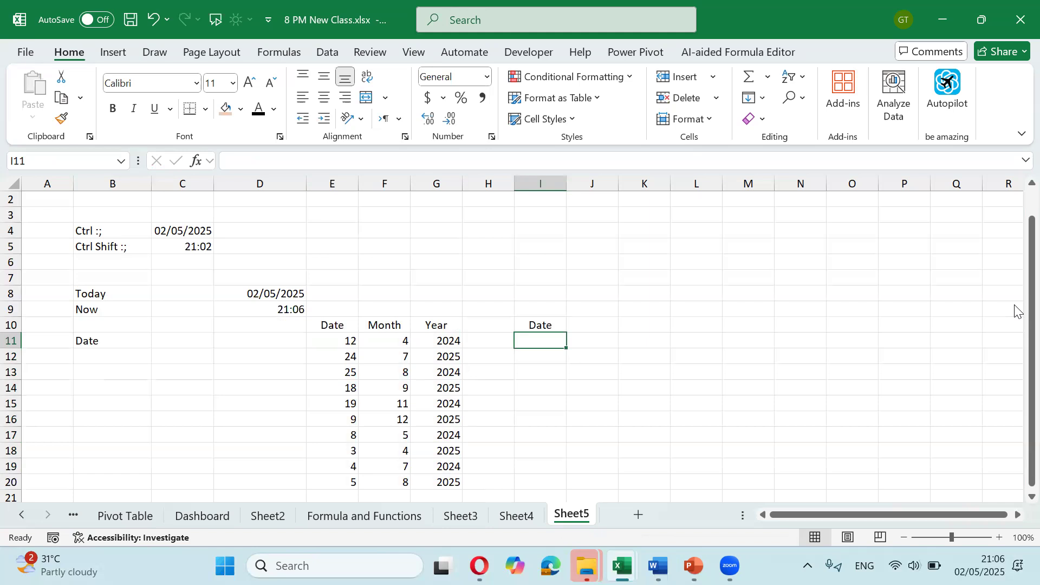
Step: Try to join the day, month and year in cell I11 with the formula =E11&F11&G11
text(=)
key(Left)
key(Left)
key(Left)
key(Left)
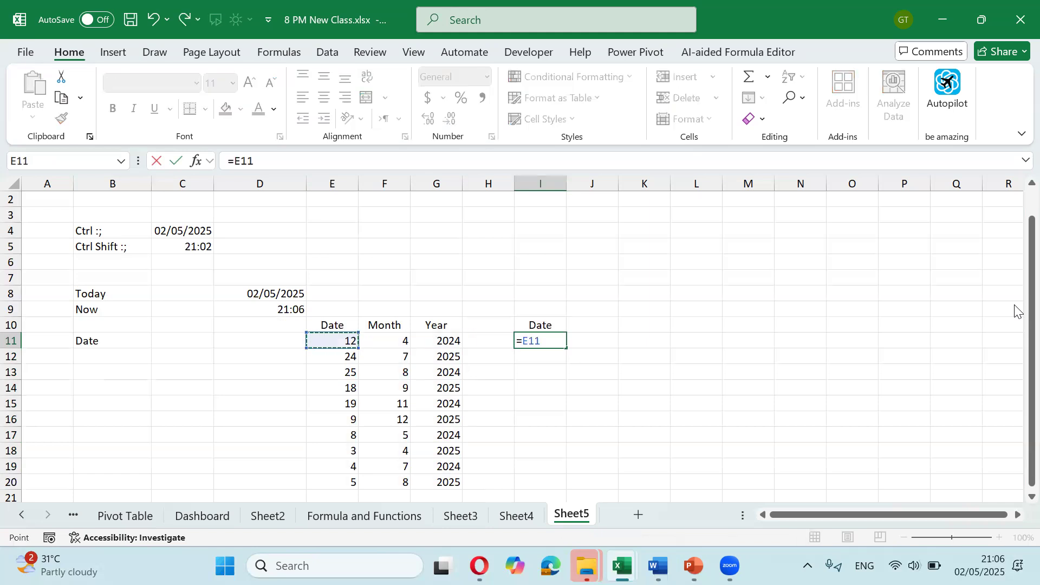
text(&)
key(Left)
key(Left)
key(Left)
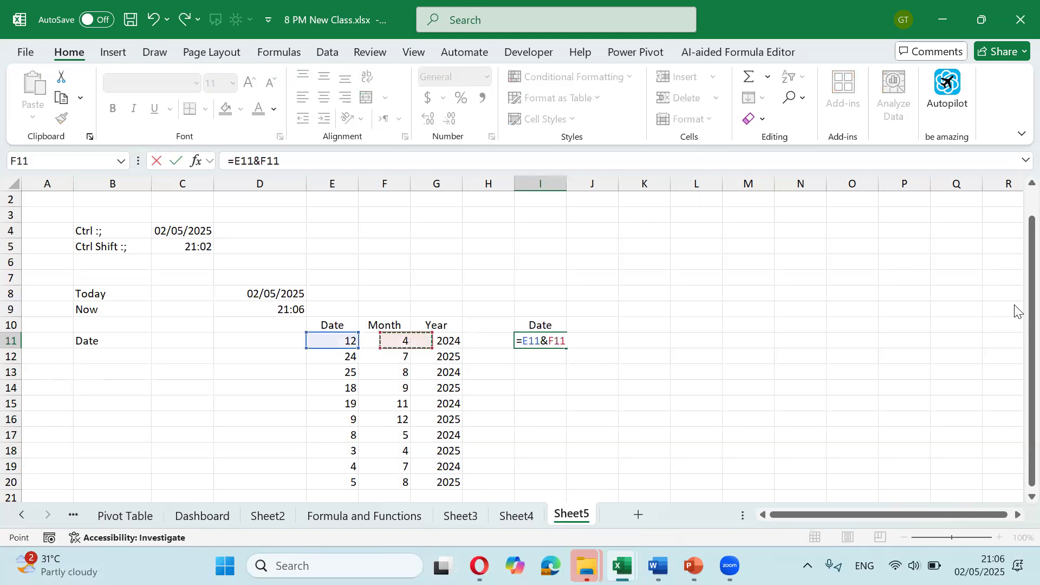
text(&)
key(Left)
key(Left)
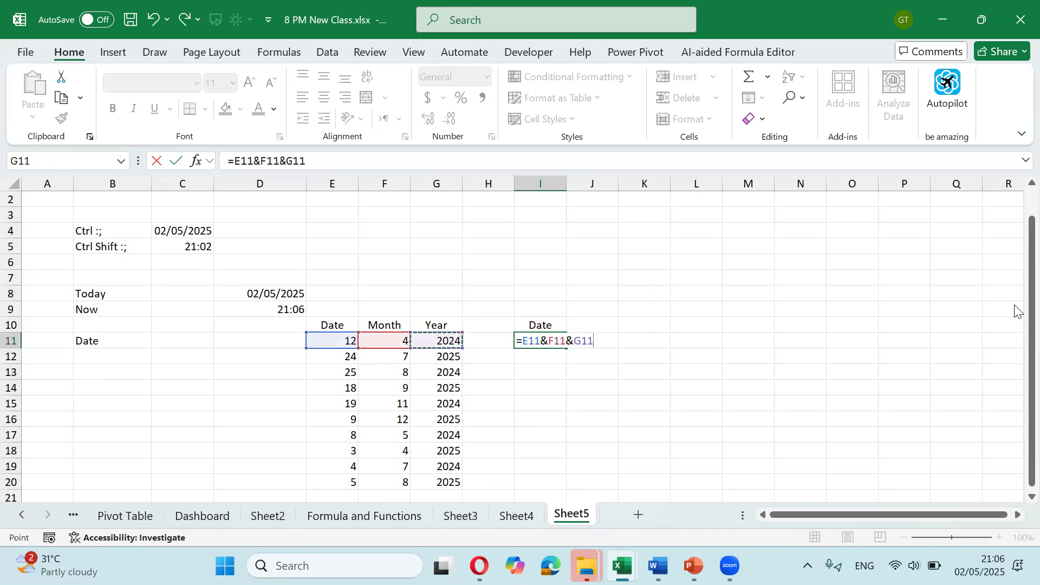
key(ctrl+Return)
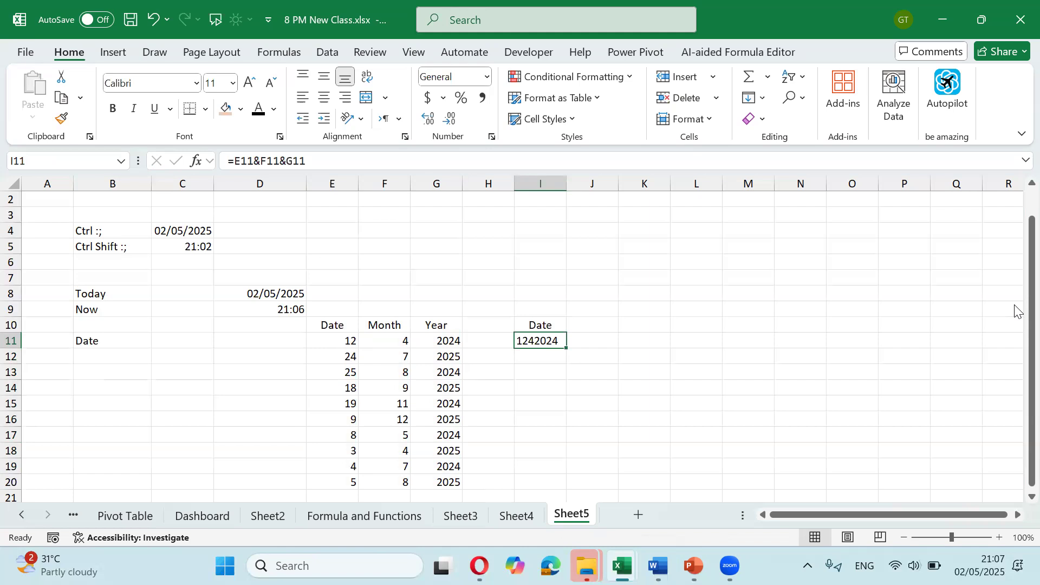
Step: Build the date in cell I11 from the year, month and day cells with =DATE(G11,F11,E11)
text(=)
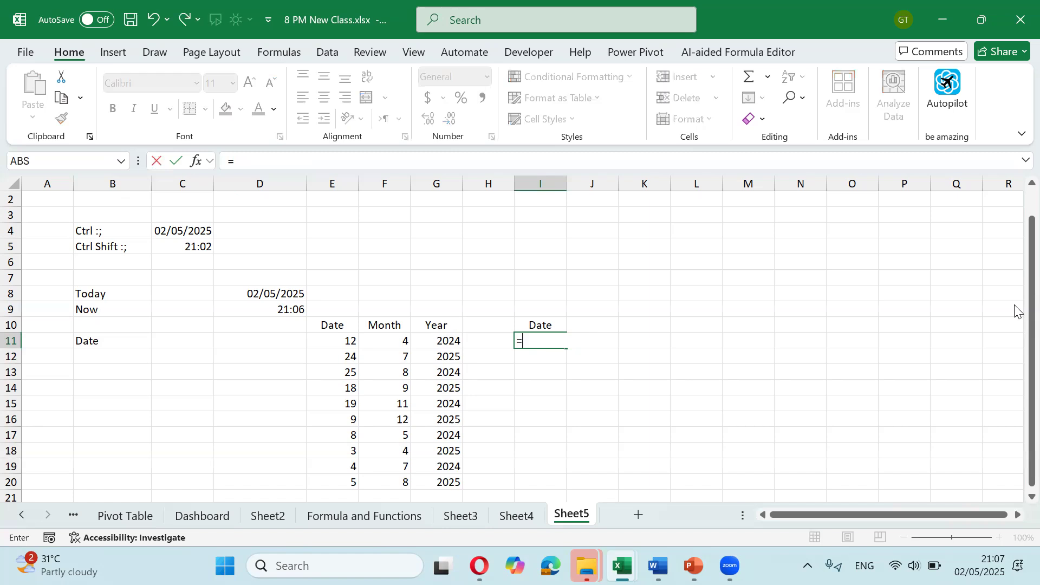
text(date)
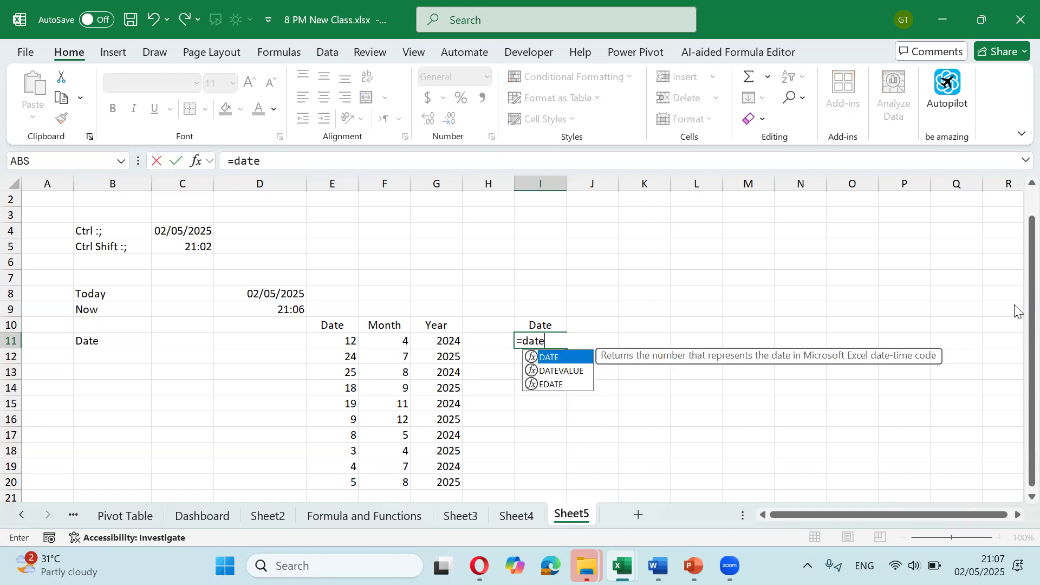
key(Tab)
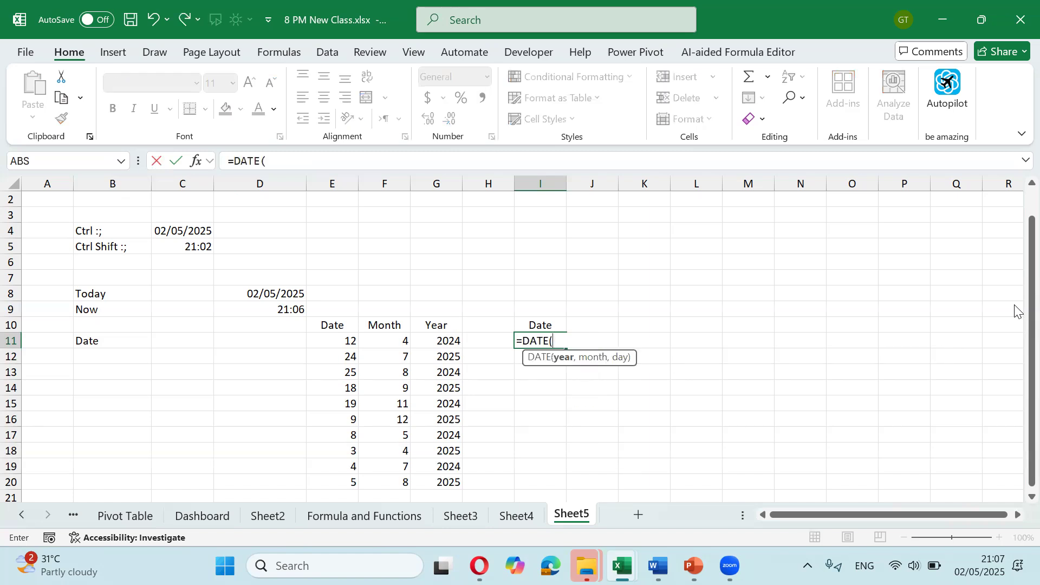
key(Left)
key(Left)
text(,)
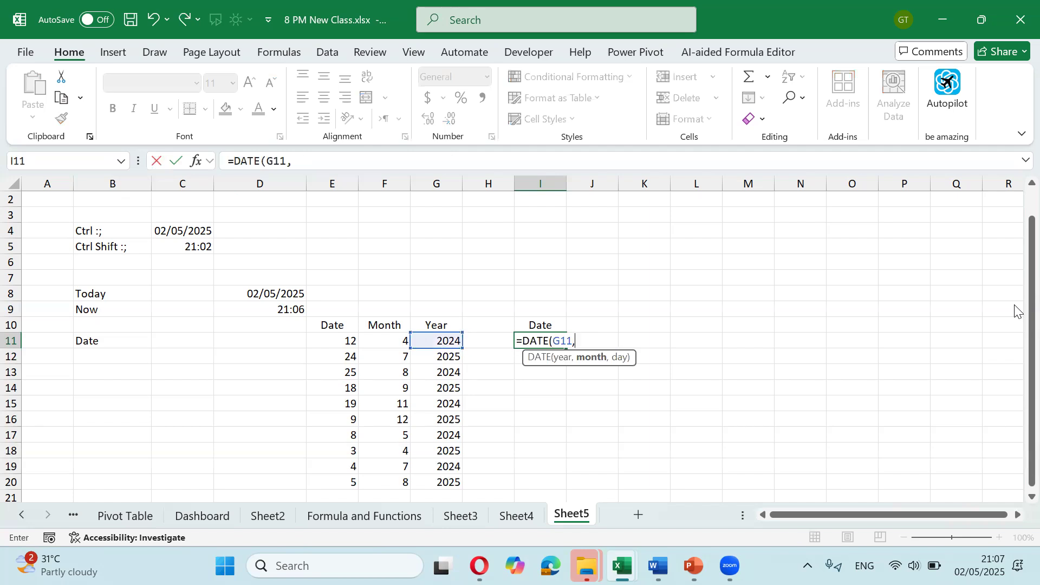
key(Left)
key(Left)
text(,)
key(Left)
key(Left)
key(Left)
key(Left)
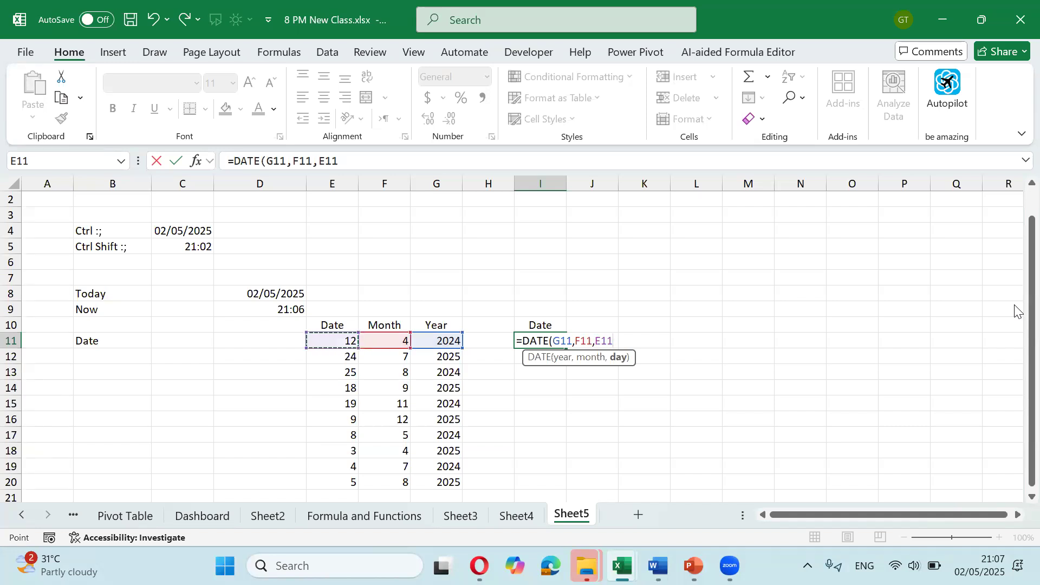
text())
key(ctrl+Return)
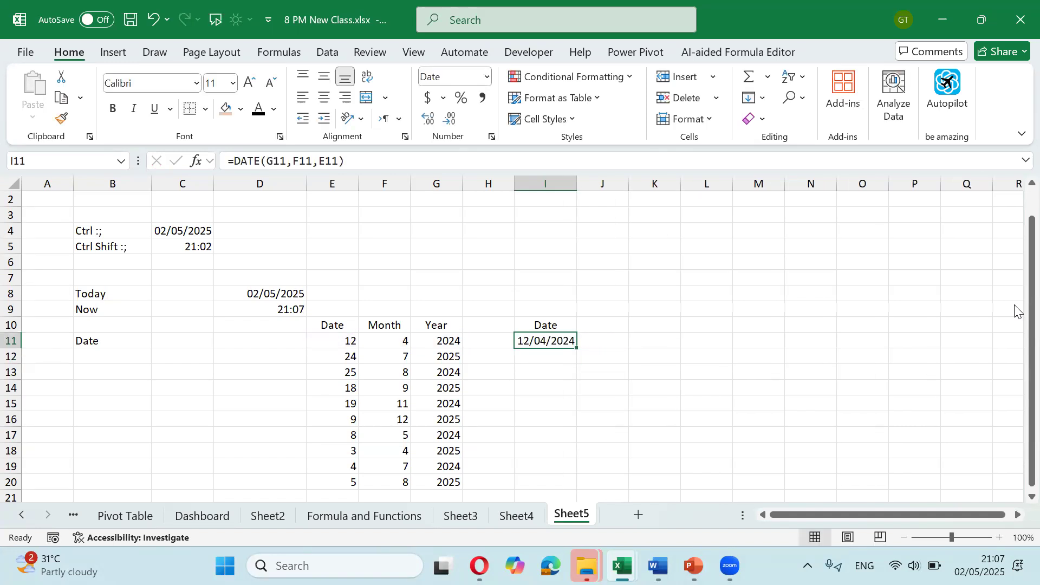
Step: Fill the DATE formula from I11 down through cell I20
key(shift+Down)
key(shift+Down)
key(shift+Down)
key(shift+Down)
key(shift+Down)
key(shift+Down)
key(shift+Down)
key(shift+Down)
key(shift+Down)
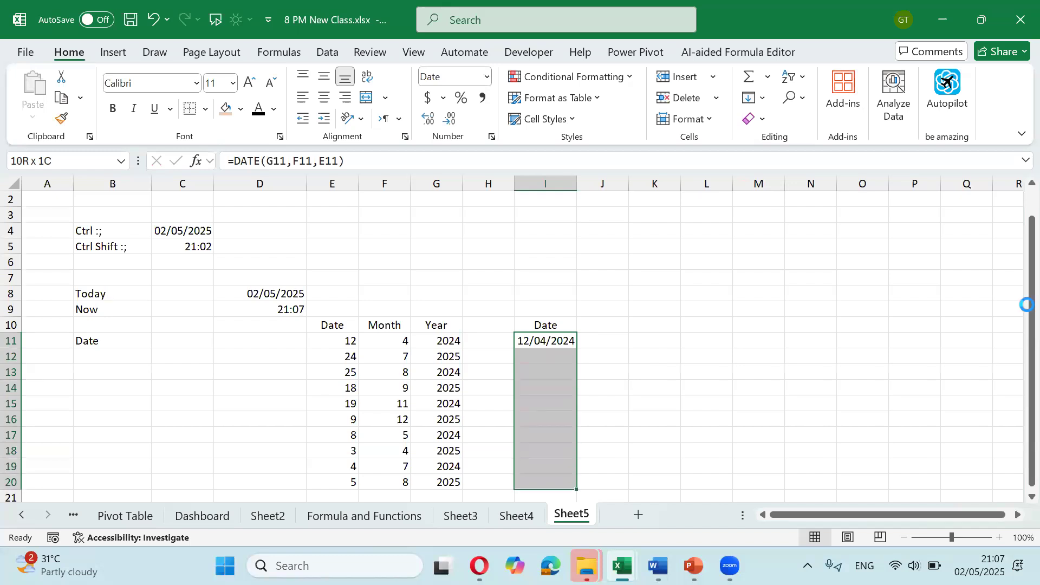
key(ctrl+d)
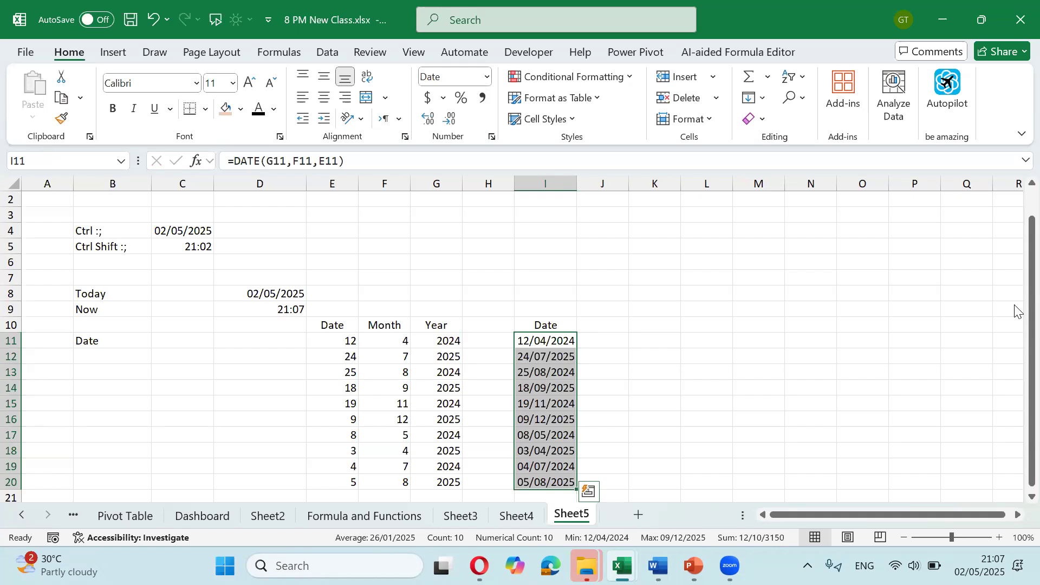
Step: Examine the DATE formulas in I11:I20 against the source day, month and year values in E11:G20
key(Down)
key(Down)
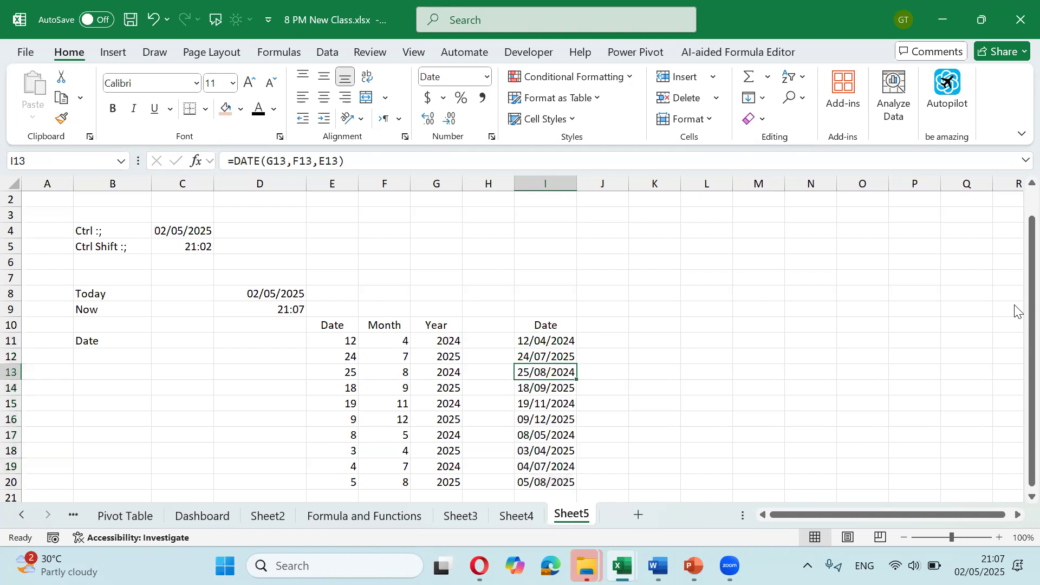
key(Up)
key(Up)
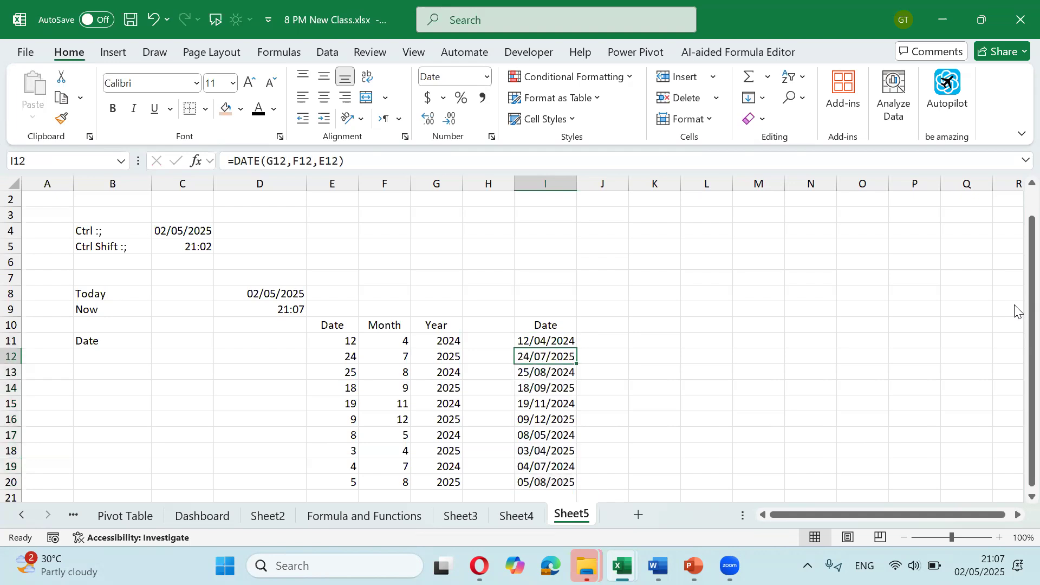
key(ctrl+shift+Down)
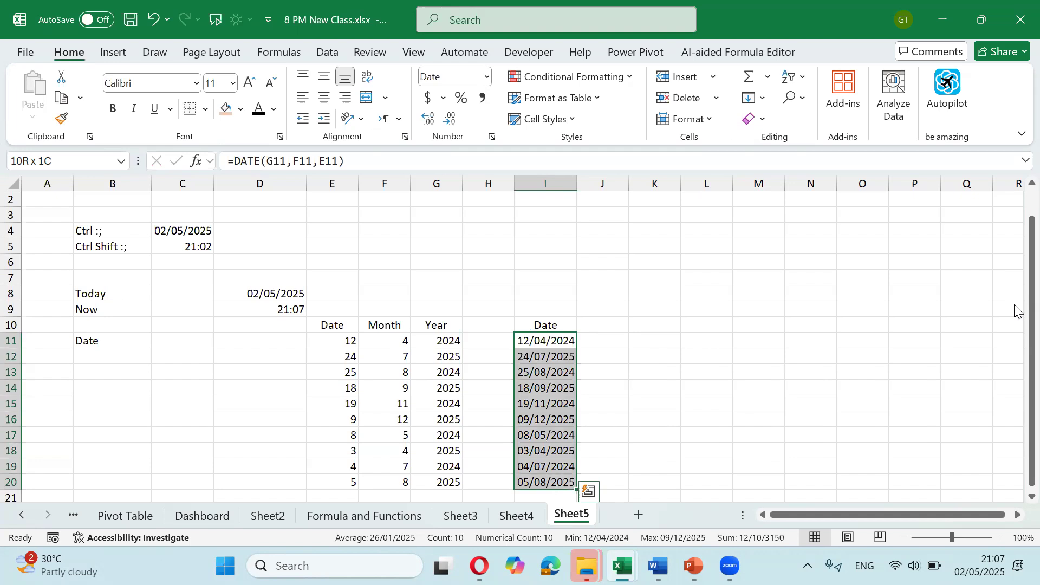
key(Left)
key(Left)
key(Left)
key(Left)
key(ctrl+shift+Right)
key(ctrl+shift+Down)
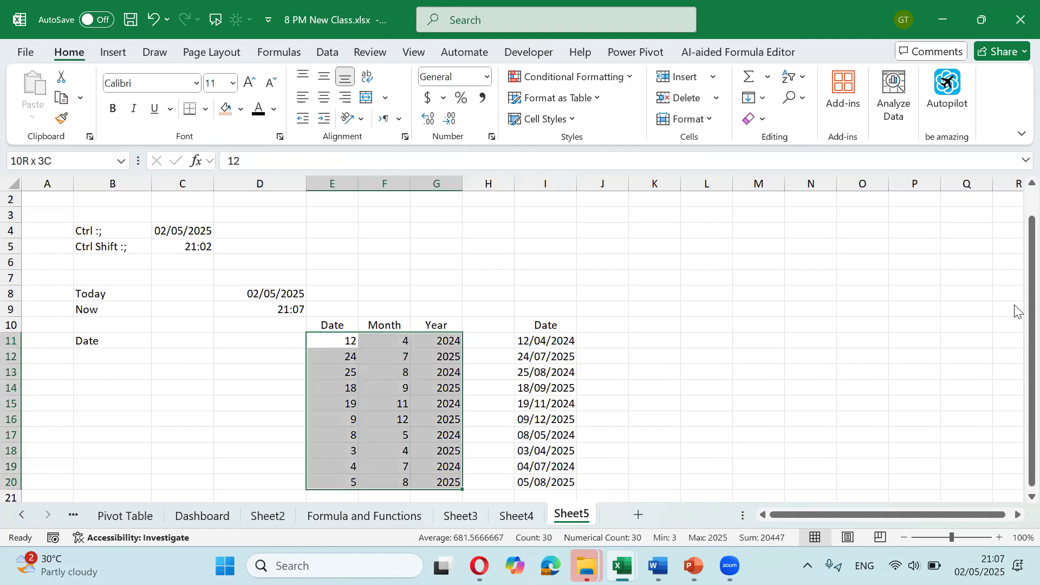
key(Right)
key(Right)
key(Right)
key(Right)
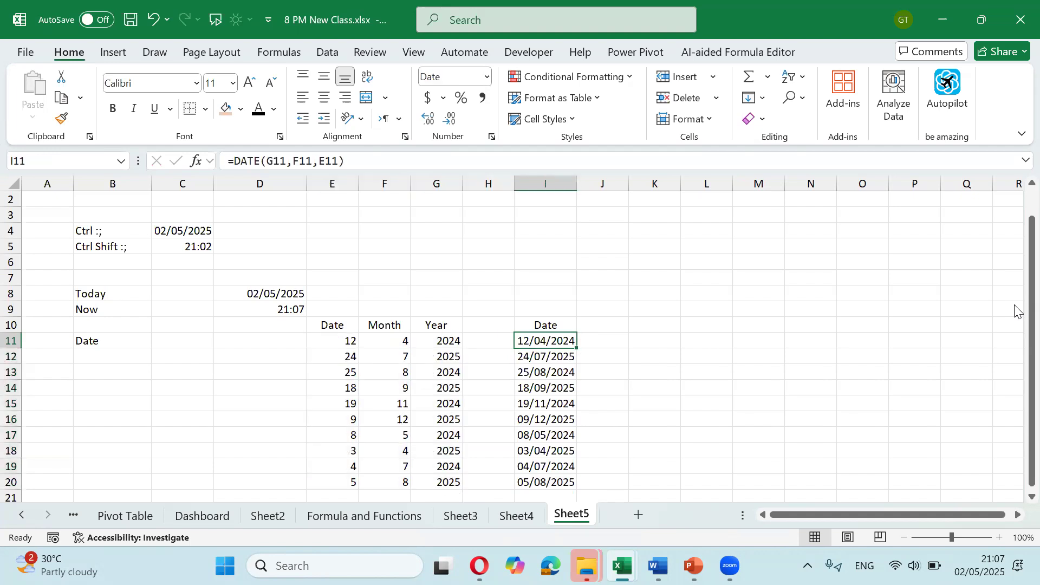
key(ctrl+shift+Down)
key(Up)
key(Right)
key(Right)
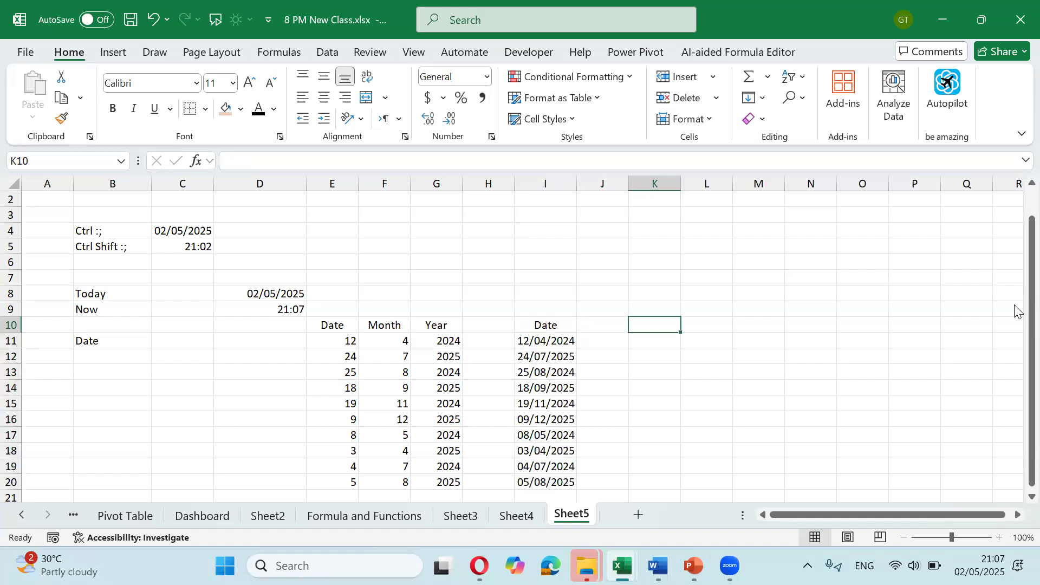
key(Right)
key(Left)
key(Left)
key(Left)
key(Left)
key(Left)
key(Left)
key(Right)
key(Right)
key(Right)
key(ctrl+shift+Down)
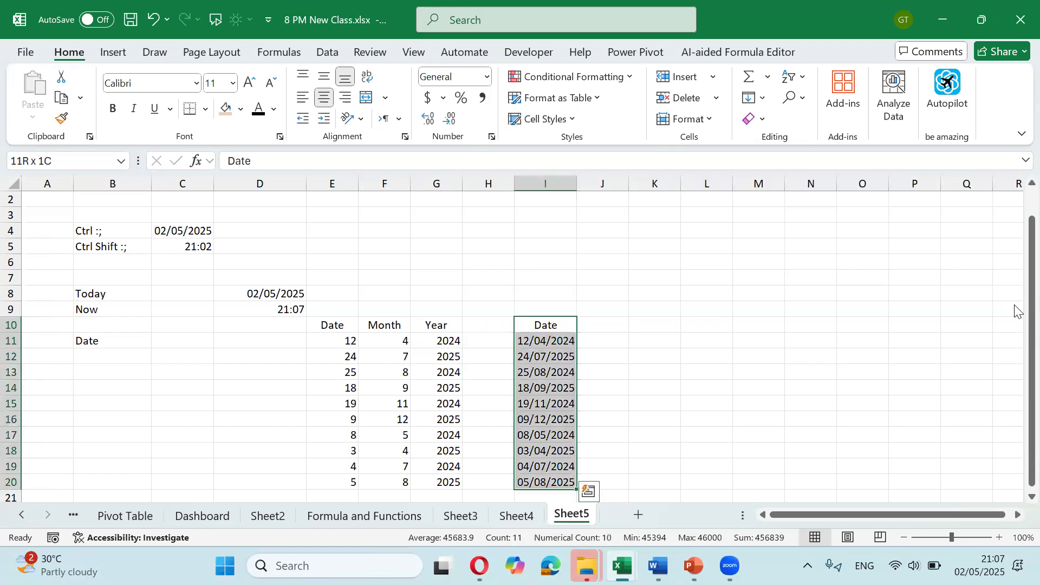
Step: Enter the header Month in cell K10
key(Right)
key(Right)
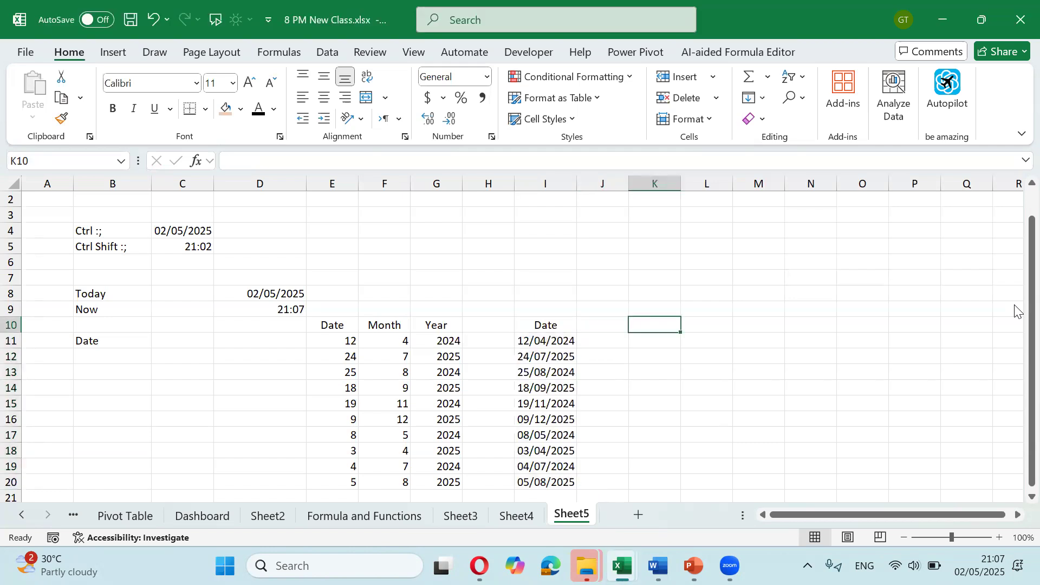
text(Month)
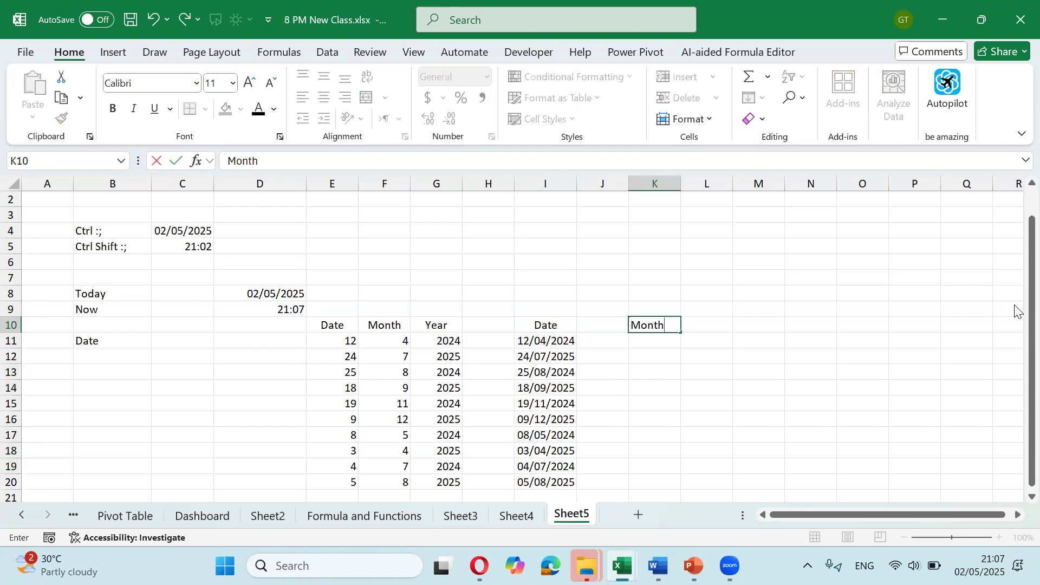
key(Return)
Step: Add the label month in cell B12, below the Date label
key(Left)
key(Left)
key(Left)
key(Left)
key(Left)
key(Left)
key(Left)
key(Left)
key(Left)
key(Down)
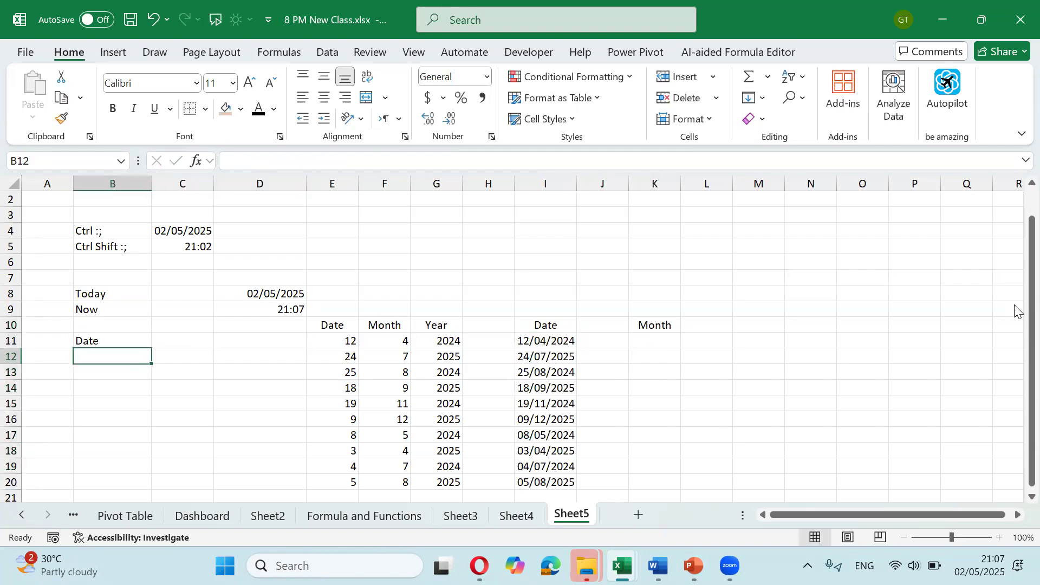
text(month)
key(Right)
Step: Extract the month number from the date in I11 into cell K11 with =MONTH(I11)
key(Right)
key(Right)
key(Right)
key(Right)
key(Right)
key(Right)
key(Right)
key(Up)
key(Right)
key(Left)
key(Left)
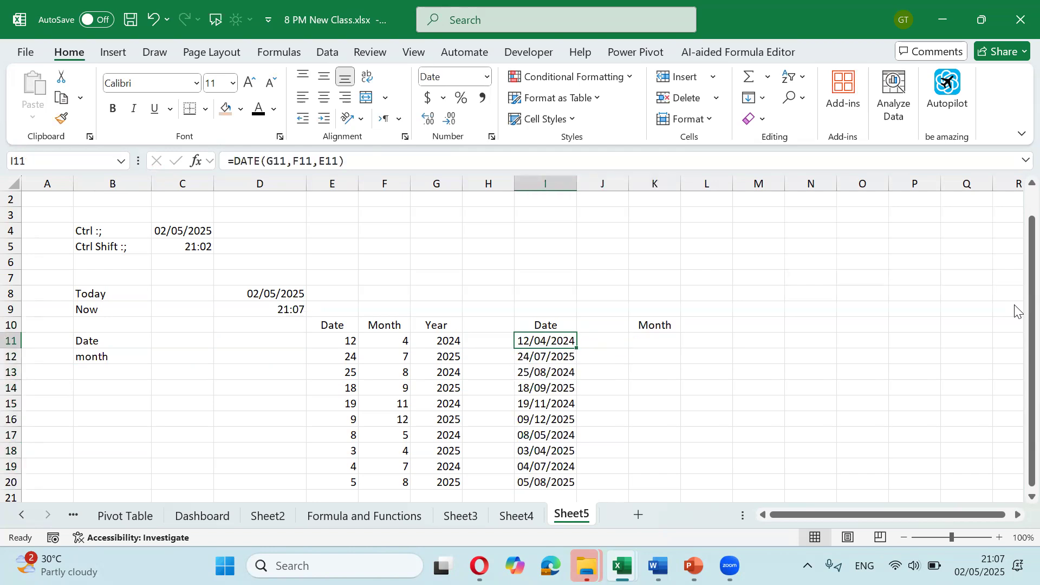
key(Right)
key(Right)
text(=month)
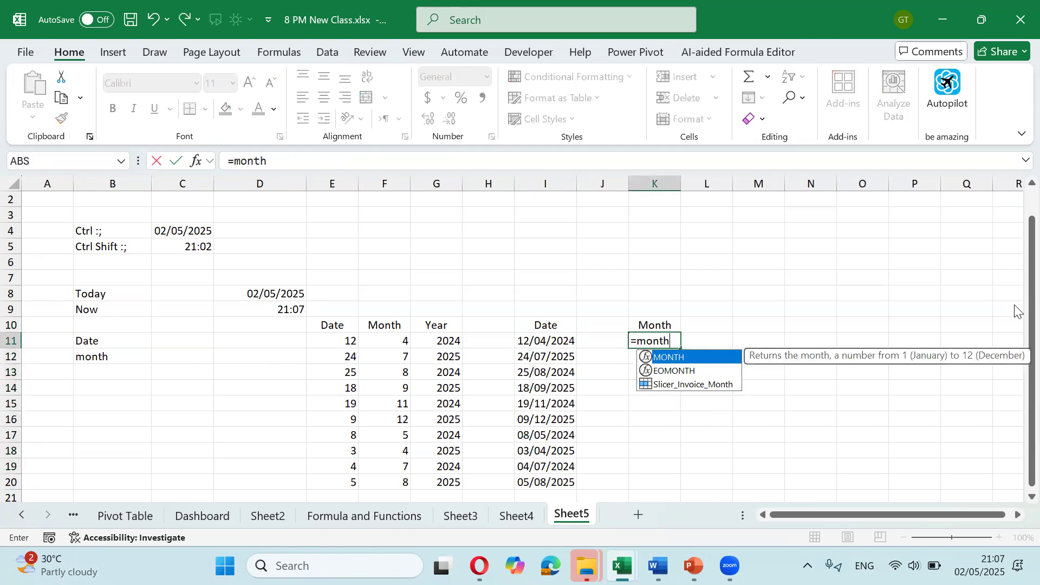
key(Tab)
key(Left)
key(Left)
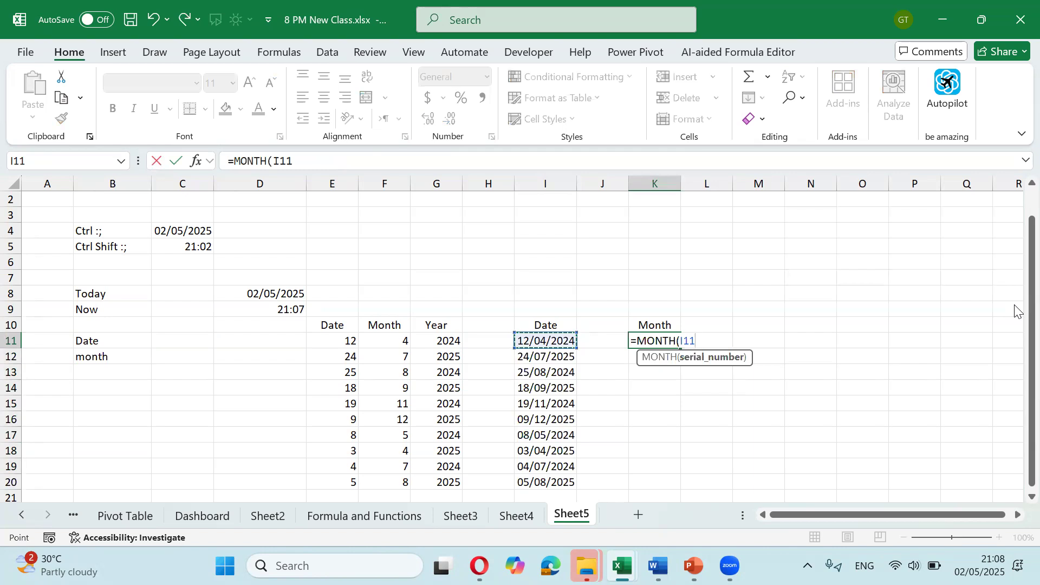
text())
key(Return)
key(Up)
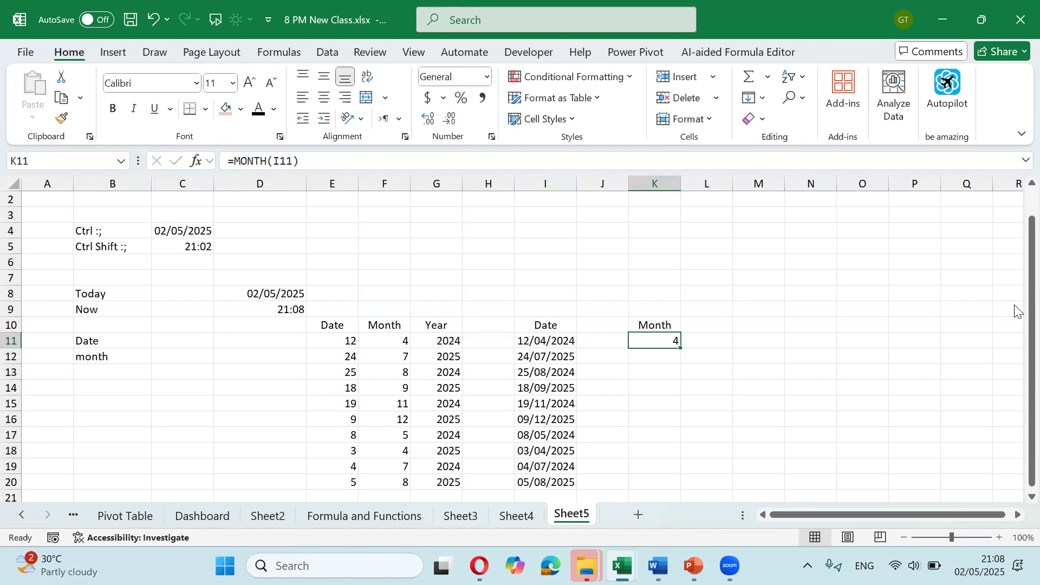
Step: Fill the MONTH formula from K11 down through K20
key(shift+Down)
key(shift+Down)
key(shift+Down)
key(shift+Down)
key(shift+Down)
key(shift+Down)
key(shift+Down)
key(shift+Down)
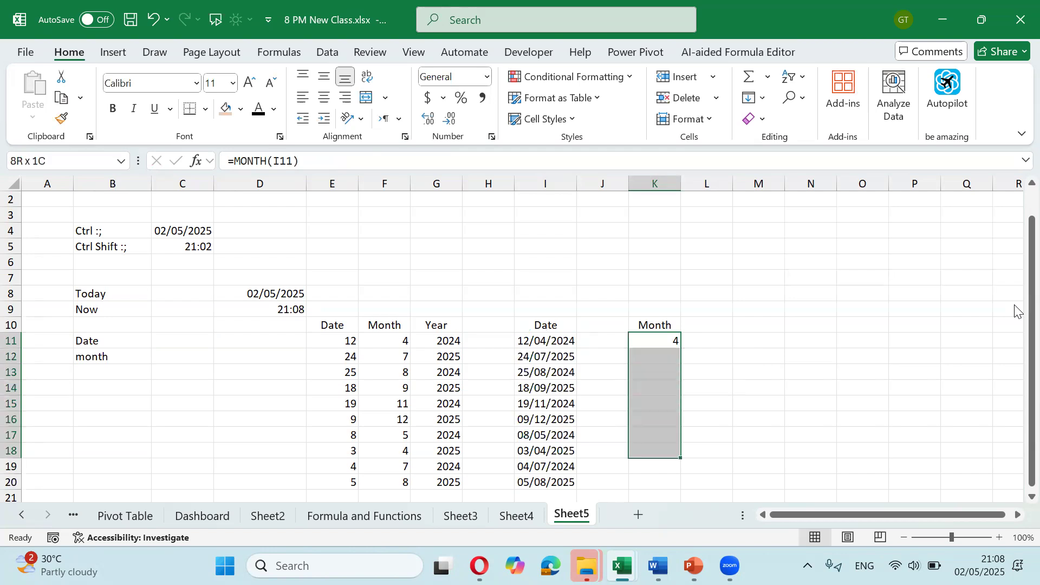
key(ctrl+d)
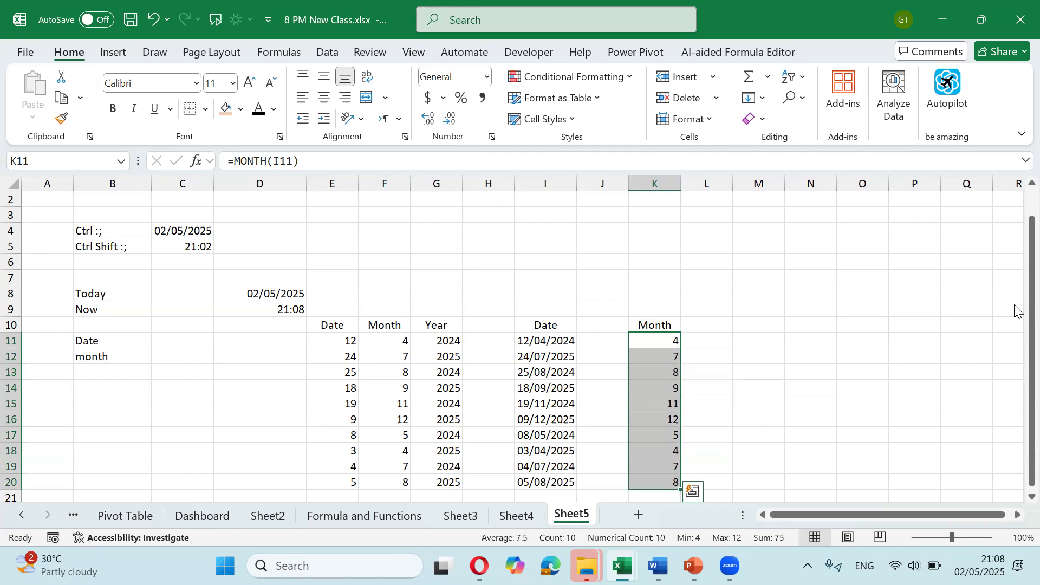
Step: Enter the header Day in cell L10, next to the Month header
key(Up)
key(Right)
text(Day)
key(Return)
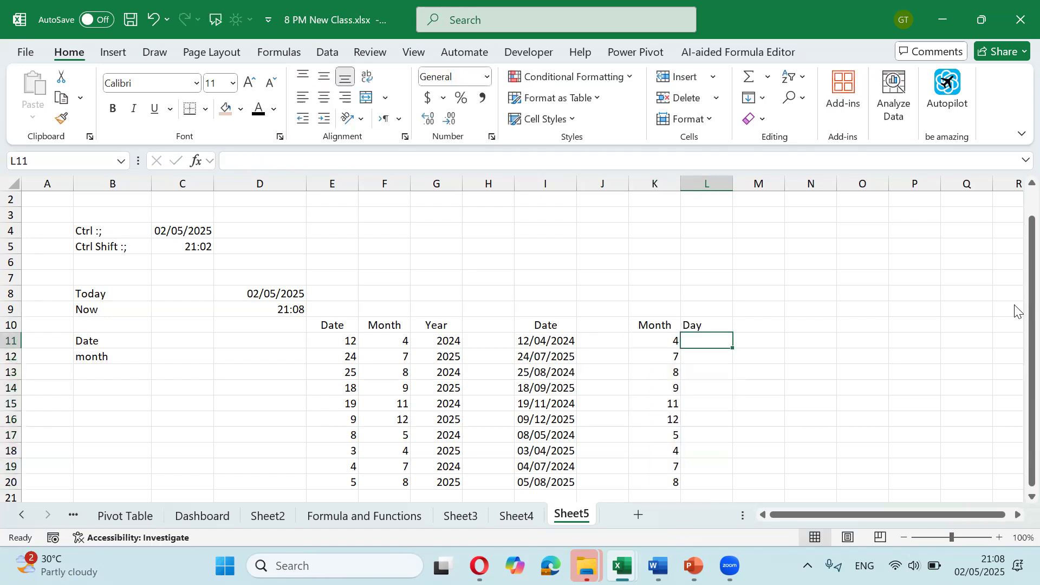
Step: Extract the day number from the date in I11 into cell L11 with =DAY(I11)
text(=day()
key(Left)
key(Left)
key(Left)
key(Return)
Step: Fill the DAY formula from L11 down through L20
key(Up)
key(shift+Down)
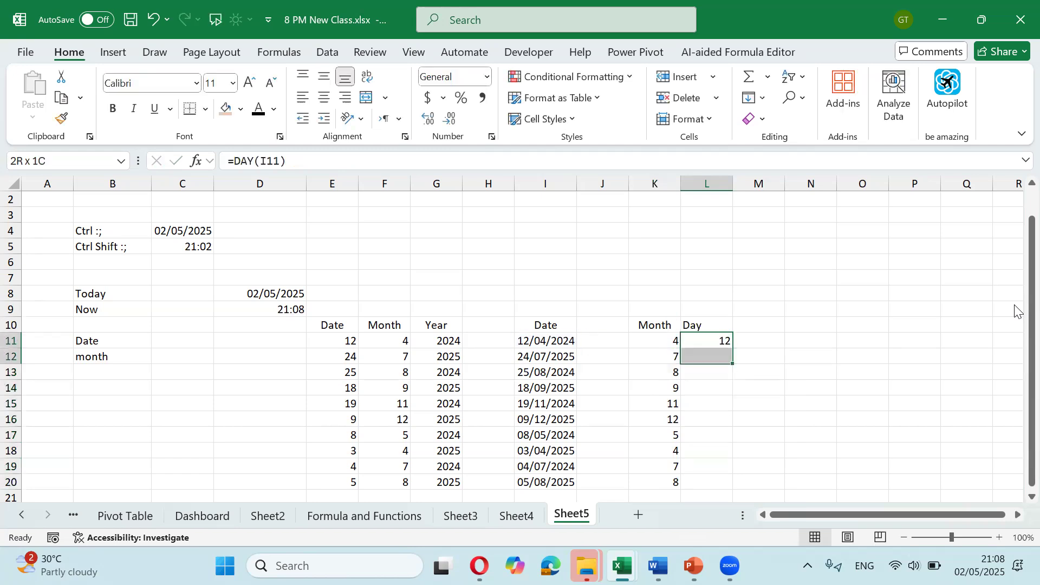
key(shift+Down)
key(shift+Down)
key(shift+Down)
key(shift+Down)
key(shift+Down)
key(shift+Down)
key(shift+Down)
key(shift+Down)
key(ctrl+d)
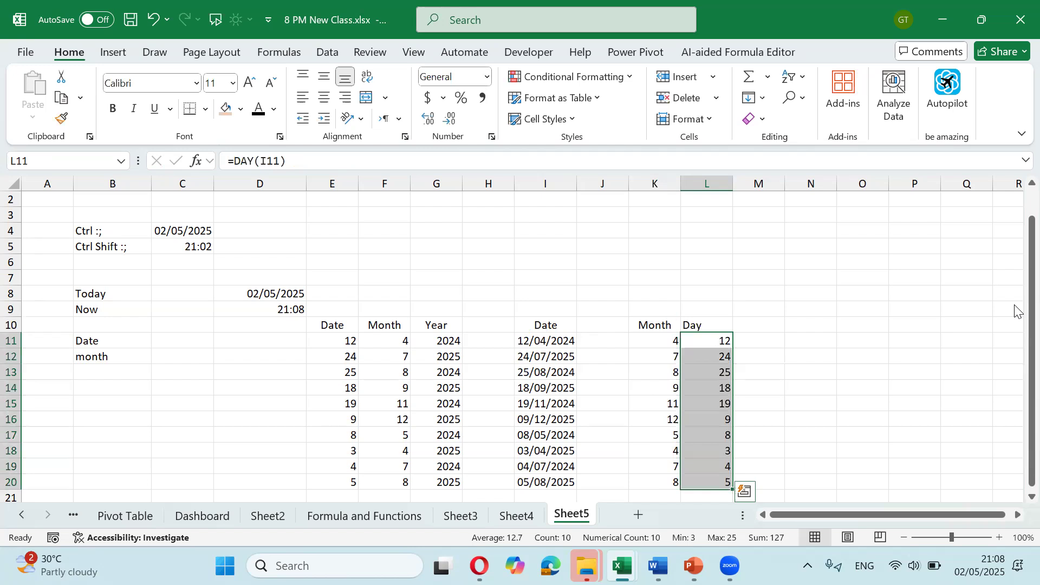
Step: Examine the DAY formulas in L11:L20 and the date cells they reference in column I
key(F2)
key(Return)
key(F2)
key(Return)
key(F2)
key(Return)
key(F2)
key(Return)
key(F2)
key(Return)
key(F2)
key(Return)
key(F2)
key(Return)
key(F2)
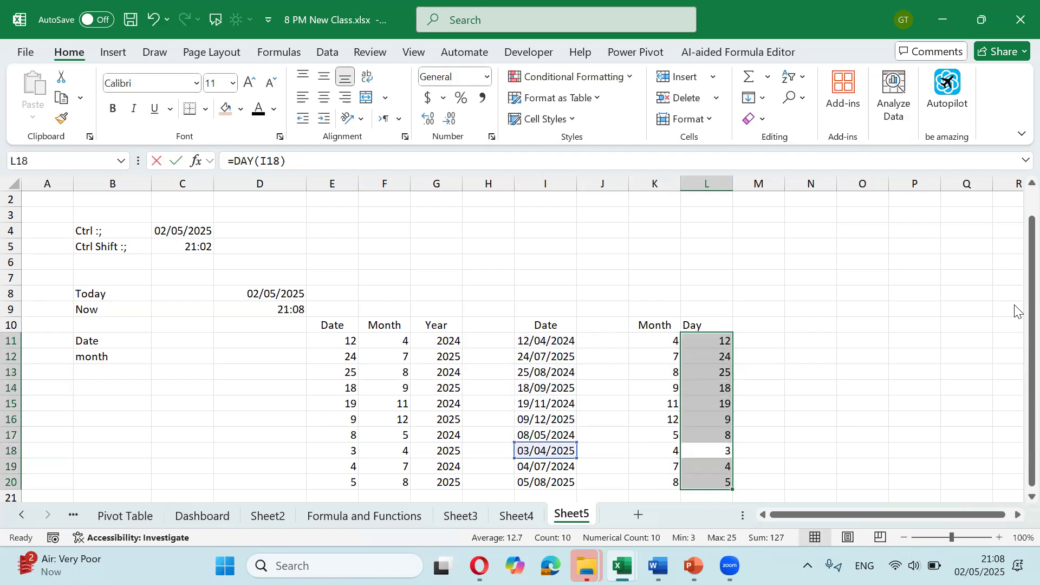
key(Return)
key(Return)
key(Return)
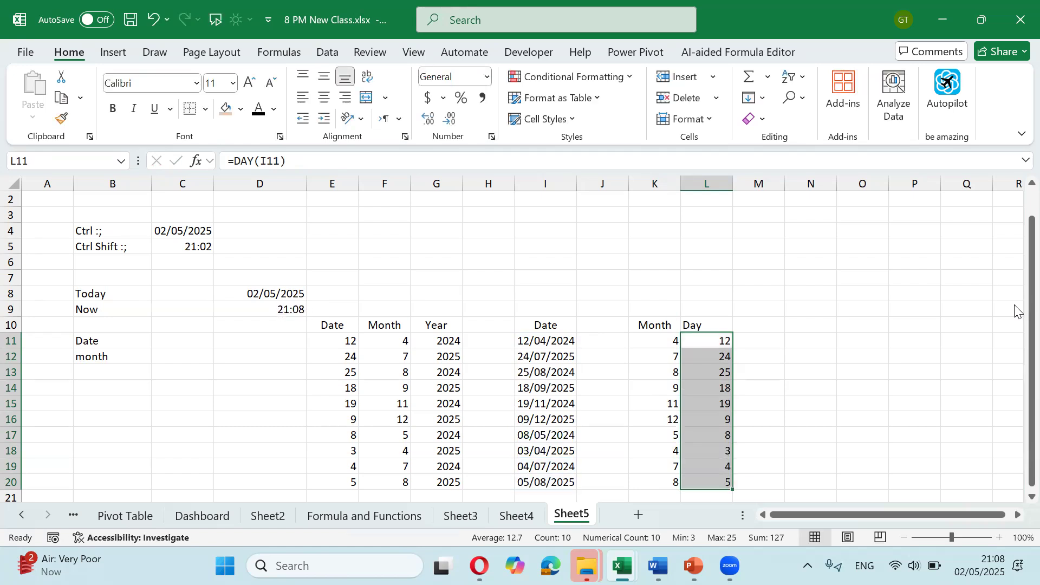
Step: Enter the header Year in cell M10, next to the Day header
key(Up)
key(Right)
text(Y)
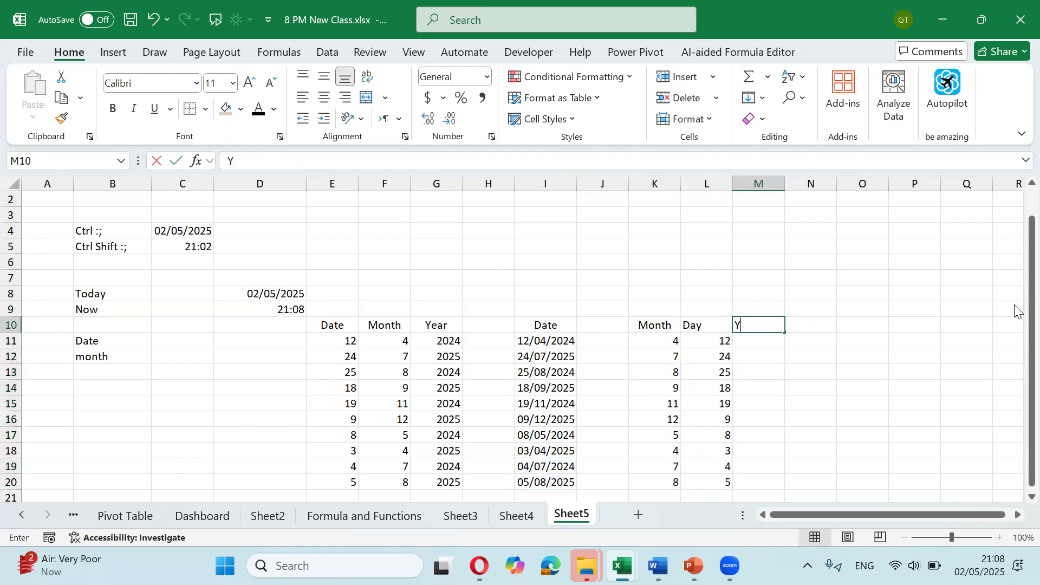
text(ear)
key(Return)
Step: Extract the year from the date in I11 into cell M11 with =YEAR(I11)
text(=year)
key(Tab)
key(Left)
key(Left)
key(Left)
key(Left)
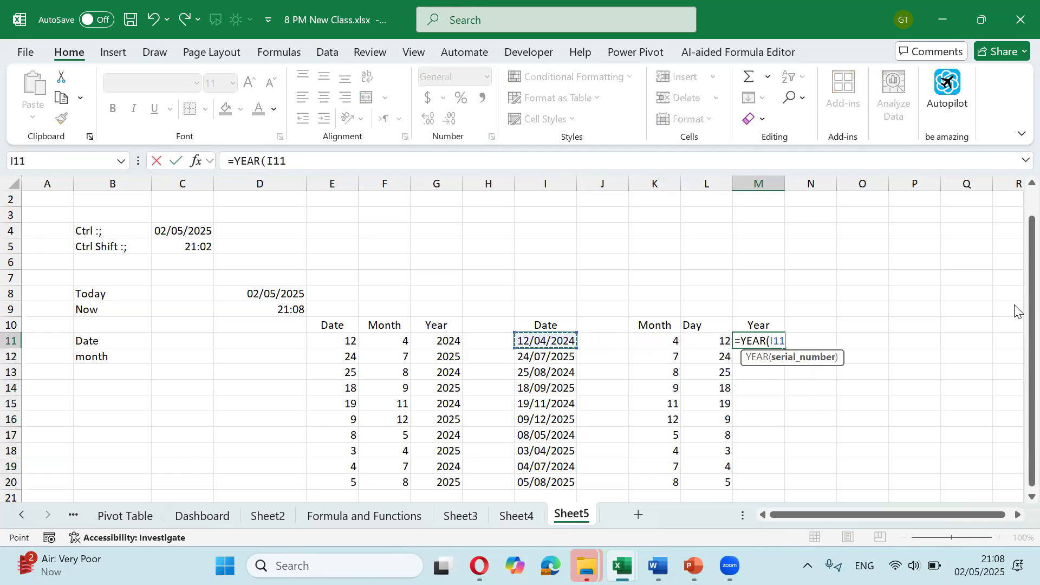
key(Return)
Step: Fill the YEAR formula from M11 down through M20
key(Up)
key(shift+Down)
key(shift+Down)
key(shift+Down)
key(shift+Down)
key(shift+Down)
key(shift+Down)
key(shift+Down)
key(shift+Down)
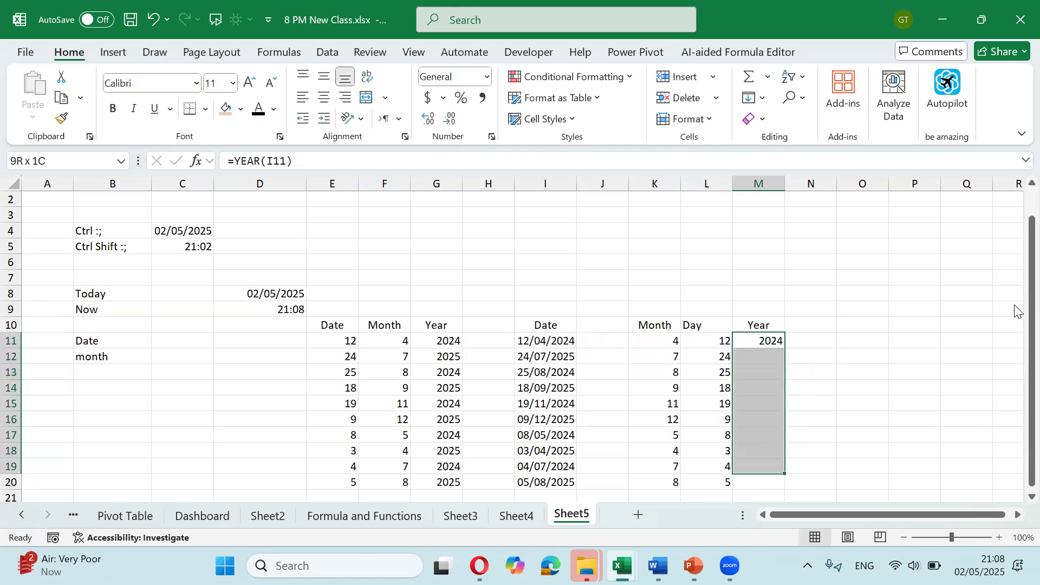
key(shift+Down)
key(ctrl+e)
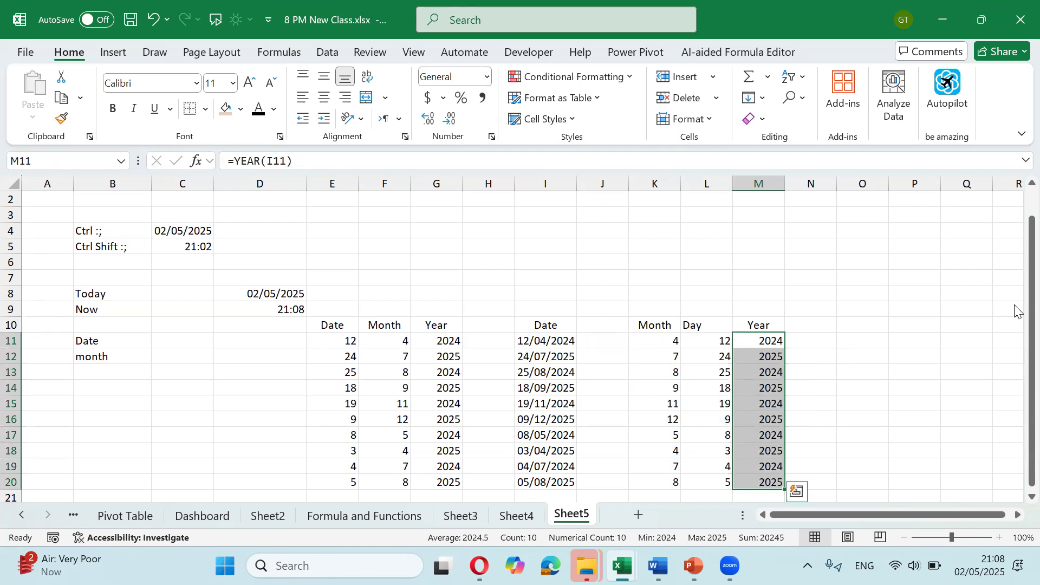
Step: Compare the source values in E11:G20, the DATE formula in I11 and the extracted month, day and year in K11:M11
key(Left)
key(Left)
key(Left)
key(Left)
key(Left)
key(Left)
key(Left)
key(Left)
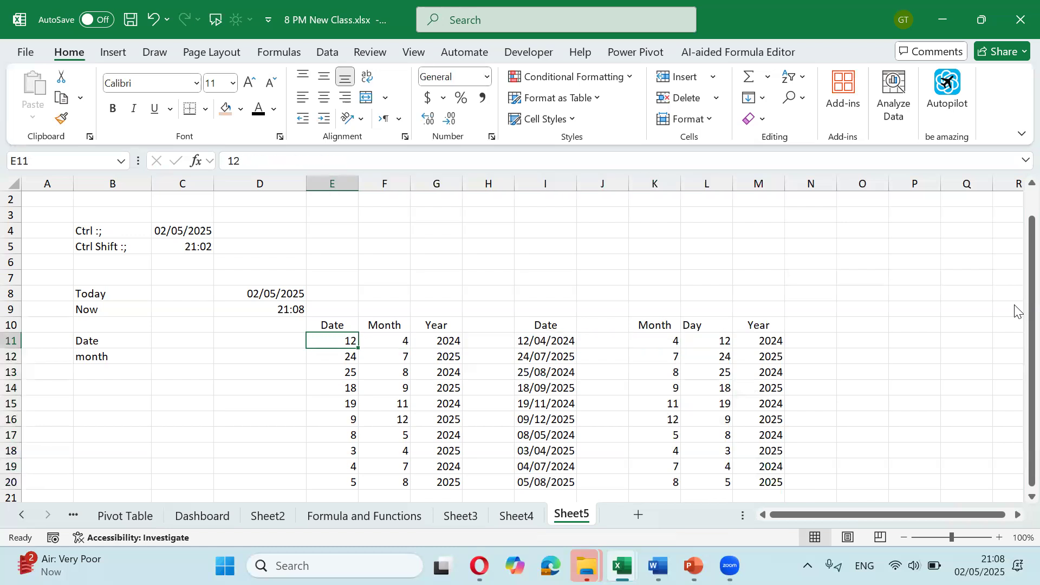
key(ctrl+shift+Right)
key(ctrl+shift+Down)
key(ctrl+Right)
key(ctrl+Right)
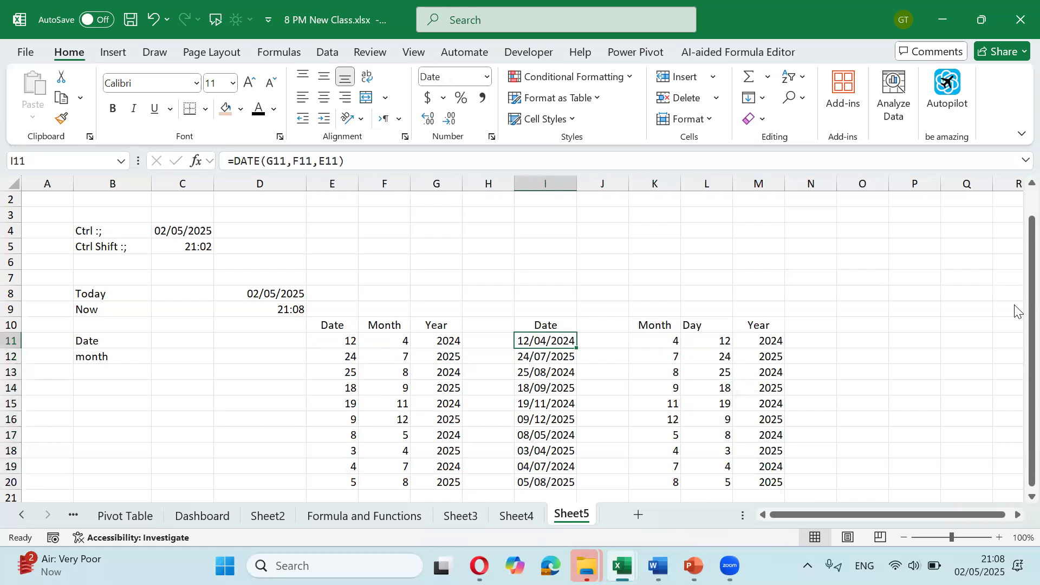
key(F2)
key(Return)
key(Up)
key(Right)
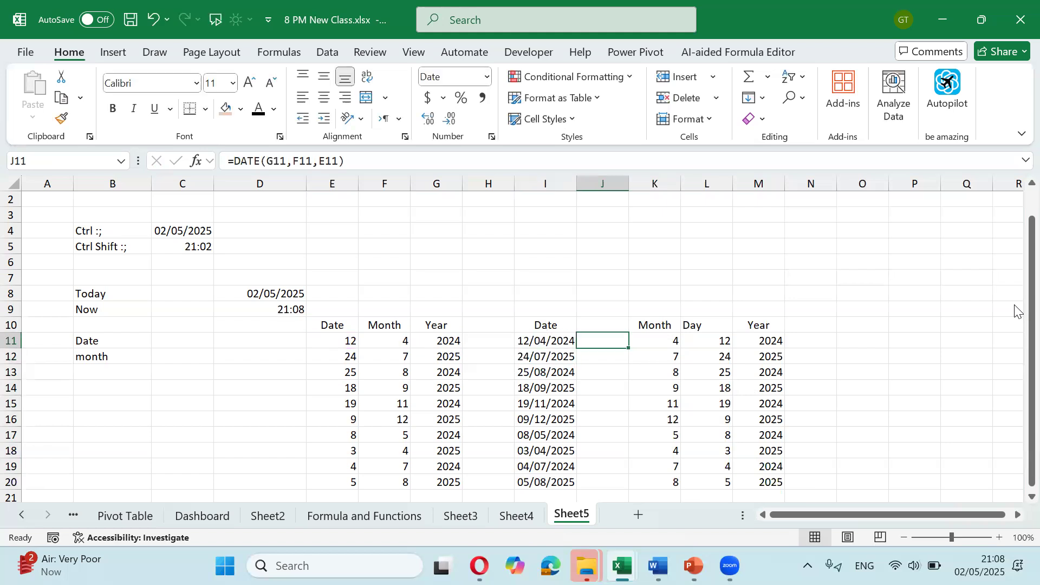
key(Right)
key(ctrl+shift+Right)
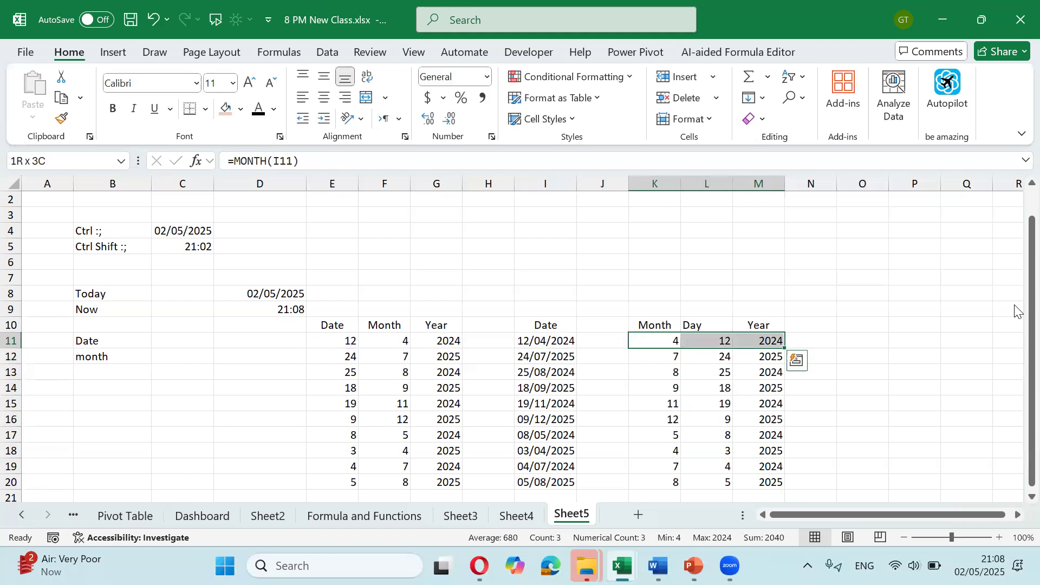
key(F2)
key(Return)
Step: Add the labels day in B13 and year in B14, below the month label
key(Up)
key(Left)
key(Left)
key(Left)
key(Left)
key(Left)
key(Left)
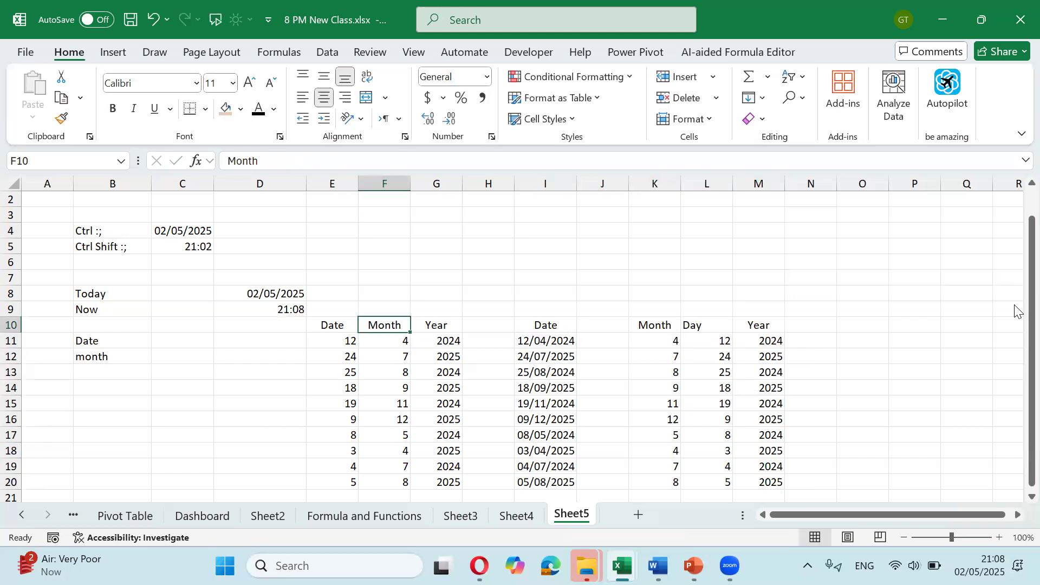
key(Left)
key(Left)
key(Left)
key(Left)
key(Down)
key(Down)
key(Down)
text(day)
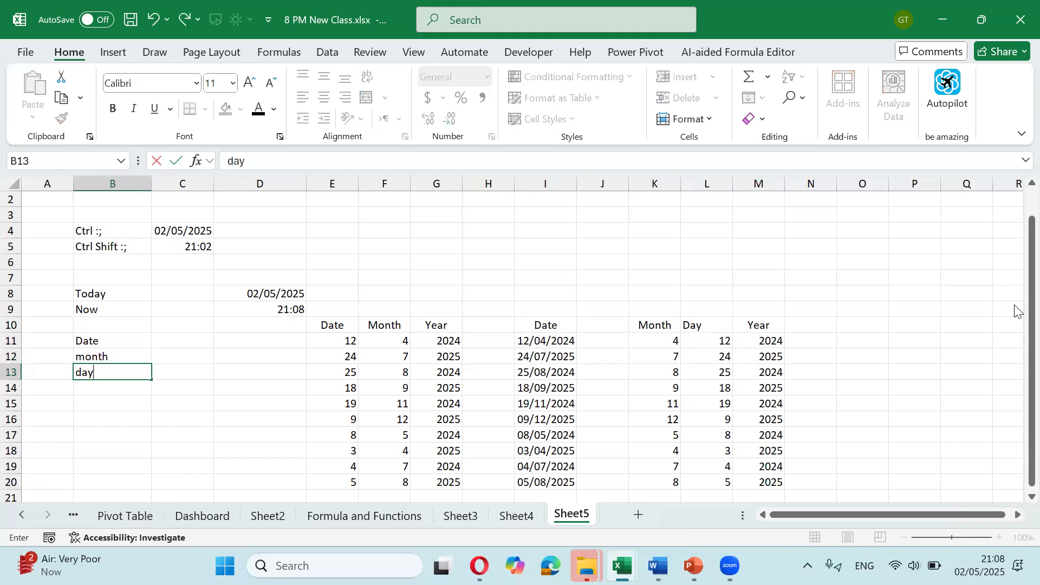
key(Return)
text(year)
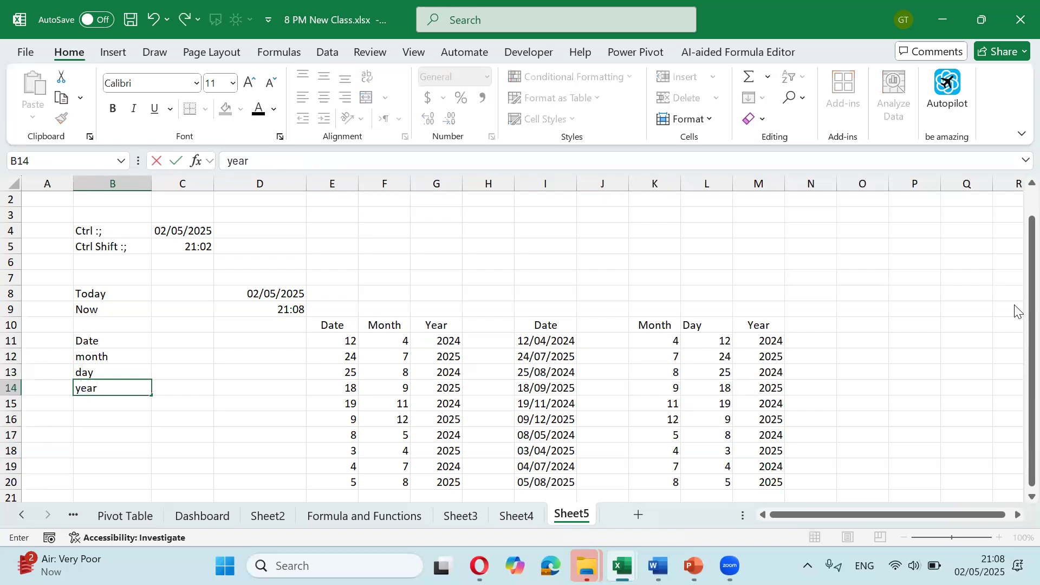
key(Return)
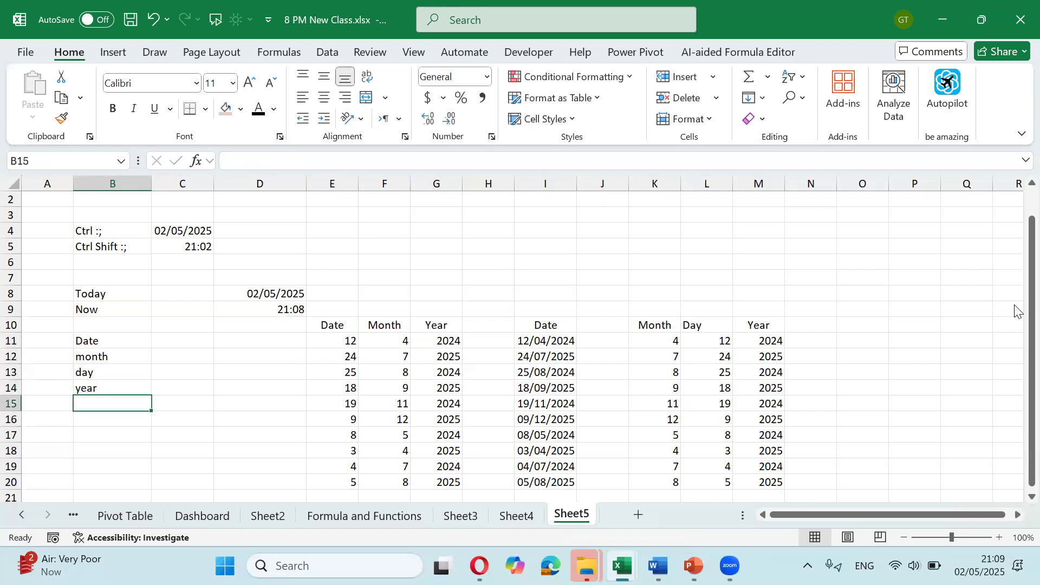
Step: Add the label Days in cell B15, below the year label
text(Dasy)
key(BackSpace)
key(BackSpace)
text(ys)
key(Tab)
Step: Enter a past date as day, abbreviated month and four-digit year in cell D23
key(Right)
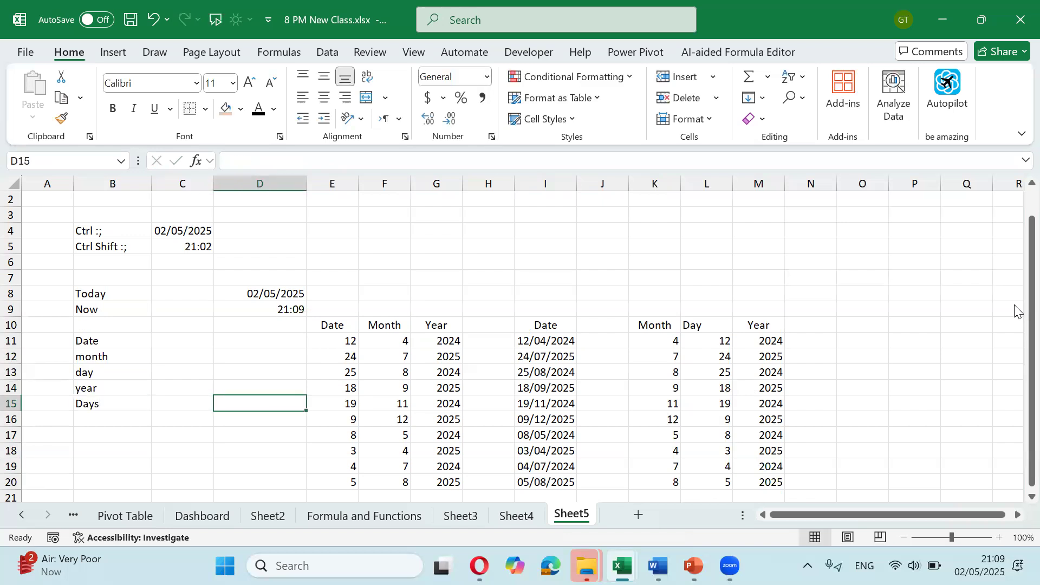
key(Right)
key(Down)
key(Down)
key(Down)
key(Down)
key(Down)
key(Down)
key(Down)
key(Down)
key(Down)
key(Down)
key(Down)
key(Down)
key(Up)
key(Up)
key(Up)
key(Up)
key(Left)
text(1)
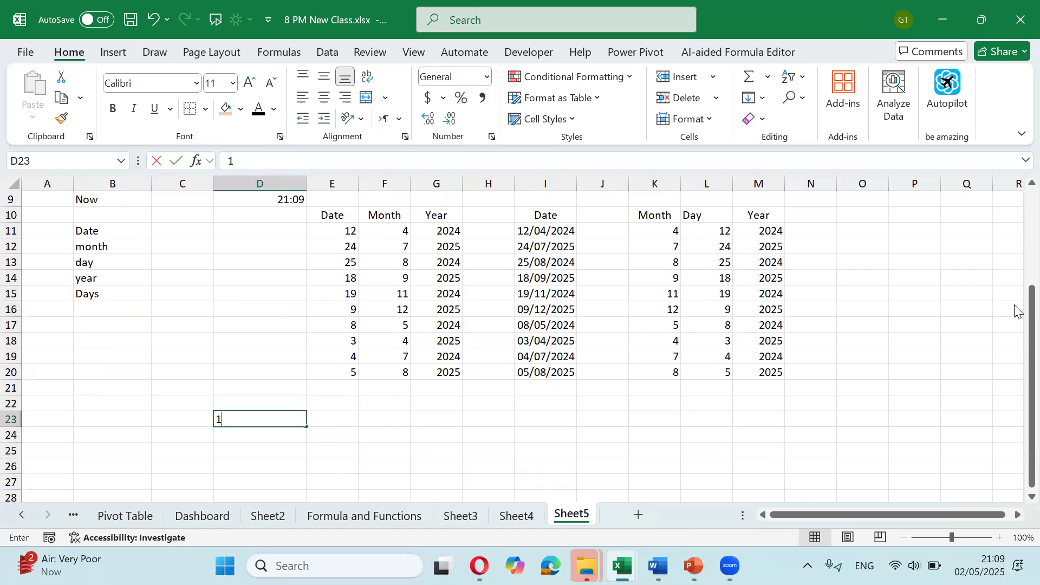
text(0 au)
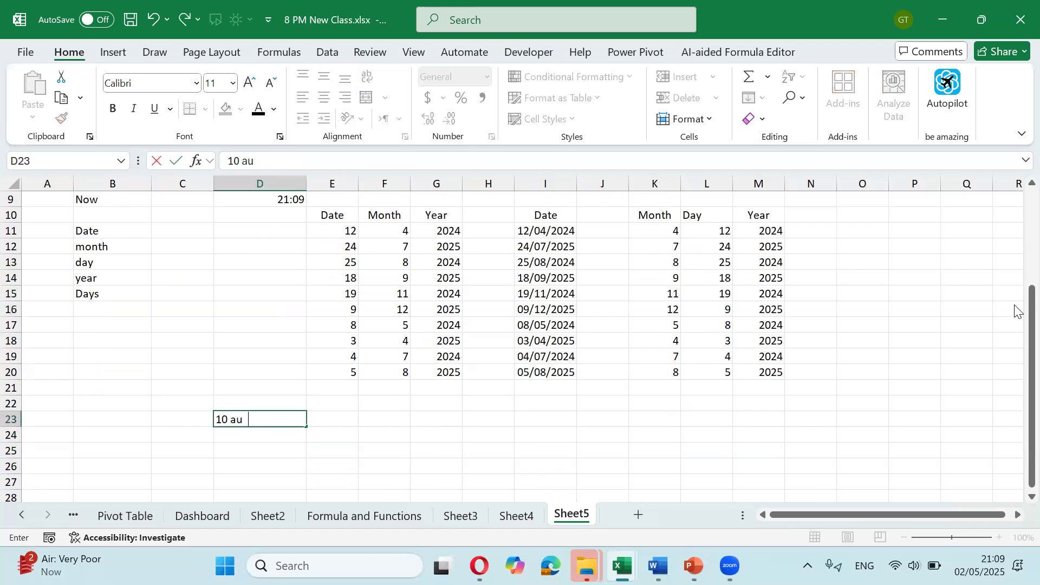
text(g 1979)
key(ctrl+Return)
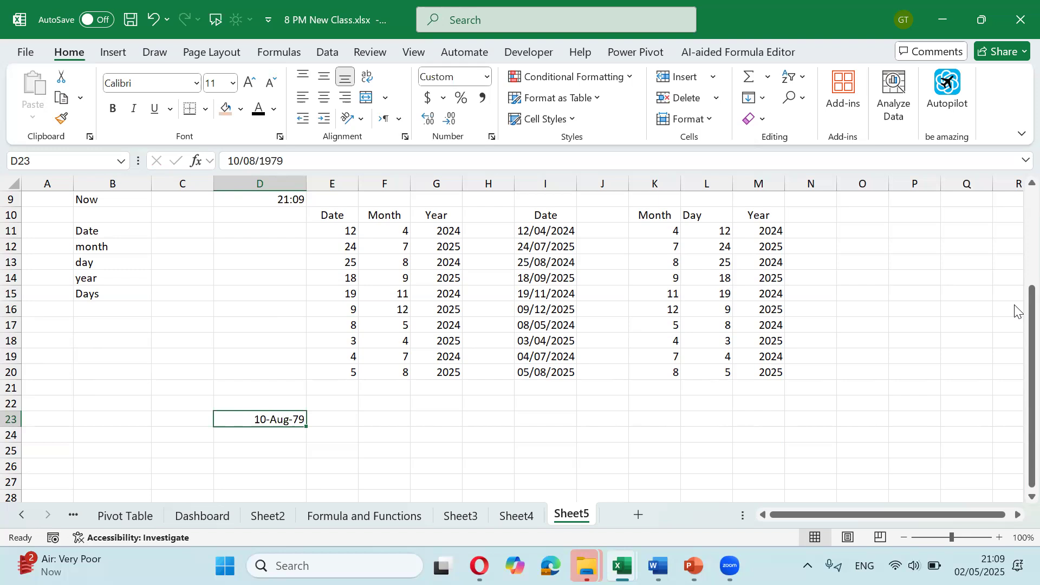
Step: Start a DAYS formula in cell E23, beside the date in D23
key(Right)
text(=days)
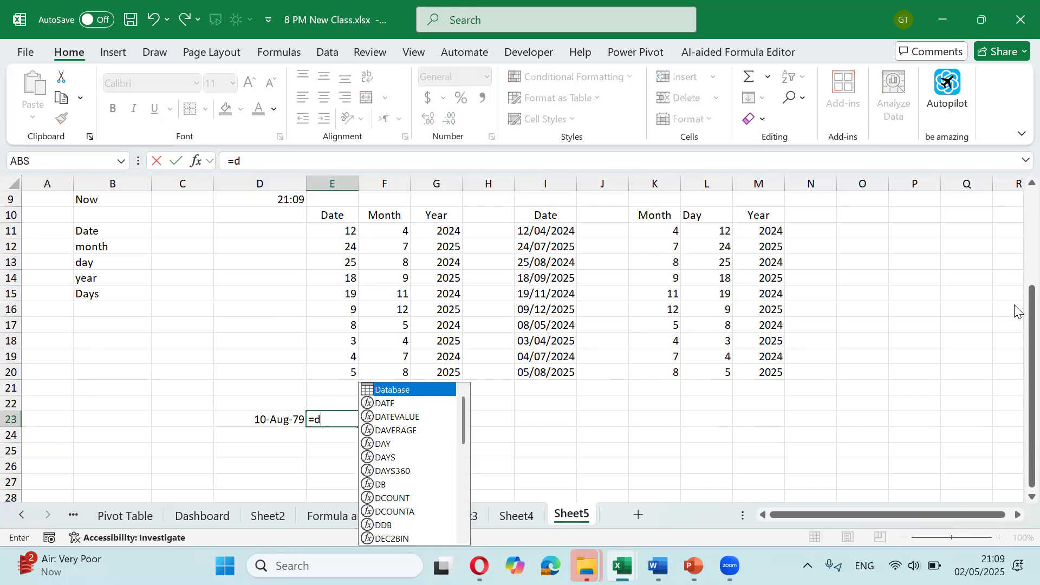
key(Tab)
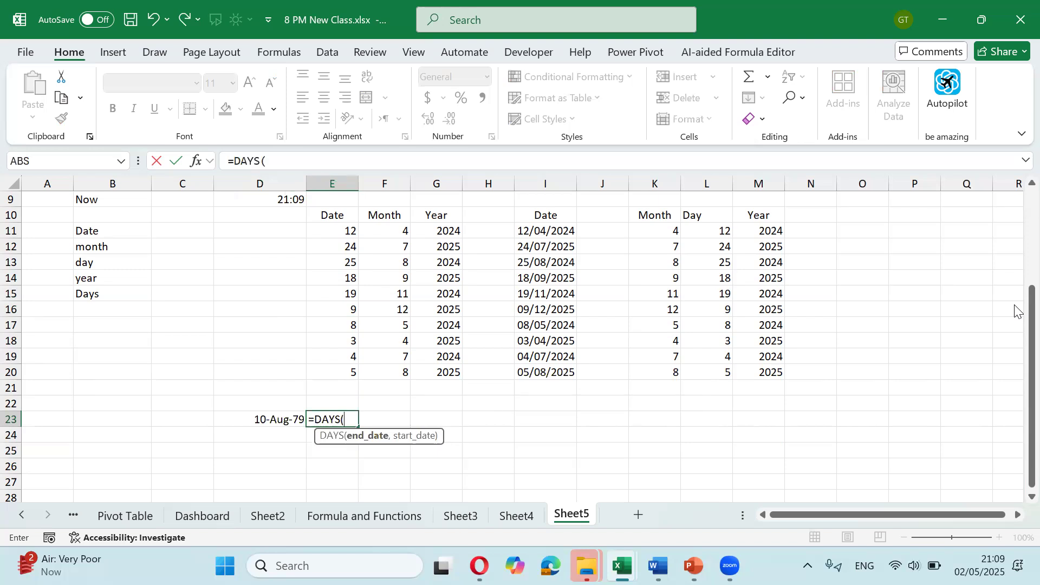
key(Left)
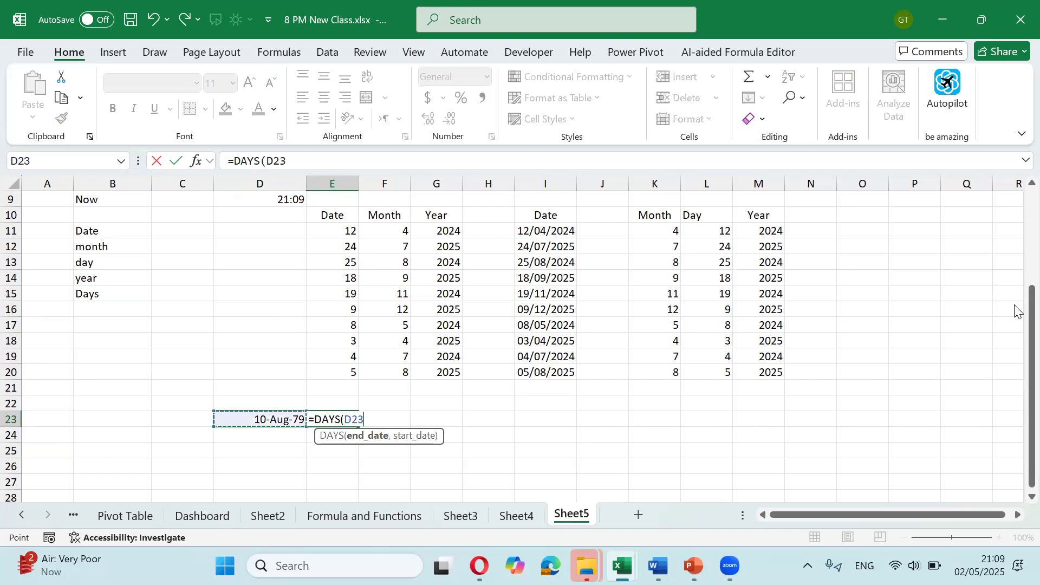
key(BackSpace)
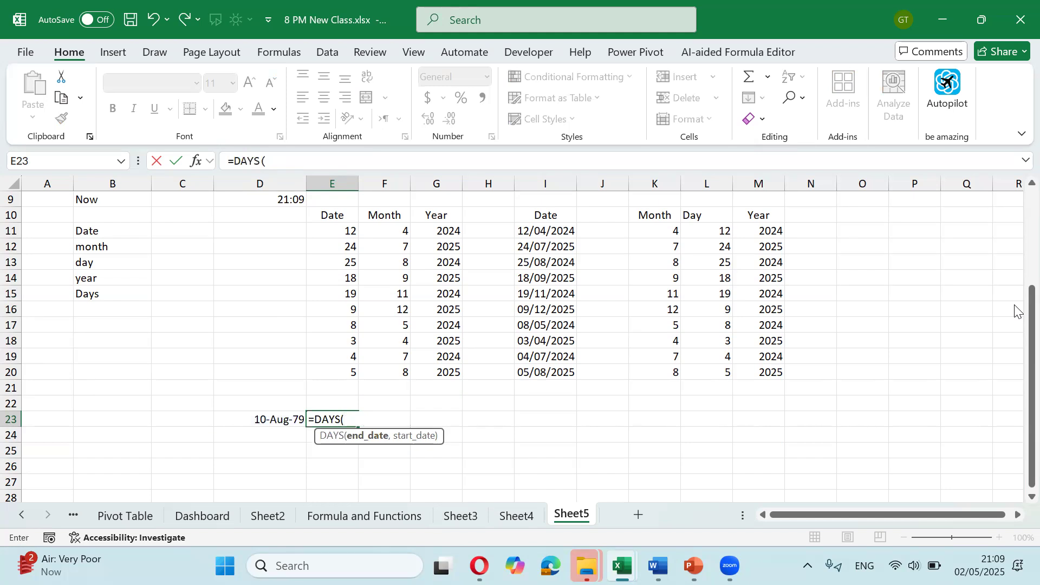
key(Left)
key(Left)
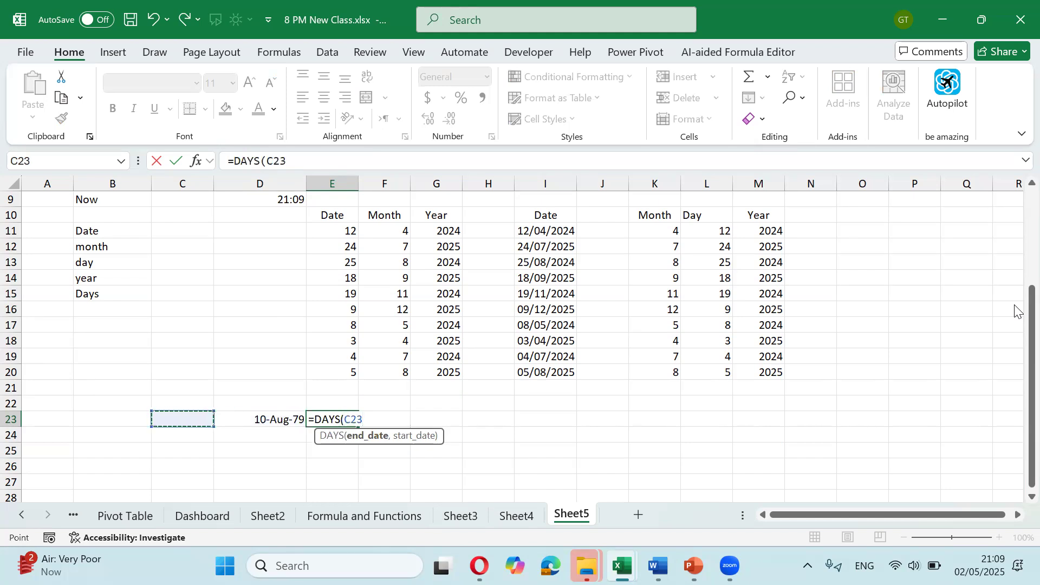
key(BackSpace)
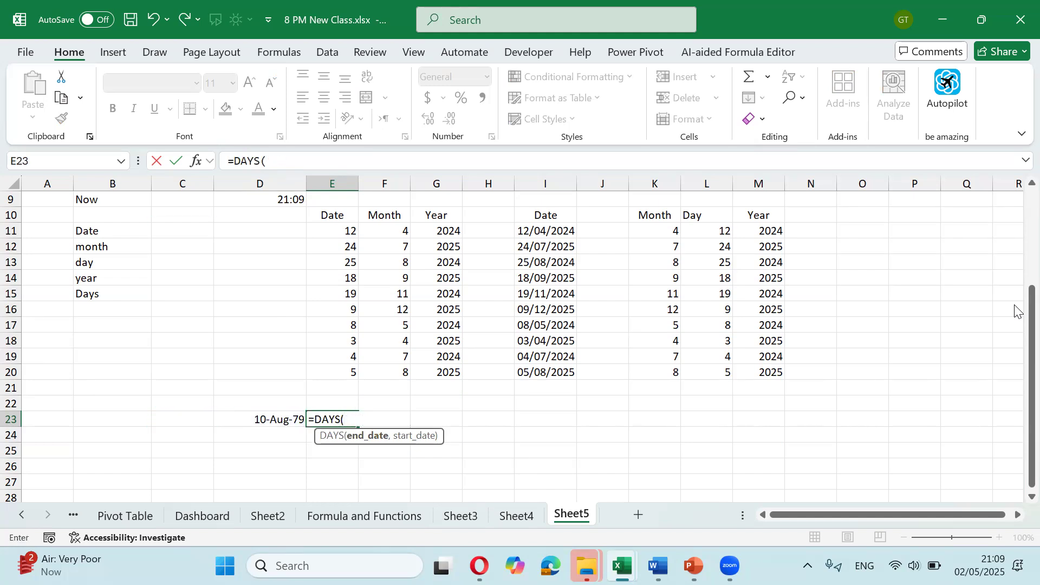
Step: Complete the DAYS formula in E23 with TODAY() as end date and D23 as start date
text(today(),)
key(Left)
key(Left)
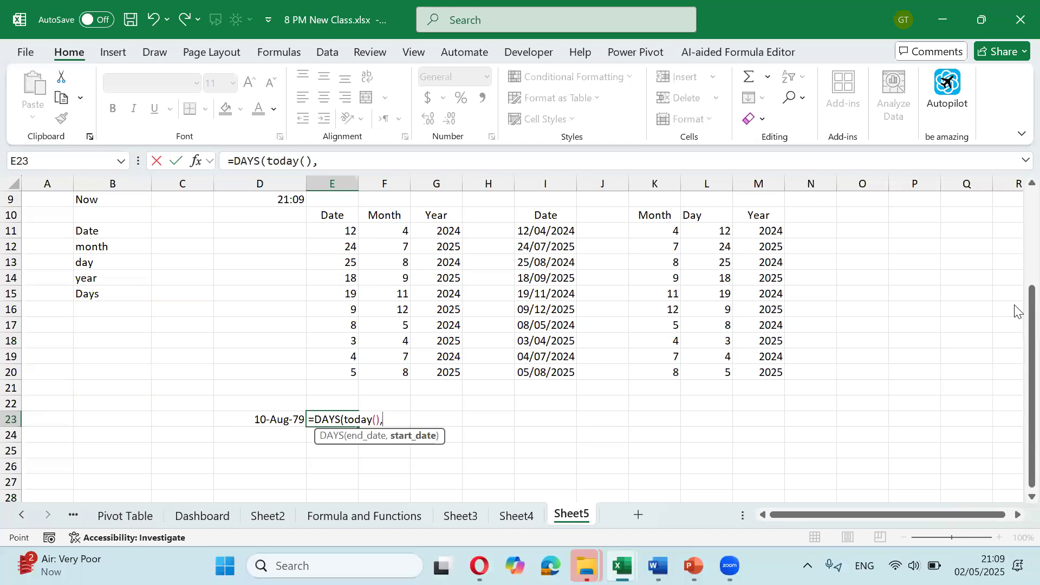
key(Right)
text())
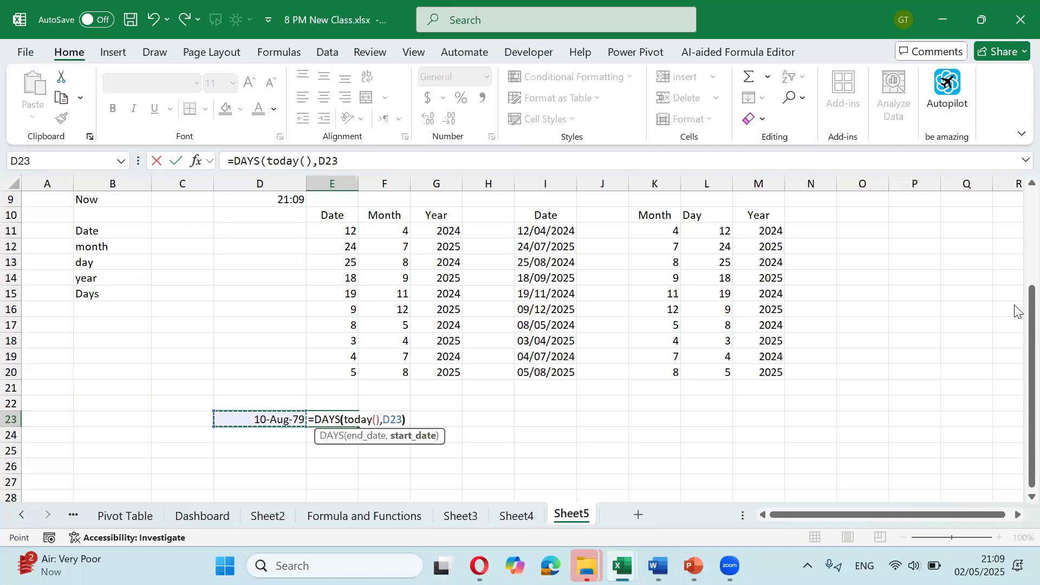
key(Return)
key(Up)
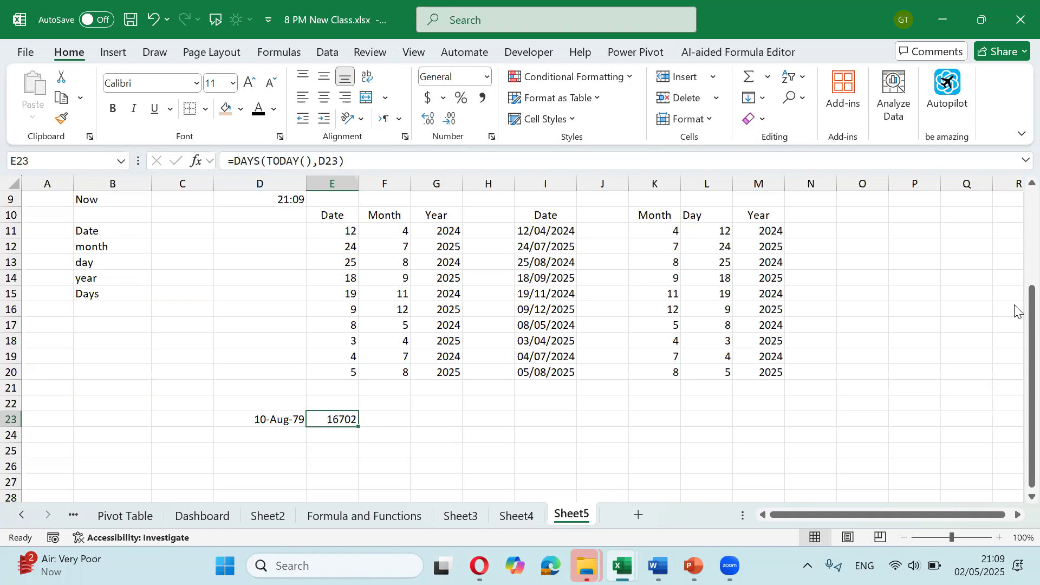
key(Left)
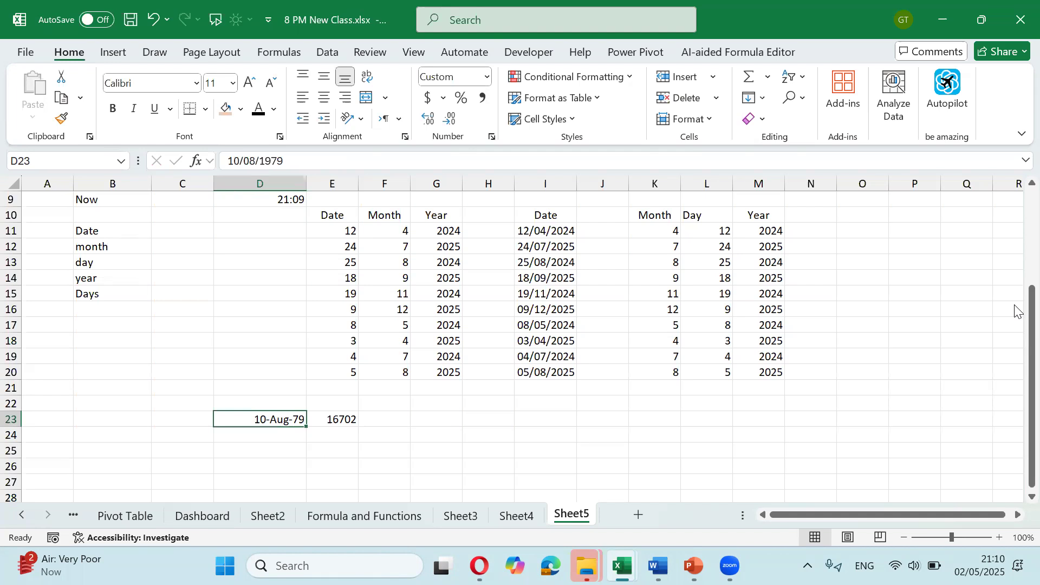
key(Right)
key(Left)
key(Right)
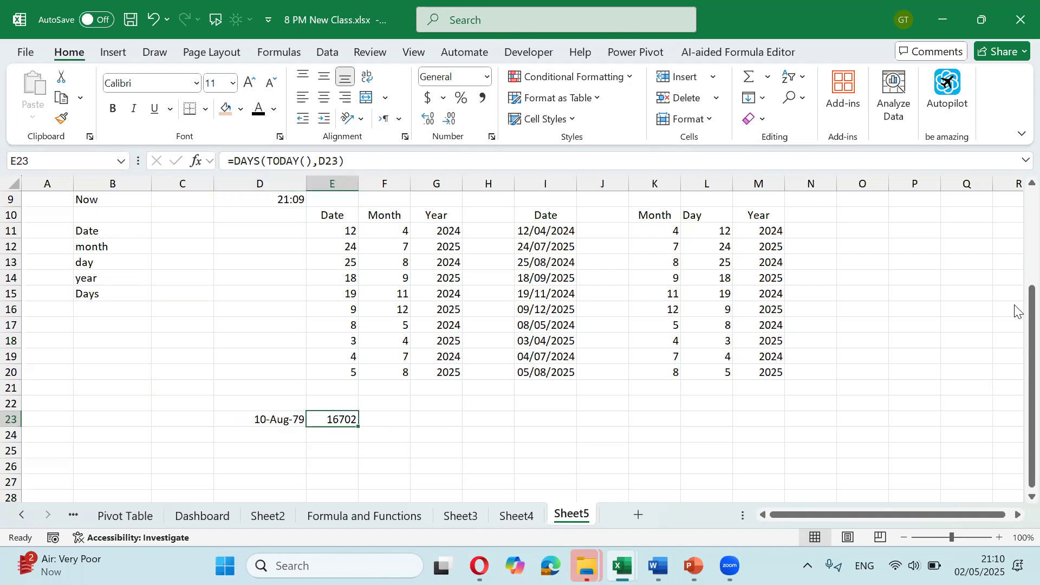
key(Left)
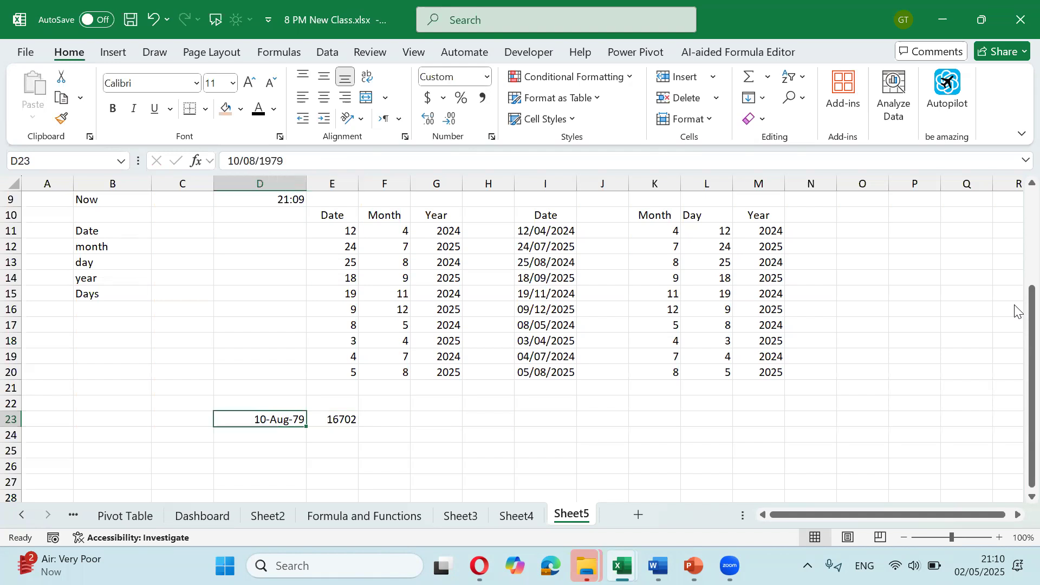
Step: Replace the date in D23 with 1 May 2025 so the DAYS formula beside it recalculates
text(1 m)
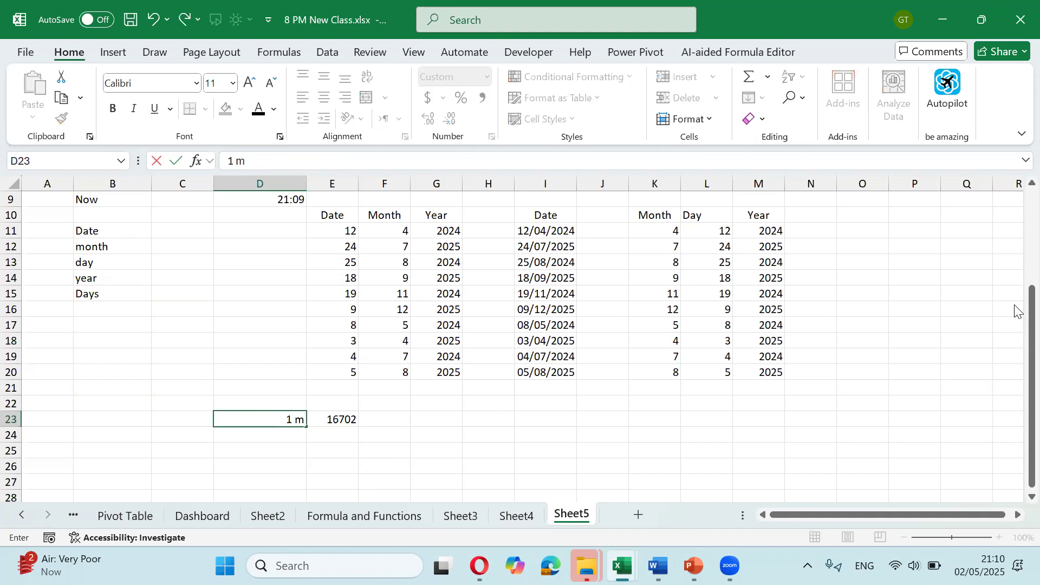
text(ay 2025)
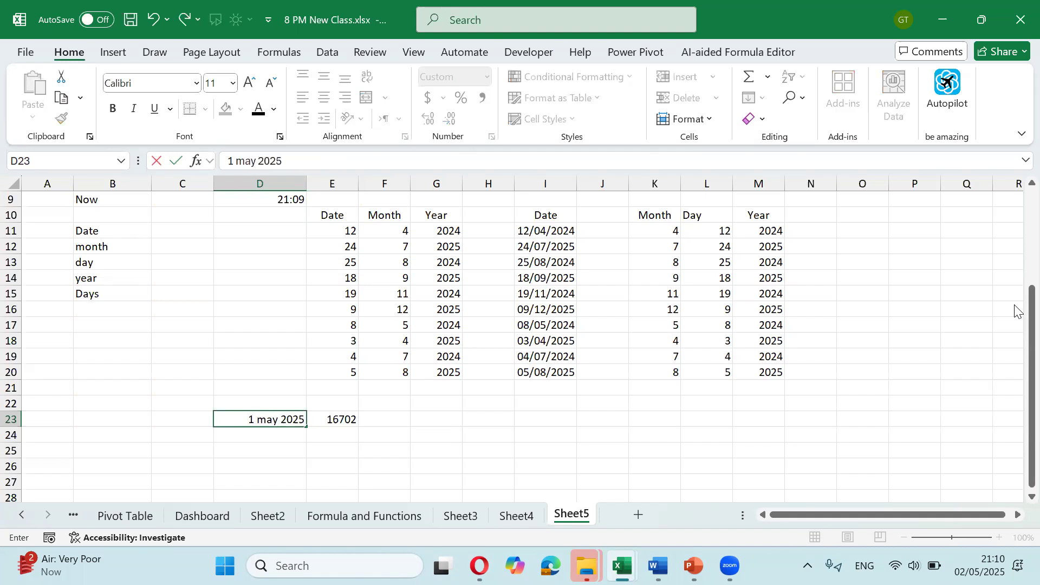
key(Tab)
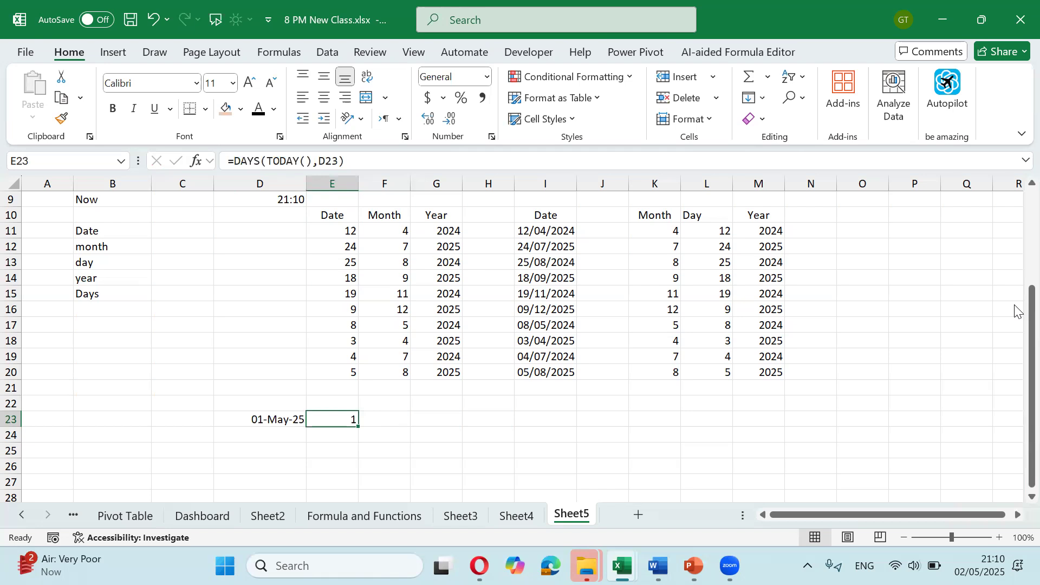
key(Left)
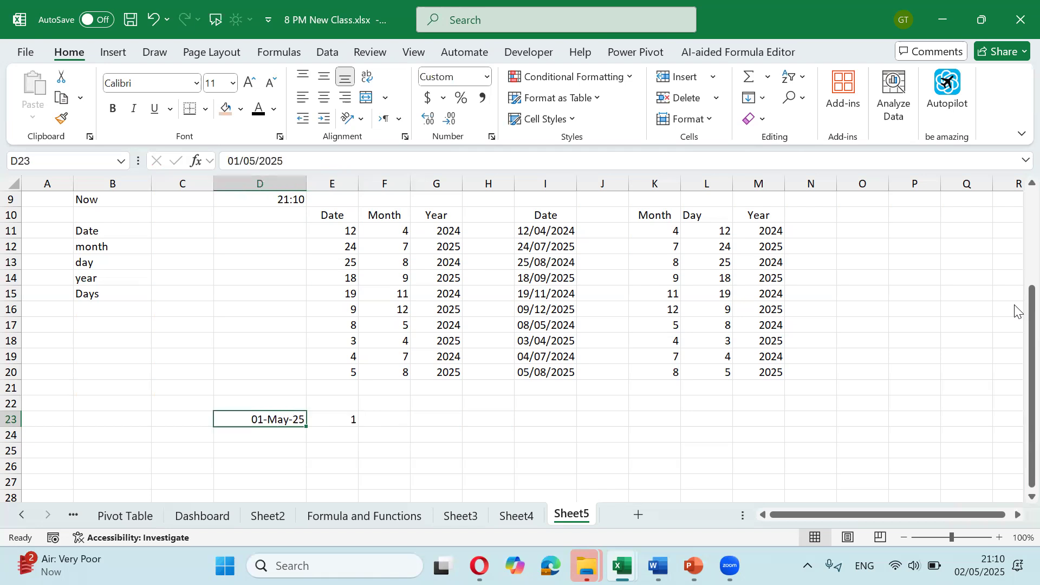
Step: Add the description Days calculation in cell C15, beside the Days label
key(Left)
key(Up)
key(Up)
key(Up)
key(Up)
key(Up)
key(Up)
key(Up)
key(Up)
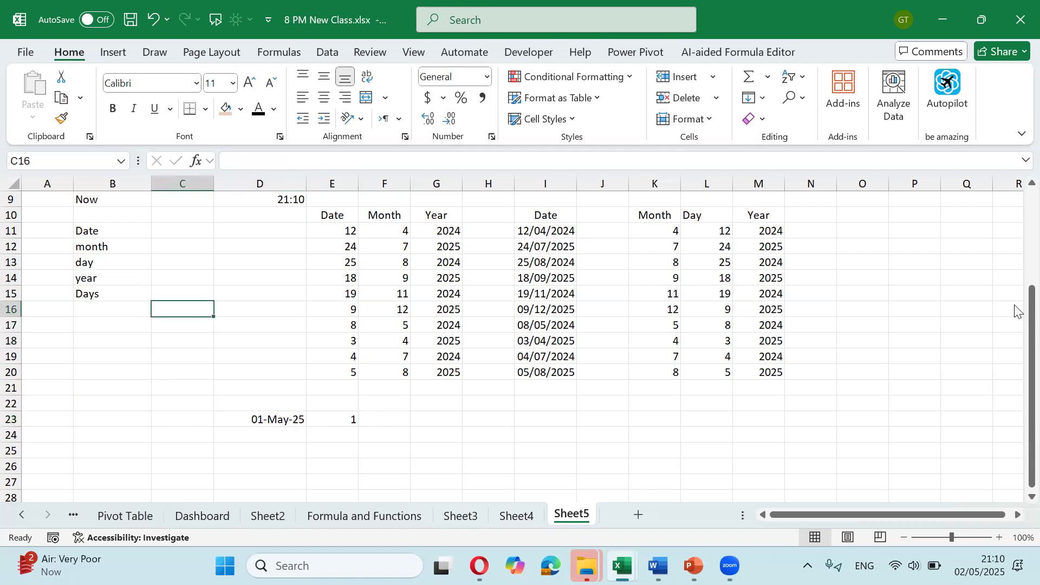
text(Days calculation)
key(Return)
Step: Add the label Yearfrac in cell B16, below the Days label
text(Year)
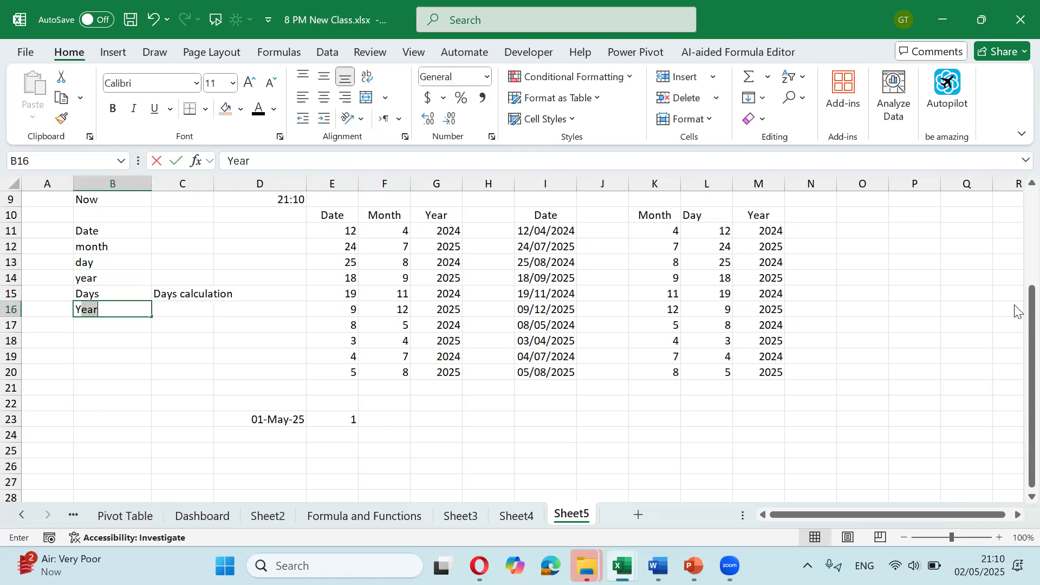
key(BackSpace)
key(BackSpace)
text(rar)
key(BackSpace)
key(BackSpace)
key(BackSpace)
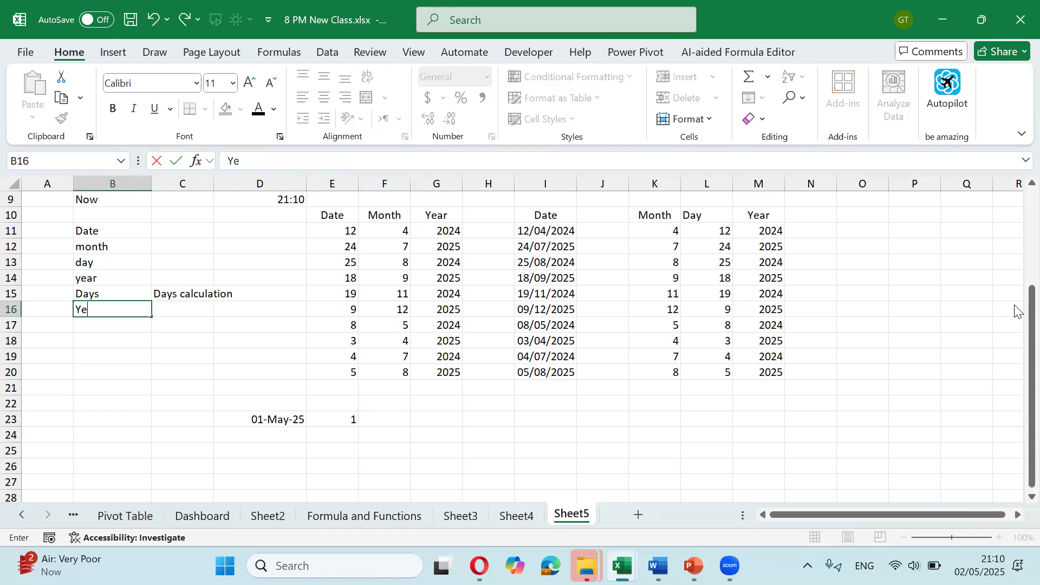
text(arfra)
key(Return)
key(Up)
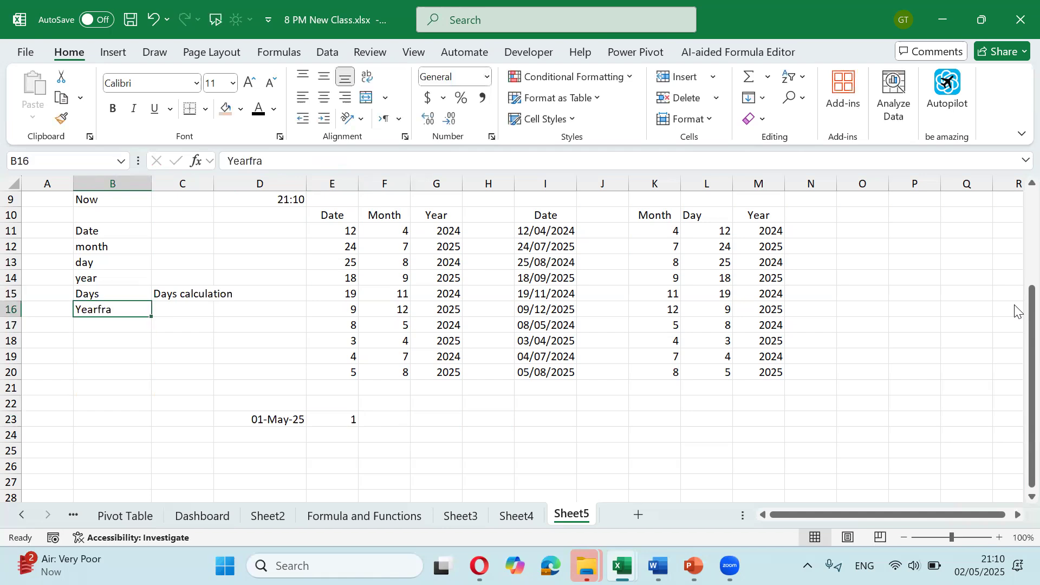
key(F2)
text(c)
key(Return)
Step: Enter the date 12 Aug 2023 in cell D25
key(Return)
key(Return)
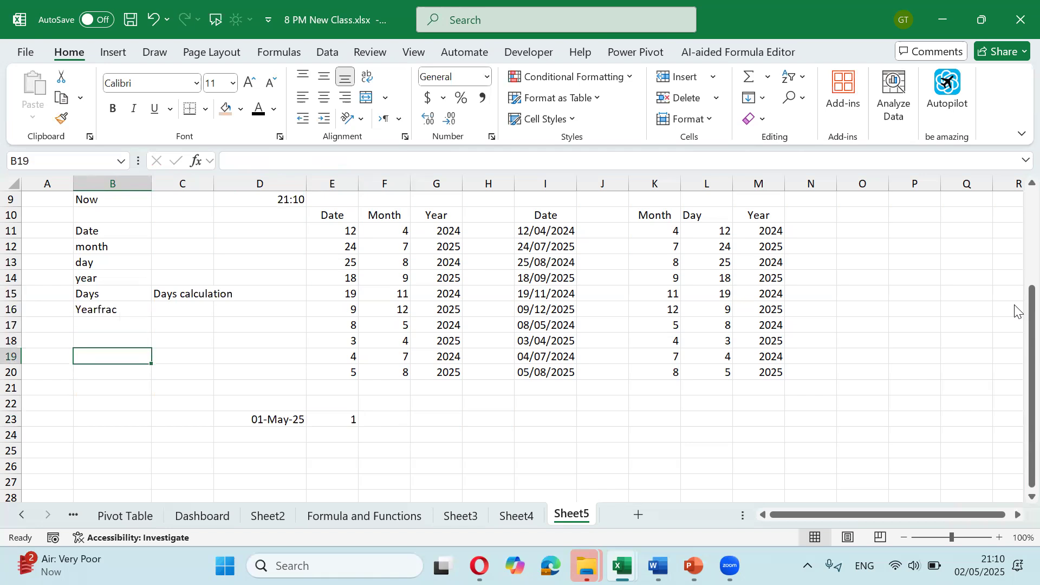
key(Right)
key(Right)
key(Down)
key(Down)
key(Down)
key(Down)
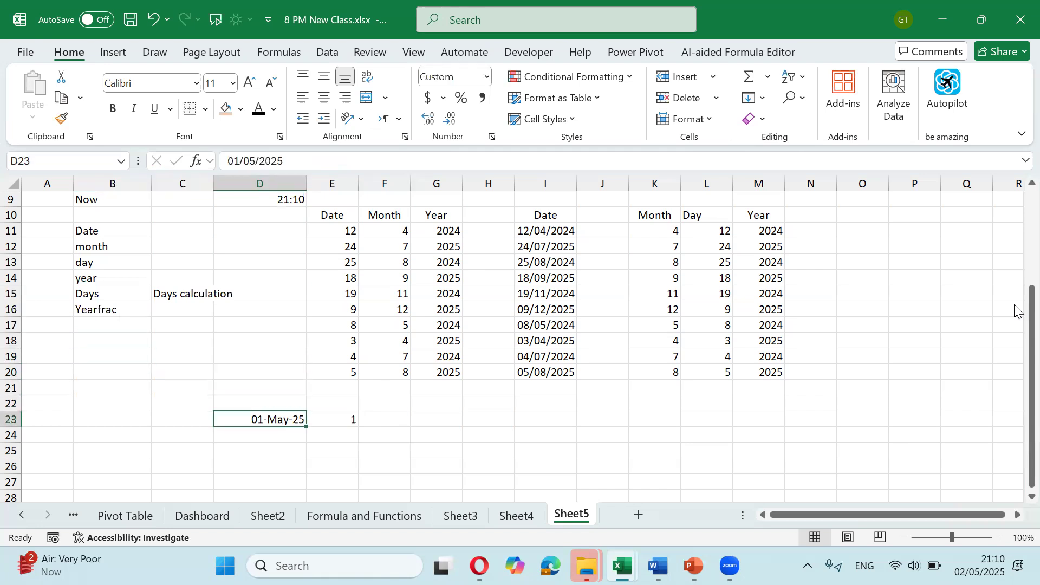
key(Down)
key(Down)
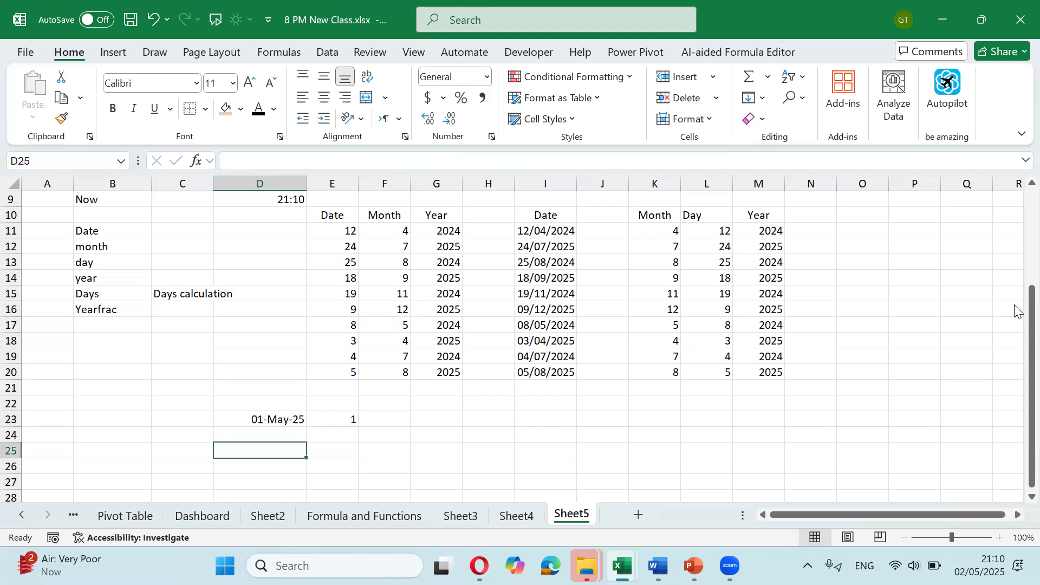
text(12 ay)
key(BackSpace)
text(ug)
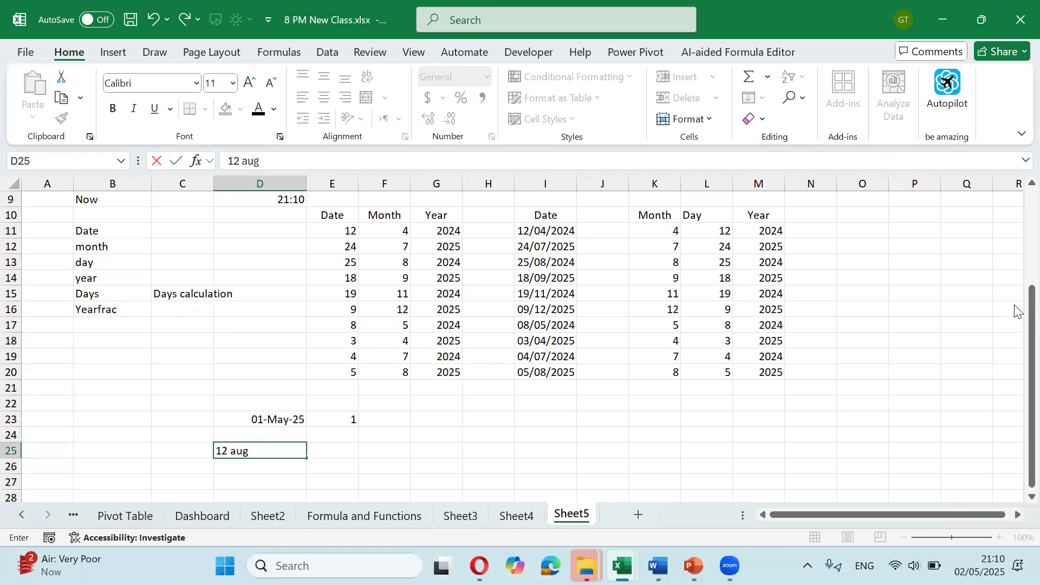
text( 2024)
key(BackSpace)
text(3)
key(Tab)
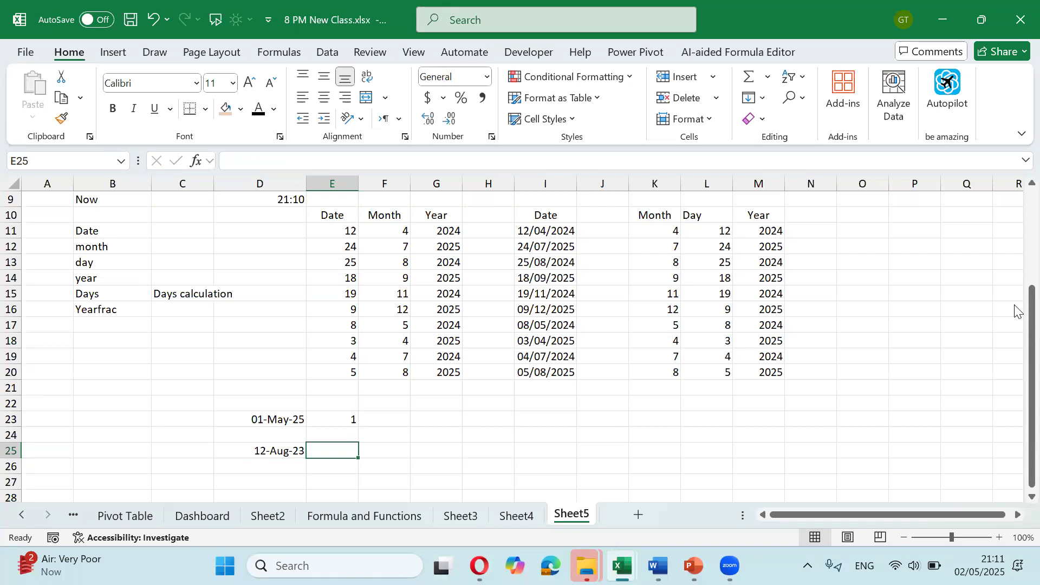
Step: Start a YEARFRAC formula in cell E25 with D25 as the start date
text(=year)
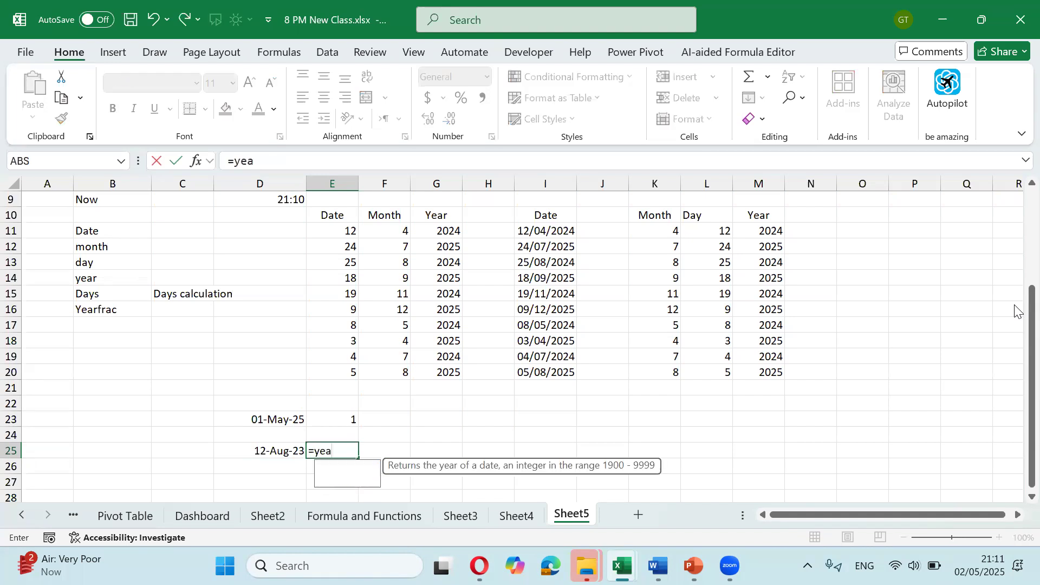
key(Down)
key(Tab)
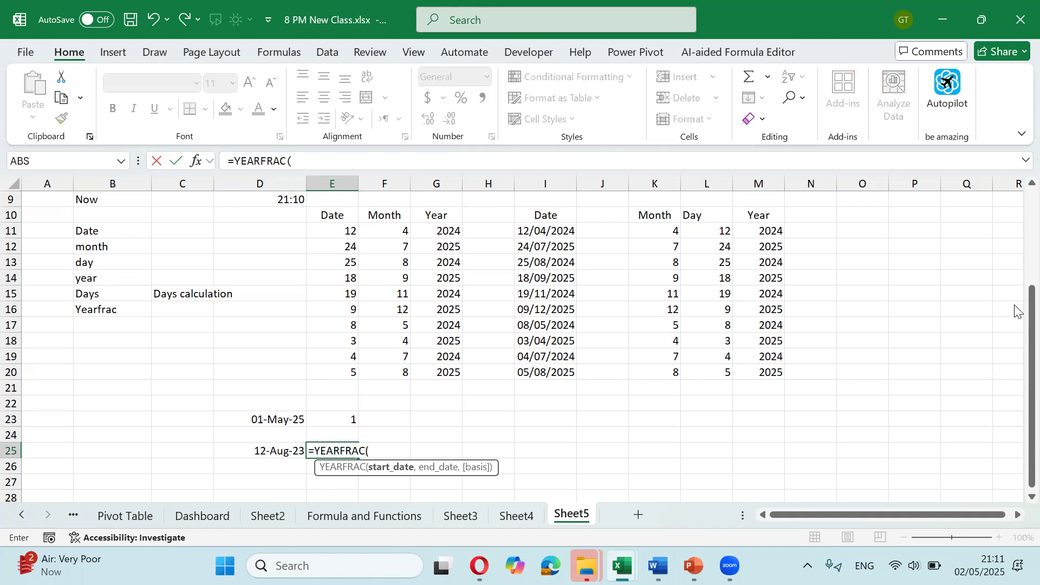
key(Left)
text(,)
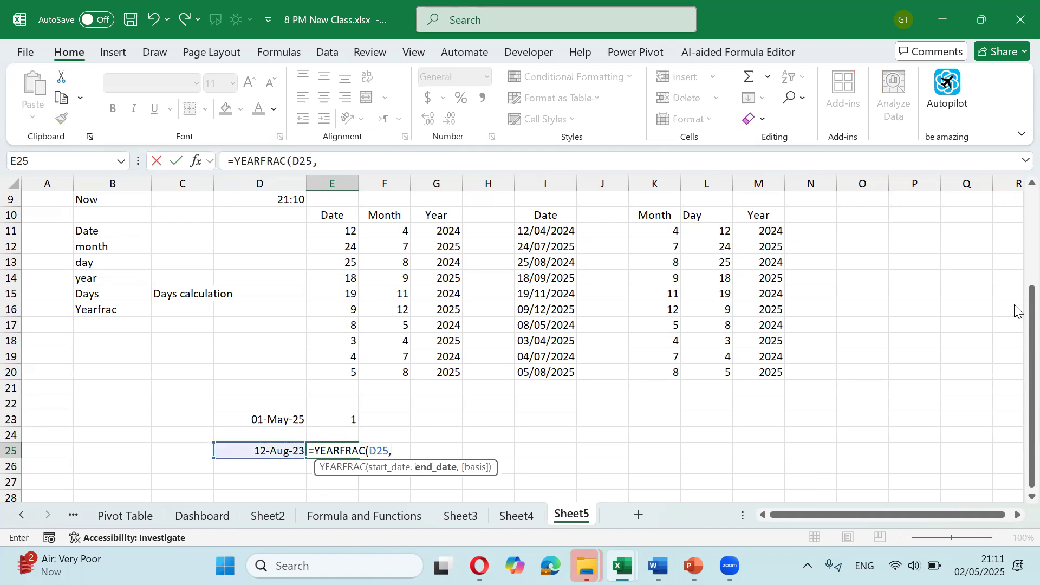
text(tdo)
key(Tab)
key(BackSpace)
key(BackSpace)
key(BackSpace)
key(BackSpace)
key(BackSpace)
key(BackSpace)
key(BackSpace)
key(BackSpace)
key(BackSpace)
key(BackSpace)
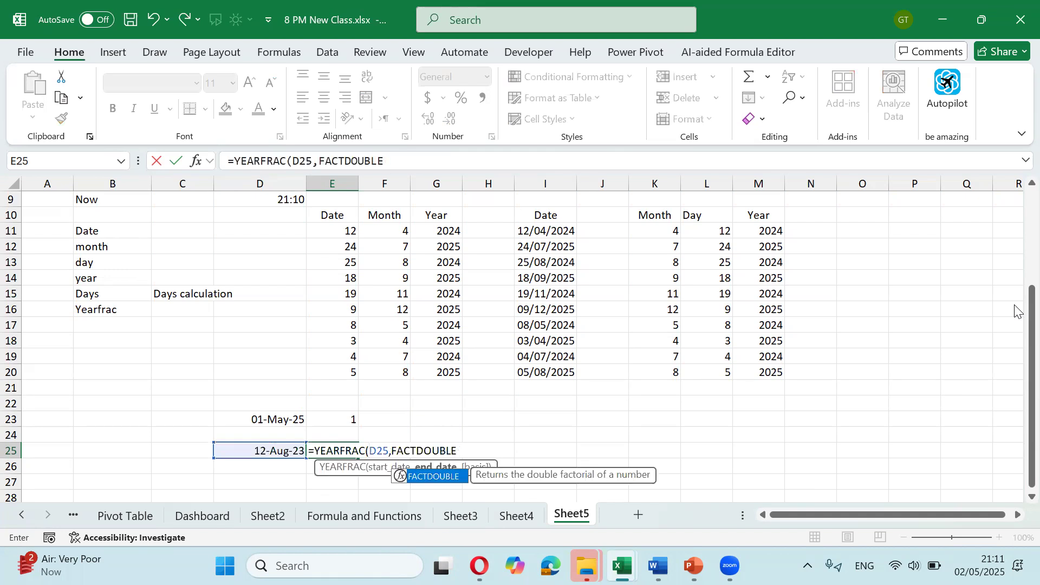
key(BackSpace)
Step: Complete the YEARFRAC formula in E25 with TODAY() as the end date
text(tod)
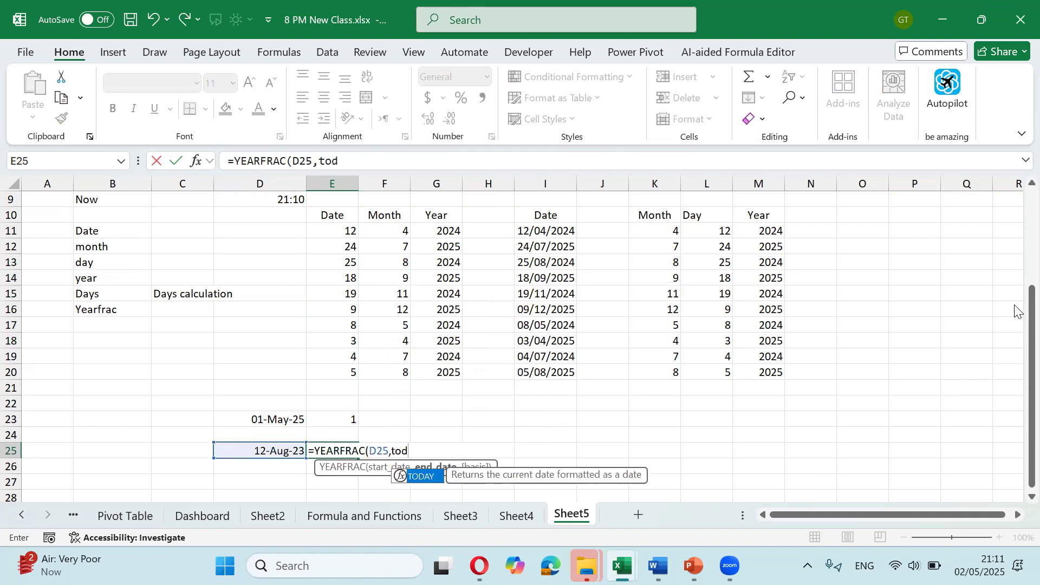
key(Tab)
text())
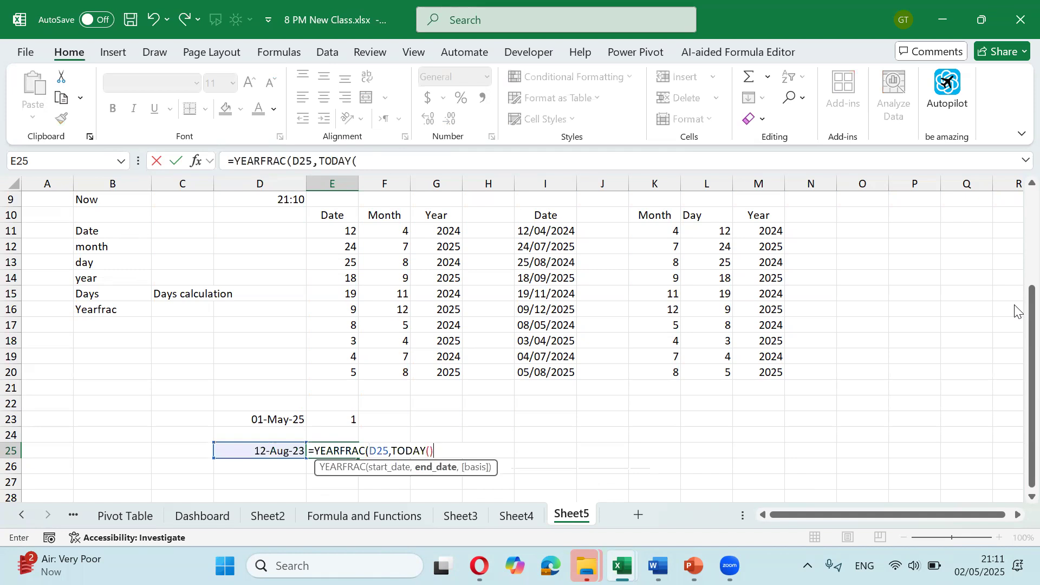
text())
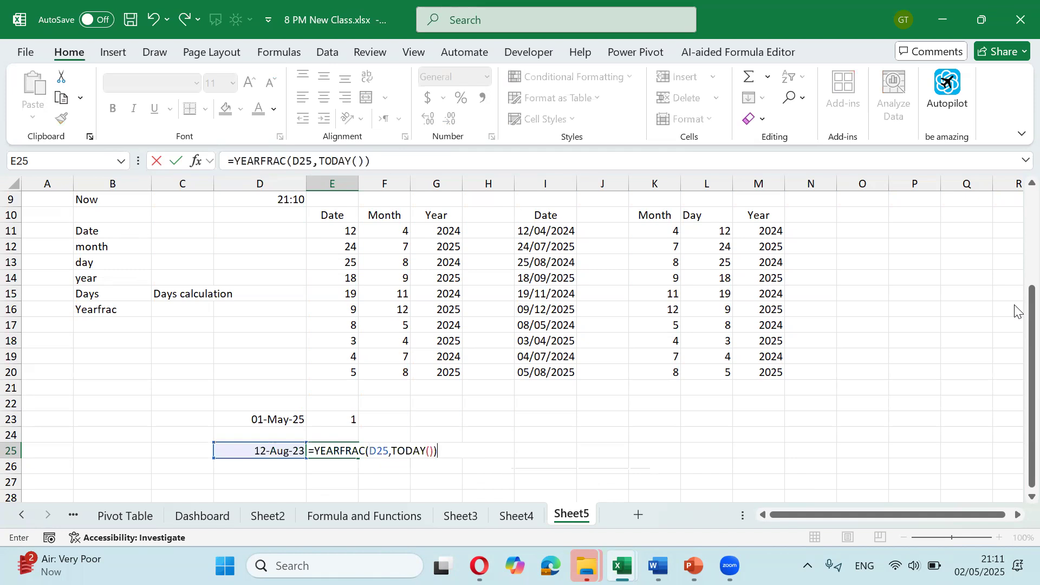
key(Return)
key(Up)
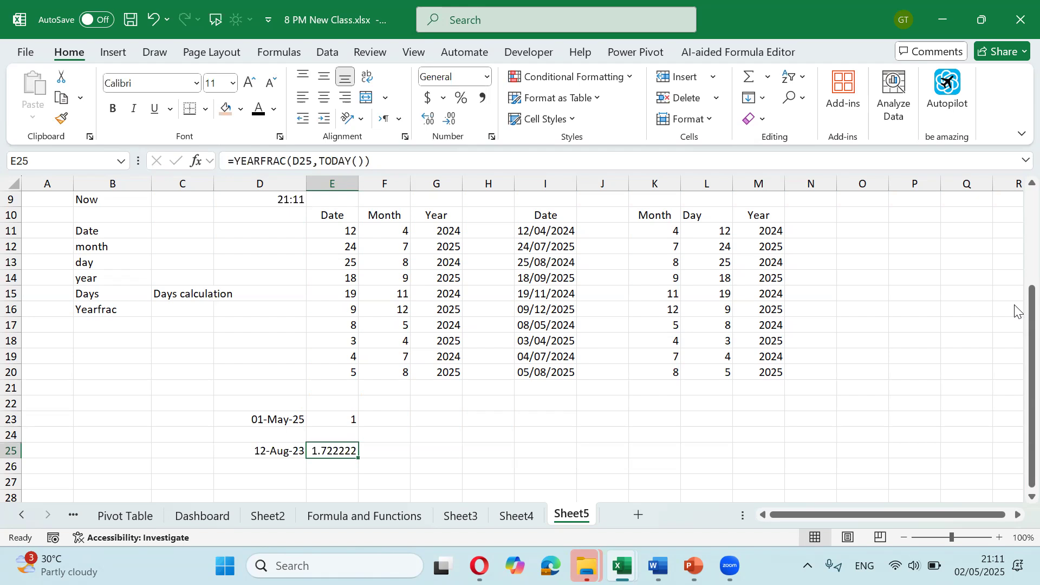
Step: Add the description Year Calcution in cell C16, beside the Yearfrac label
key(Up)
key(Up)
key(Up)
key(Up)
key(Up)
key(Up)
key(Left)
key(Left)
key(Up)
key(Up)
key(Up)
key(Up)
key(Down)
key(Left)
key(Up)
key(Right)
key(Down)
text(Year)
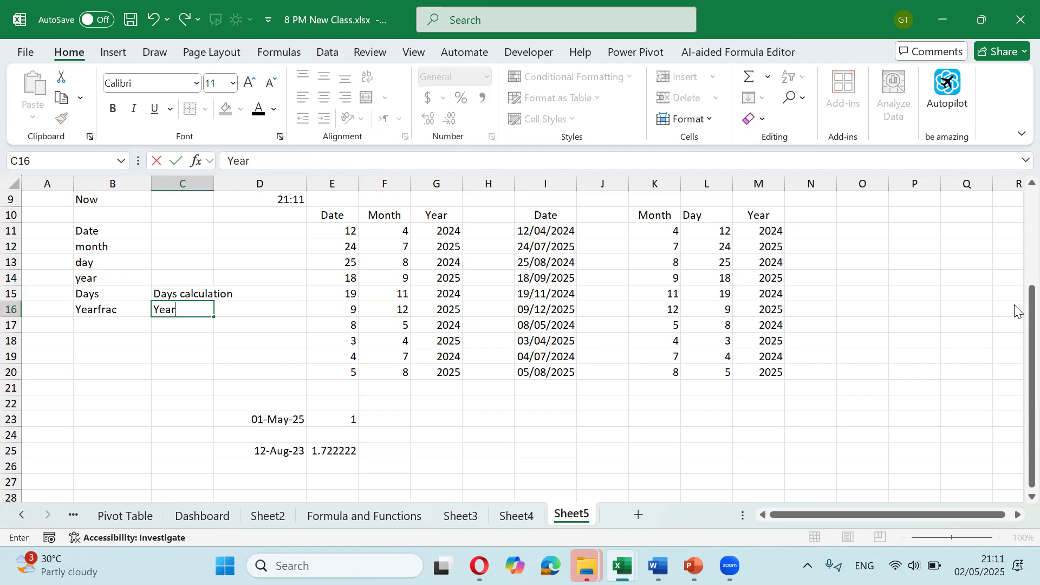
text( Calcution)
key(Return)
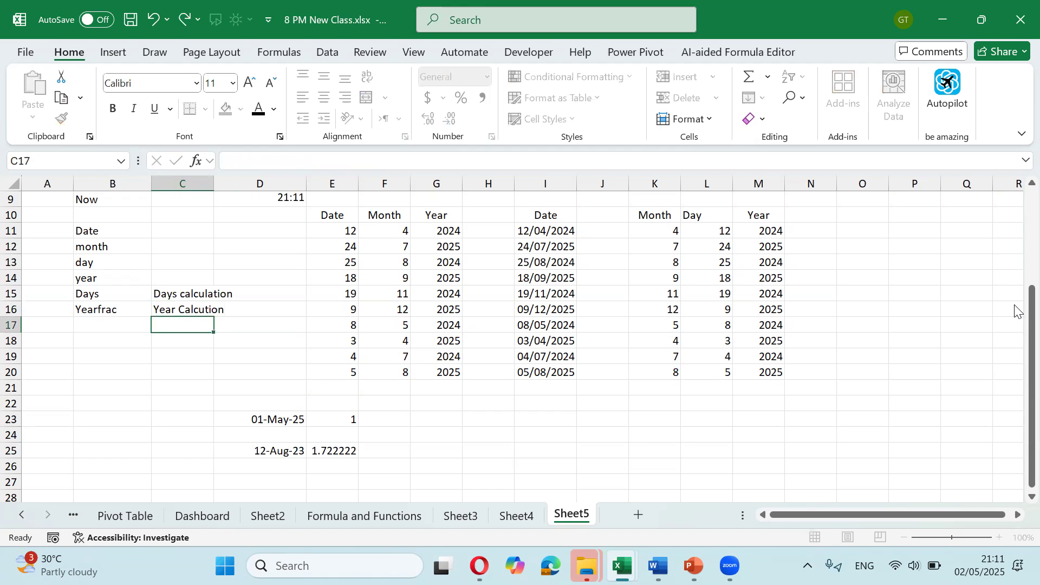
Step: Add the label Edate in B17 with the description End of date in C17
key(Left)
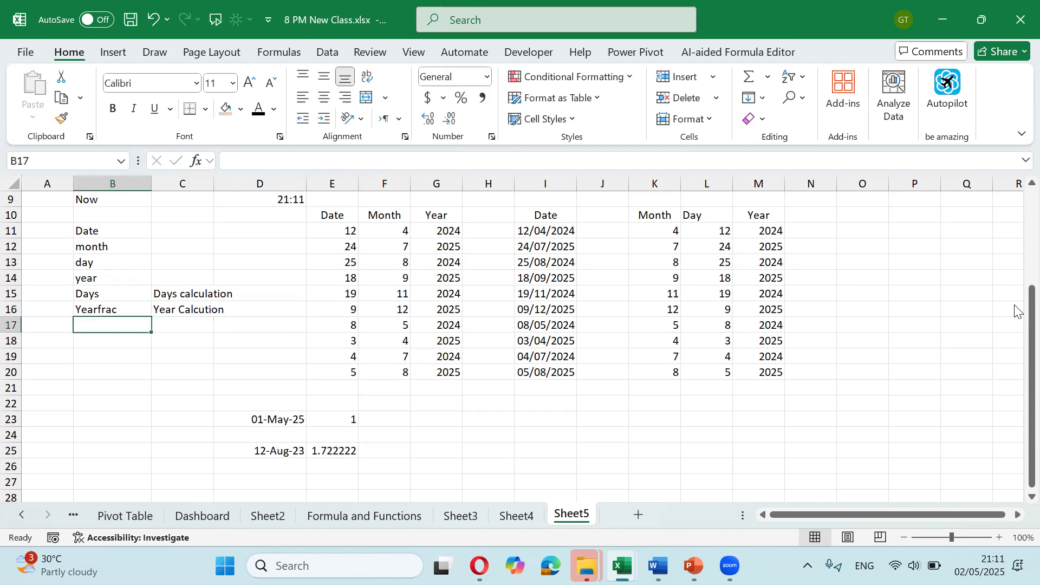
text(Edate)
key(BackSpace)
text(e)
key(Right)
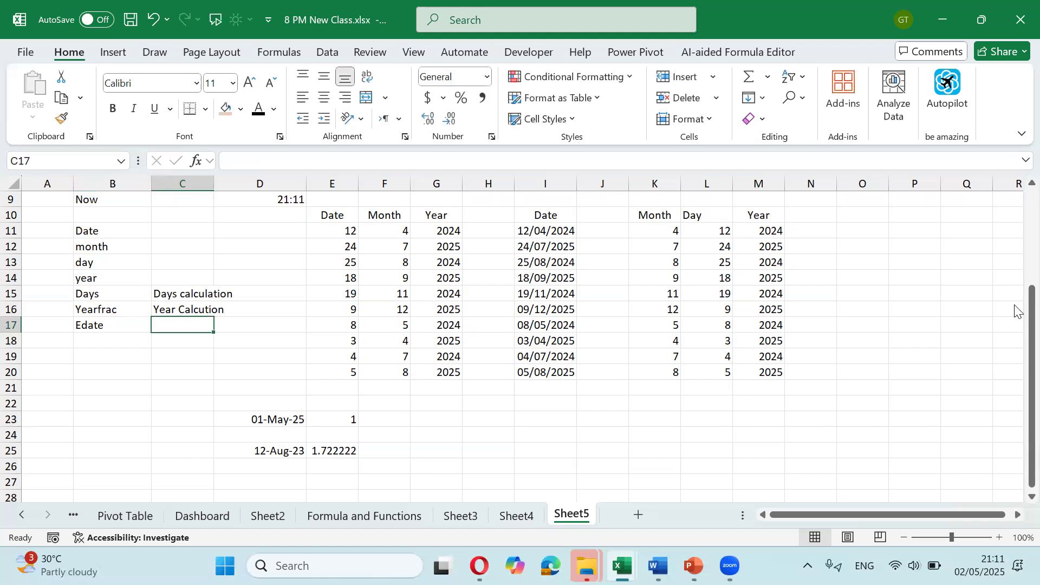
text(End)
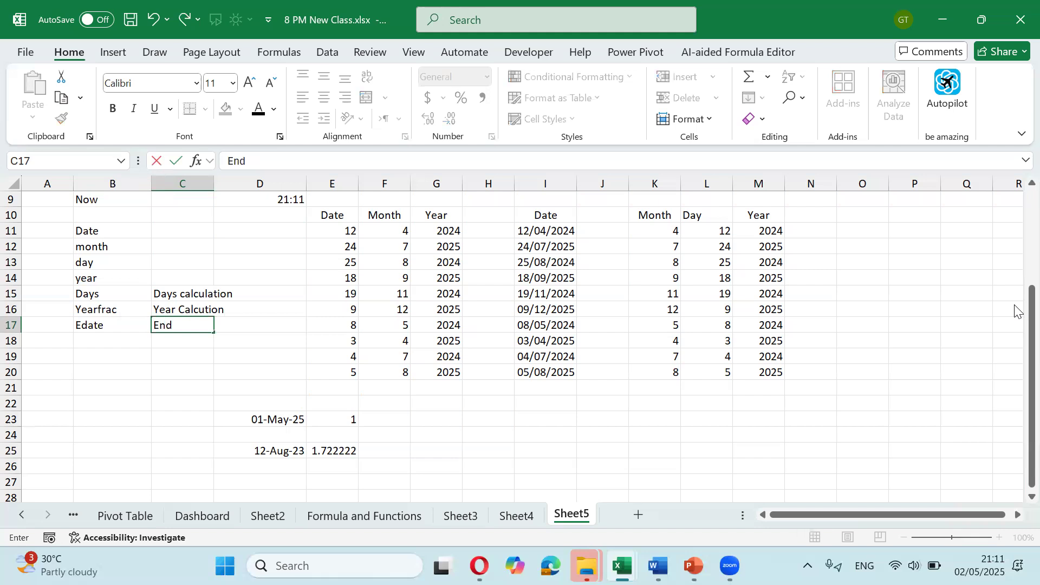
text( of date)
key(Return)
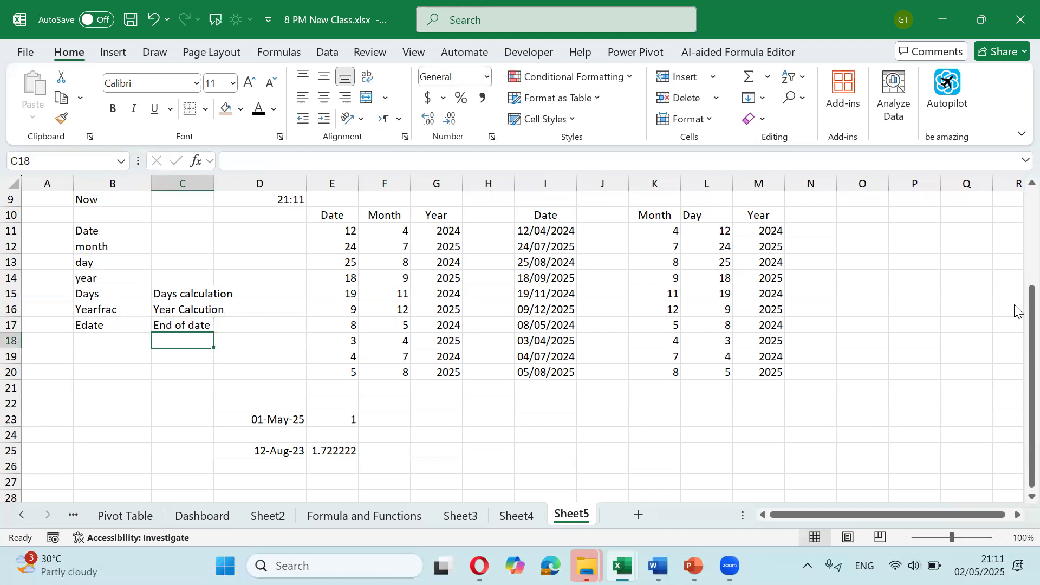
key(Up)
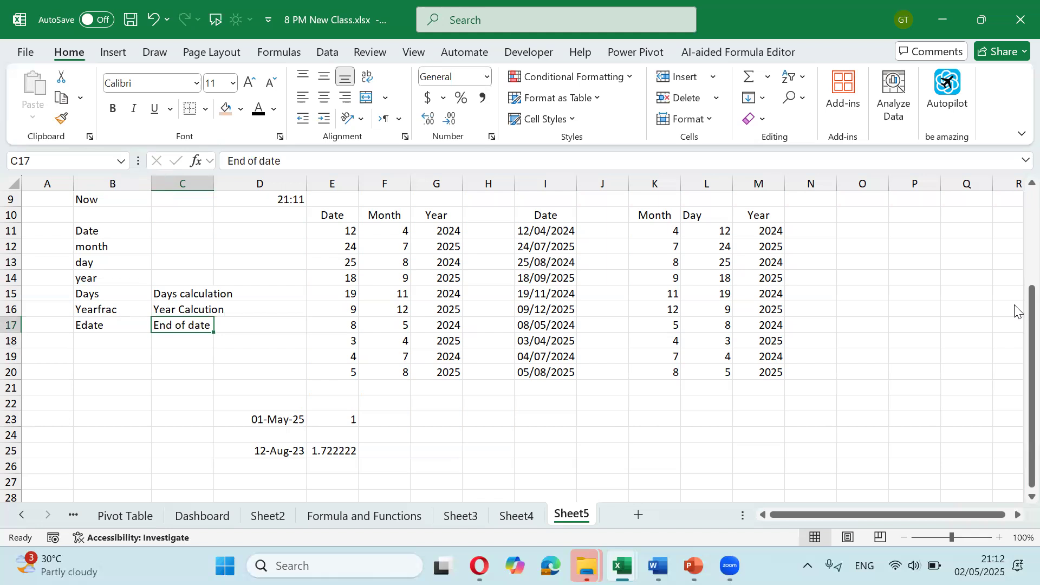
Step: Add the heading DOE in G26 and enter the current date beneath it in G27 as a fixed value
key(Down)
key(Down)
key(Down)
key(Down)
key(Down)
key(Down)
key(Down)
key(Down)
key(Down)
key(Down)
key(Down)
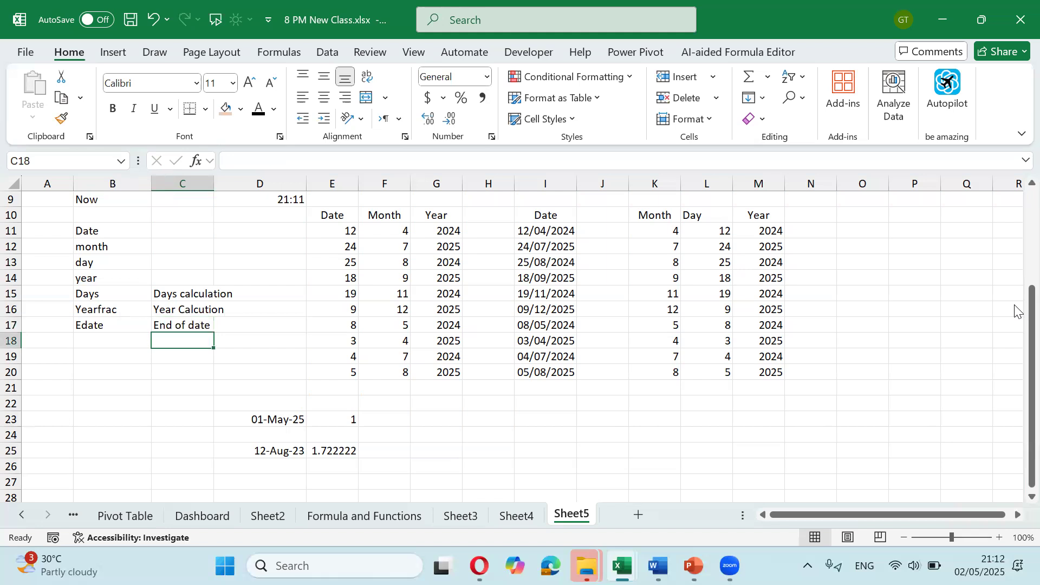
key(Right)
key(Right)
key(Right)
key(Right)
key(Down)
key(Down)
key(Down)
key(Up)
key(Up)
key(Up)
key(Up)
key(Up)
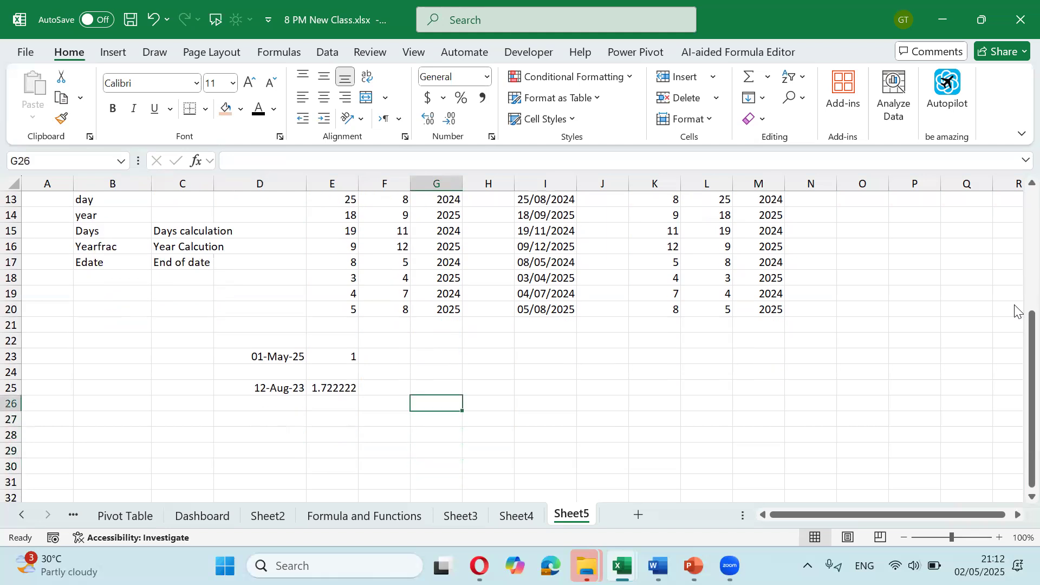
text(DO)
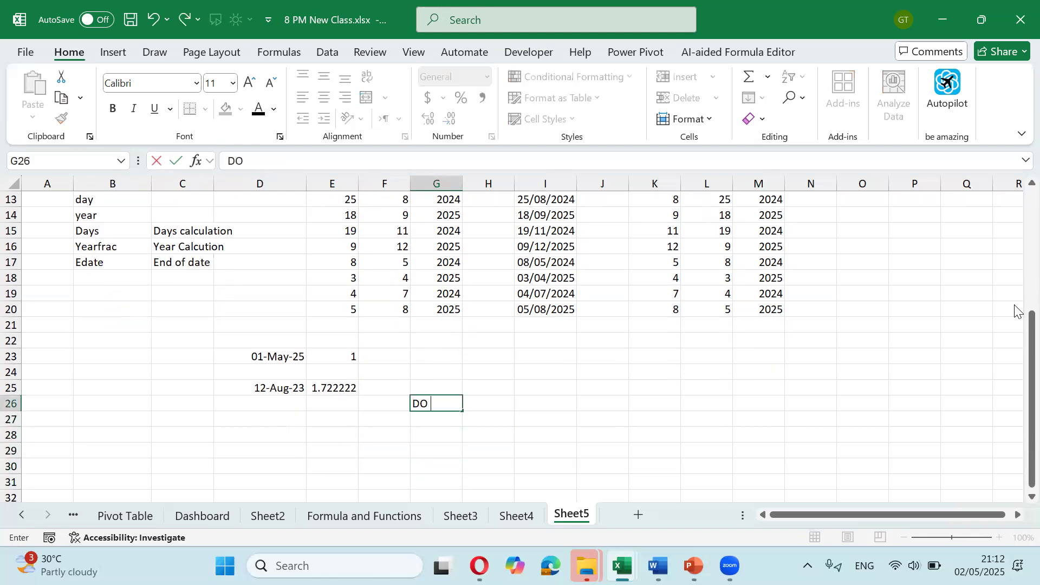
text(E)
key(Tab)
key(Return)
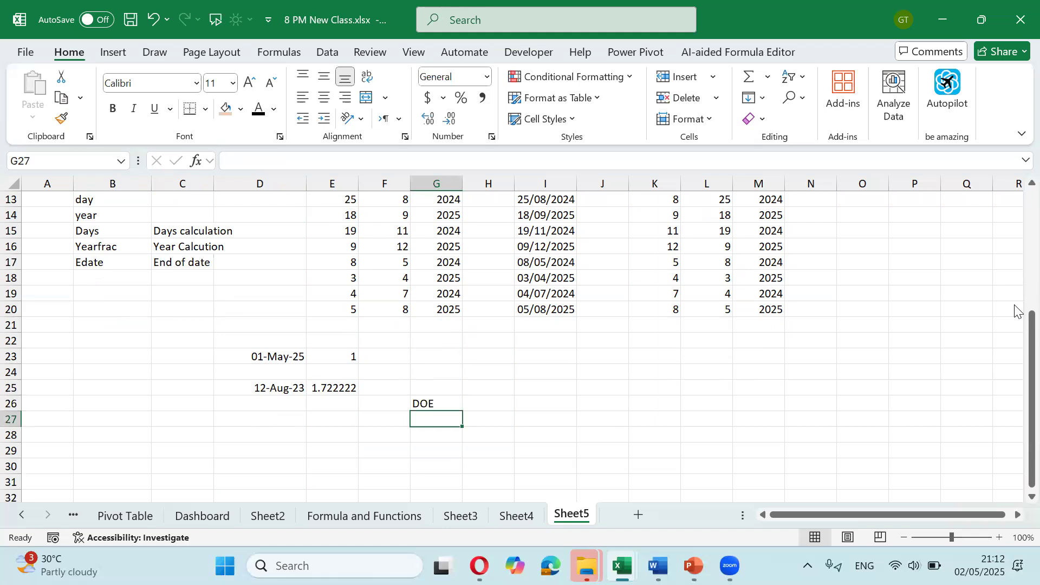
key(ctrl+semicolon)
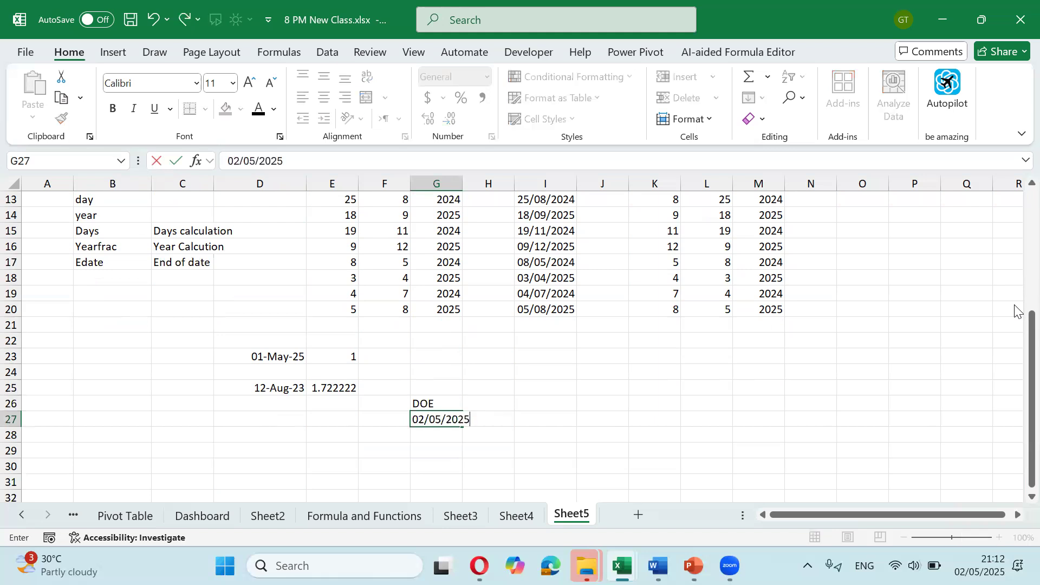
key(ctrl+Return)
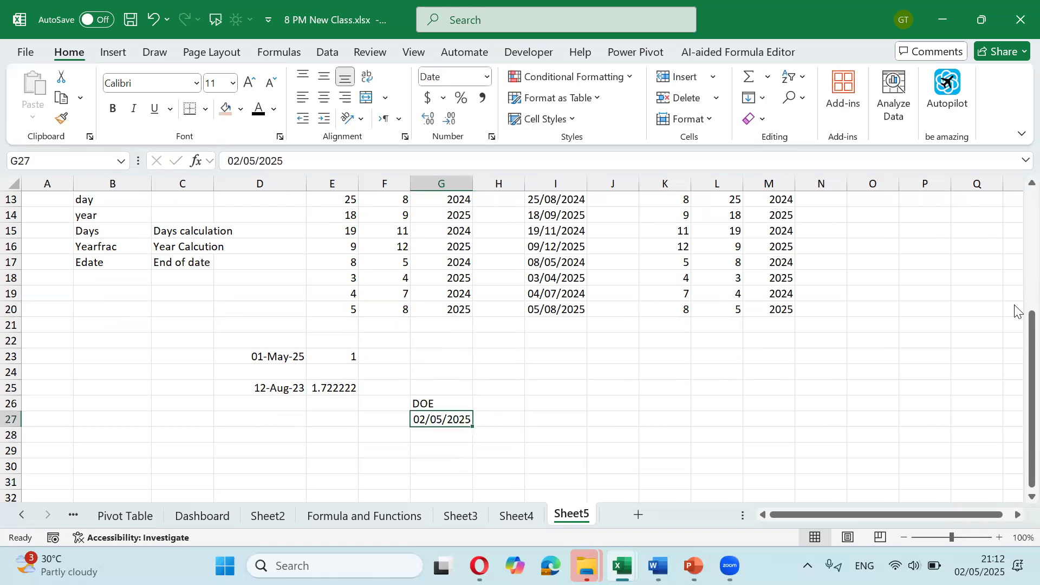
Step: Add the heading Duration in cell H26, beside the DOE heading
key(Up)
key(Right)
text(Duration)
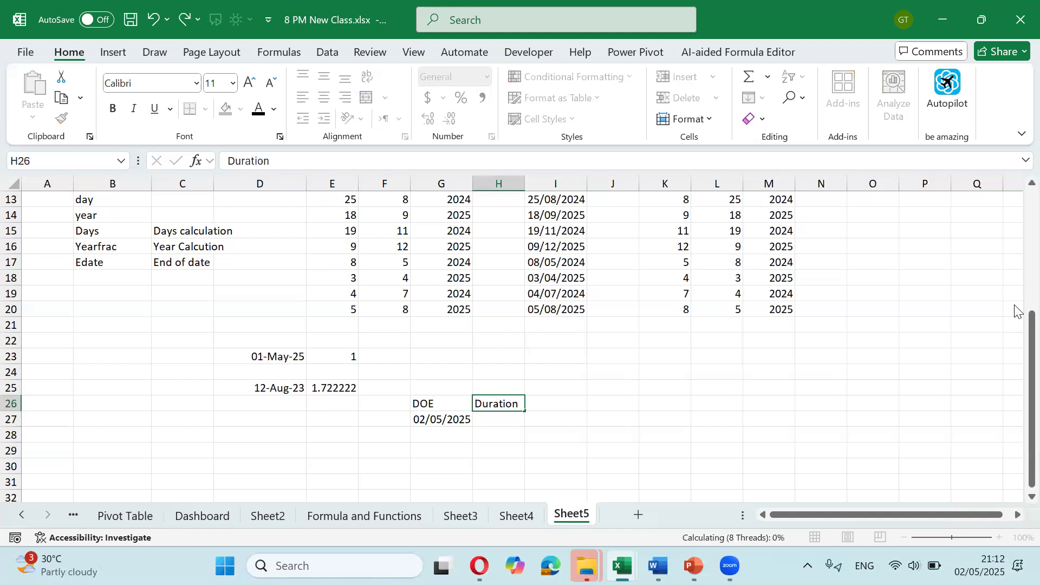
Step: Enter a duration of 40 in H27 and add the heading DOR in I26
key(Return)
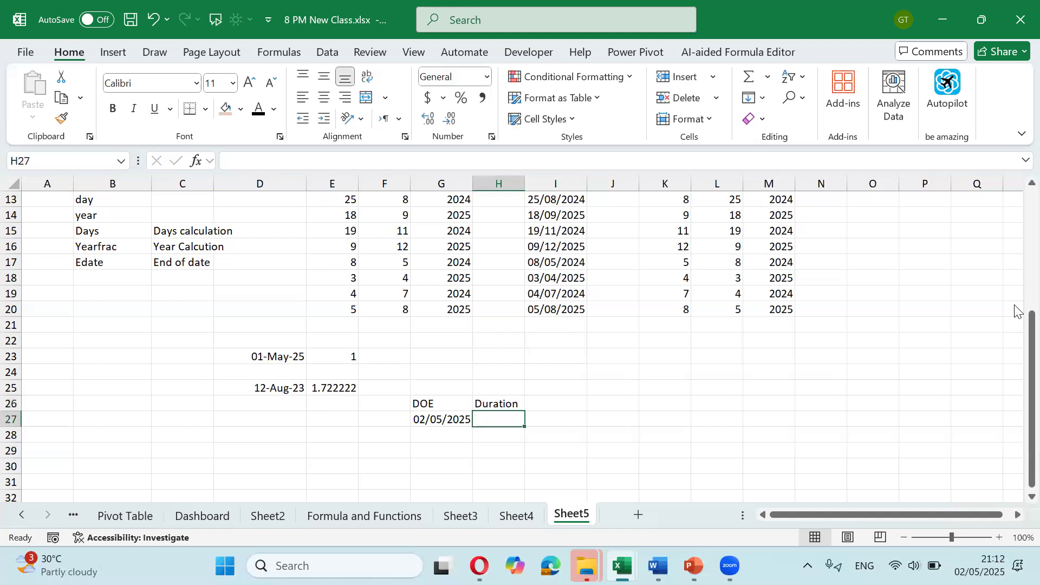
text(40)
key(Right)
key(Left)
key(Right)
key(Up)
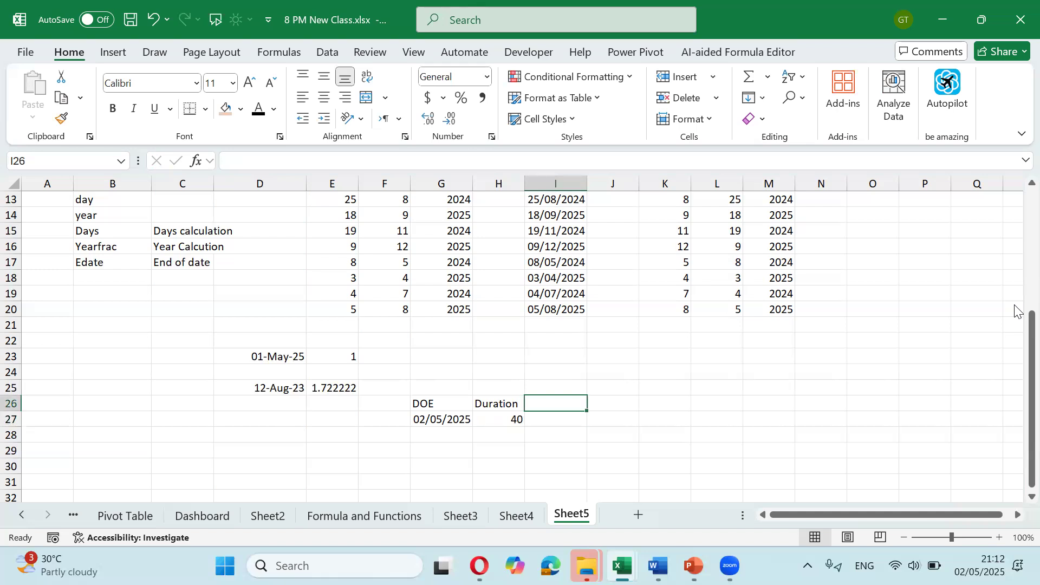
text(DOR)
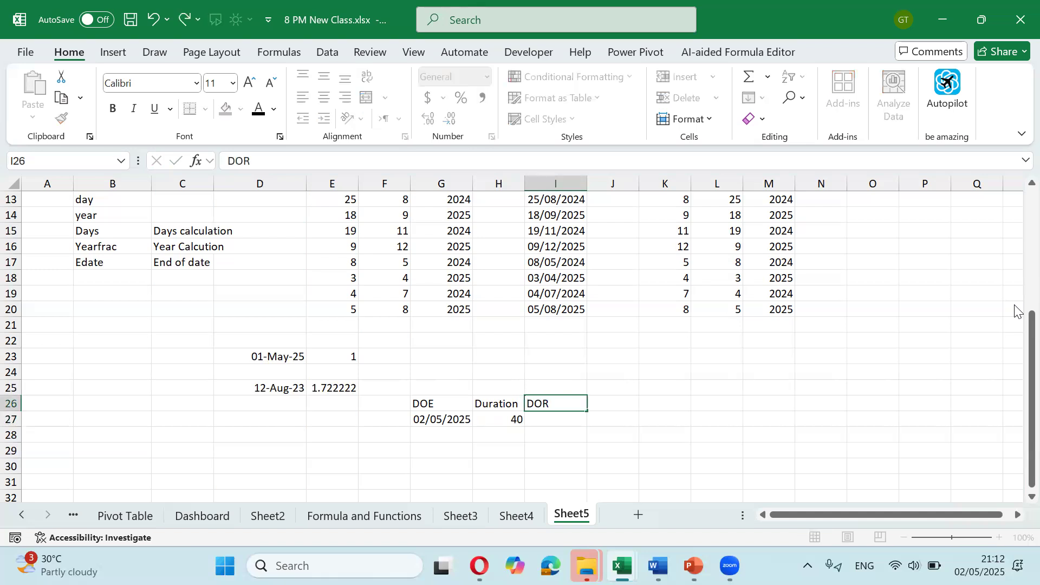
key(Return)
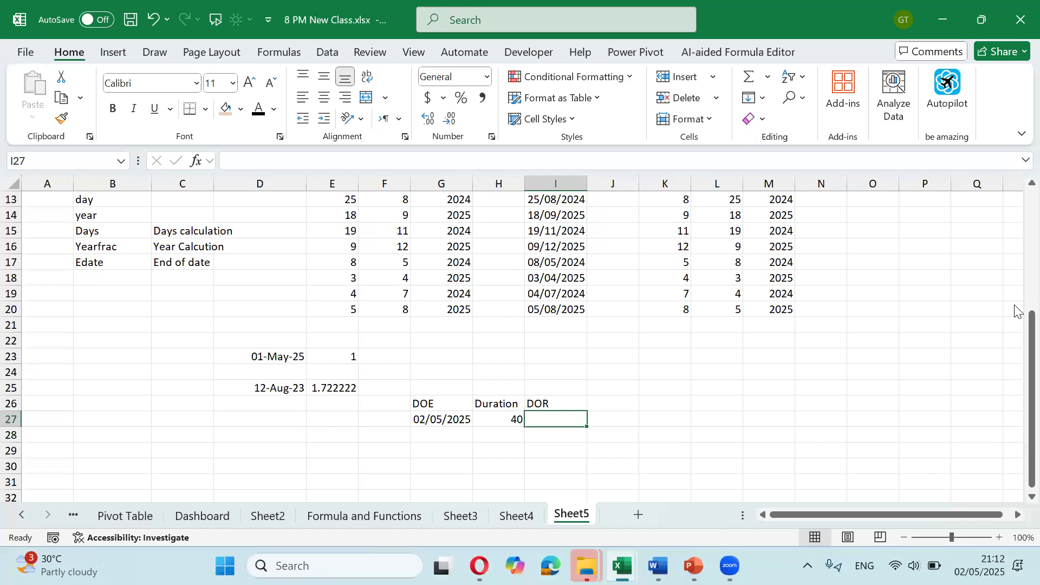
Step: Calculate the DOR in I27 with =EDATE(G27,H27*12) and format the result as a day-month-year date
text(=edate)
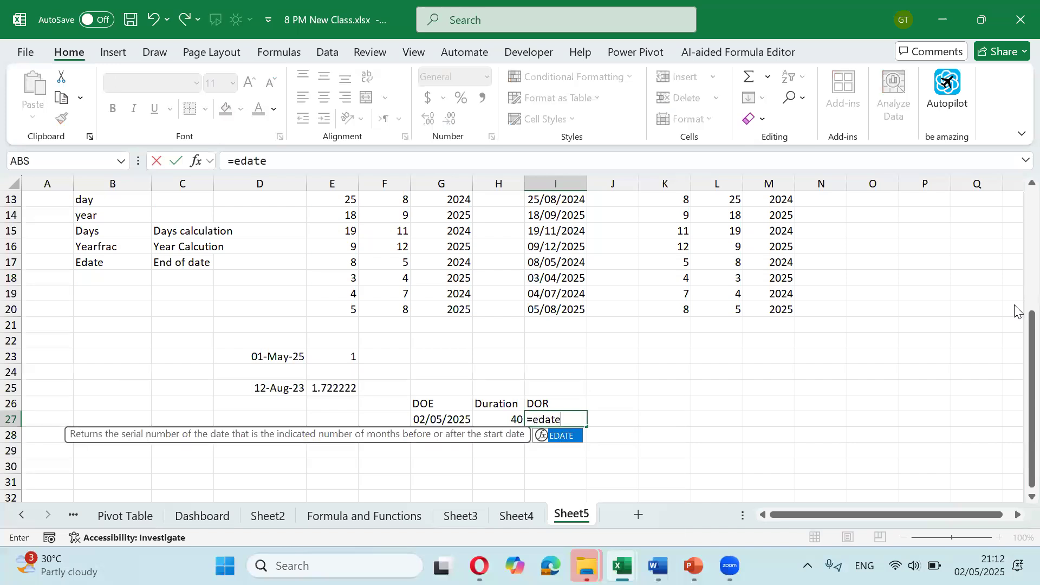
key(Tab)
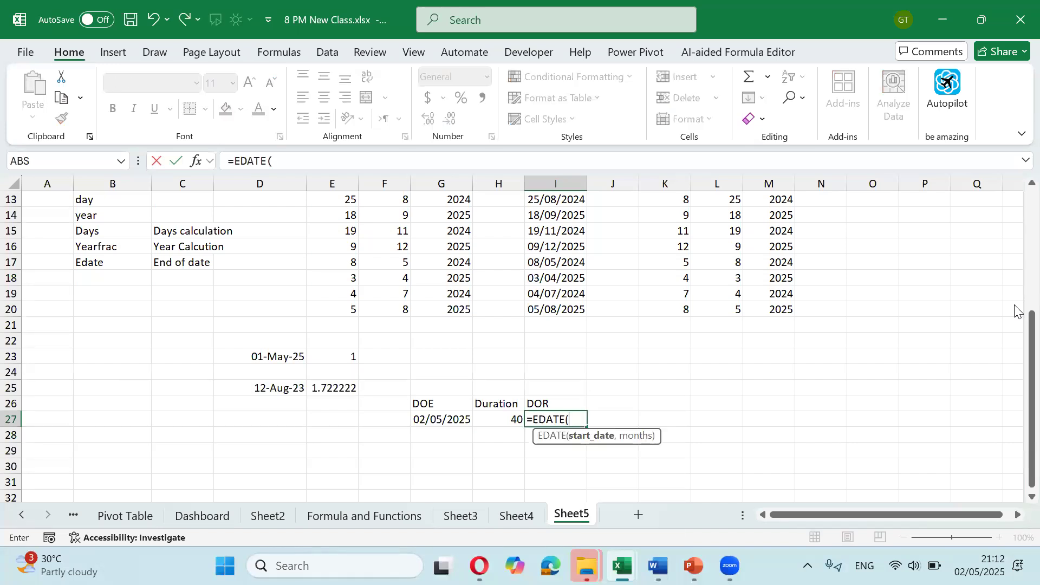
key(Left)
key(Left)
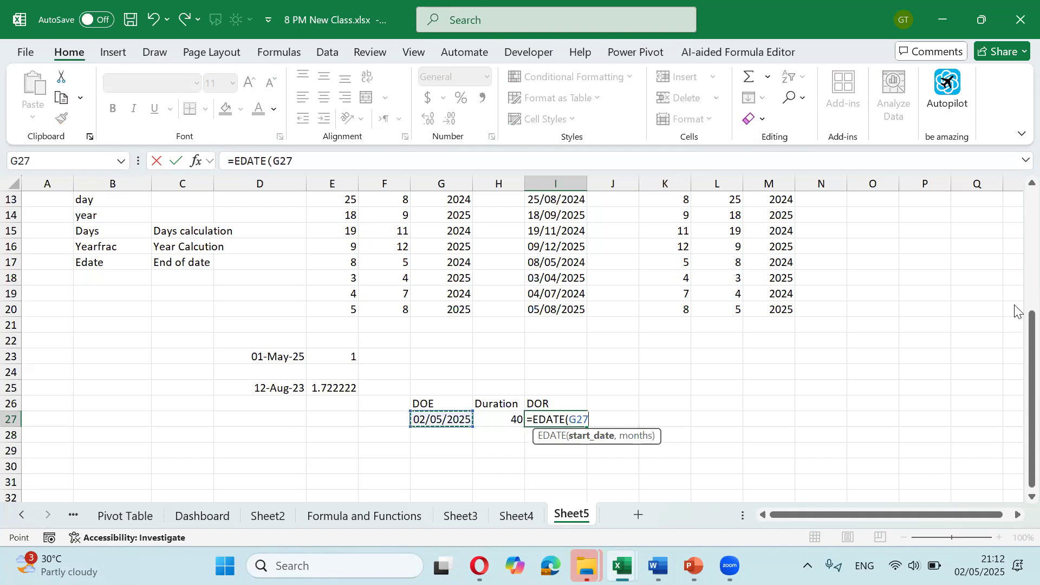
text(,)
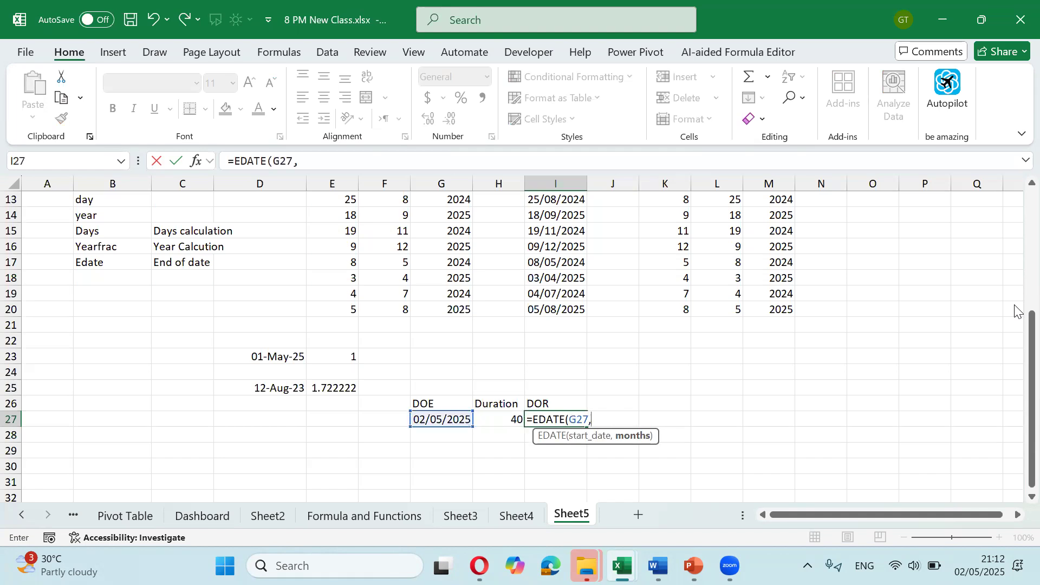
key(Left)
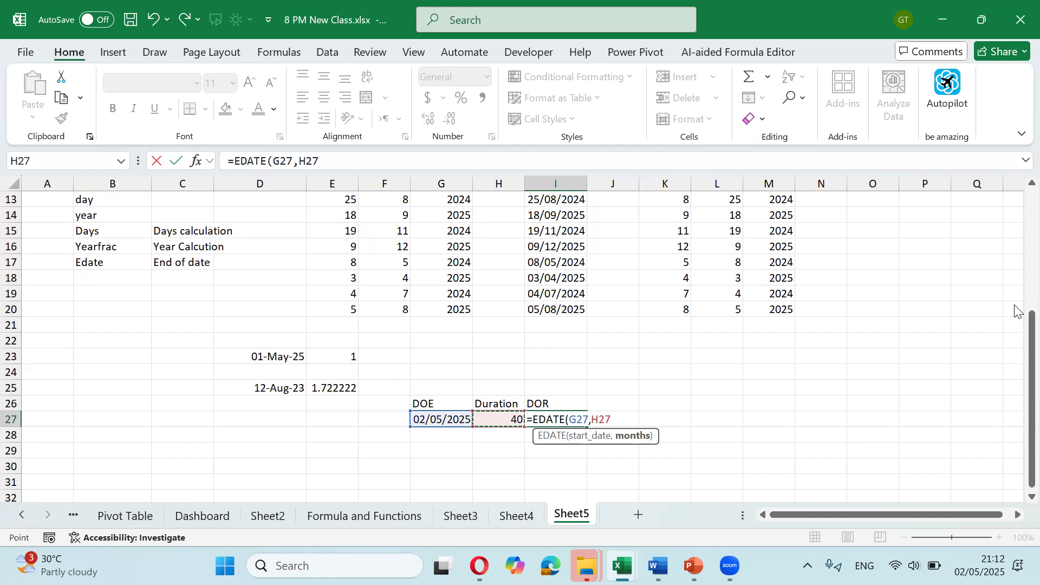
text(*12))
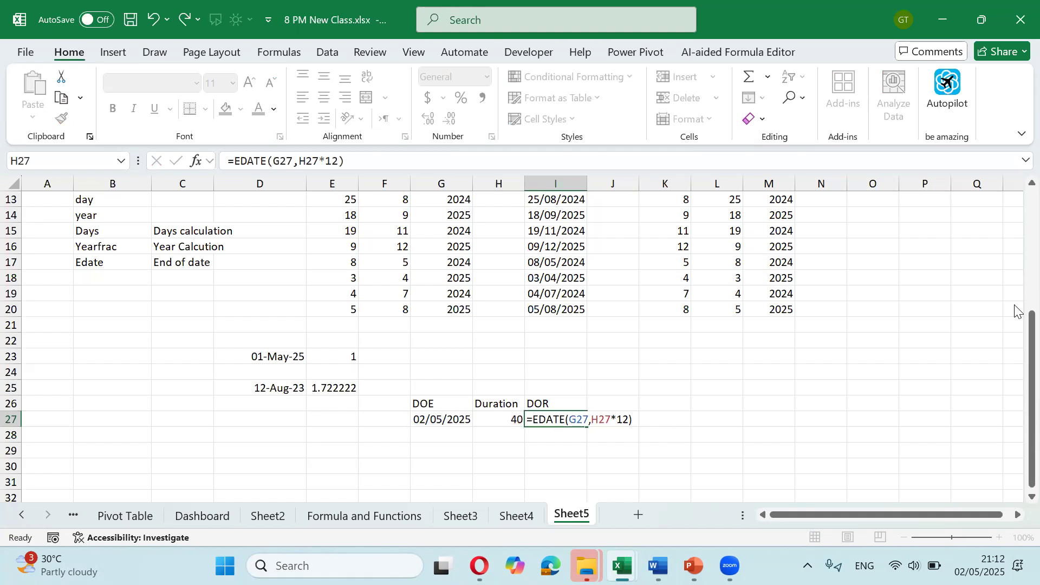
key(ctrl+Return)
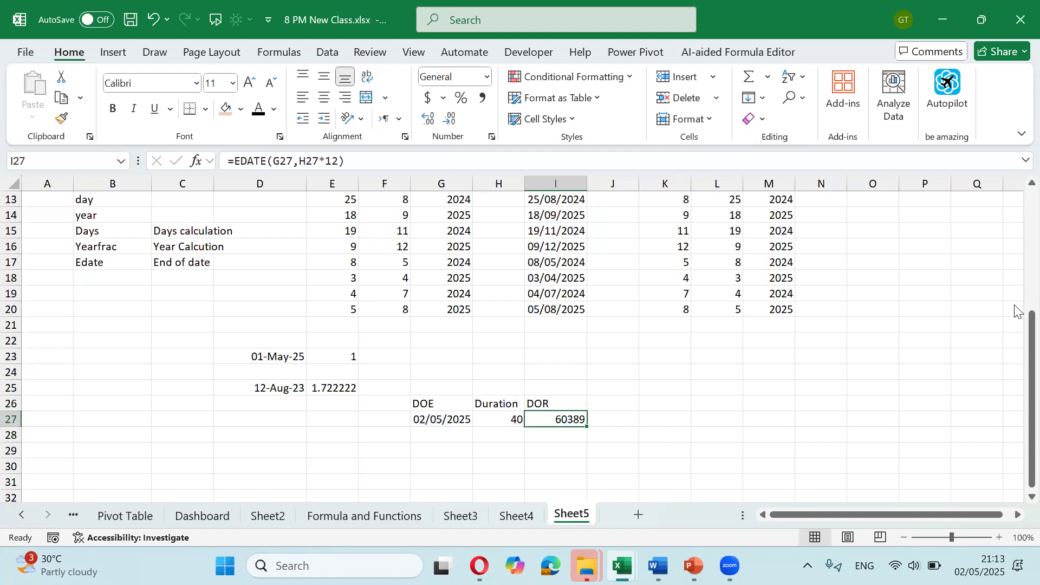
key(ctrl+shift+3)
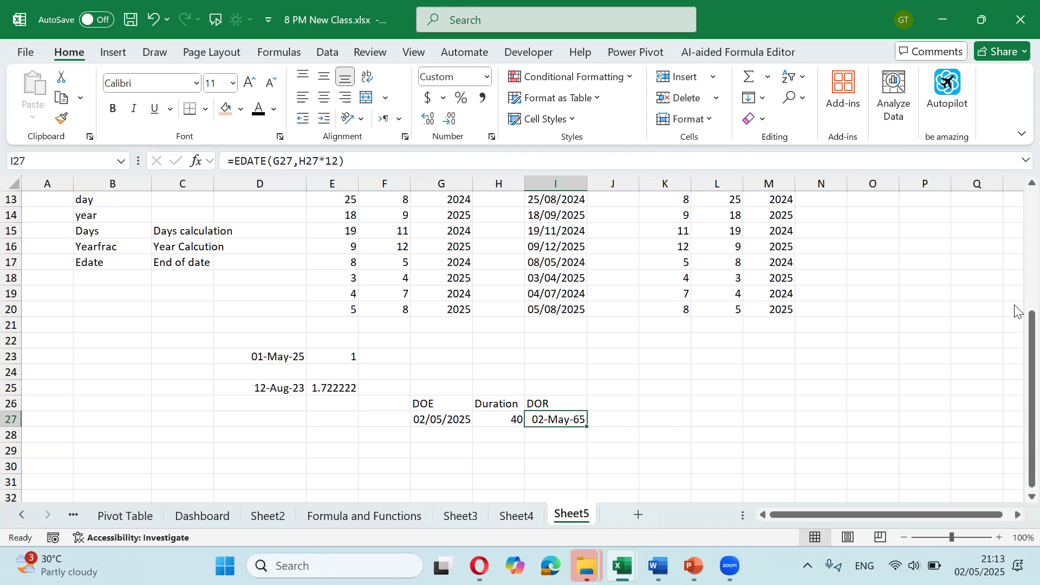
Step: Add the title Date of Expiry in G29, below the DOE table
key(Left)
key(Left)
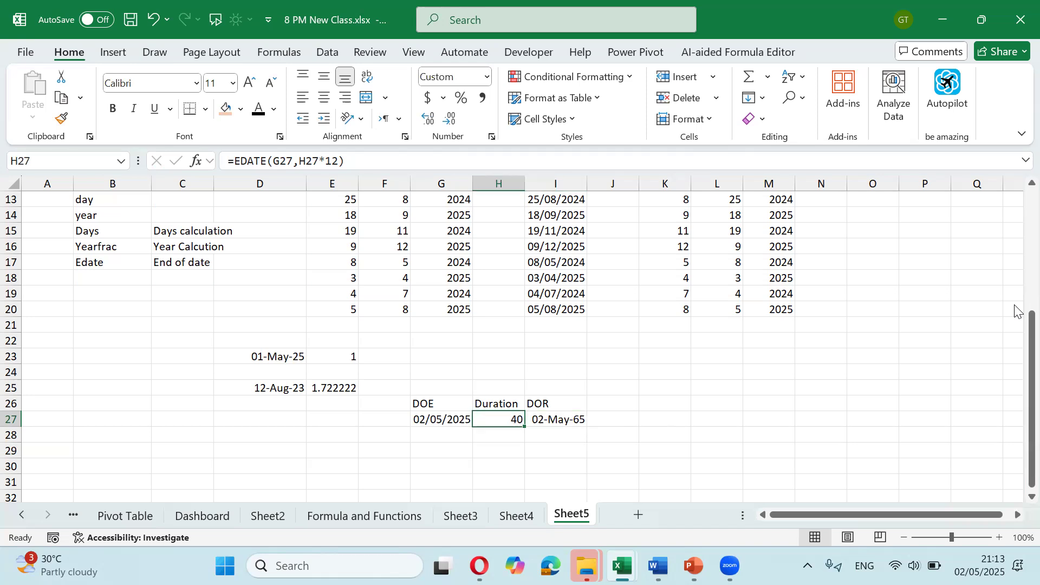
key(Down)
key(Down)
key(Down)
key(Up)
key(Up)
key(Up)
key(Up)
key(Up)
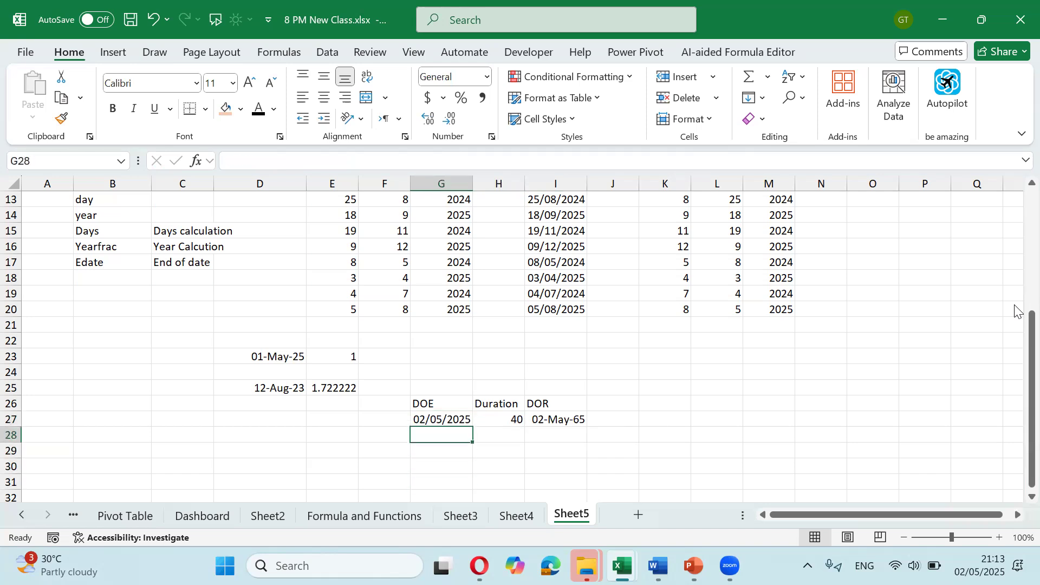
key(Down)
key(Down)
key(Down)
key(Down)
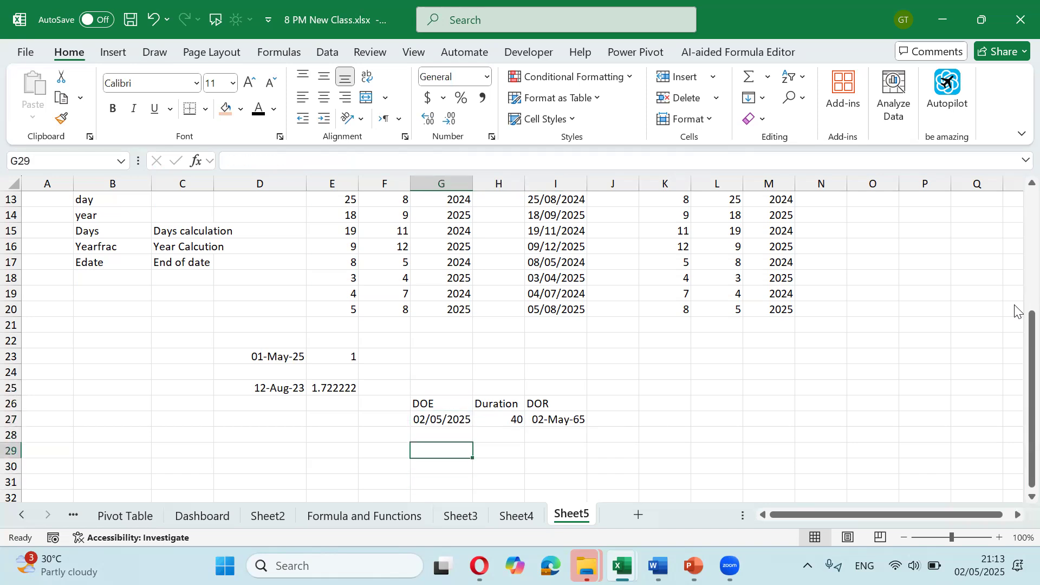
text(Date of e)
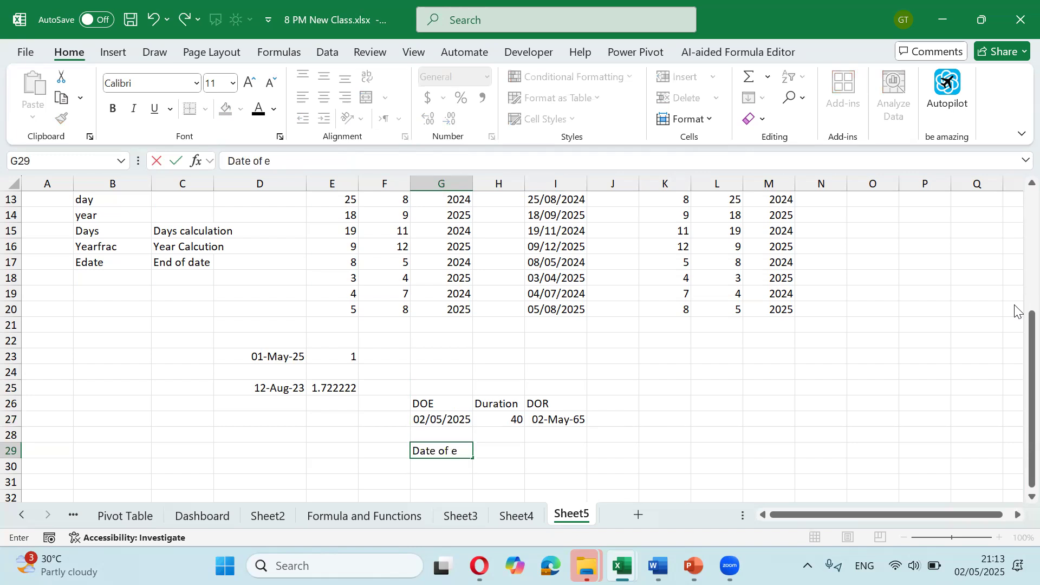
key(BackSpace)
text(Expiry)
key(Return)
Step: Fill G31:G42 with =RANDBETWEEN(DATE(2025,1,1),DATE(2025,5,1)) and format the cells as day-month-year dates
key(Down)
key(Down)
key(Down)
key(Down)
key(Down)
key(Down)
key(Down)
key(Down)
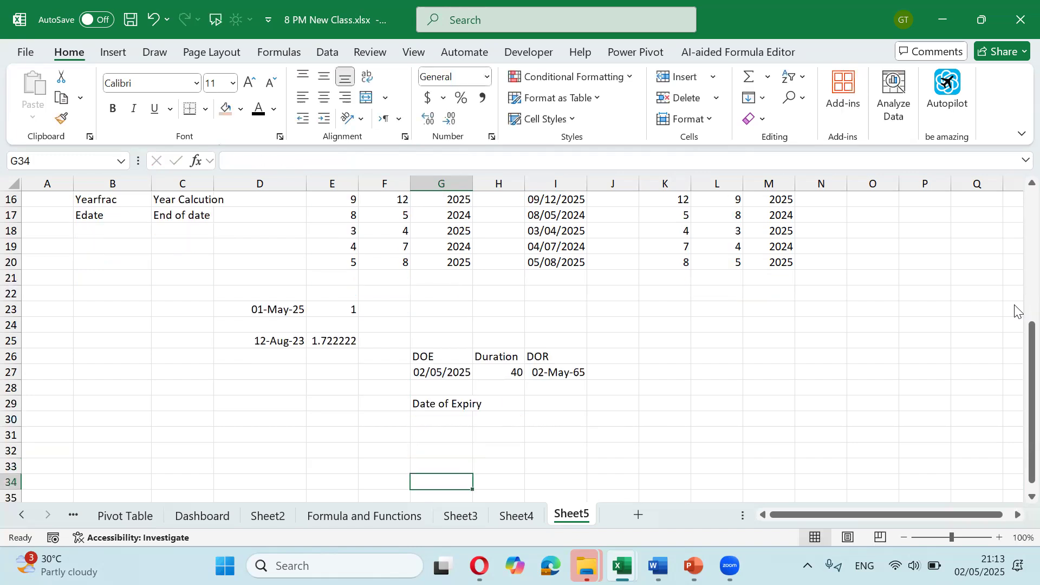
key(Up)
key(Up)
key(Up)
key(Up)
key(Up)
key(Up)
key(Up)
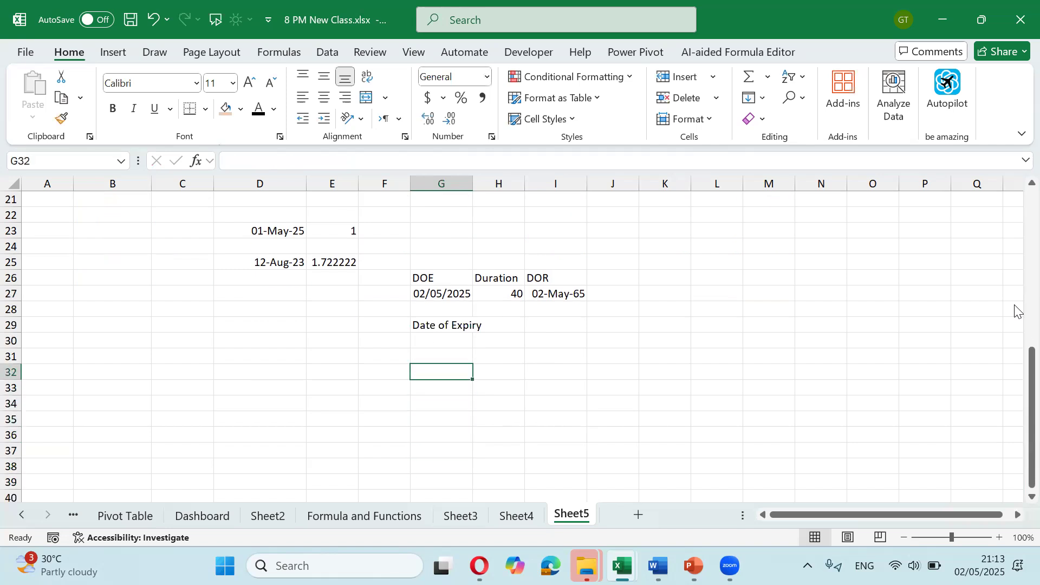
key(shift+Down)
key(shift+Down)
key(shift+Down)
key(shift+Down)
key(shift+Down)
key(shift+Down)
key(shift+Down)
key(shift+Down)
key(shift+Down)
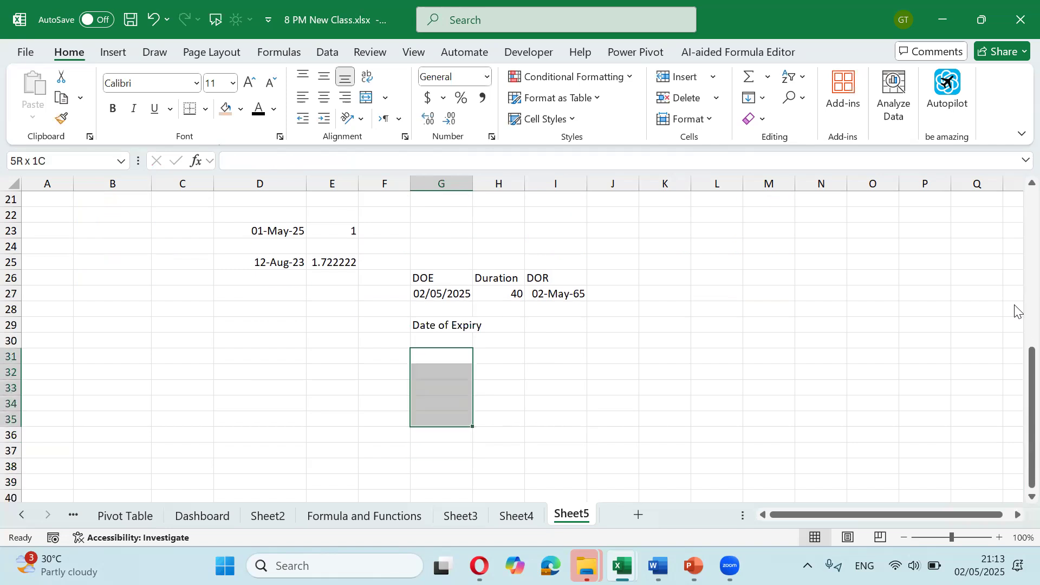
key(shift+Down)
key(shift+Down)
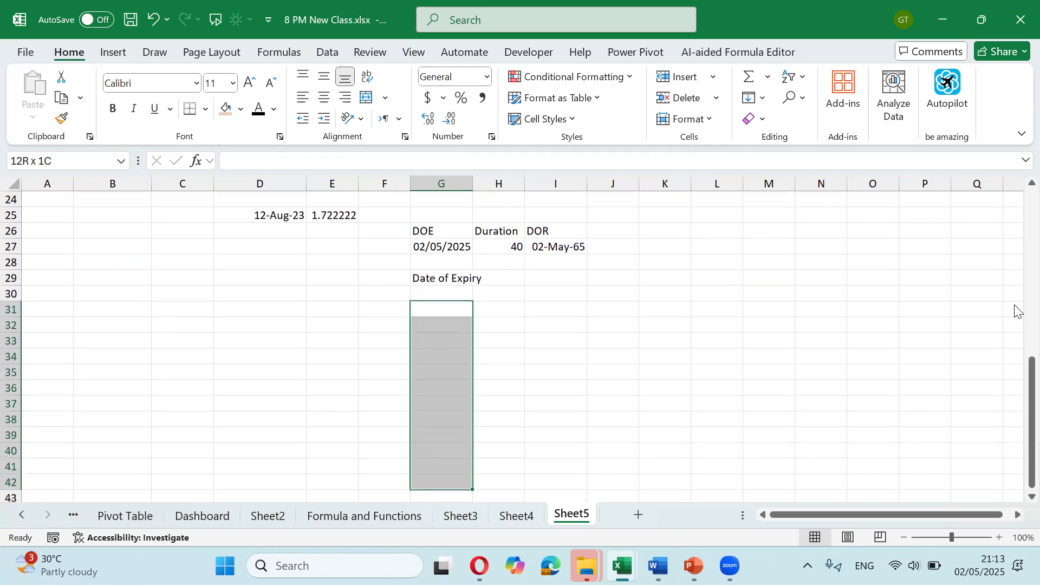
text(=ran)
key(Down)
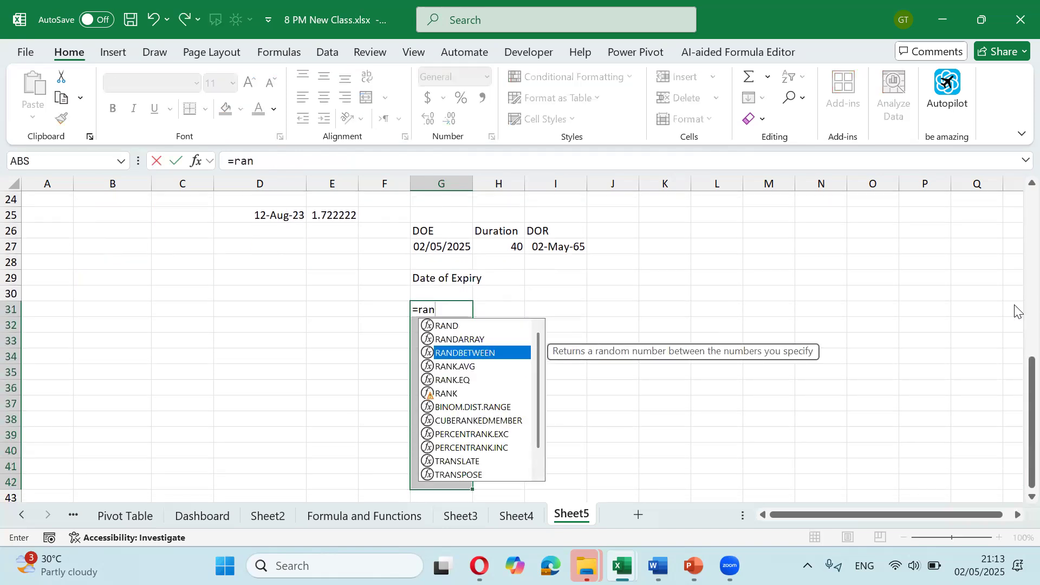
key(Tab)
text(date)
key(Tab)
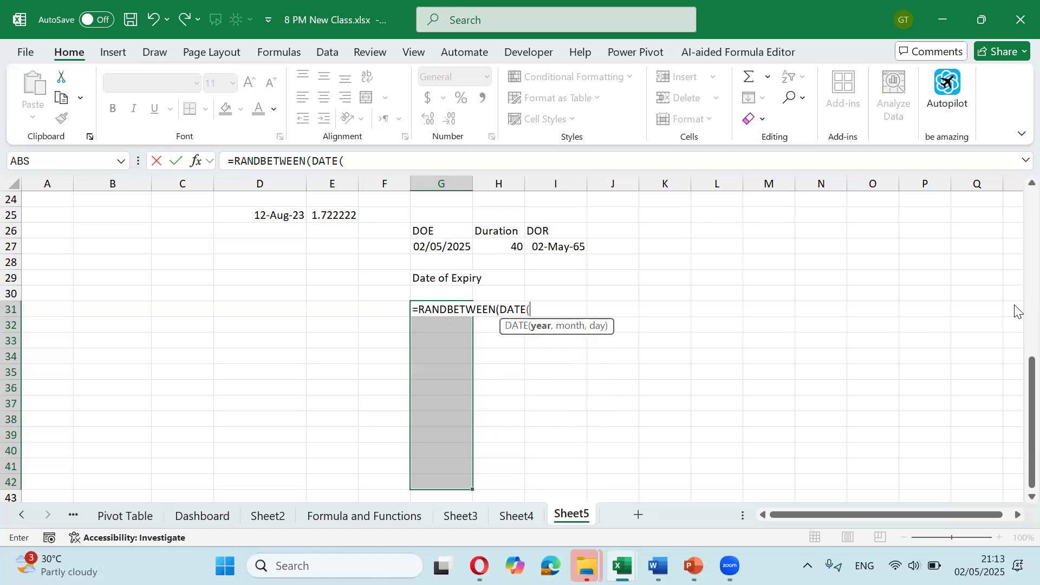
text(2025,)
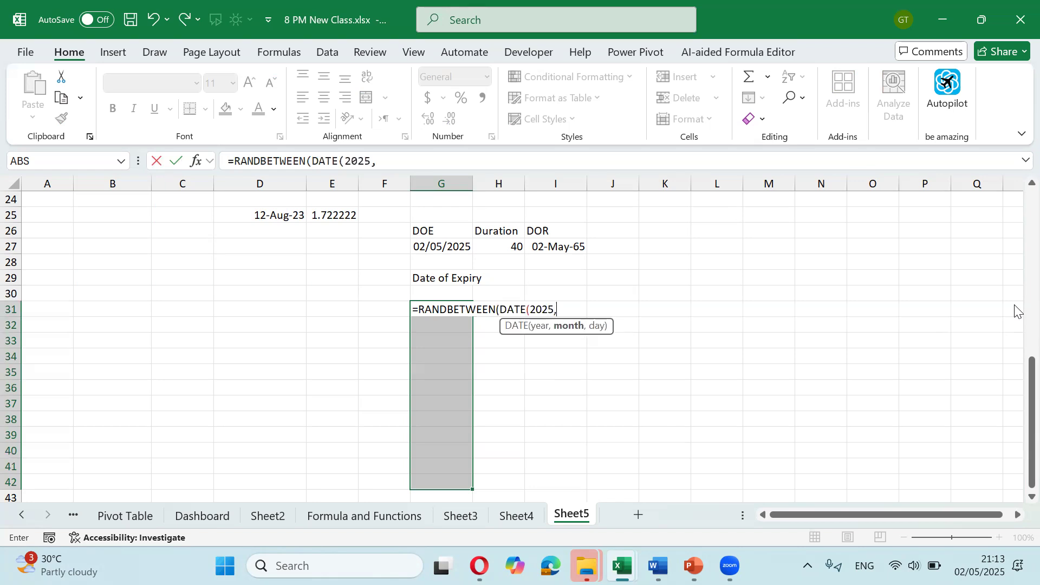
text(1,1),DATE()
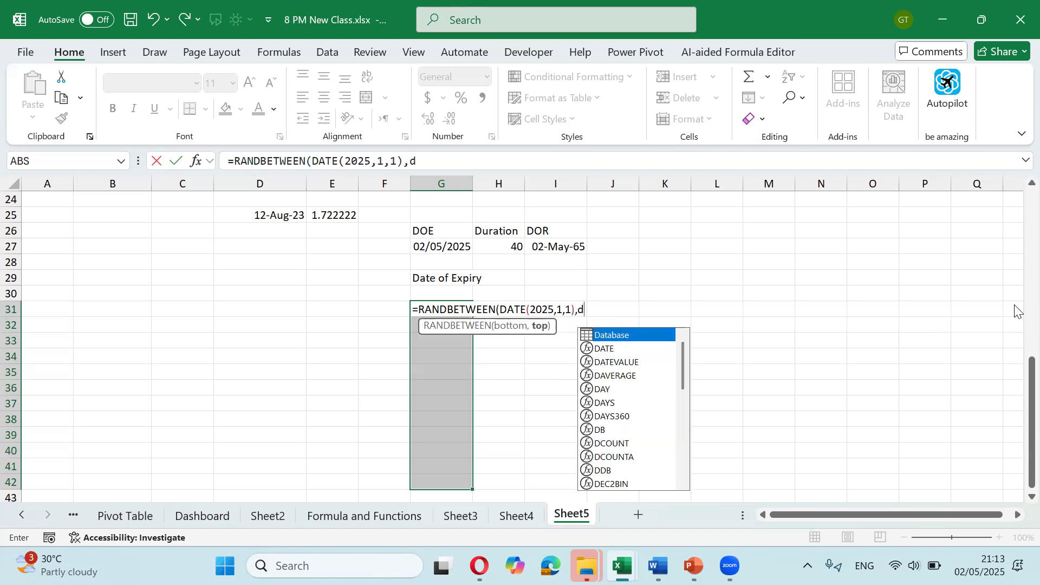
text(2025)
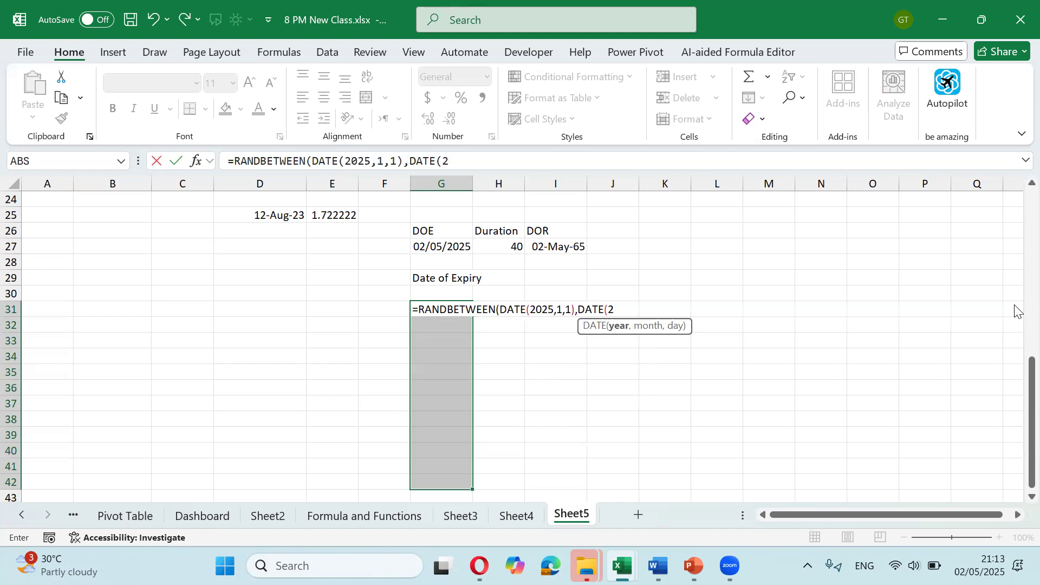
text(,)
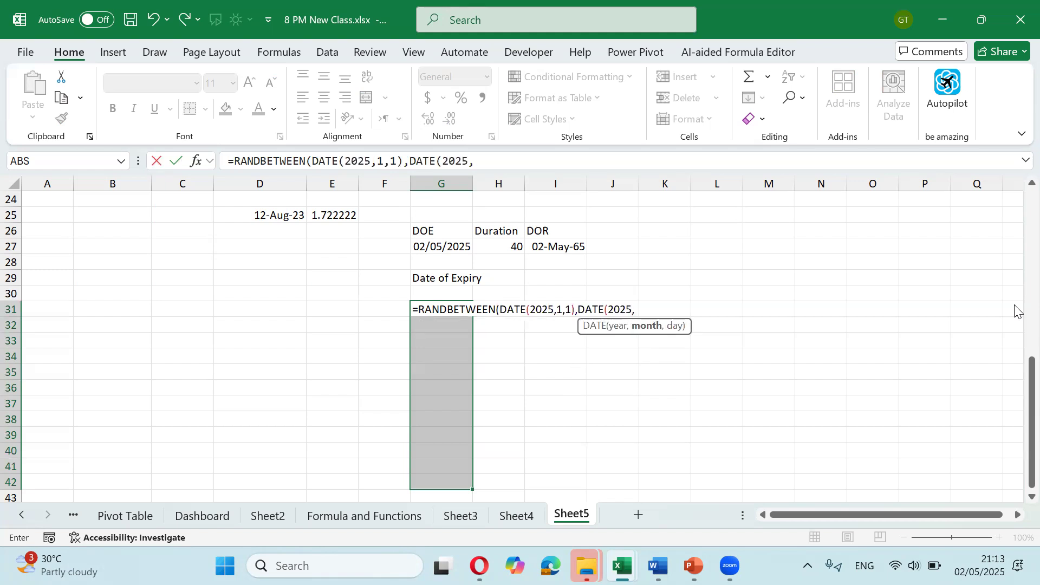
text(5,1))
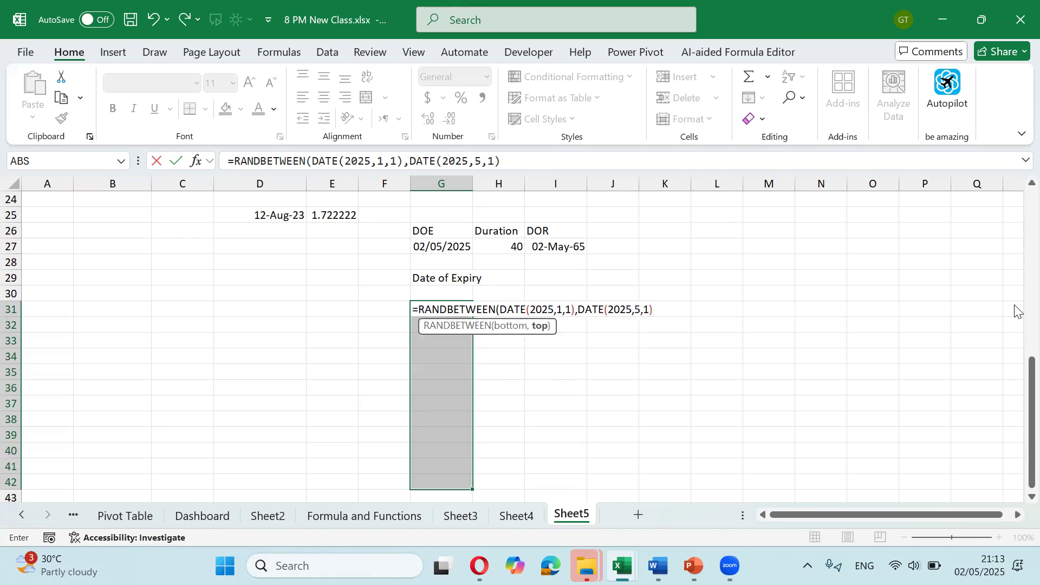
text())
key(ctrl+Return)
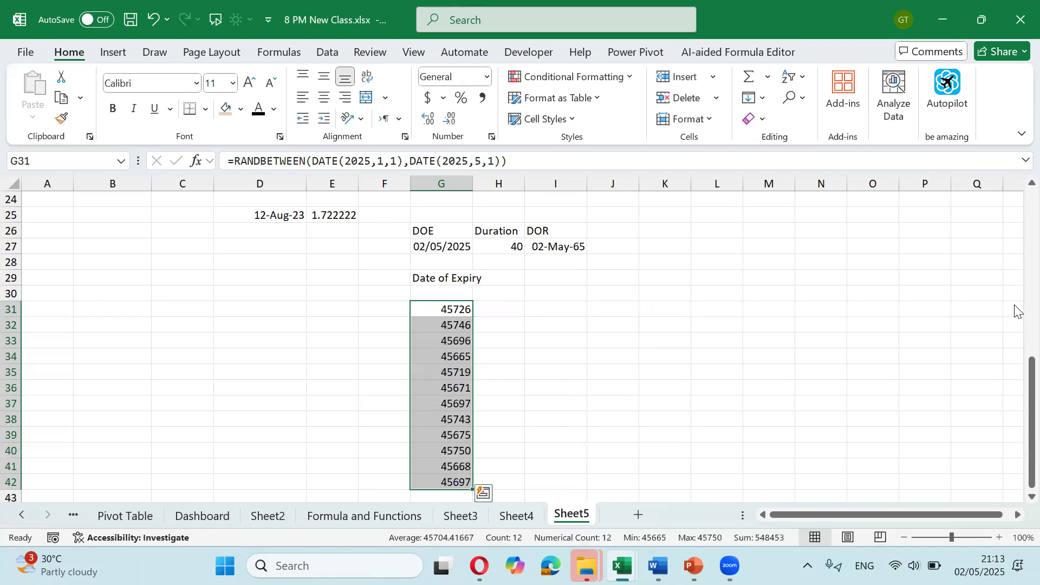
key(ctrl+shift+3)
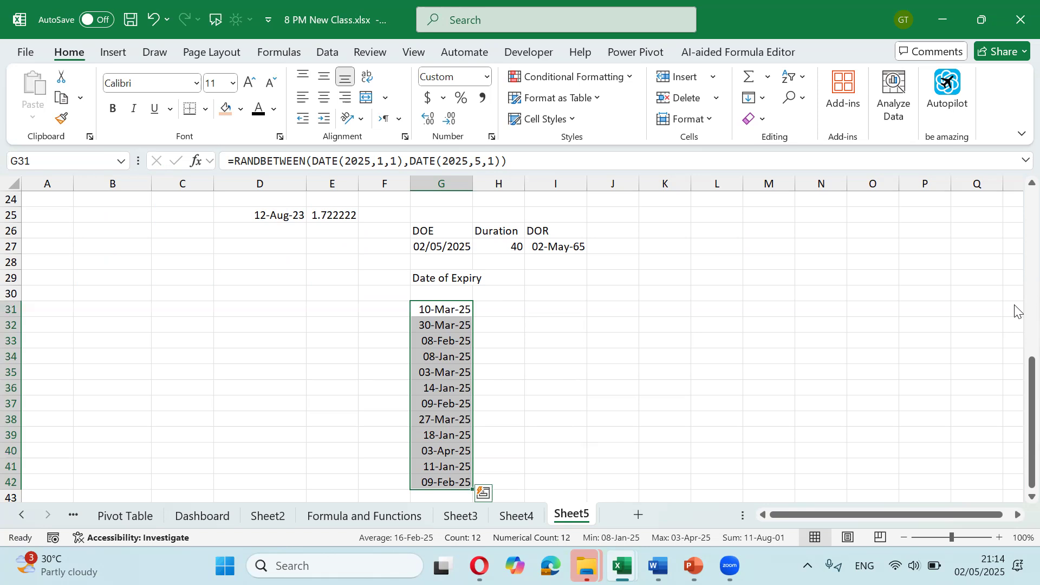
Step: Add the heading MDG Date in G30, above the random dates
key(Up)
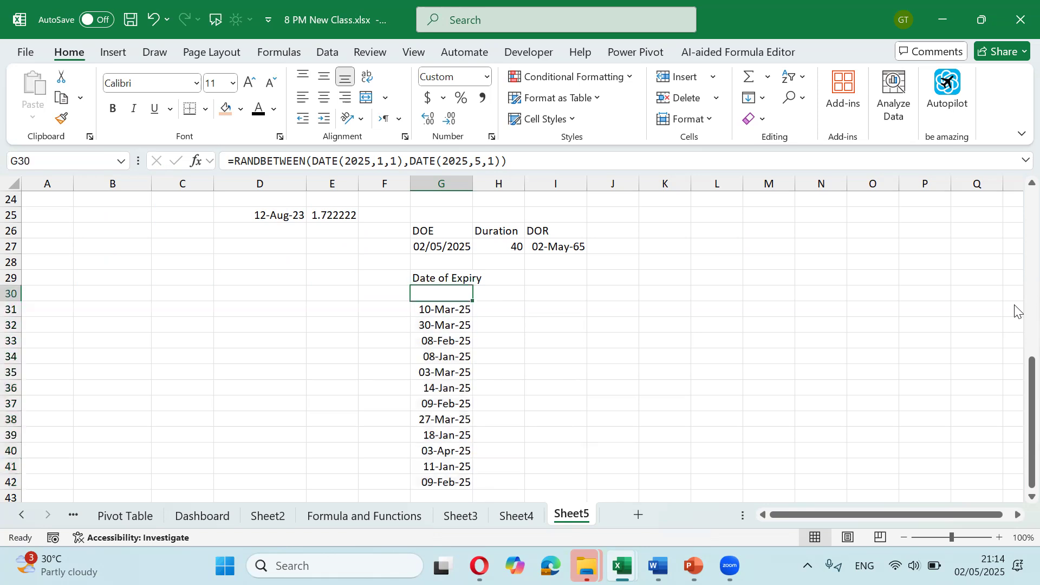
text(D)
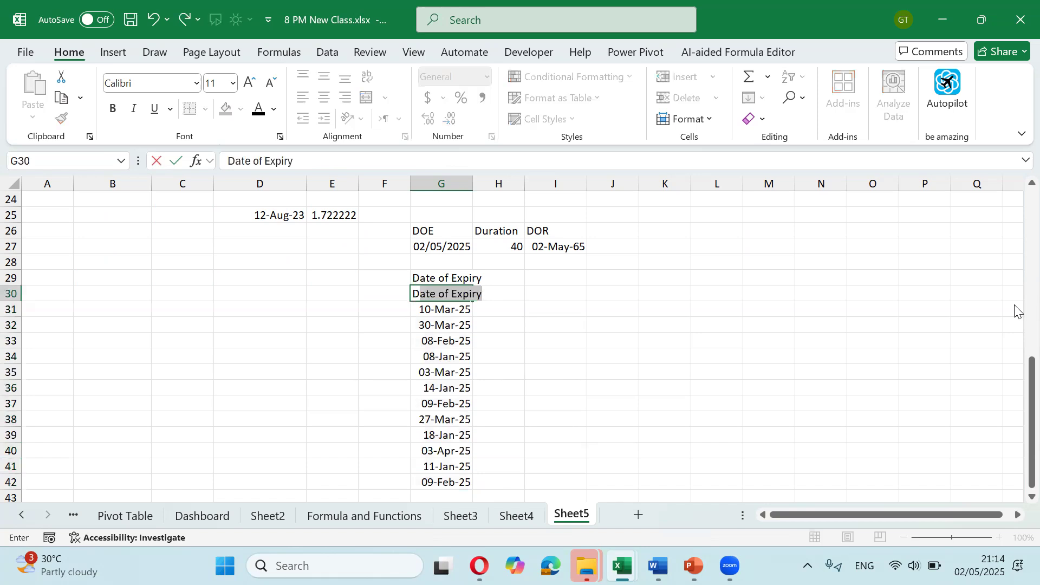
key(BackSpace)
key(BackSpace)
text(MDF)
key(BackSpace)
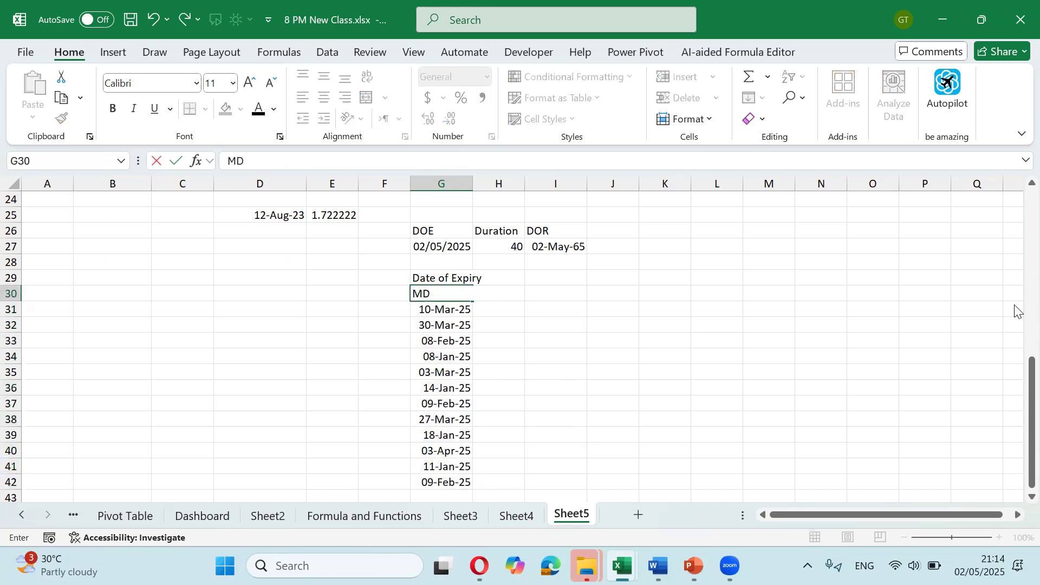
text(G Date)
key(ctrl+Return)
key(Return)
key(ctrl+shift+Down)
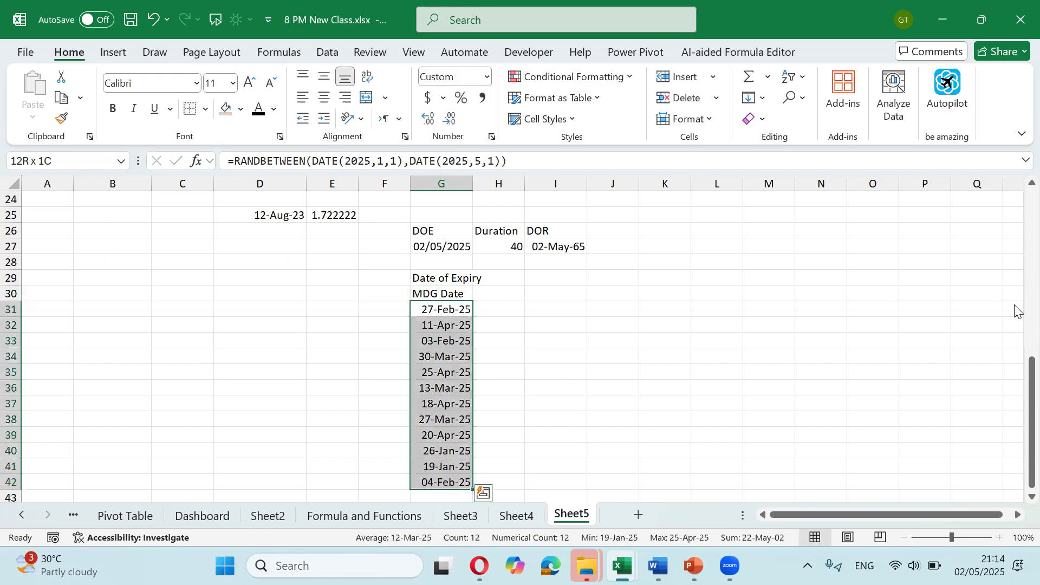
Step: Add the heading Duration in H30, beside the MDG Date heading
key(Right)
key(Up)
text(Dution)
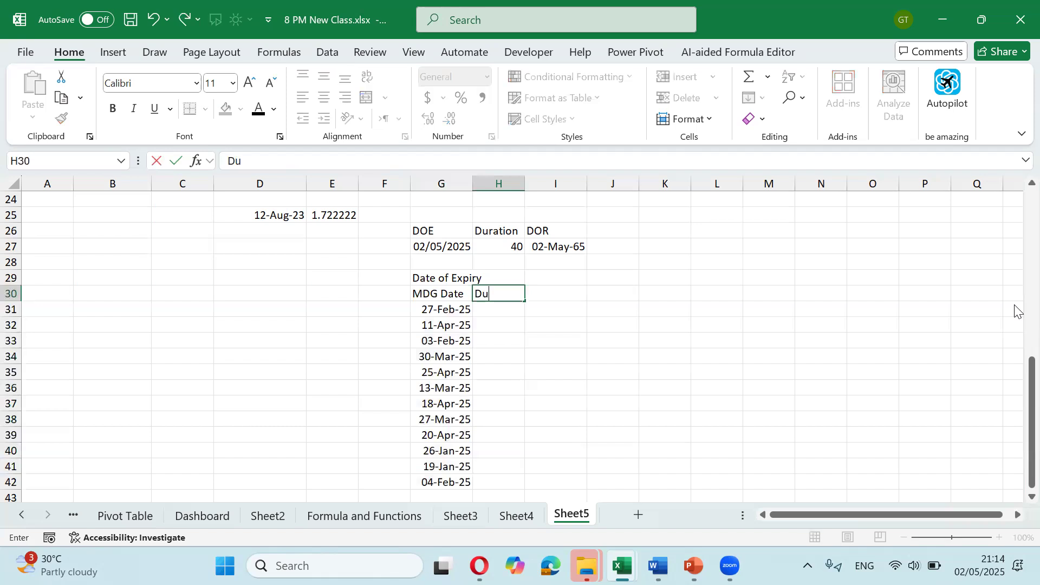
key(BackSpace)
key(BackSpace)
key(BackSpace)
key(BackSpace)
text(ration)
key(Return)
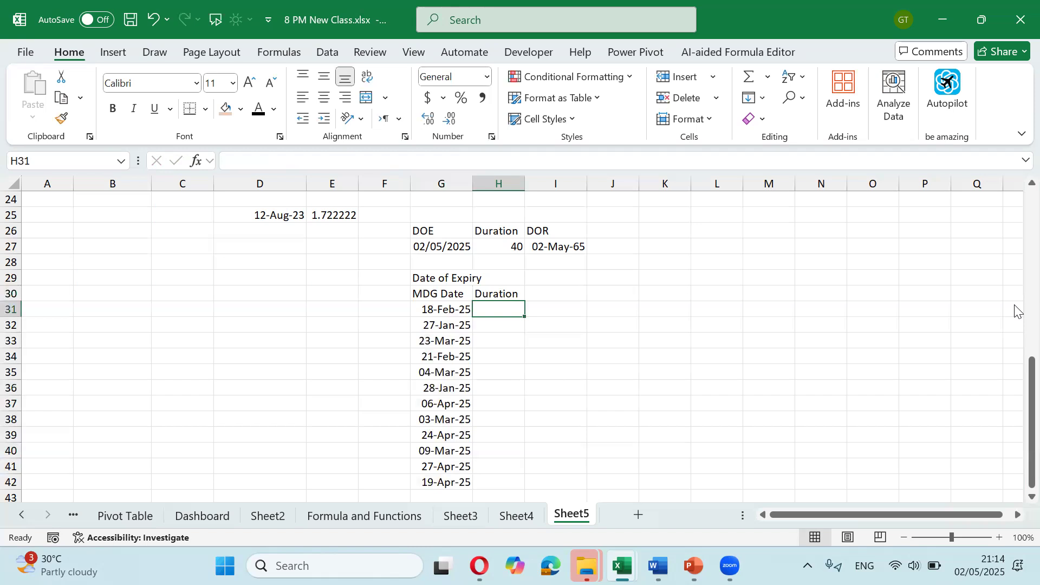
Step: Fill H31:H42 under the Duration heading with =RANDBETWEEN(7,15)
key(shift+Down)
key(shift+Down)
key(shift+Down)
key(shift+Down)
key(shift+Down)
key(shift+Down)
key(shift+Down)
key(shift+Down)
key(shift+Down)
key(shift+Down)
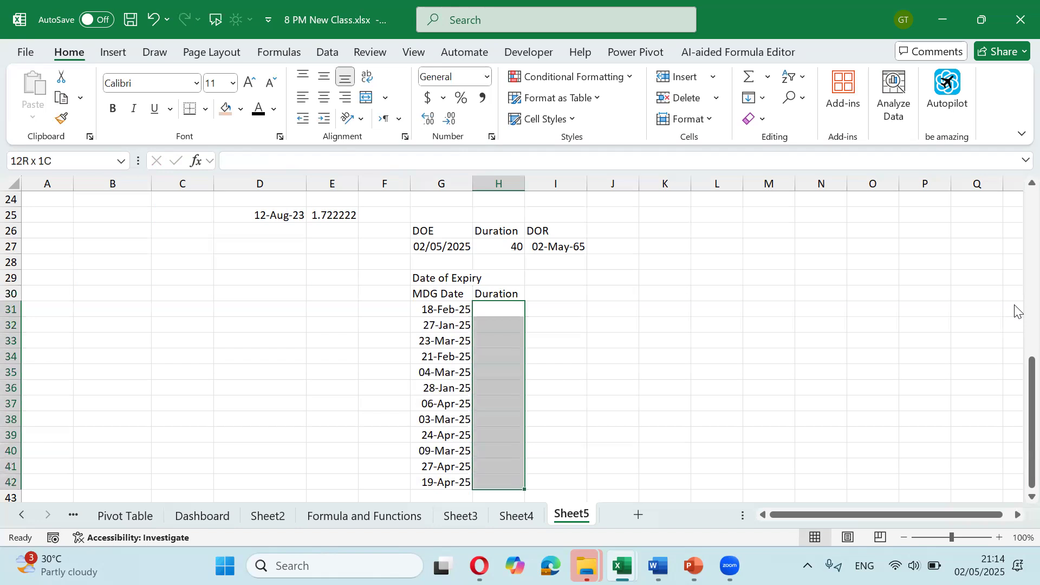
text(=ran)
key(Down)
key(Down)
key(Tab)
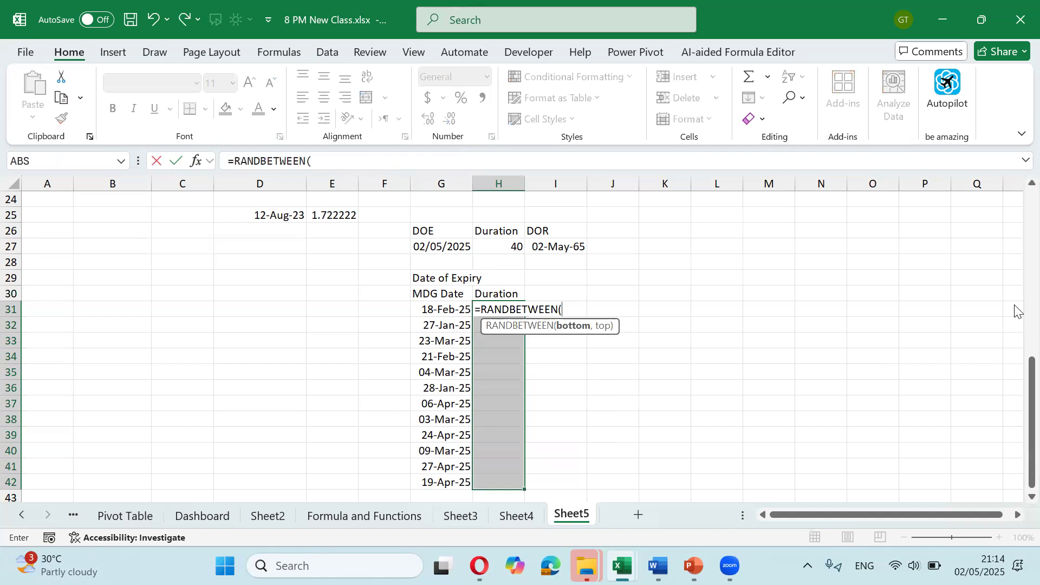
text(7,15)
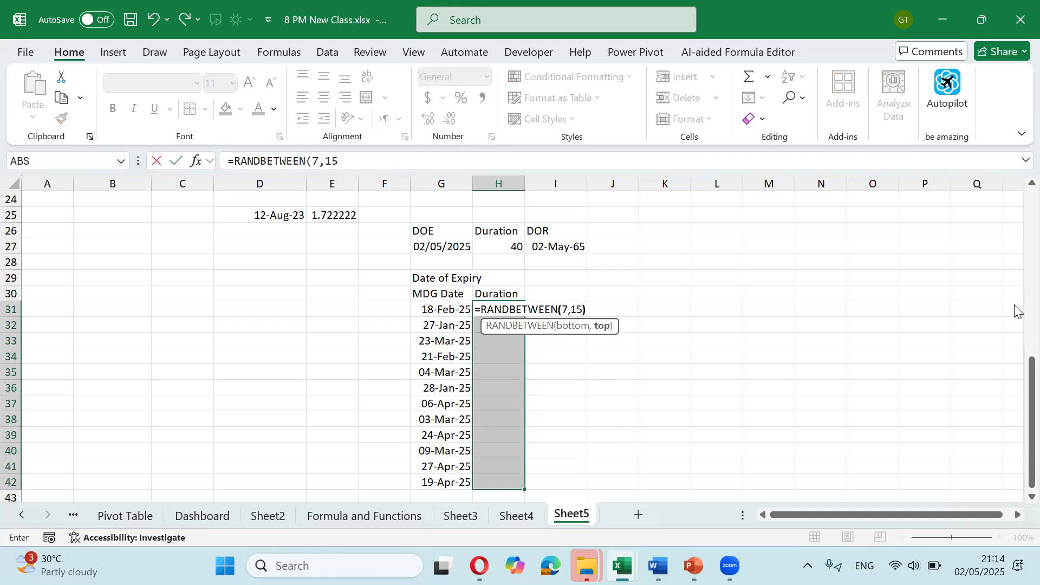
text())
key(ctrl+Return)
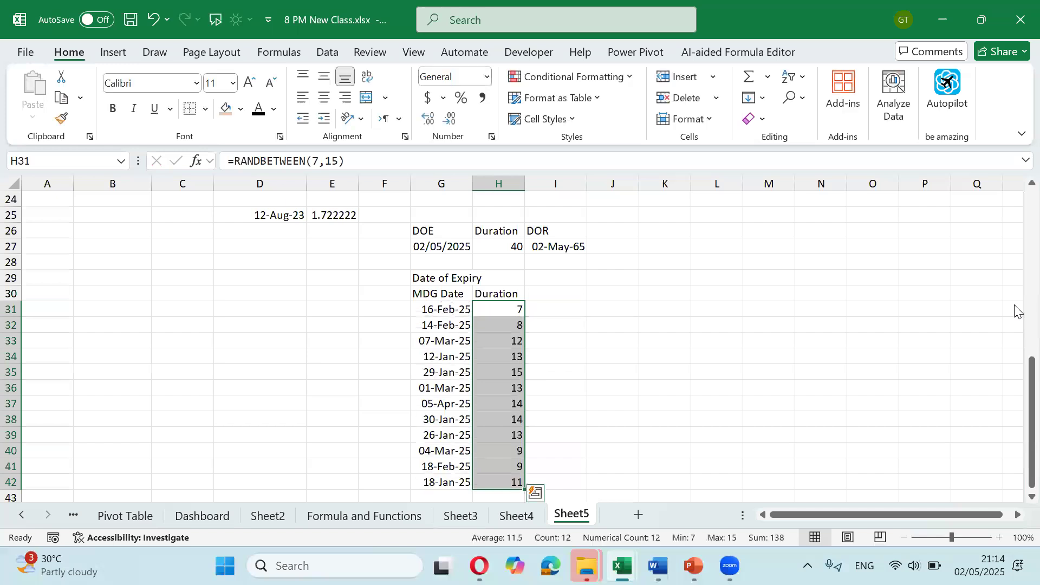
key(Up)
key(Down)
key(Up)
key(Down)
key(Left)
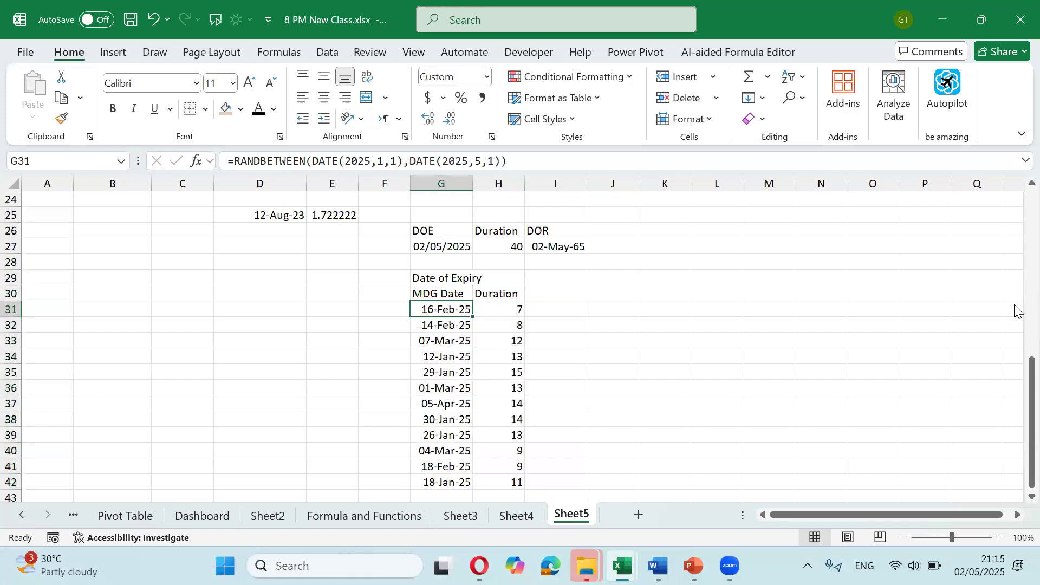
key(Up)
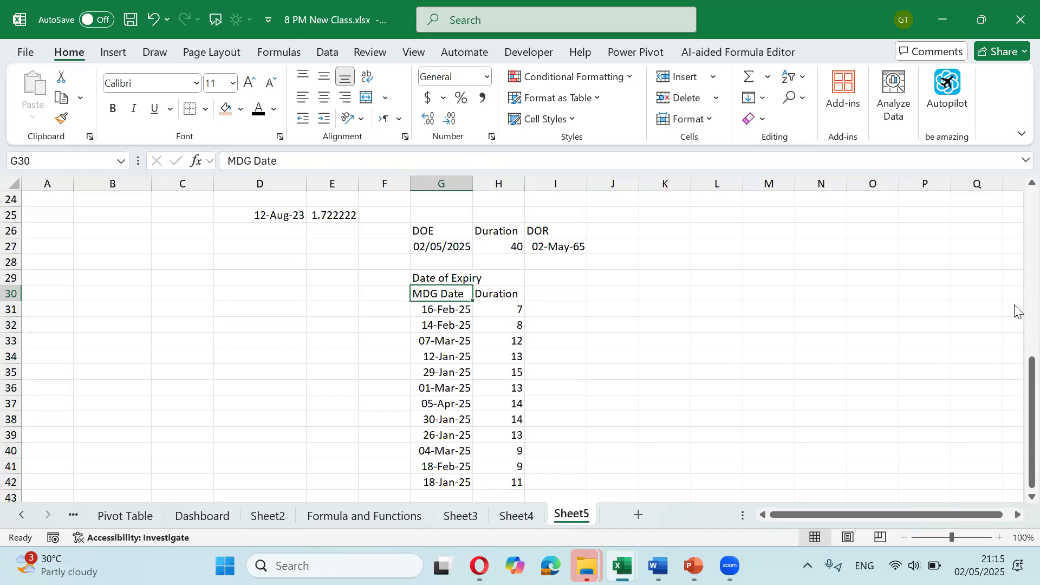
key(Down)
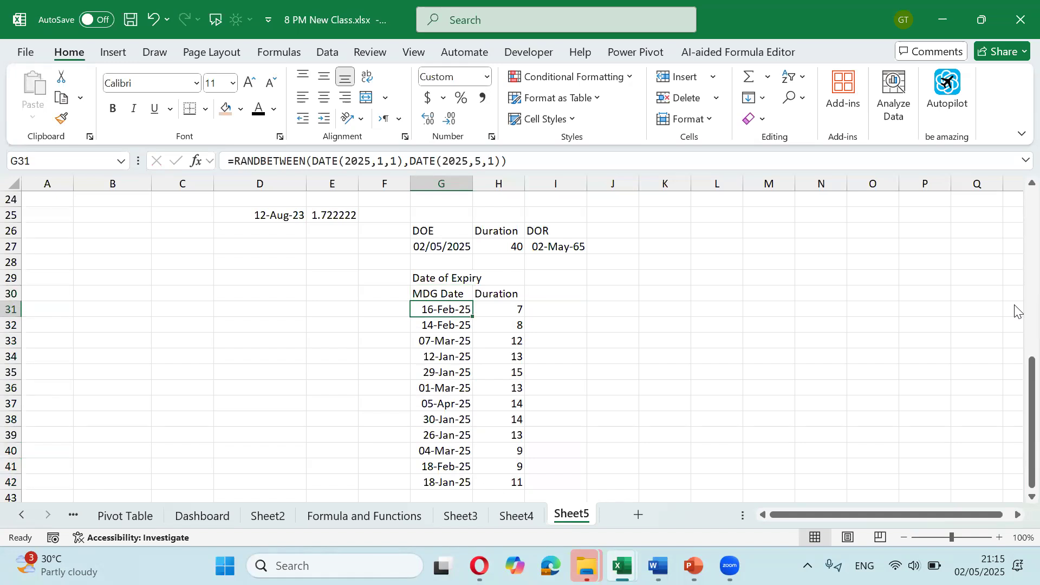
key(Right)
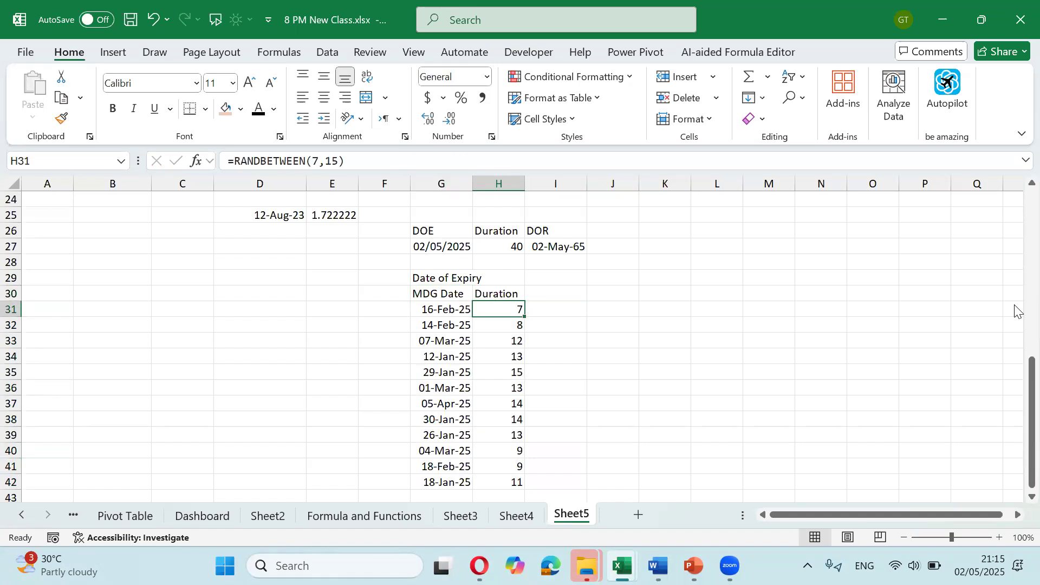
Step: Add the heading Date of Expiry in I30, beside the Duration heading
key(Up)
key(Right)
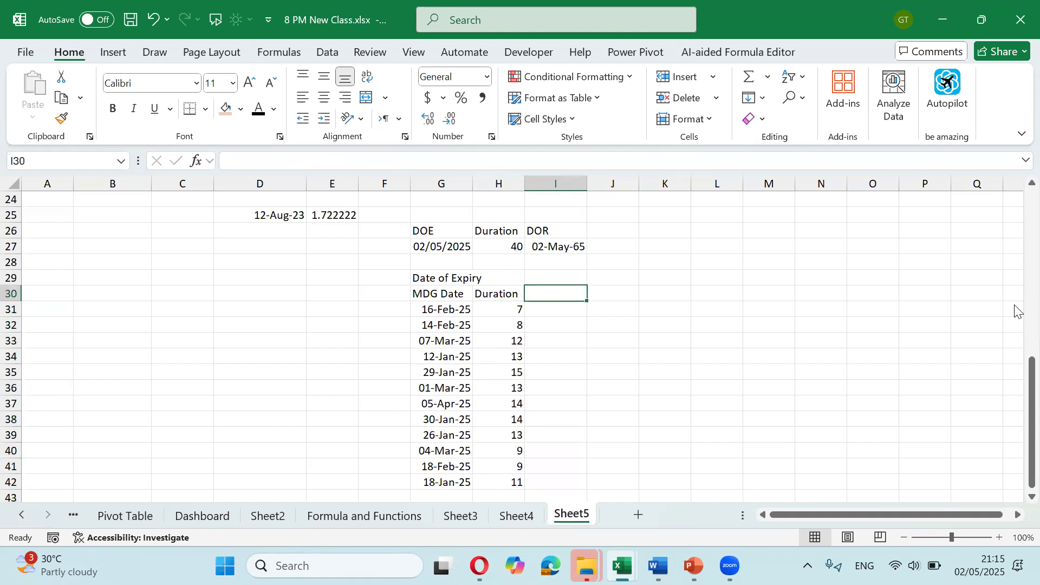
text(Date of Epiry)
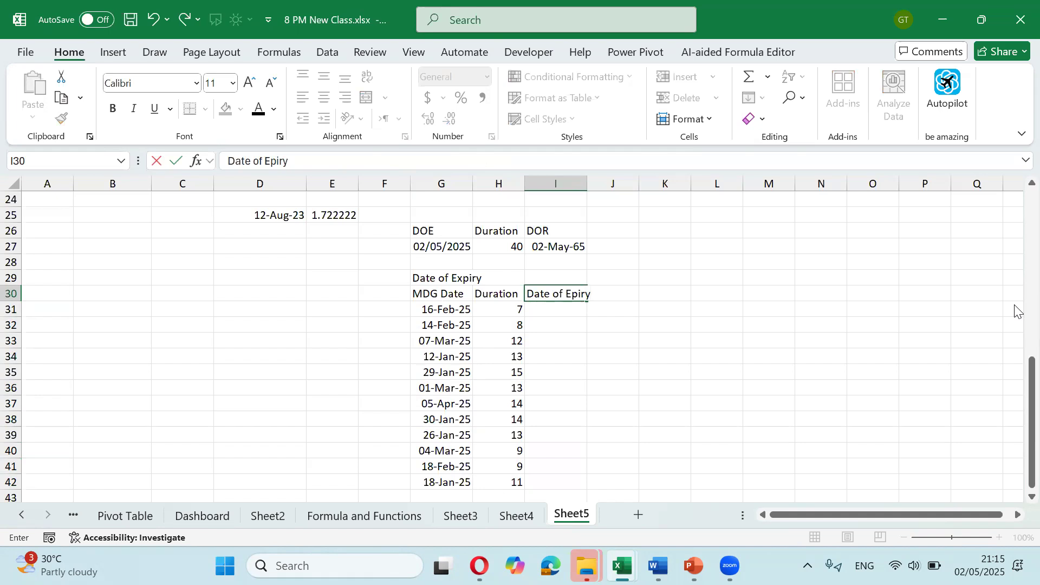
key(F2)
key(Left)
key(Left)
key(Left)
key(Left)
text(e)
key(Return)
key(Up)
key(F2)
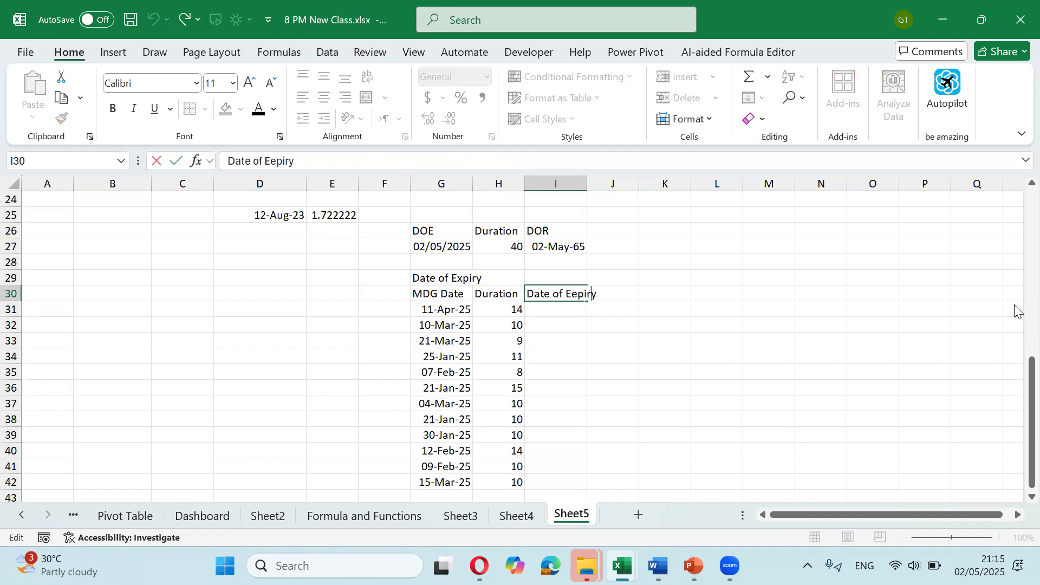
key(BackSpace)
text(x)
key(Return)
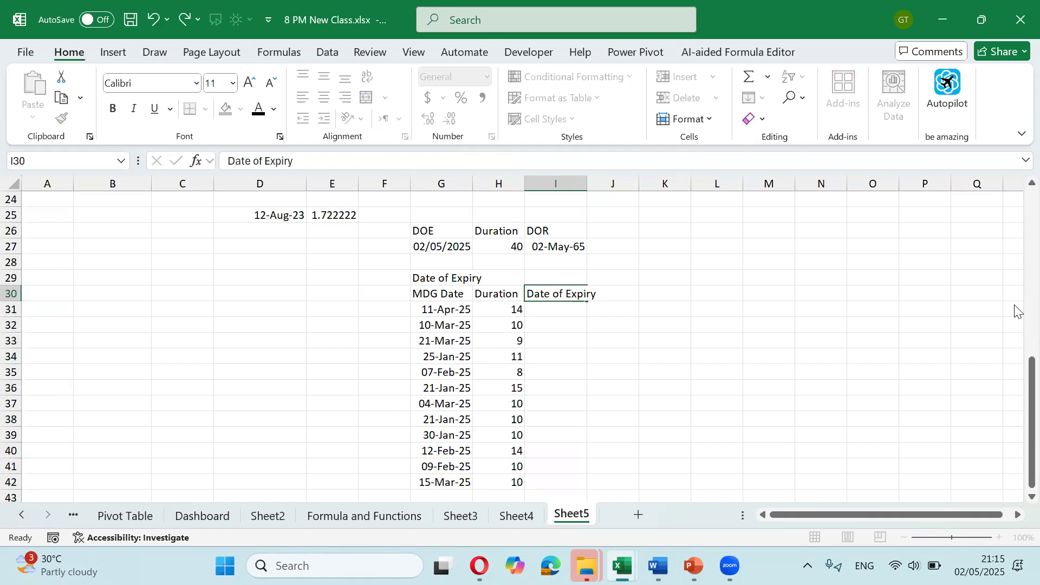
Step: Calculate the first expiry date in I31 with =EDATE(G31,H31)
text(=edate)
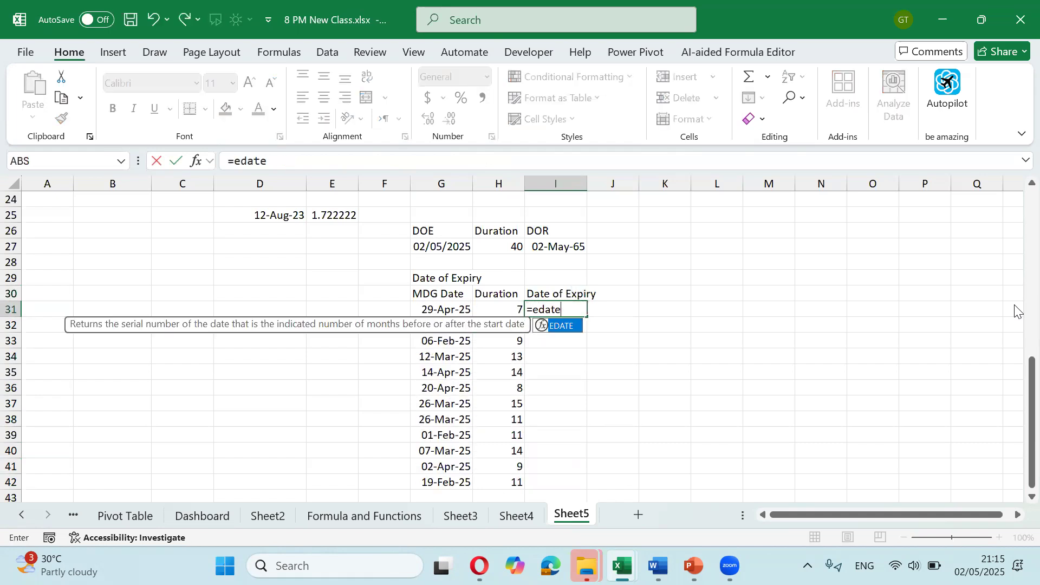
key(Tab)
key(Left)
key(Left)
text(,)
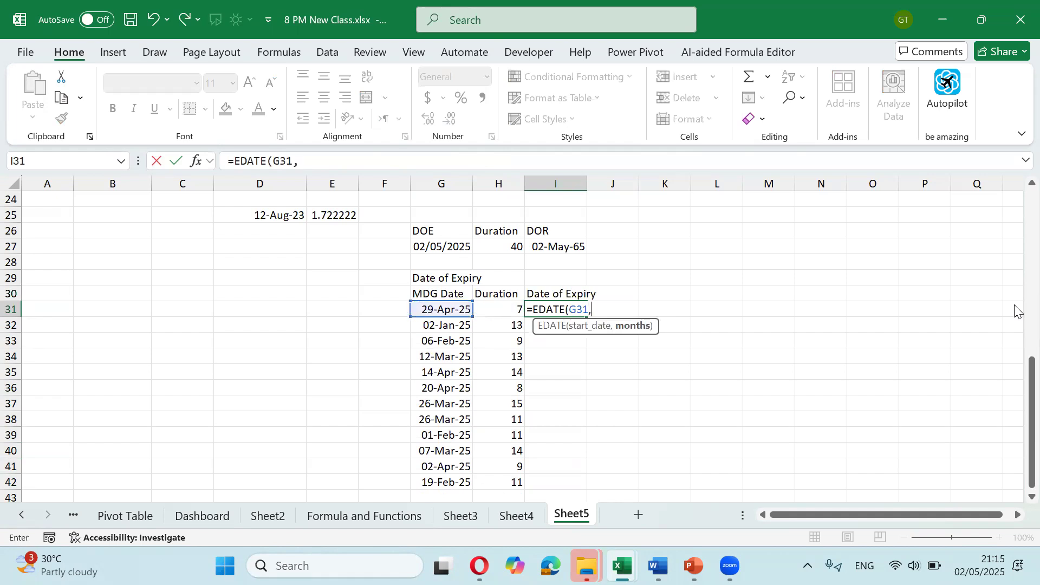
key(Left)
key(ctrl+Return)
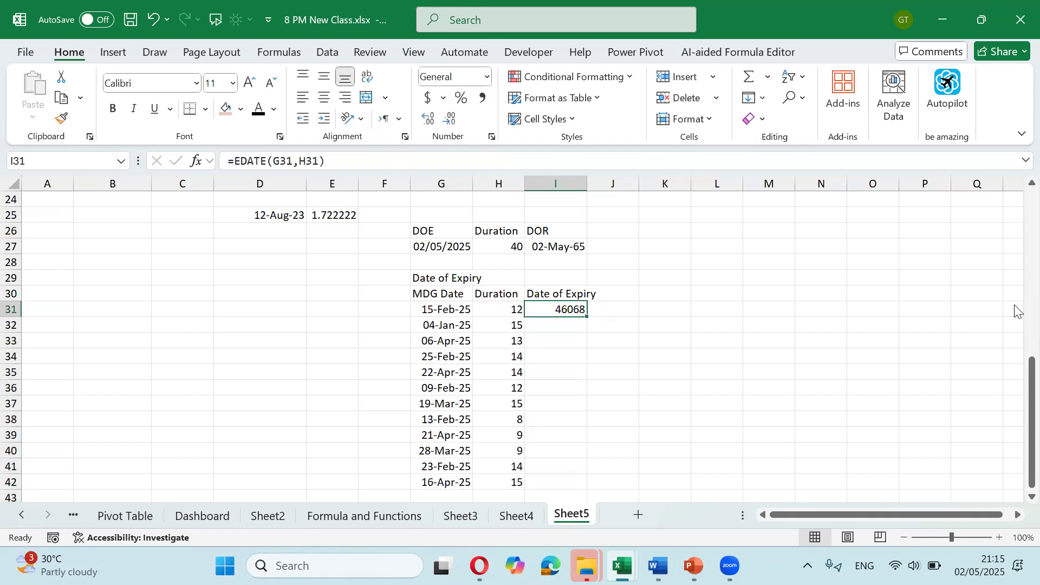
Step: Fill the EDATE formula down through I31:I42 and format the cells as day-month-year dates
key(shift+Down)
key(shift+Down)
key(shift+Down)
key(shift+Down)
key(shift+Down)
key(shift+Down)
key(shift+Down)
key(shift+Down)
key(shift+Down)
key(shift+Down)
key(shift+Down)
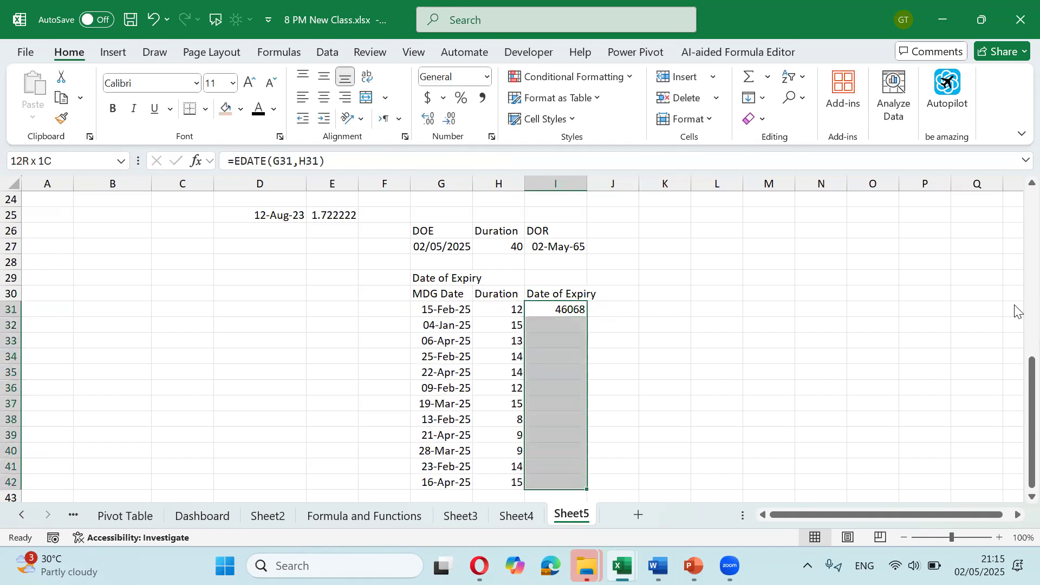
key(ctrl+d)
key(ctrl+shift+3)
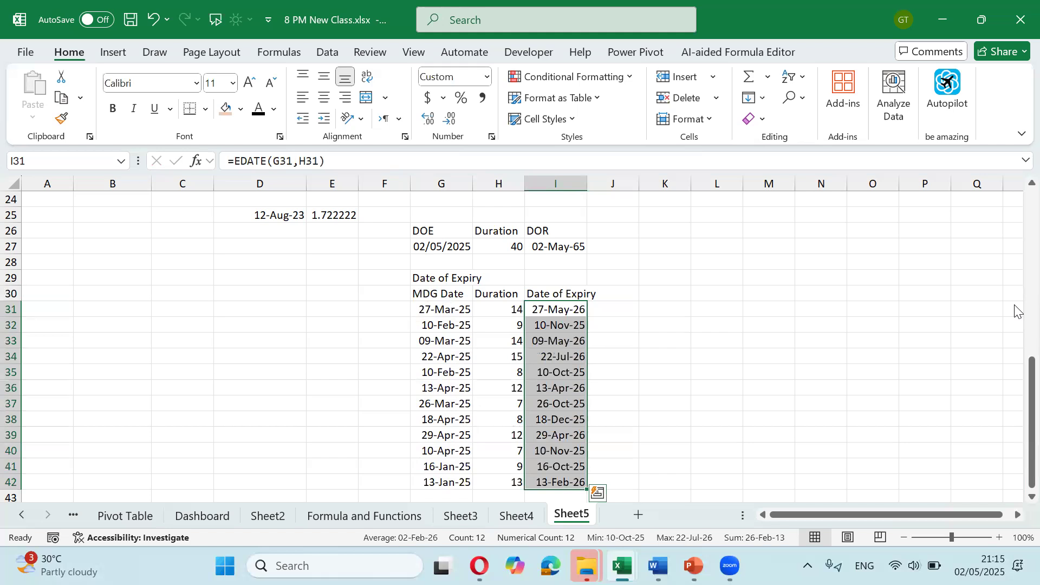
Step: Add the function name Datedif in B43, below the expiry table's last row
key(Up)
key(Left)
key(Home)
key(Up)
key(Right)
key(ctrl+Up)
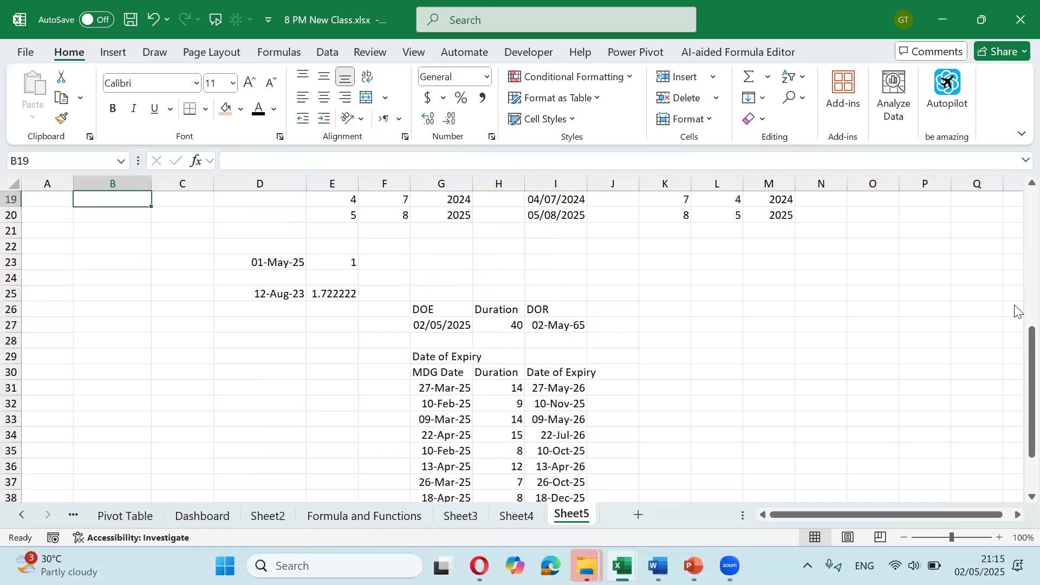
key(Up)
key(Up)
key(Up)
key(Down)
key(Down)
key(Down)
key(Down)
key(Down)
key(Down)
key(Down)
key(Down)
key(Down)
key(Down)
key(Down)
key(Down)
key(Down)
key(Down)
key(Down)
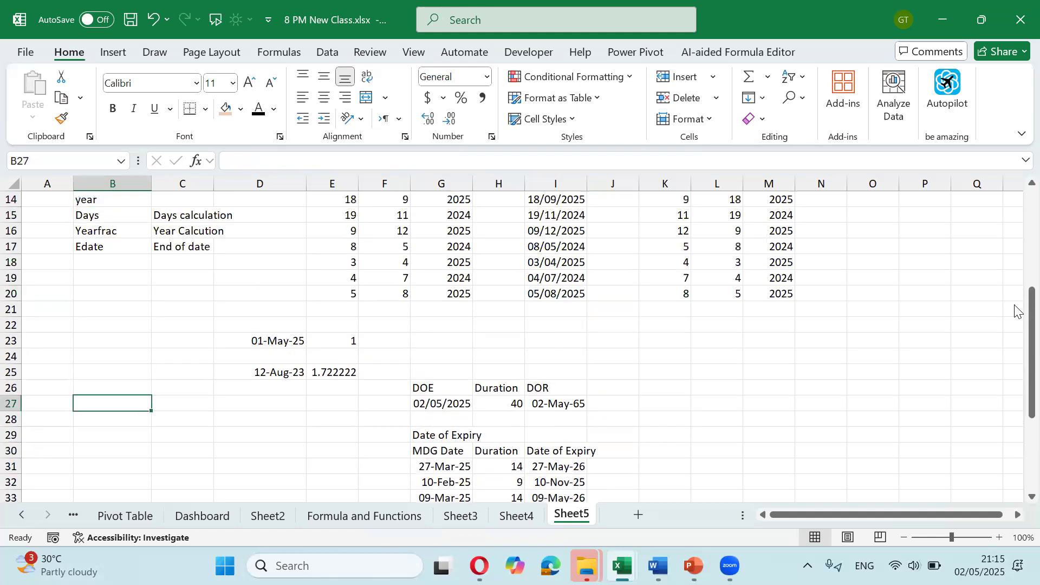
key(Down)
key(Down)
key(Down)
key(Down)
key(Down)
key(Down)
key(Down)
key(Down)
key(Down)
key(Down)
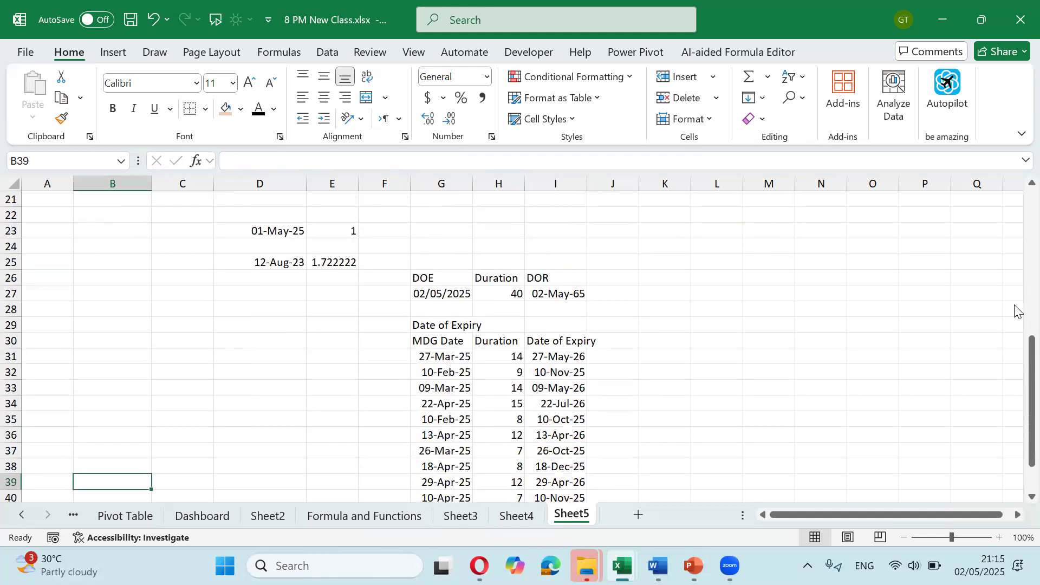
key(Down)
key(Down)
key(Down)
key(Down)
key(Down)
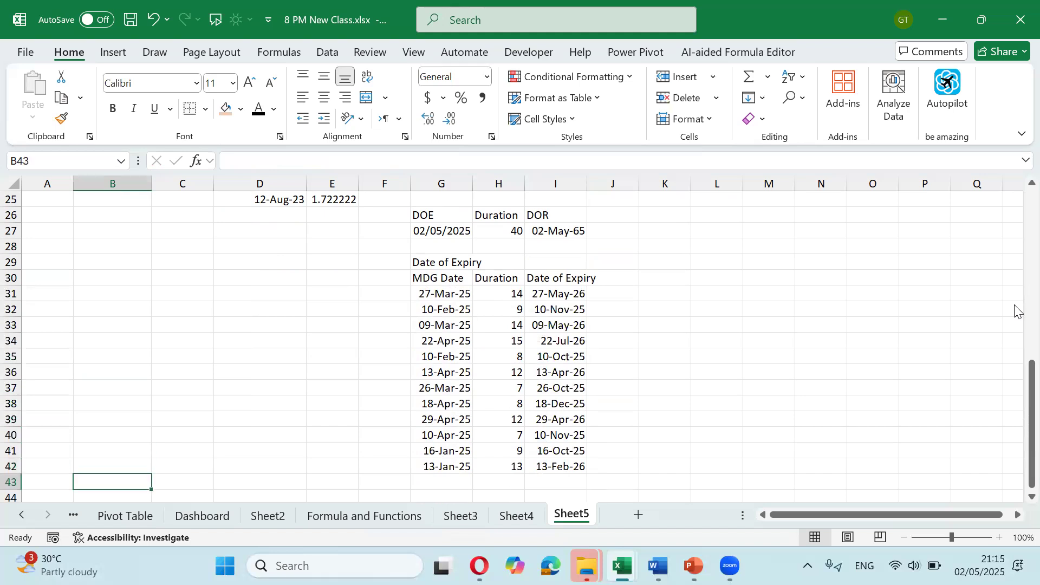
key(Up)
text(Dat)
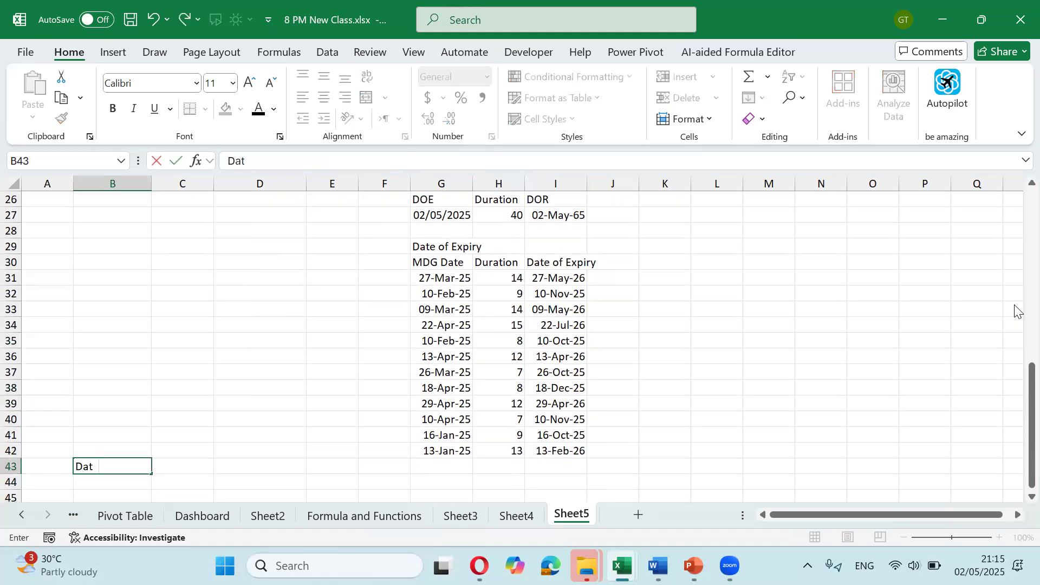
text(edif)
key(Return)
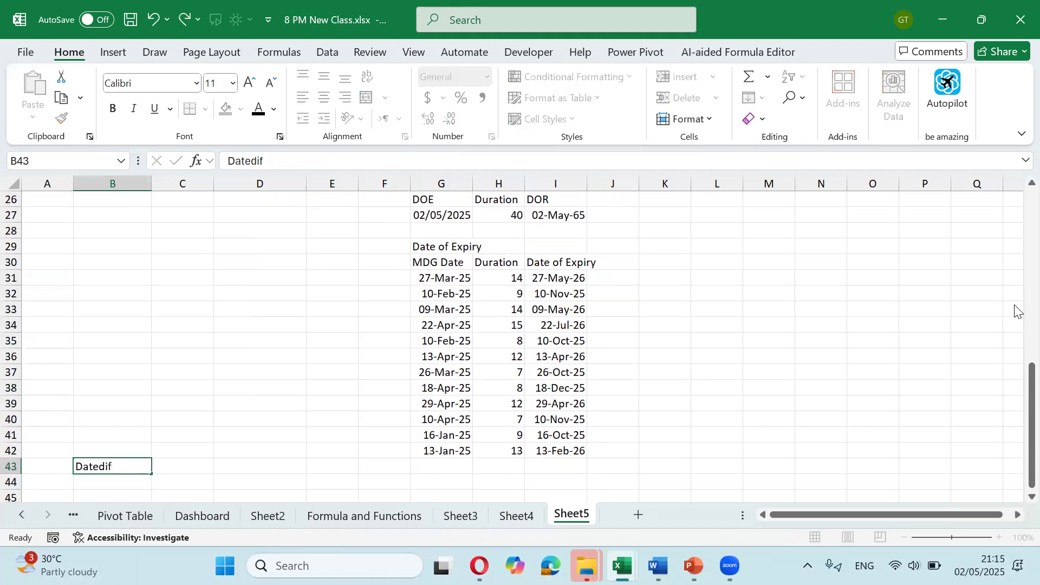
key(Down)
key(Down)
key(Down)
key(Down)
key(Down)
key(Up)
key(Up)
key(Up)
key(Up)
key(Up)
key(Up)
key(Up)
key(Up)
key(Down)
key(Down)
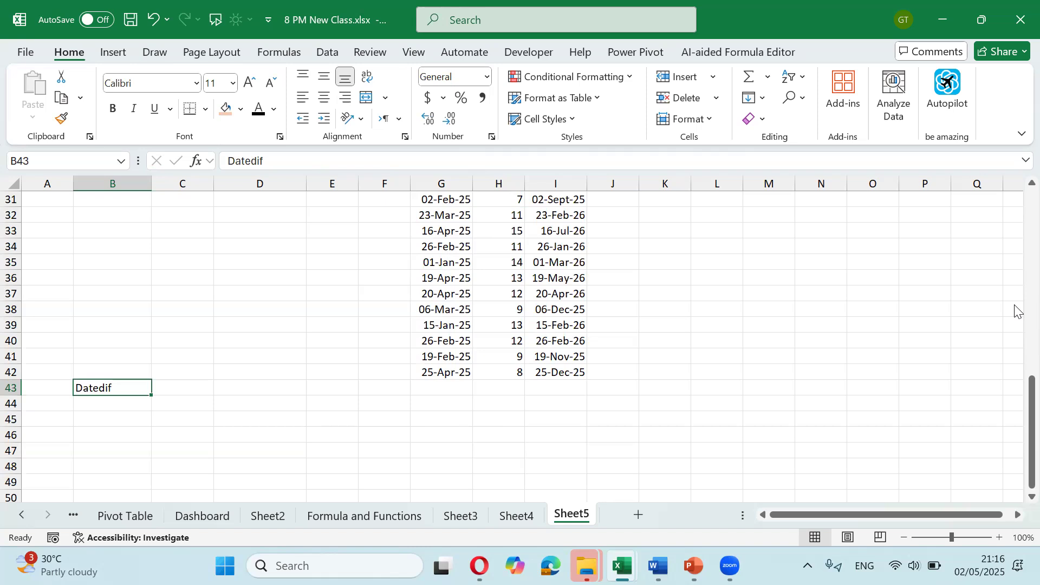
key(Right)
key(Right)
key(Right)
key(Right)
key(Right)
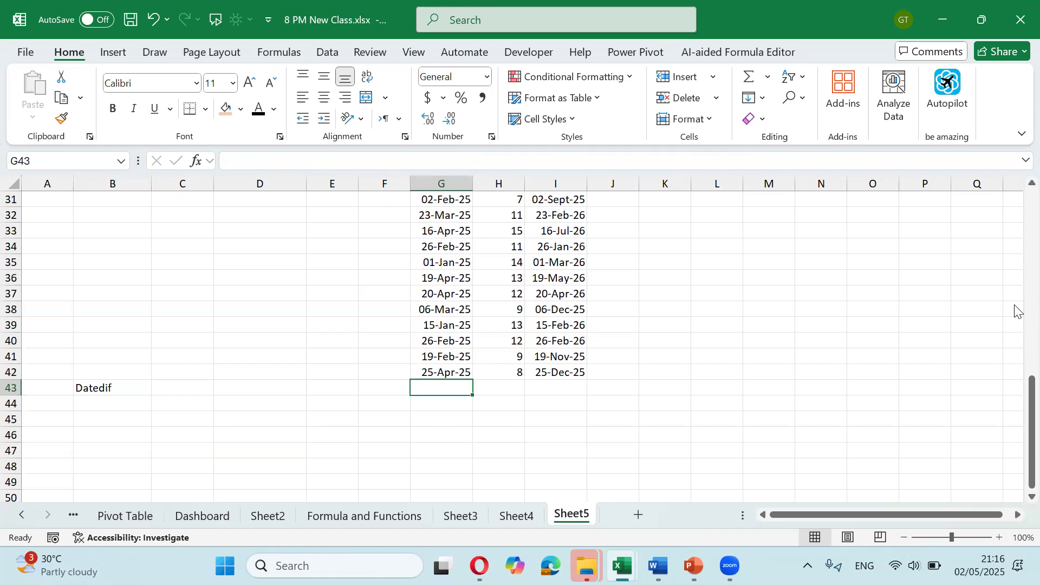
Step: Bring up the argument hints of EDATE and SUM in C43, clearing each function name from the formula
key(Left)
key(Left)
key(Left)
key(Left)
text(=edat)
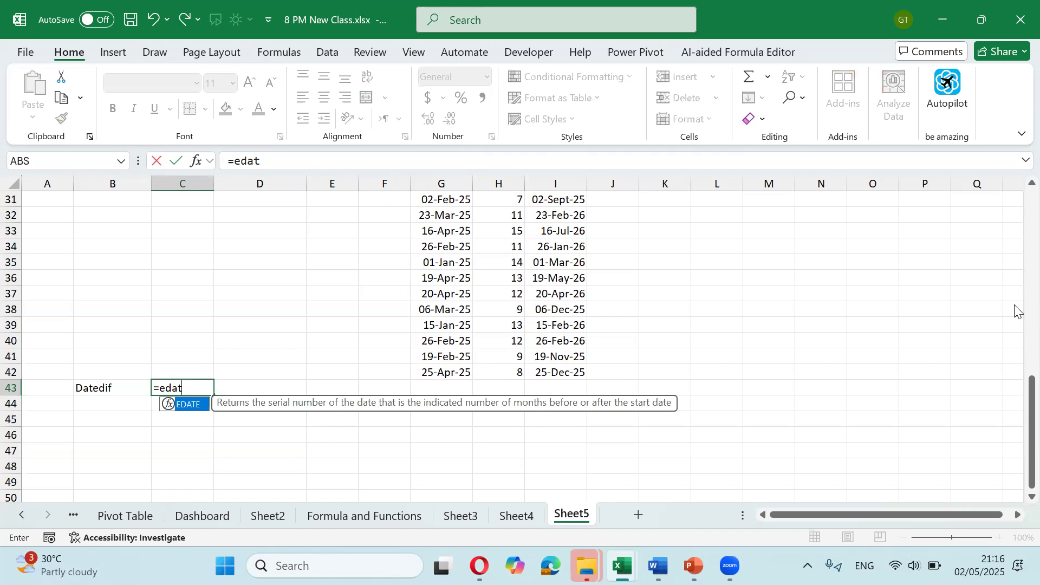
key(Tab)
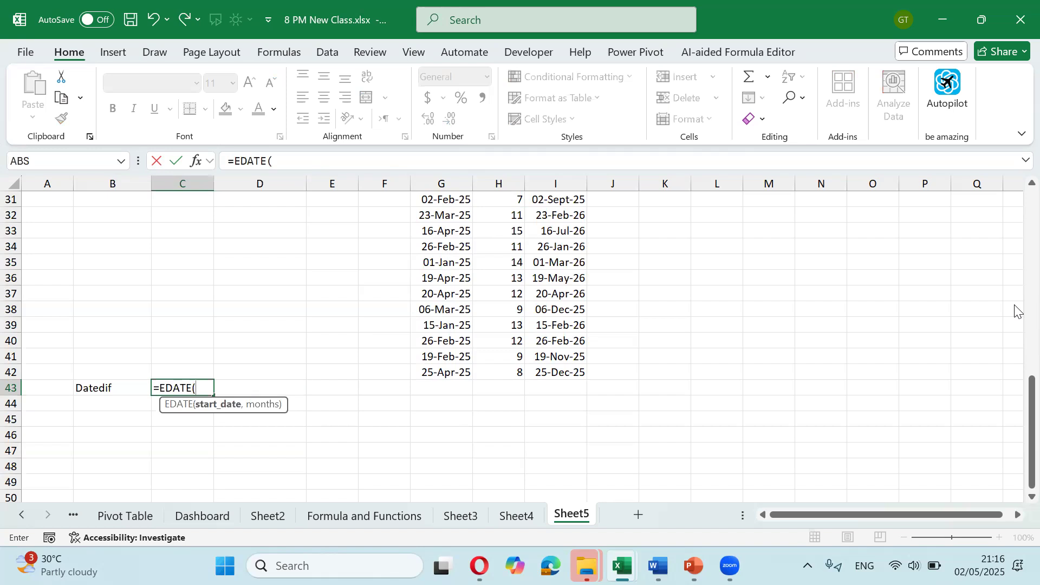
key(BackSpace)
key(BackSpace)
key(BackSpace)
key(BackSpace)
key(BackSpace)
key(BackSpace)
text(sum)
key(Tab)
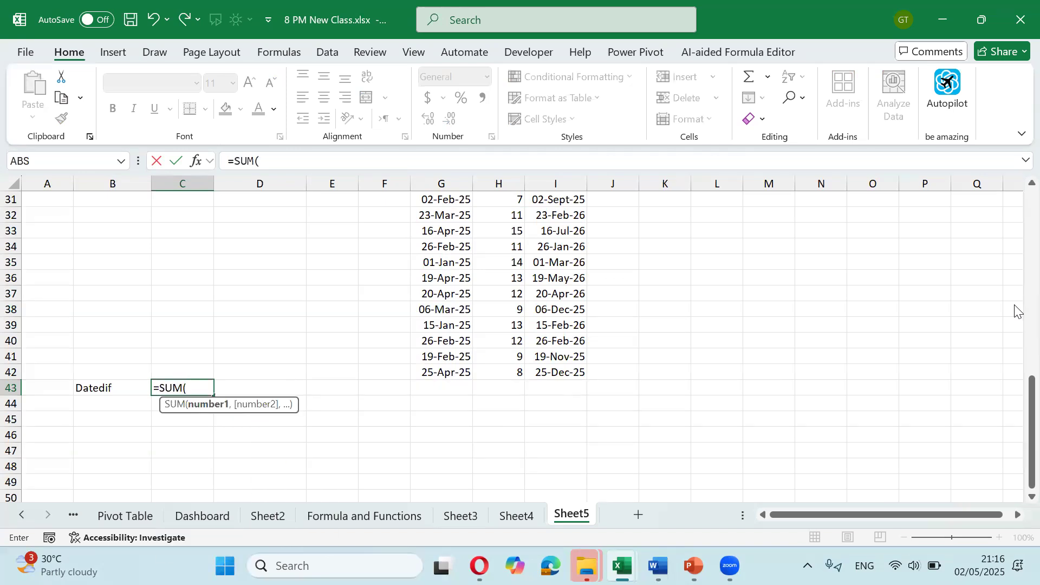
key(BackSpace)
key(BackSpace)
key(BackSpace)
key(BackSpace)
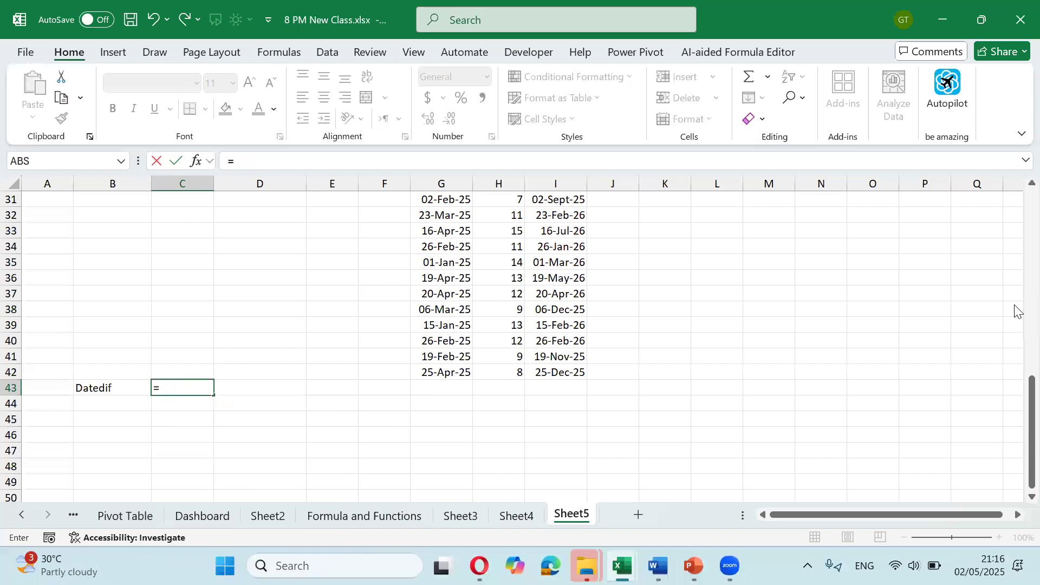
Step: Start a DATEDIF formula in C43 to check its suggestions and argument hint, and cancel the entry
text(da)
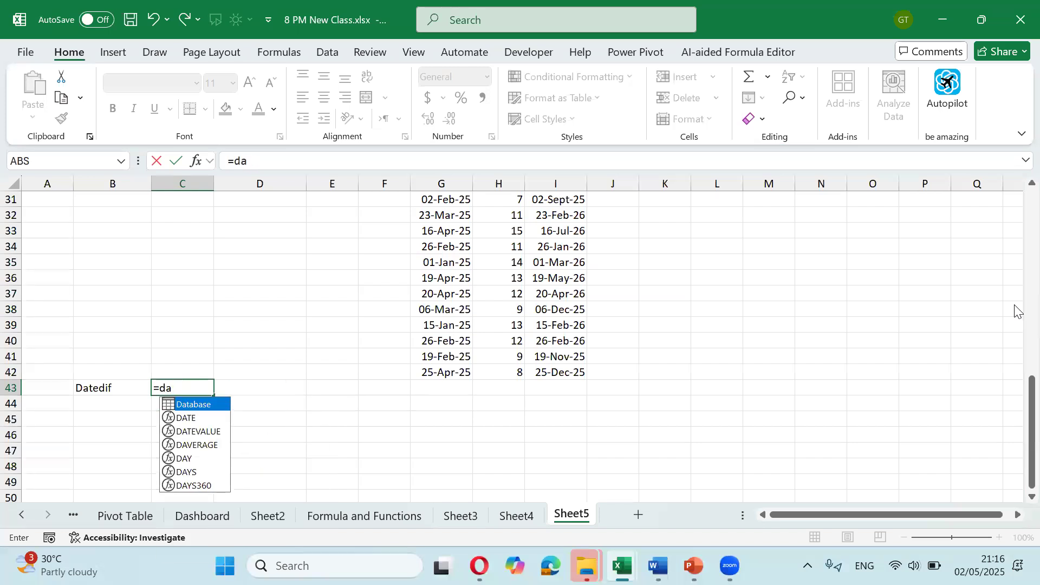
text(ted)
key(BackSpace)
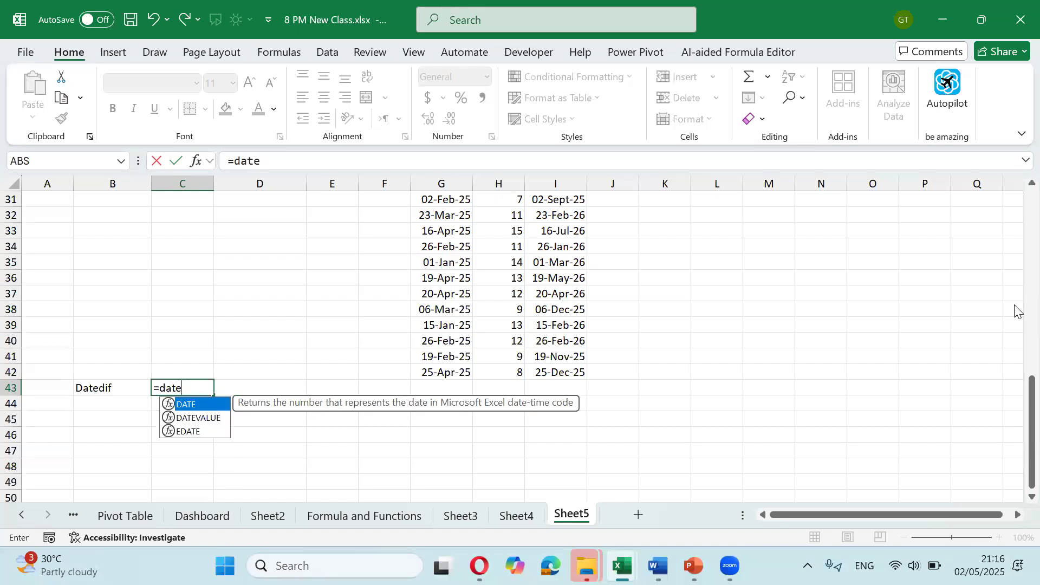
text(dif)
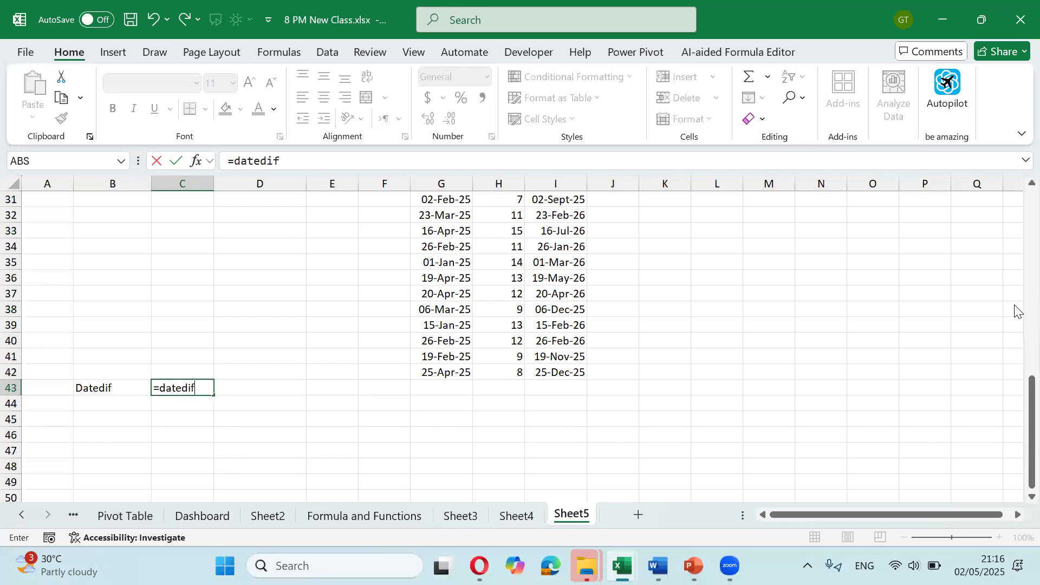
text(()
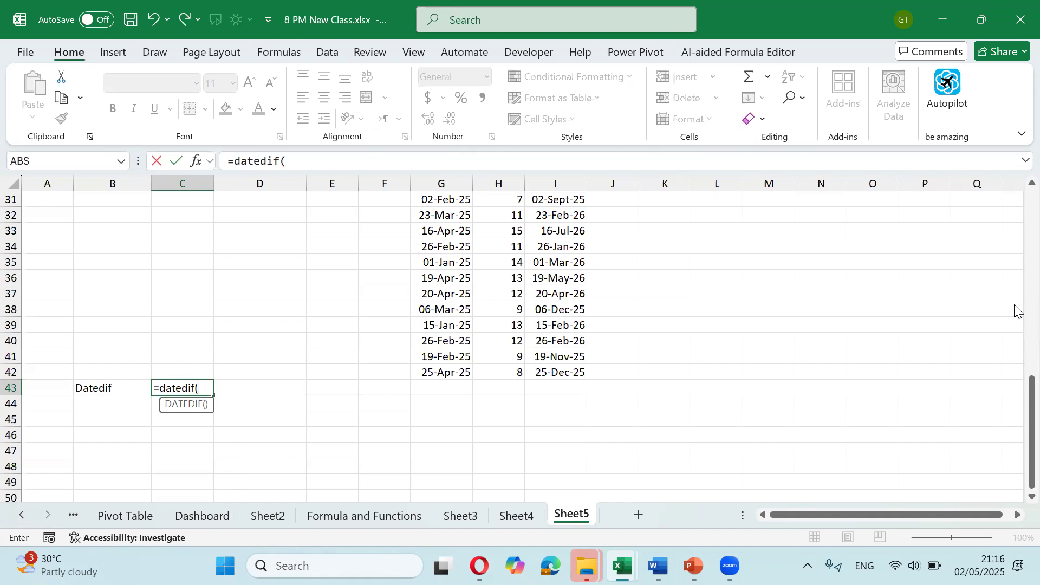
key(Escape)
key(Right)
key(Right)
key(Right)
key(Right)
key(Up)
key(Up)
key(Up)
key(Up)
key(Up)
key(Up)
key(Up)
key(Up)
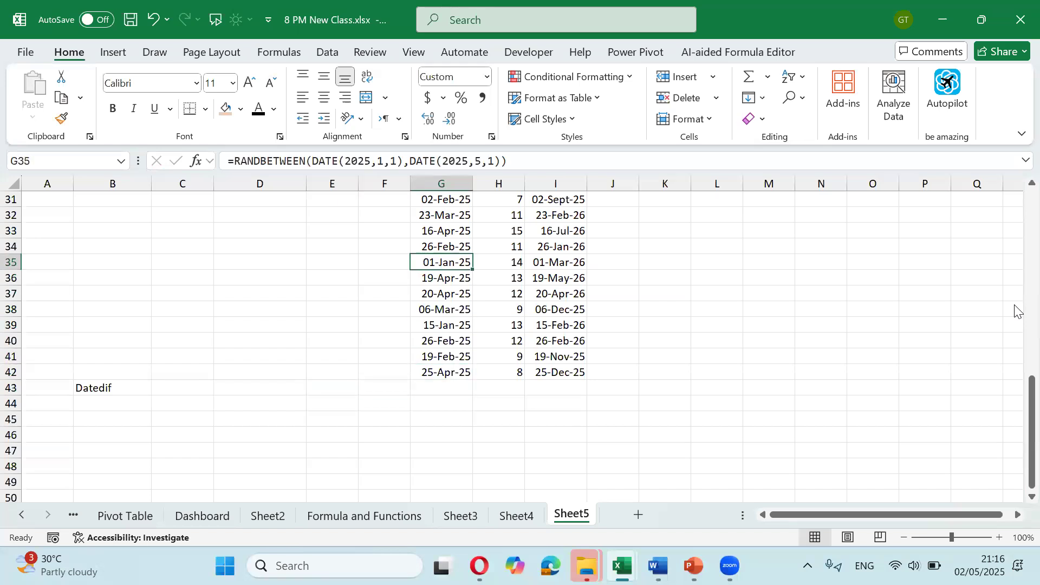
Step: Look back through the earlier date tables on Sheet5 for a date formula to reuse in the DATEDIF example
key(Up)
key(Up)
key(Up)
key(Up)
key(Up)
key(Up)
key(Up)
key(Up)
key(Up)
key(Up)
key(Up)
key(Up)
key(Up)
key(Up)
key(Up)
key(Up)
key(Up)
key(Up)
key(Up)
key(Up)
key(Left)
key(Down)
key(Down)
key(Right)
key(Right)
key(Right)
key(Down)
key(Down)
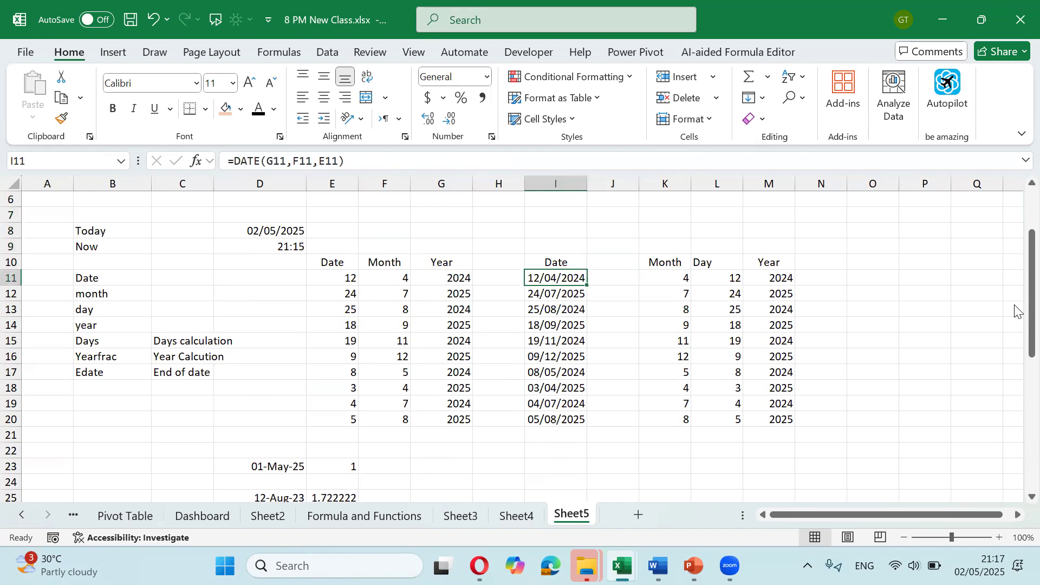
key(Down)
key(Down)
key(Down)
key(Down)
key(Down)
key(Down)
key(Down)
key(Down)
key(Down)
key(Down)
key(Down)
key(Down)
key(Down)
key(Down)
key(Down)
key(Down)
key(Down)
key(Down)
key(Down)
key(Down)
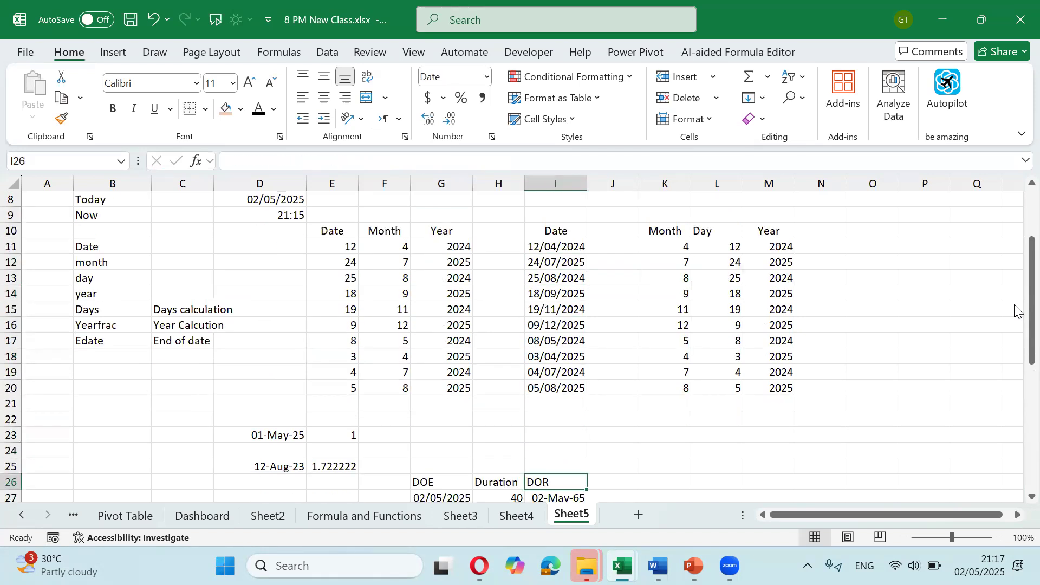
Step: Copy the random-date formula from G31 and paste only the formula into D44
key(Up)
key(Up)
key(Up)
key(Up)
key(Left)
key(Left)
key(Up)
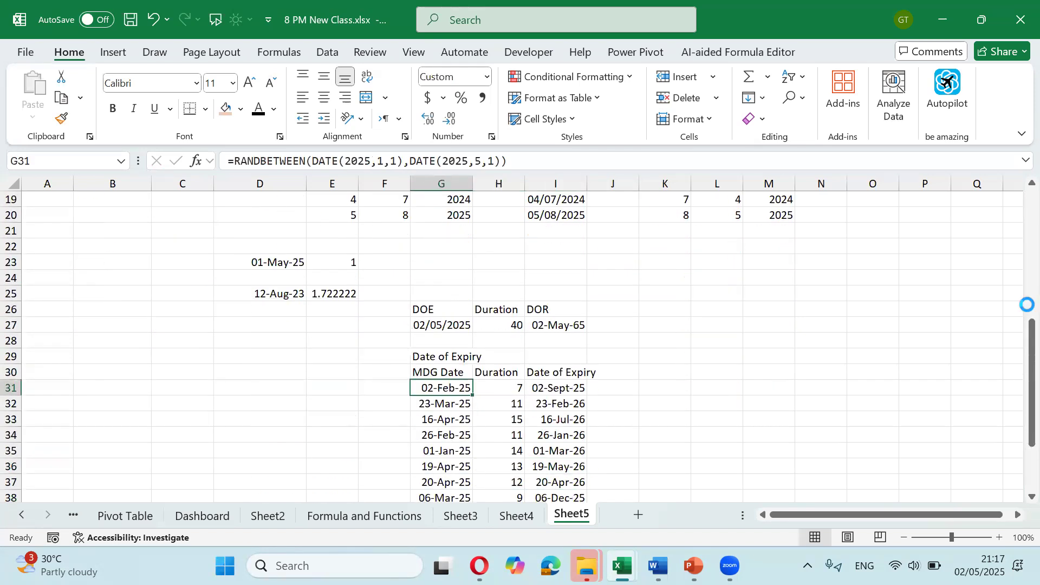
key(ctrl+c)
key(Down)
key(Down)
key(Down)
key(Down)
key(Down)
key(Down)
key(Down)
key(Down)
key(Down)
key(Down)
key(Down)
key(Down)
key(Down)
key(Down)
key(Down)
key(Down)
key(Down)
key(Down)
key(Down)
key(Down)
key(Down)
key(Down)
key(Down)
key(Down)
key(Up)
key(Up)
key(Up)
key(Up)
key(Up)
key(Up)
key(Up)
key(Up)
key(Up)
key(Up)
key(Up)
key(Up)
key(Up)
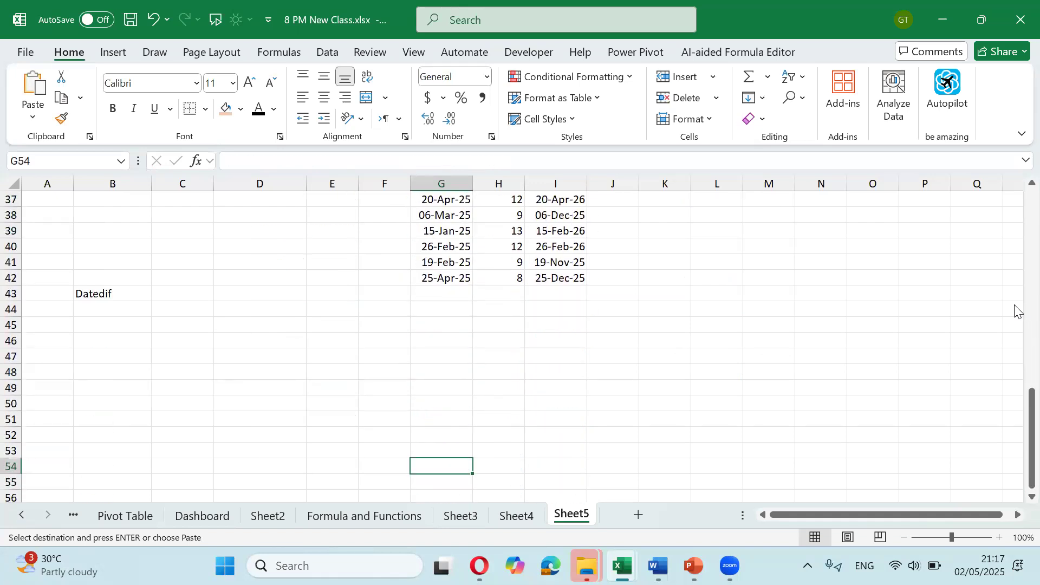
key(Left)
key(Left)
key(Left)
key(Down)
key(Down)
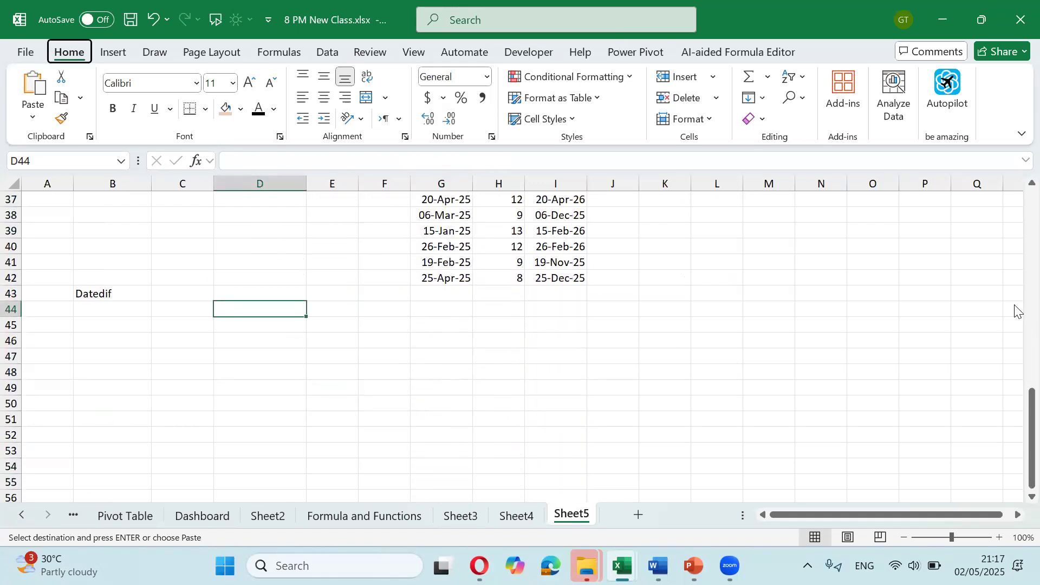
key(ctrl+alt+v)
key(v)
key(f)
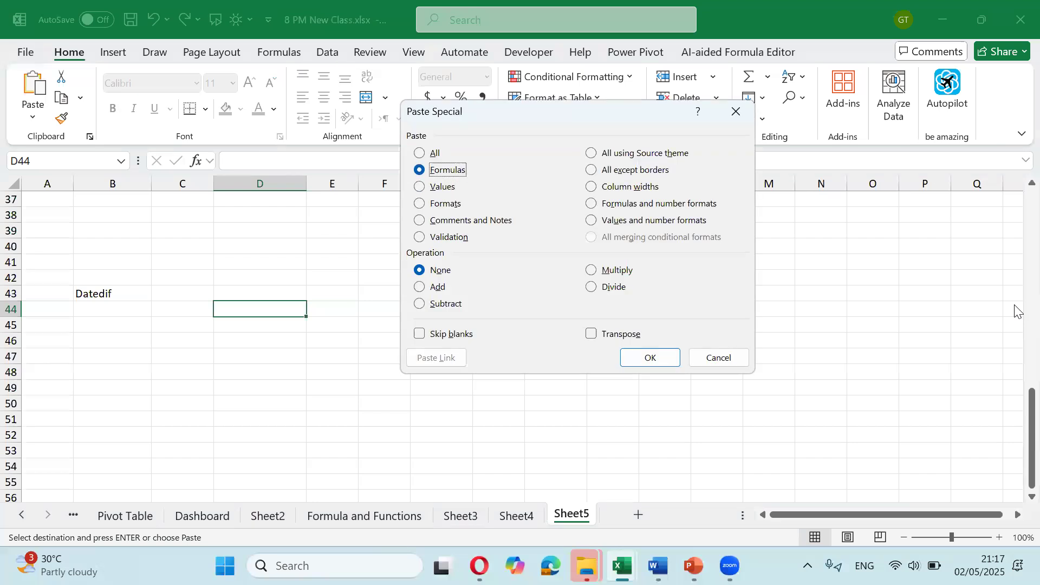
key(Return)
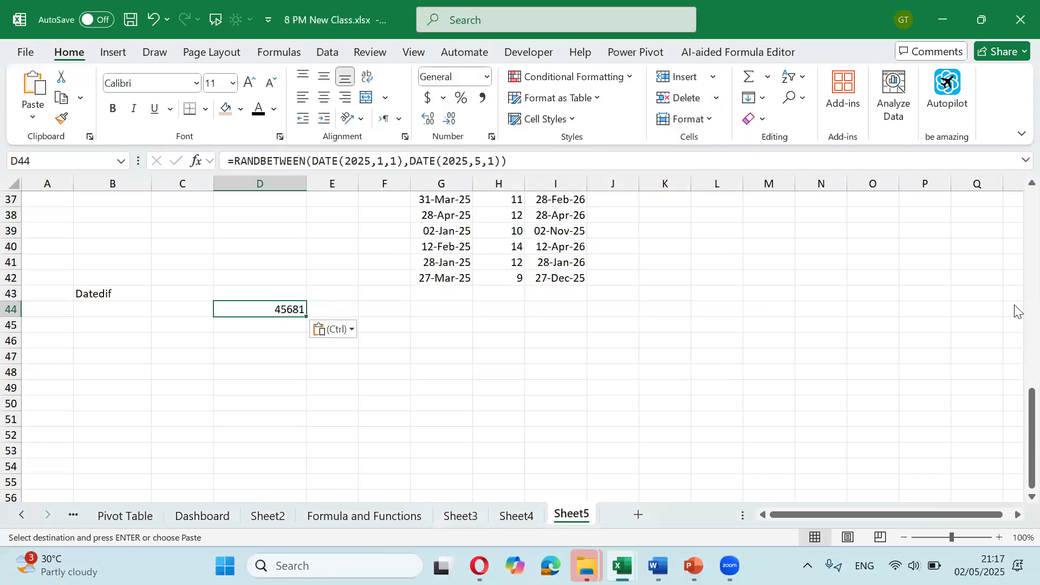
Step: Change the starting year in D44's RANDBETWEEN formula to 1970
key(F2)
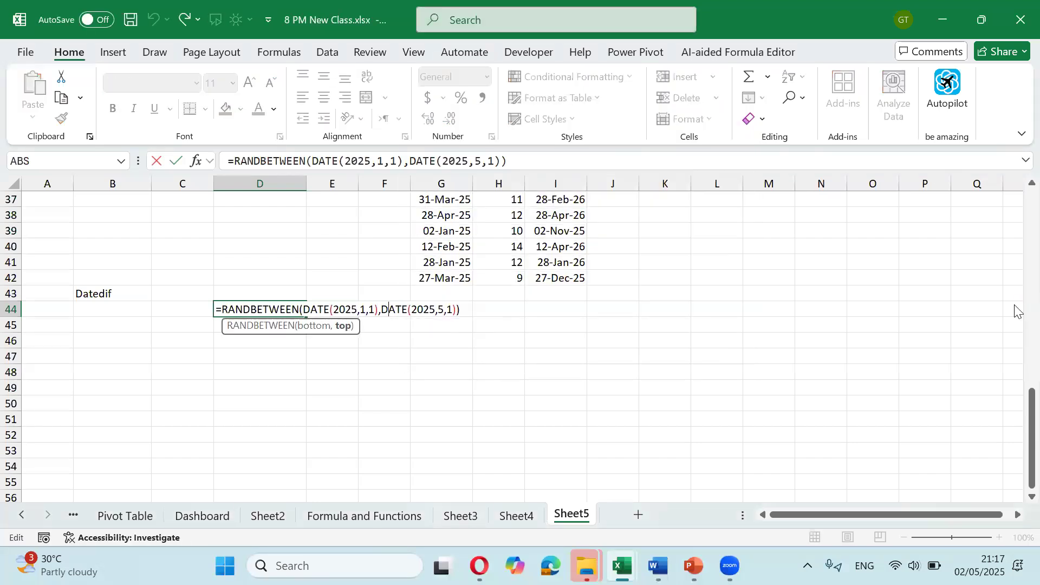
key(Left)
key(Left)
key(Left)
key(Left)
key(shift+Left)
key(shift+Left)
key(shift+Left)
key(shift+Left)
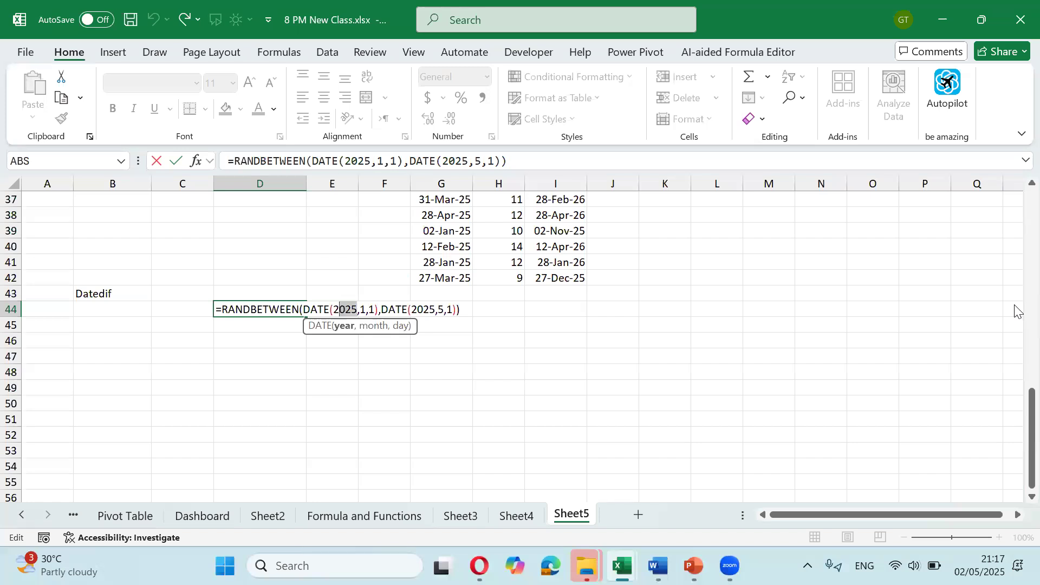
text(1970)
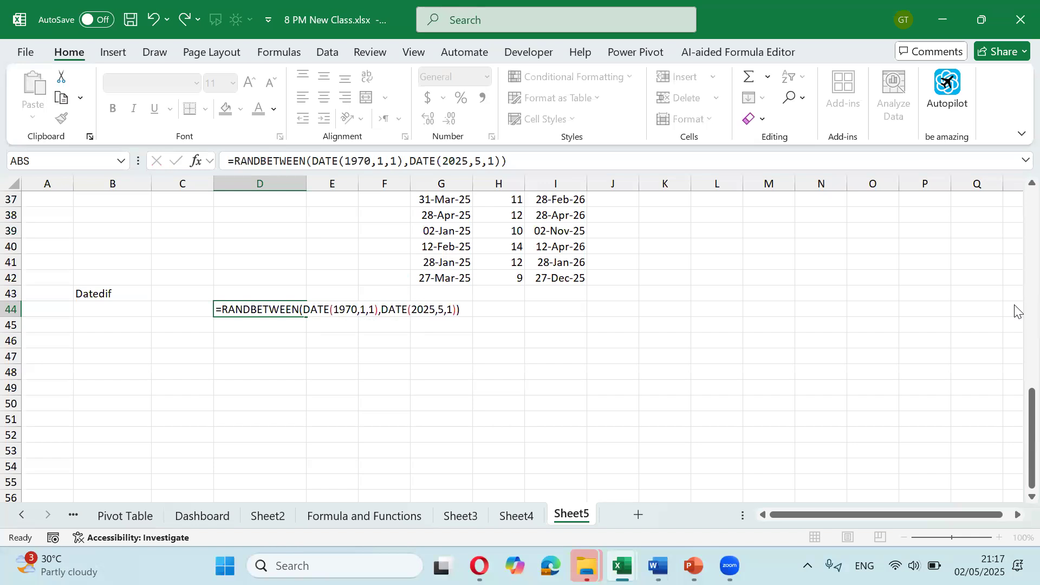
key(ctrl+Return)
Step: Fill the random-date formula down through D44:D58 and format the cells as day-month-year dates
key(shift+Down)
key(shift+Down)
key(shift+Down)
key(shift+Down)
key(shift+Down)
key(shift+Down)
key(shift+Down)
key(shift+Down)
key(shift+Down)
key(shift+Down)
key(shift+Down)
key(shift+Down)
key(shift+Down)
key(shift+Down)
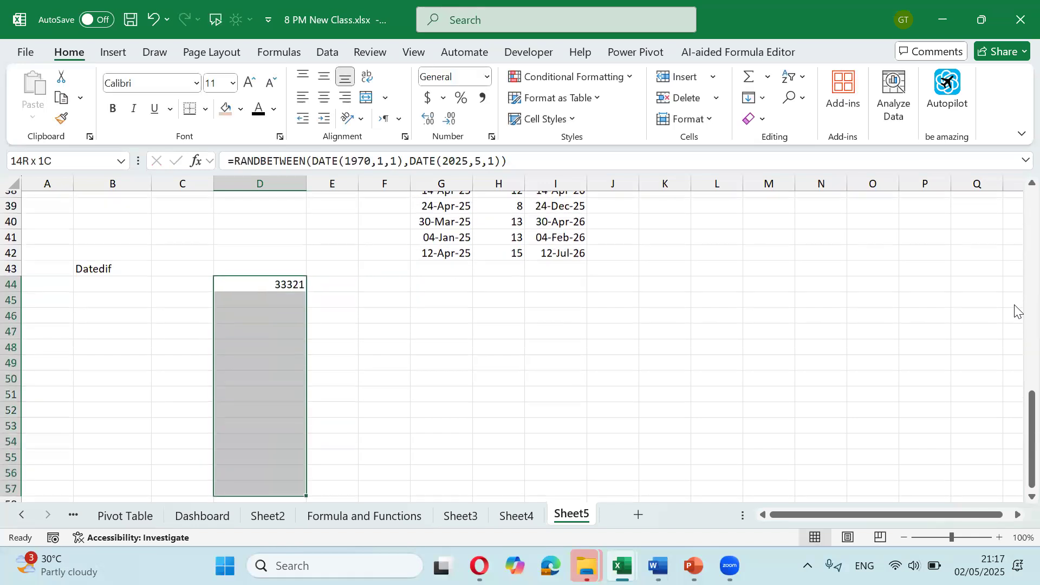
key(ctrl+d)
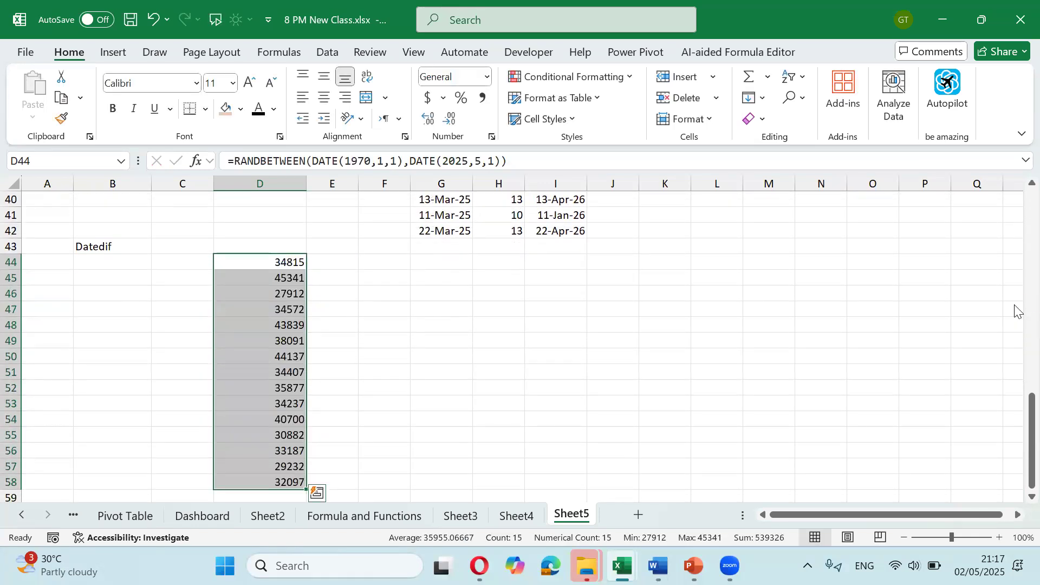
key(ctrl+shift+3)
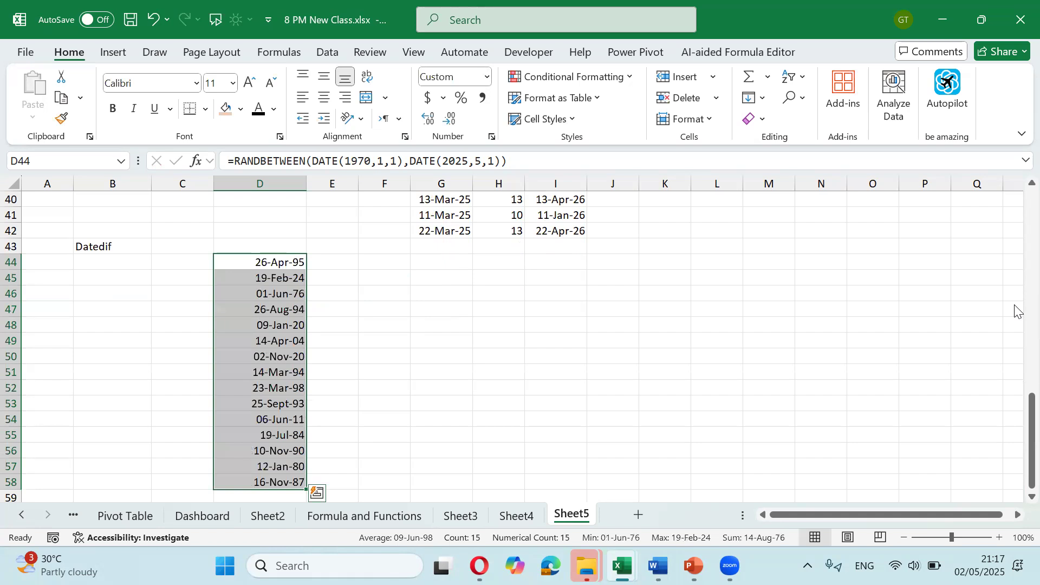
Step: Add the headings DOB in D43 and Age in E43 above the random dates
key(Up)
text(DOB)
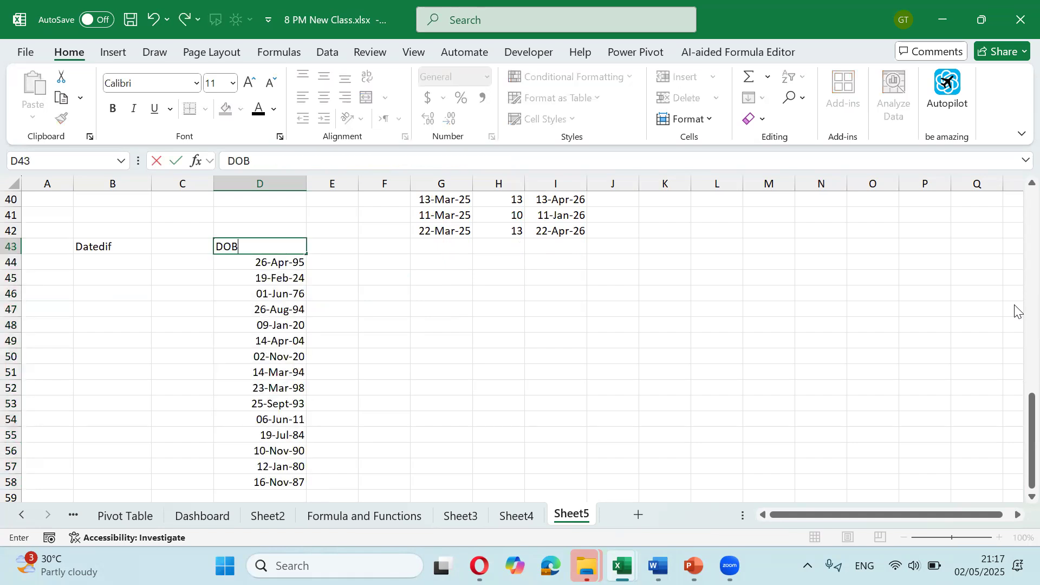
key(Tab)
text(Age)
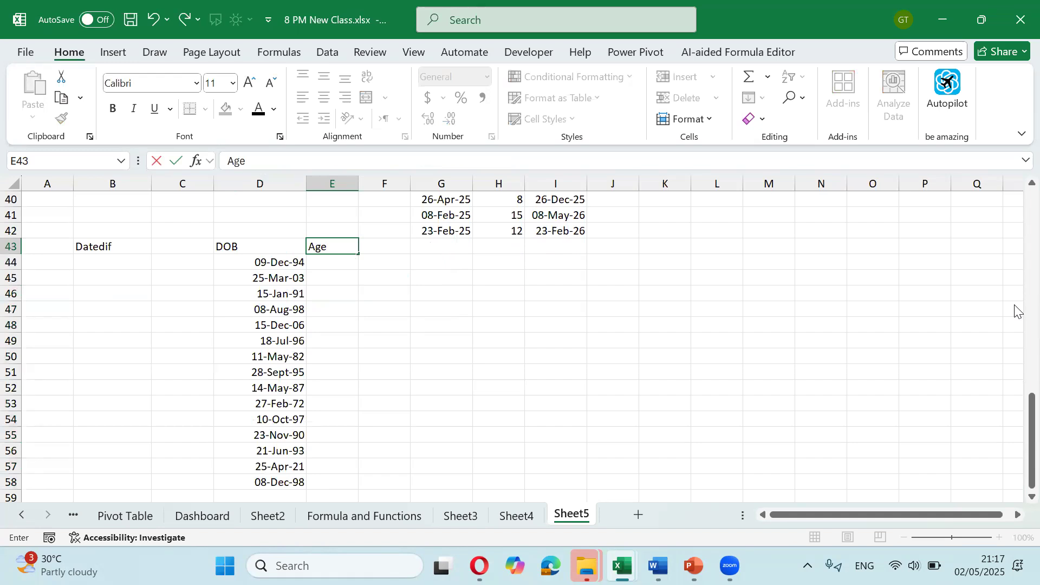
key(Return)
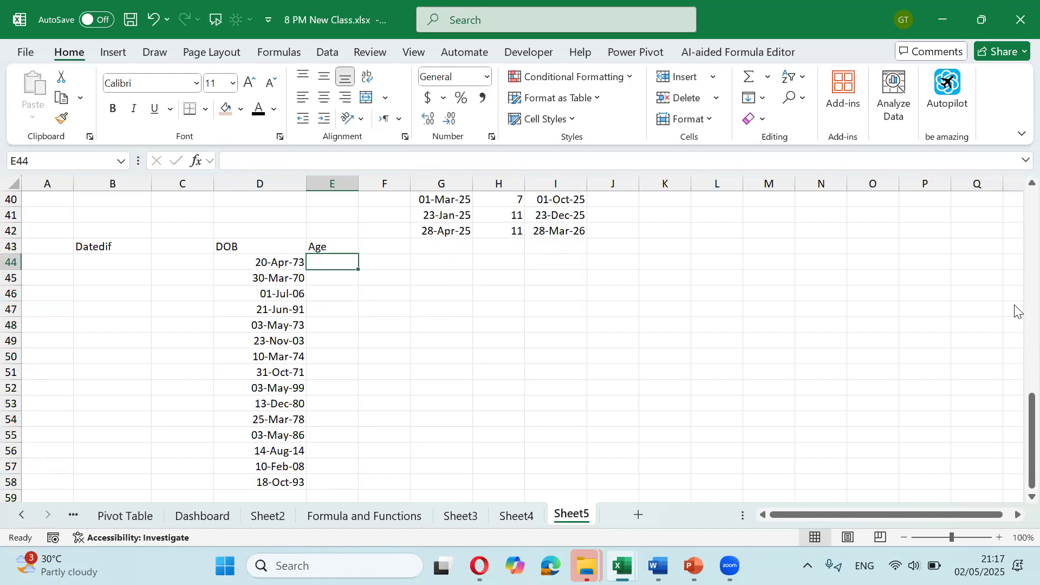
Step: Insert a blank row 44 between the DOB and Age headings and the first random date
key(Left)
key(Right)
key(Up)
key(Down)
key(Left)
key(shift+space)
key(ctrl+shift+plus)
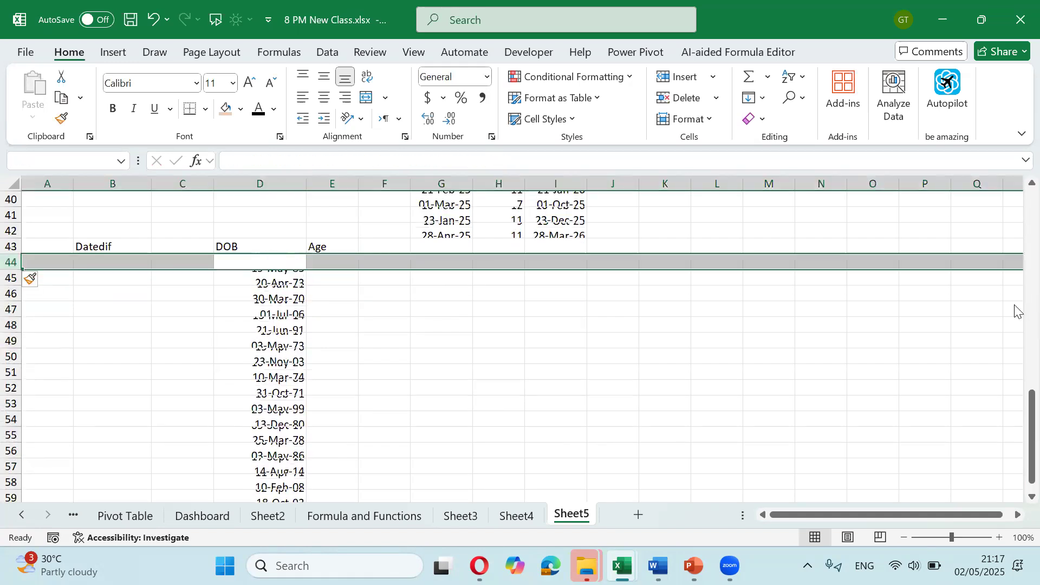
Step: Enter the subheadings Year, Months and Days in E44:G44 under Age
key(Right)
text(Year)
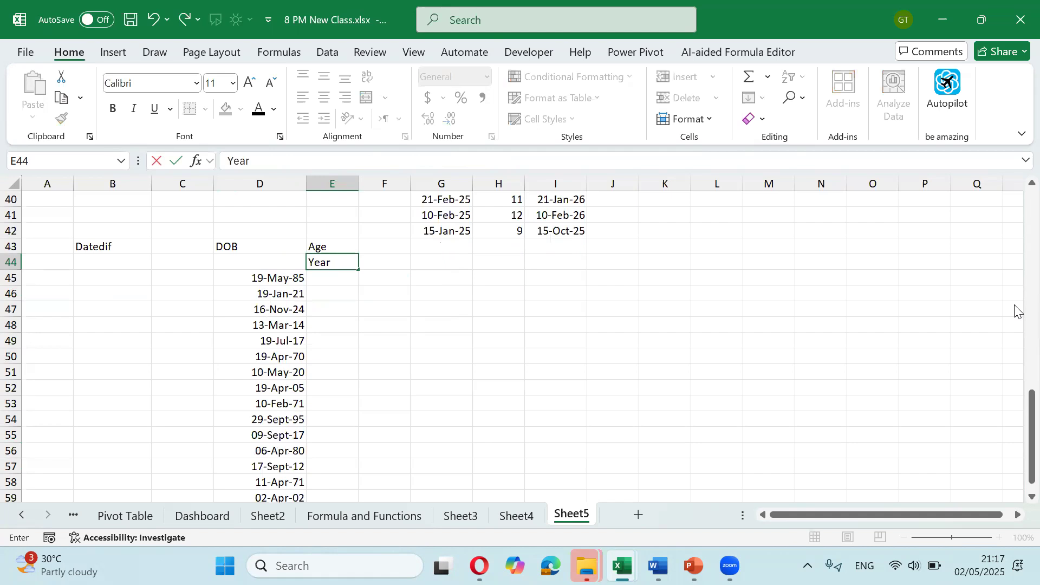
key(Tab)
text(Months)
key(Tab)
text(Days)
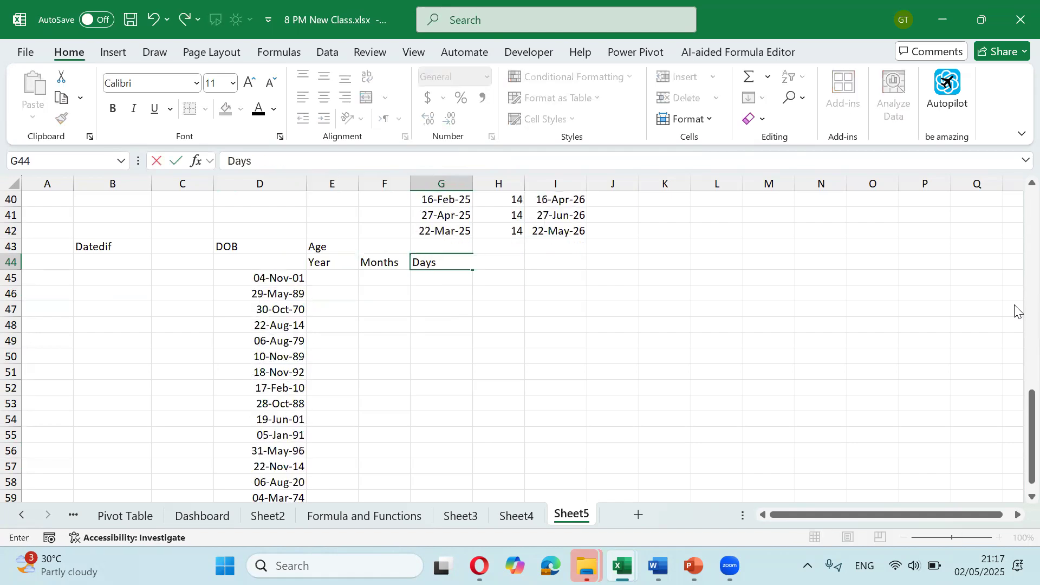
key(Return)
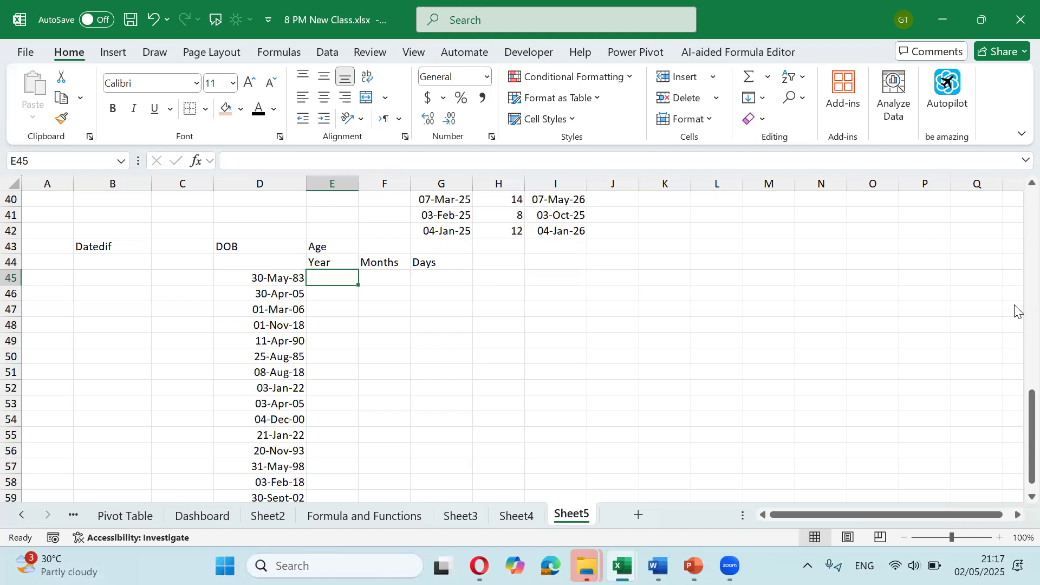
text(Date)
key(BackSpace)
key(BackSpace)
key(BackSpace)
key(BackSpace)
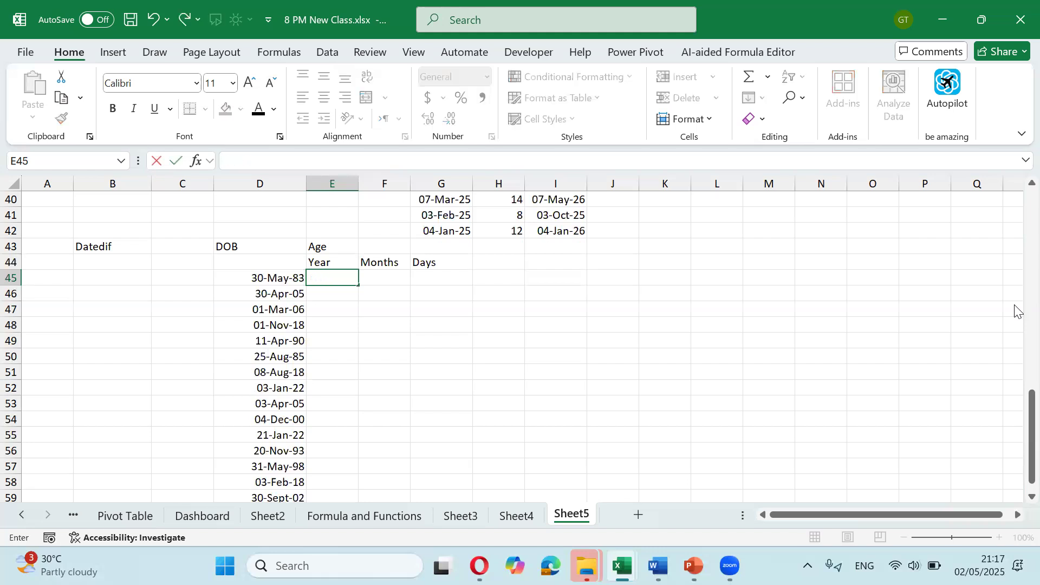
Step: Start a DATEDIF formula in E45 with D45 as the start date and the TODAY function as the end date
text(=date)
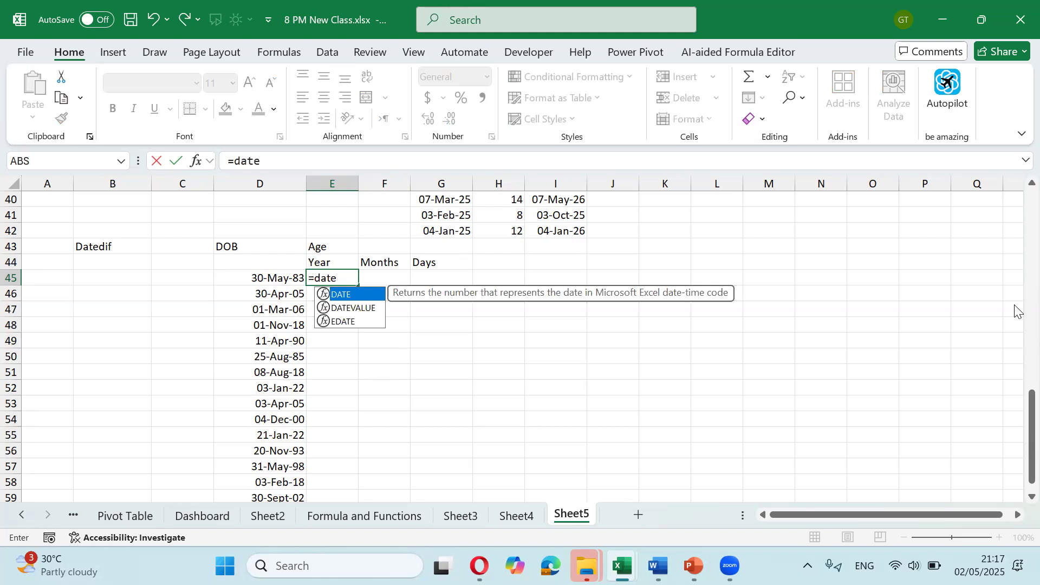
text(dif()
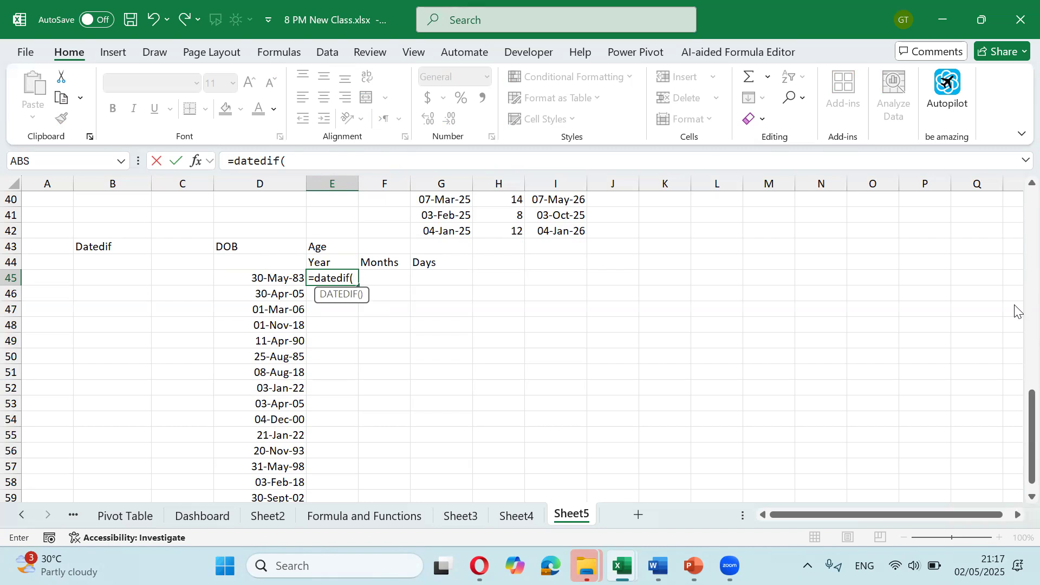
key(Left)
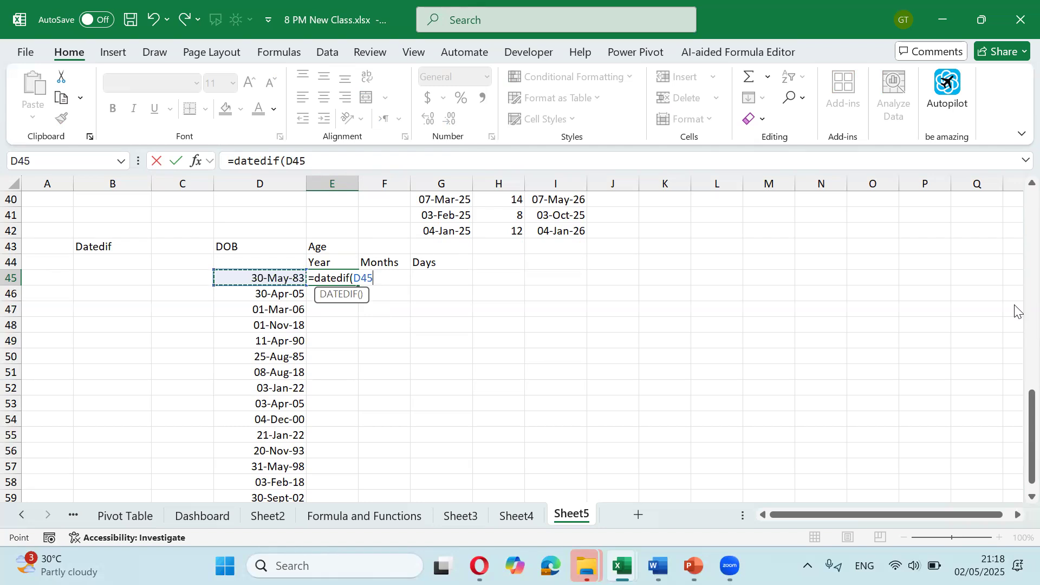
text(,)
text(tod)
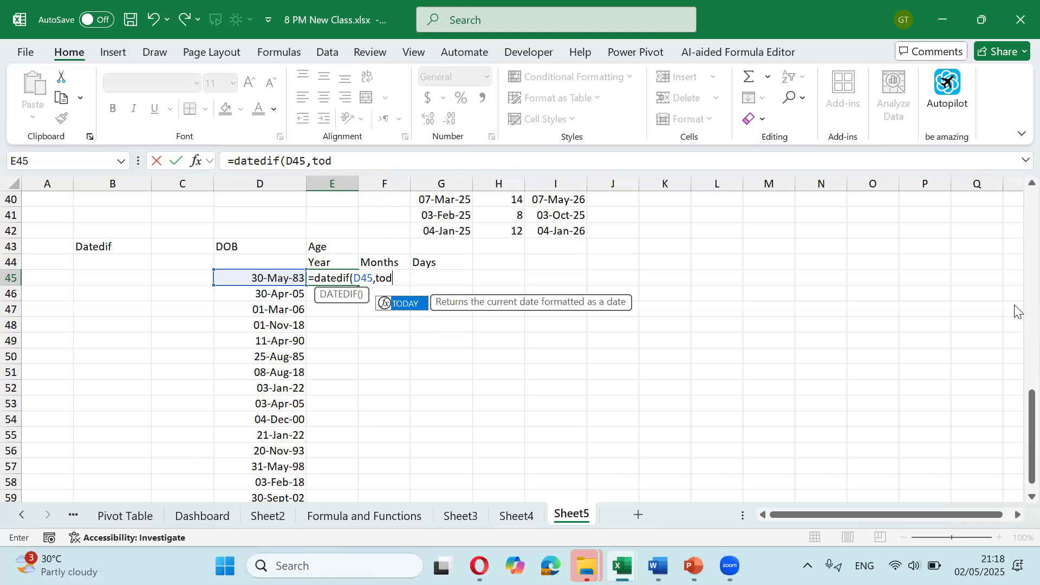
key(Tab)
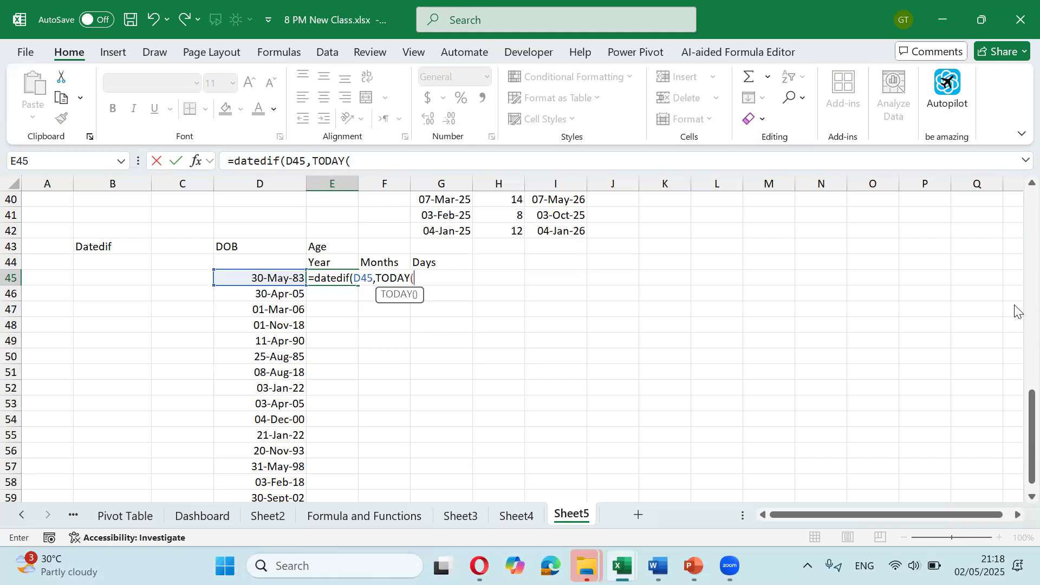
Step: Complete the age-in-years formula in E45 as =DATEDIF(D45,TODAY(),"y")
text(),)
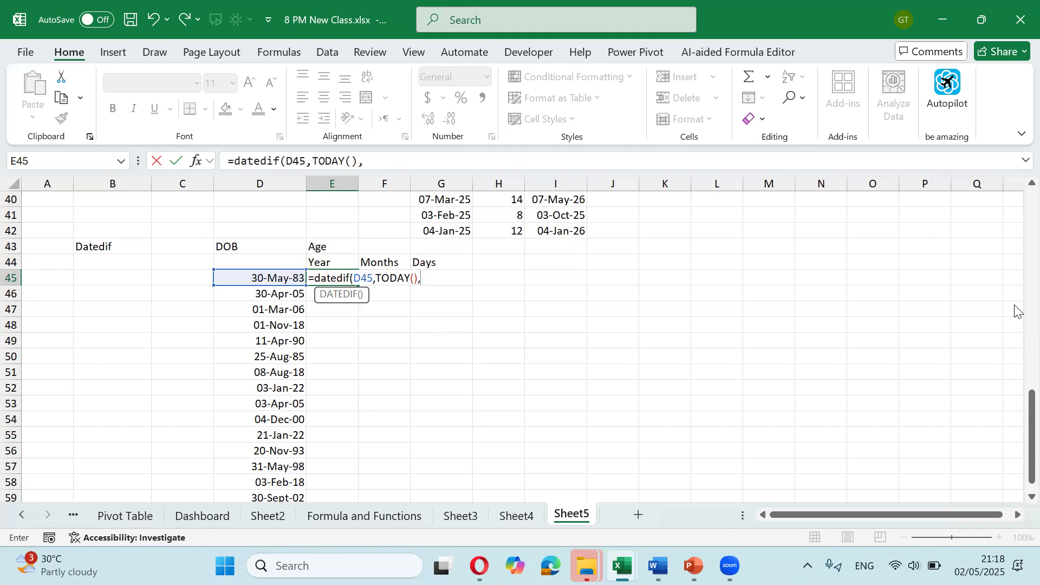
text("y")
text())
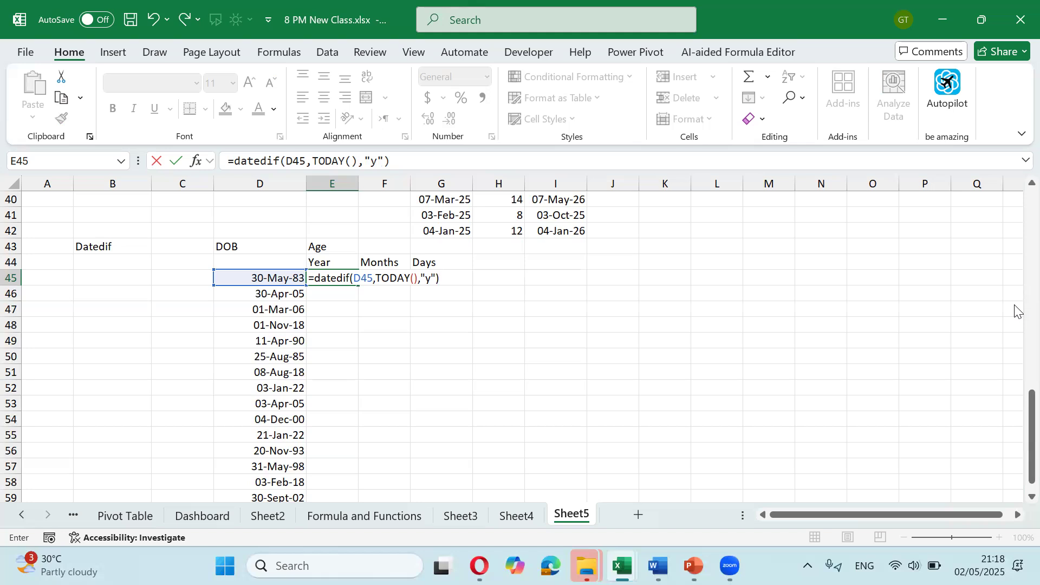
key(ctrl+Return)
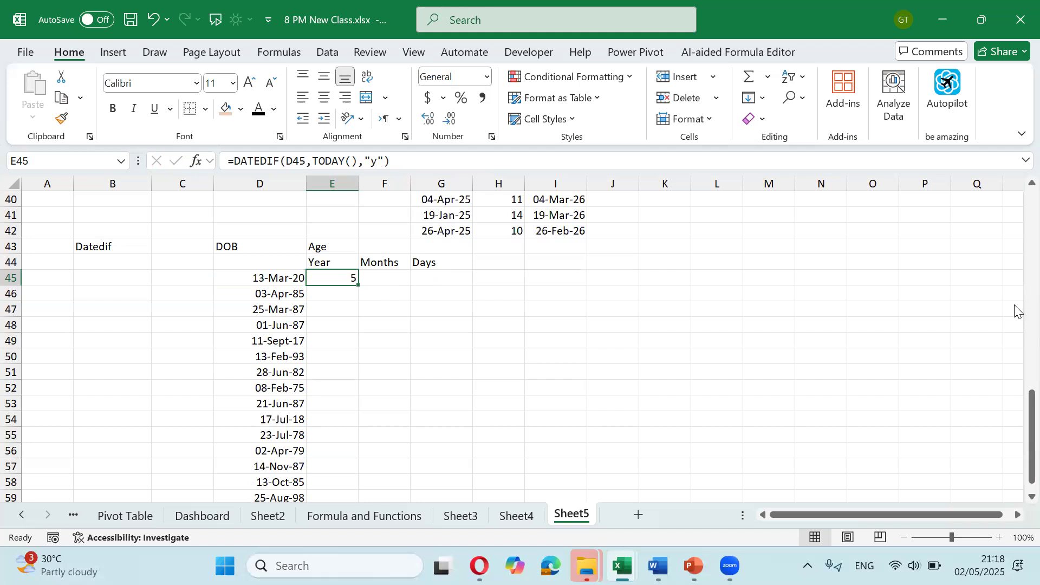
Step: Fill the Year formula from E45 down through E59
key(shift+Down)
key(shift+Down)
key(shift+Down)
key(shift+Down)
key(shift+Down)
key(shift+Down)
key(shift+Down)
key(shift+Down)
key(shift+Down)
key(shift+Down)
key(shift+Down)
key(shift+Down)
key(shift+Down)
key(shift+Down)
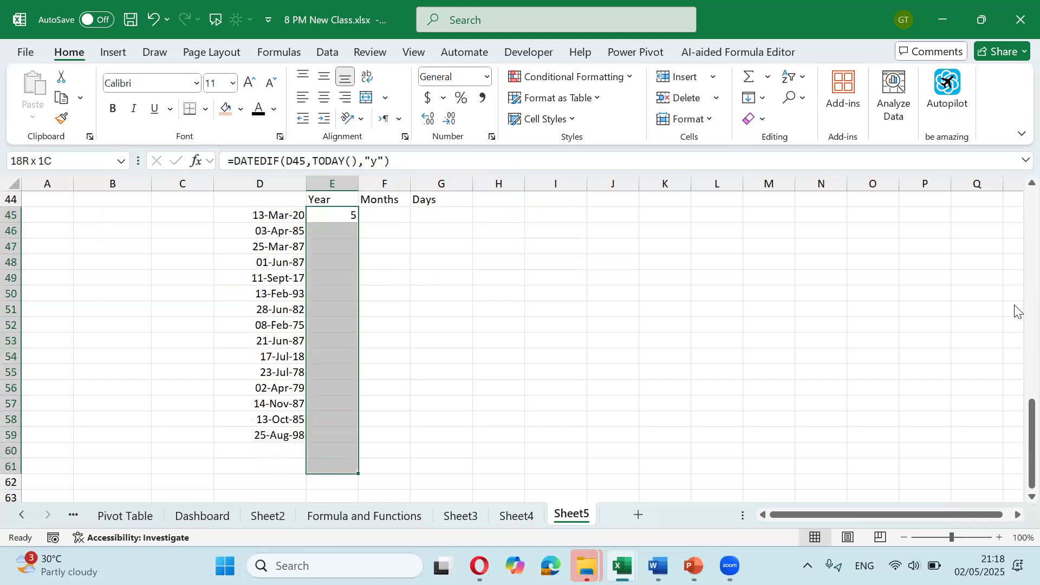
key(ctrl+d)
key(ctrl+Up)
key(Down)
key(Down)
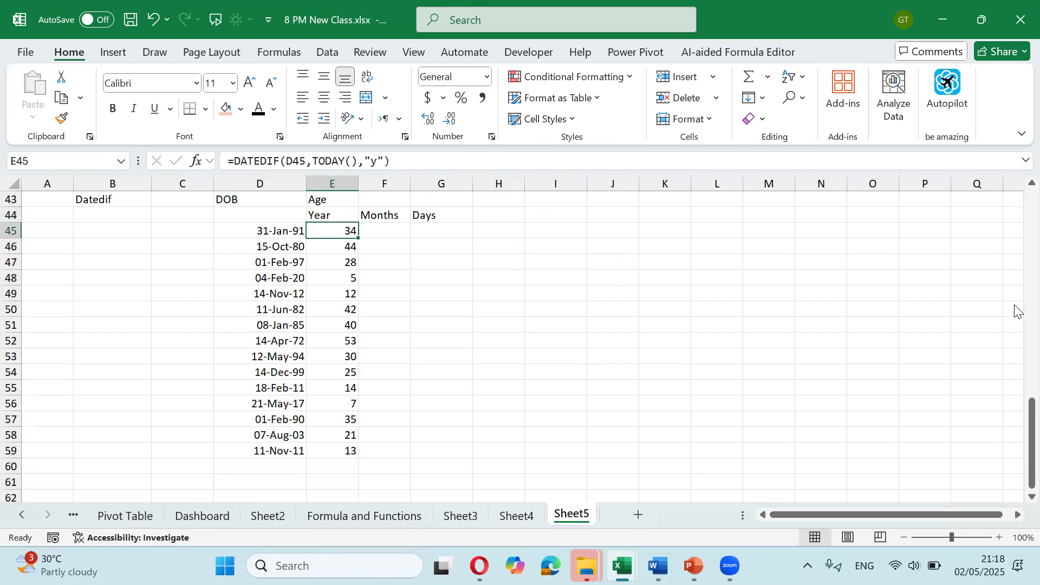
Step: Recalculate the sheet repeatedly to check the Year ages against regenerated birth dates
key(F9)
key(F9)
key(F9)
key(F9)
key(F9)
key(F9)
key(F9)
key(F9)
key(F9)
key(F9)
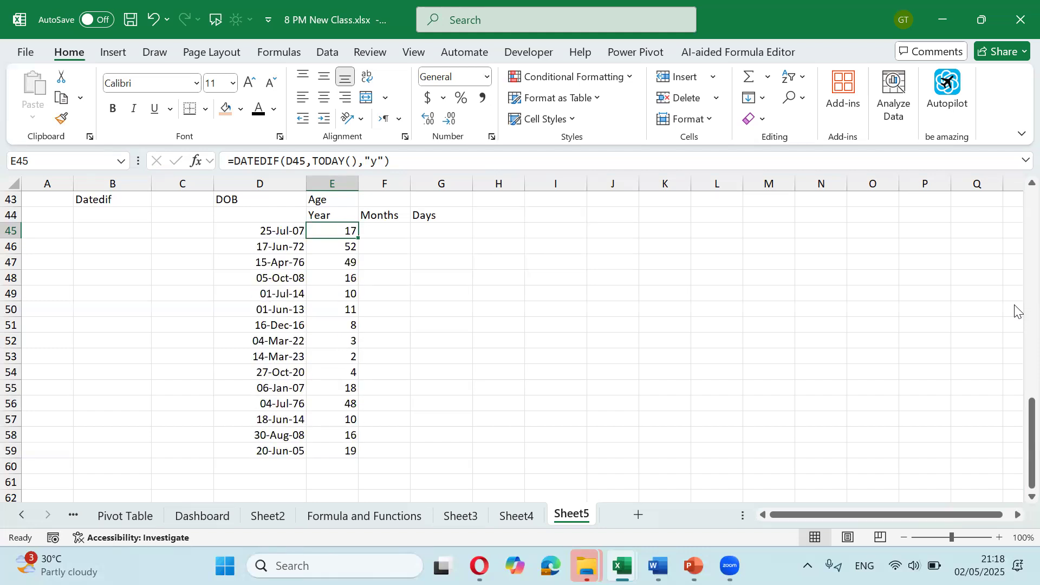
key(F9)
key(F9)
key(F9)
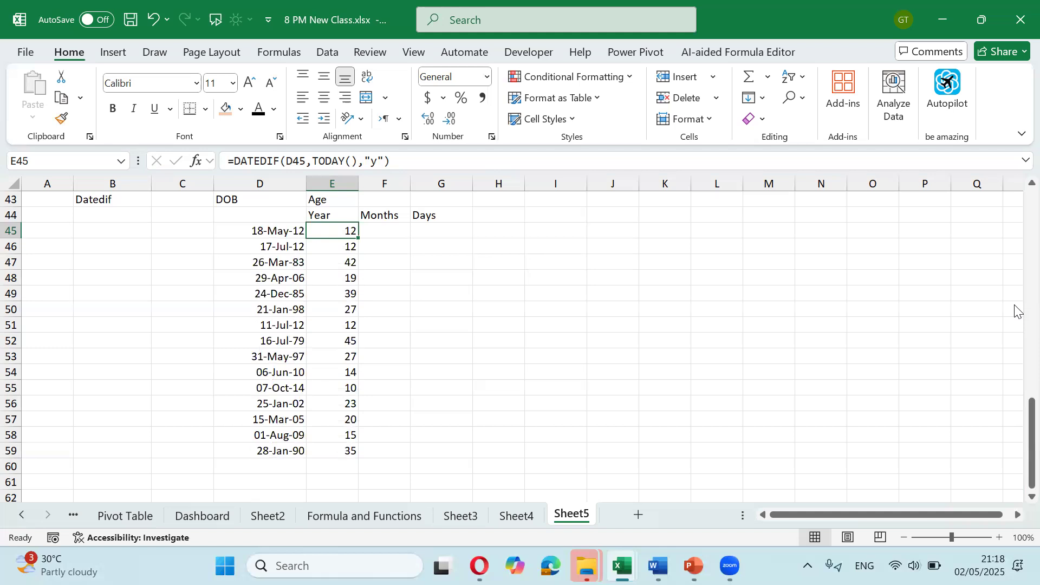
Step: Enter =DATEDIF(D45,TODAY(),"m") in F45 to calculate the age in months
key(Up)
key(Up)
key(Right)
key(Down)
key(Down)
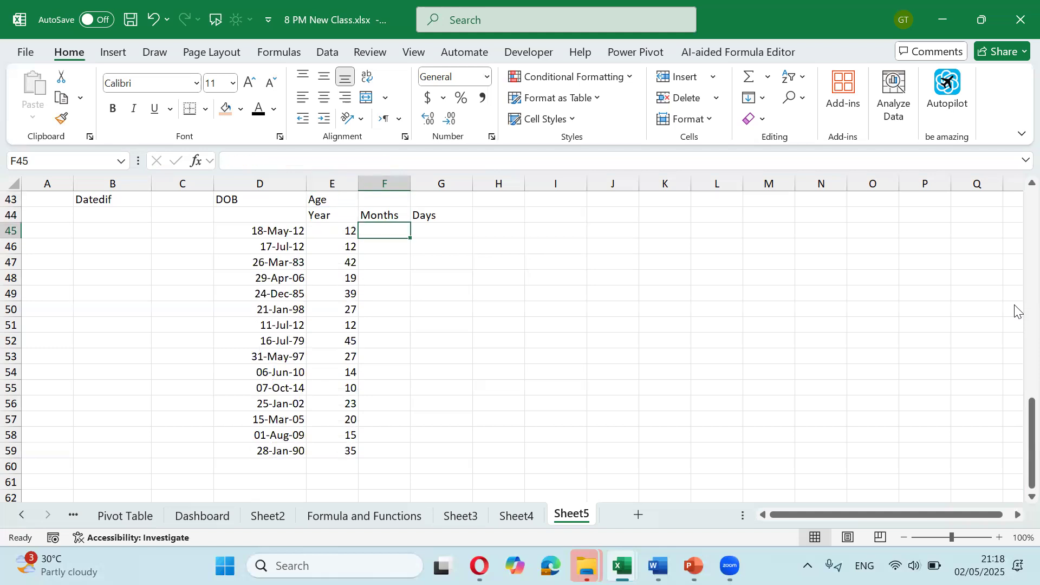
text(=datd)
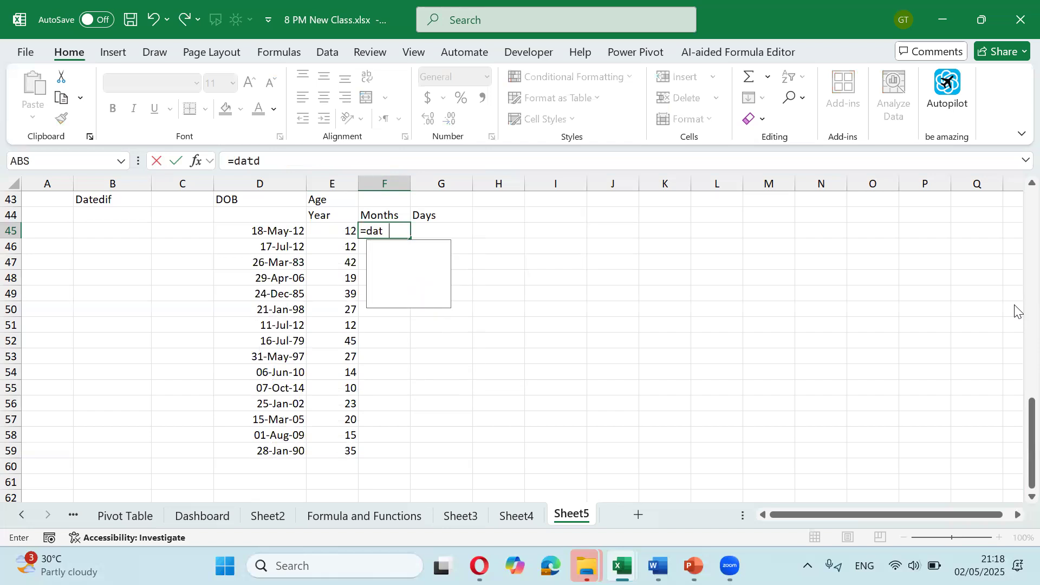
key(BackSpace)
text(edif()
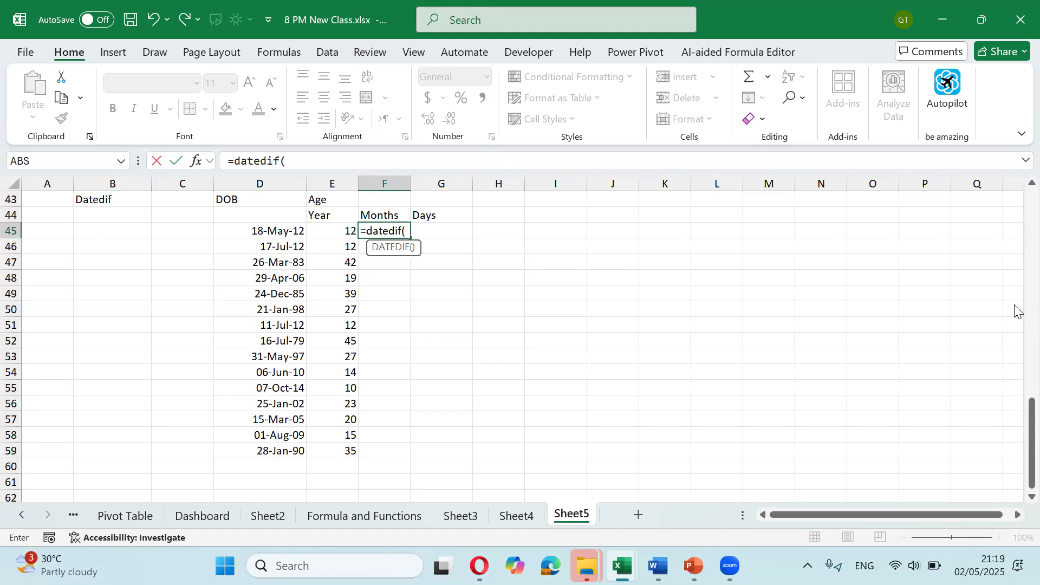
key(Left)
key(Left)
text(,)
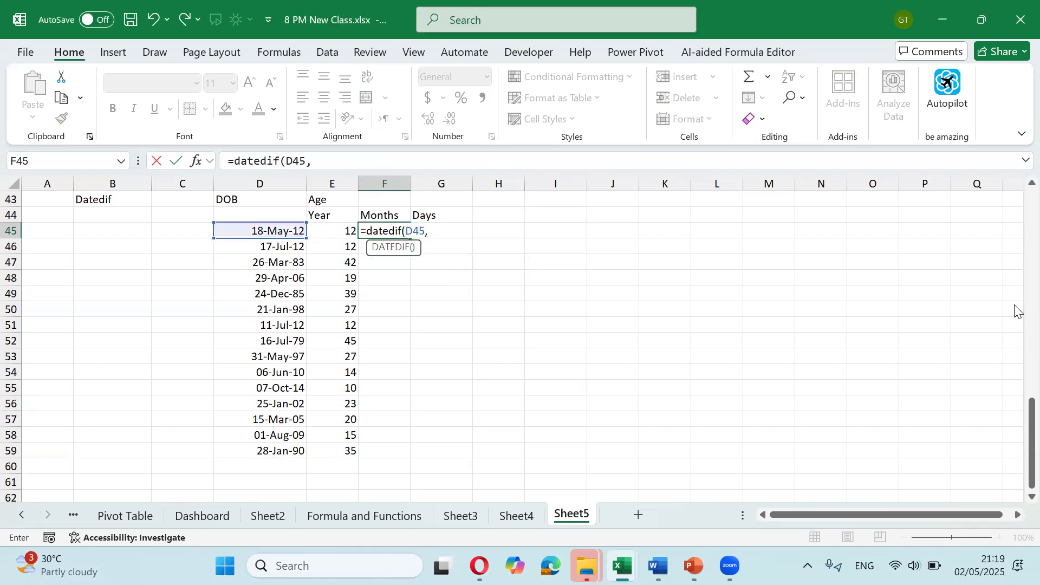
text(tod)
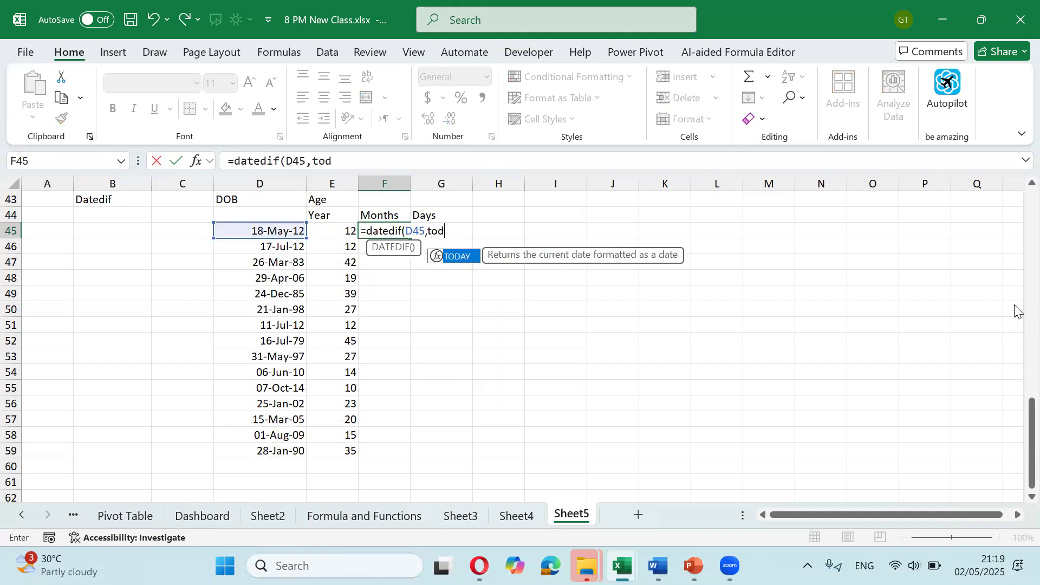
key(Tab)
text())
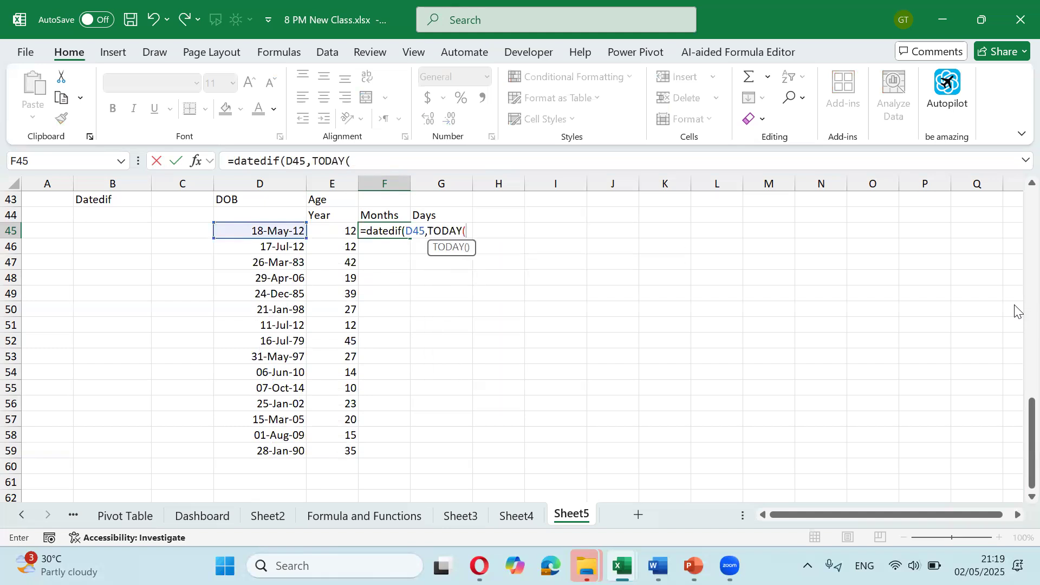
text(,)
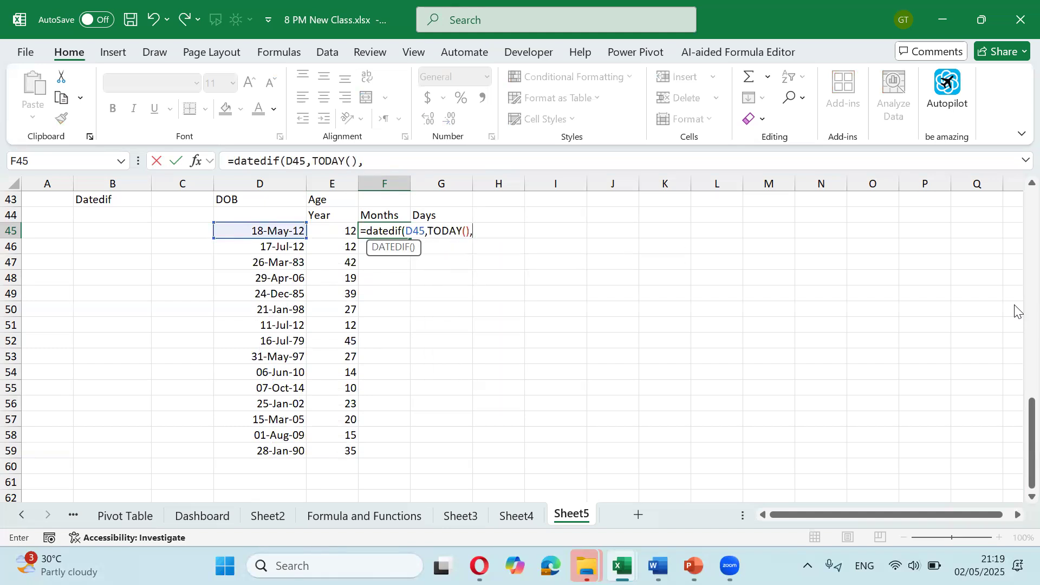
text("m"))
key(ctrl+Return)
Step: Fill the Months formula from F45 down through F59
key(shift+Down)
key(shift+Down)
key(shift+Down)
key(shift+Down)
key(shift+Down)
key(shift+Down)
key(shift+Down)
key(shift+Down)
key(shift+Down)
key(shift+Down)
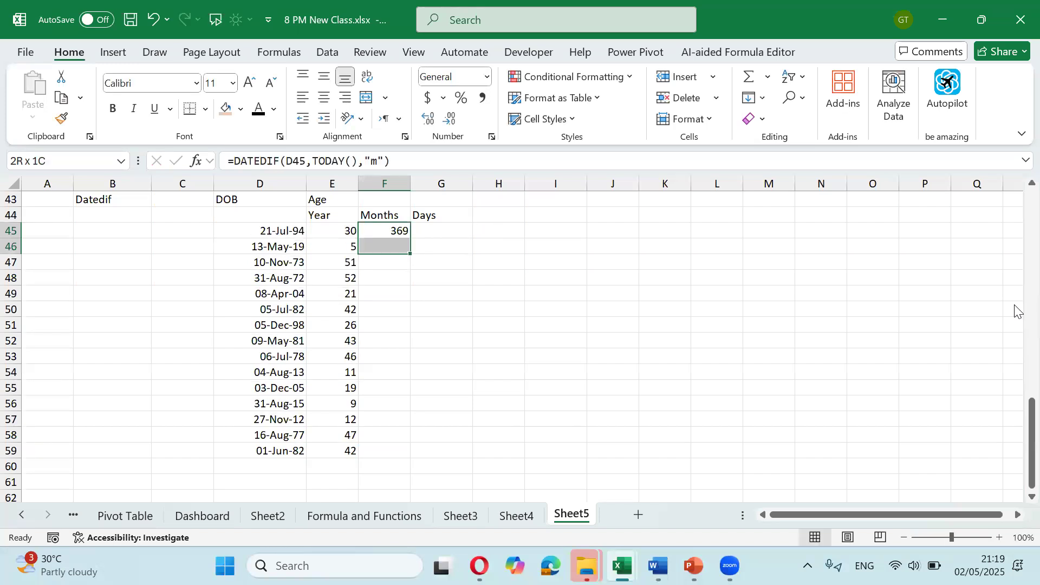
key(shift+Down)
key(shift+Down)
key(shift+Down)
key(shift+Down)
key(ctrl+d)
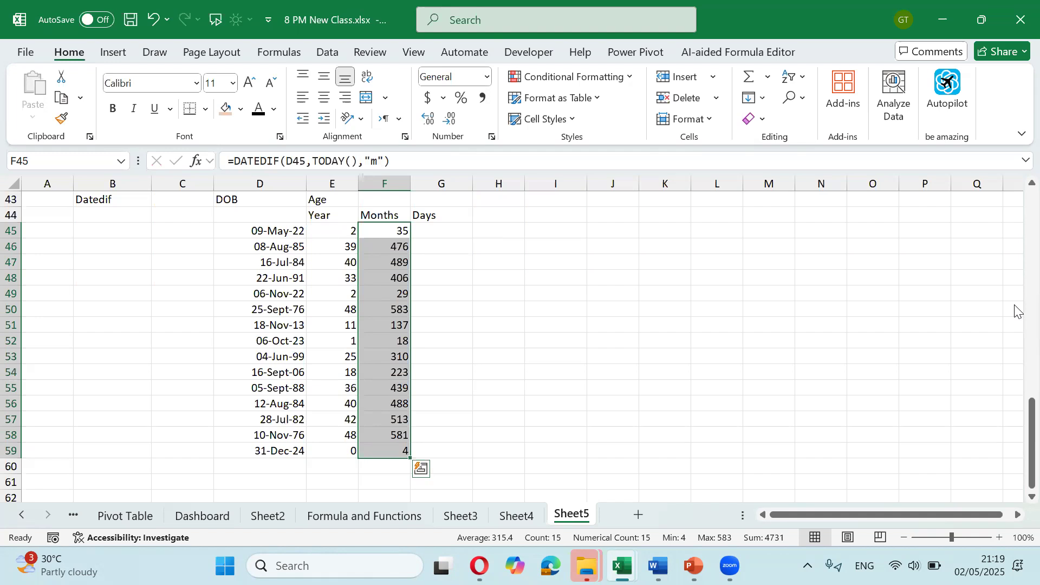
Step: Enter =DATEDIF(D45,TODAY(),"D") in G45 to calculate the age in days
key(Right)
text(=dated)
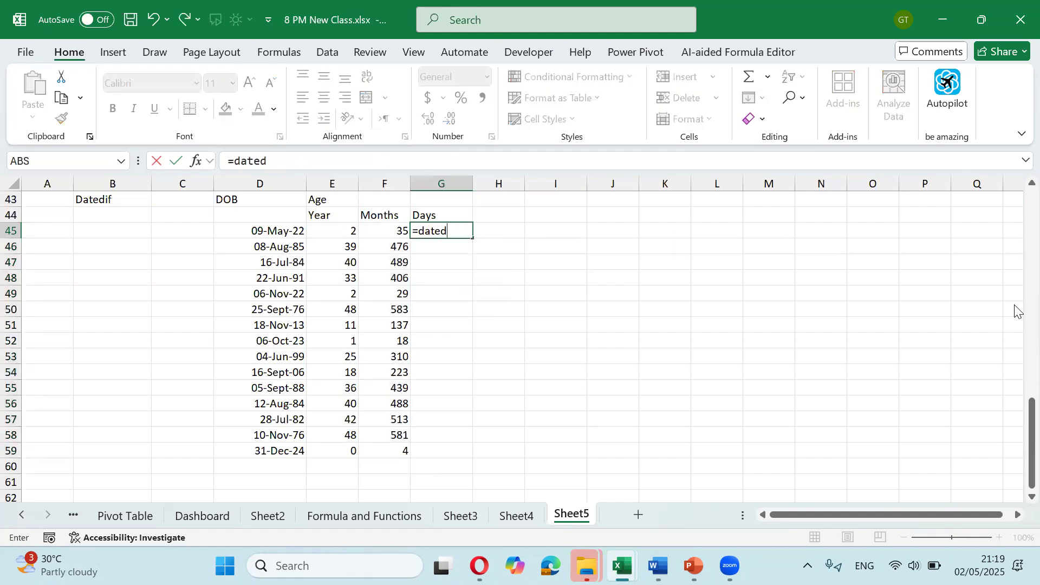
text(fi)
text(()
key(BackSpace)
key(BackSpace)
key(BackSpace)
text(if()
key(Left)
key(Left)
key(Left)
text(,tod)
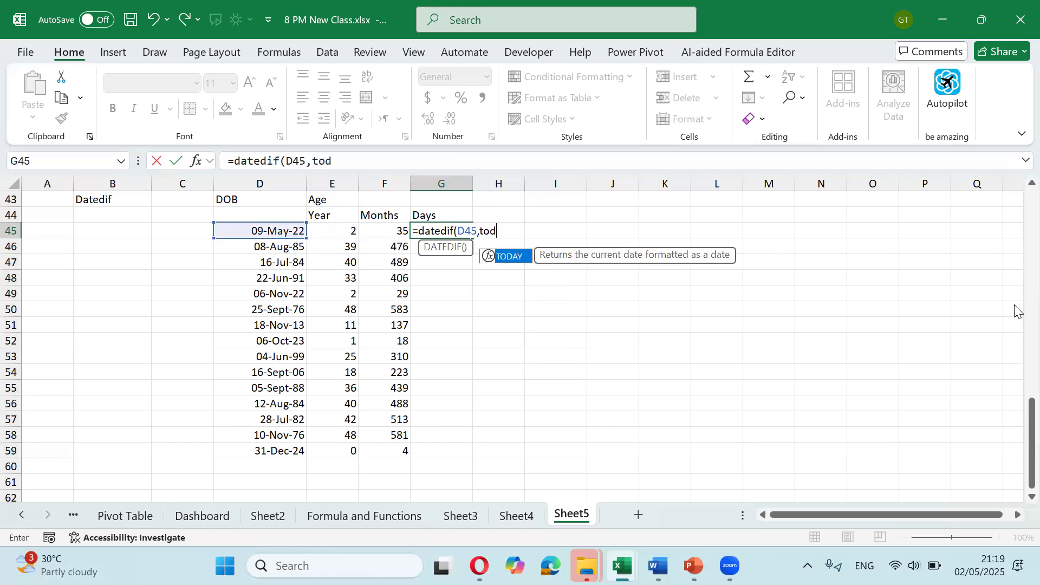
key(Tab)
text(),)
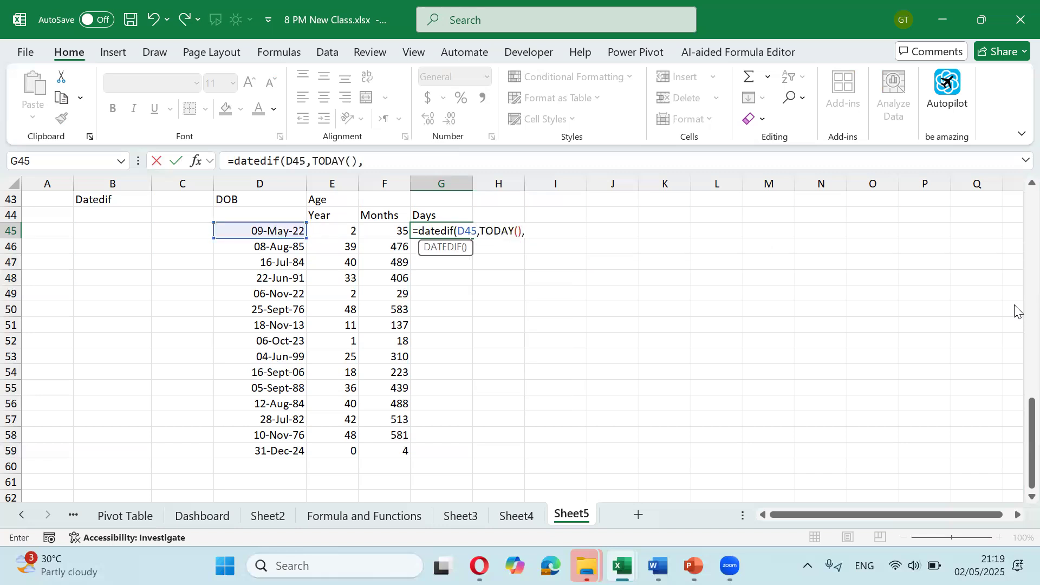
text("D"))
key(Return)
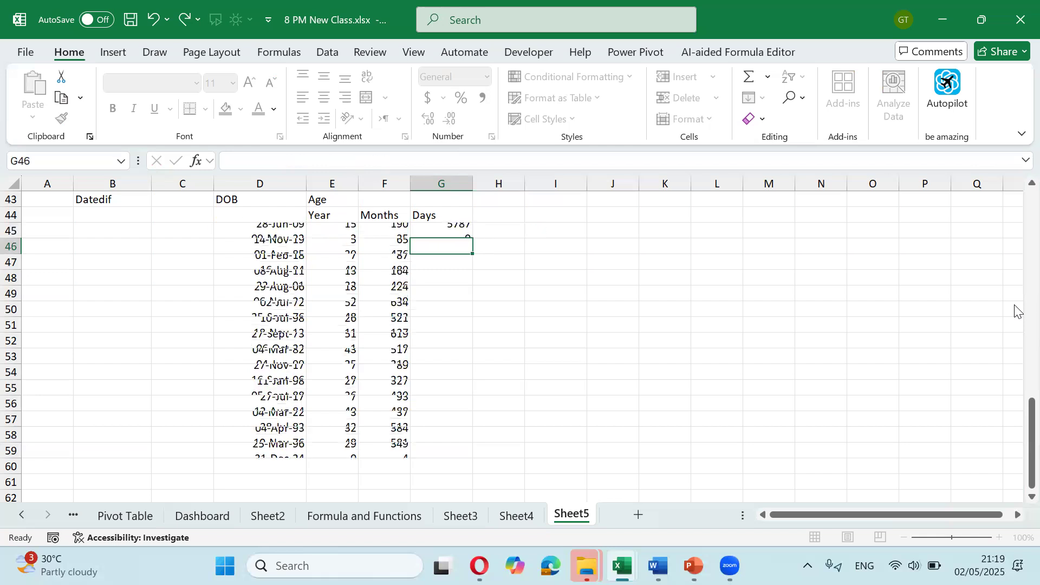
Step: Fill the Days formula from G45 down through G59
key(Up)
key(shift+Down)
key(shift+Down)
key(shift+Down)
key(shift+Down)
key(shift+Down)
key(shift+Down)
key(shift+Down)
key(shift+Down)
key(shift+Down)
key(shift+Down)
key(shift+Down)
key(shift+Down)
key(shift+Down)
key(shift+Down)
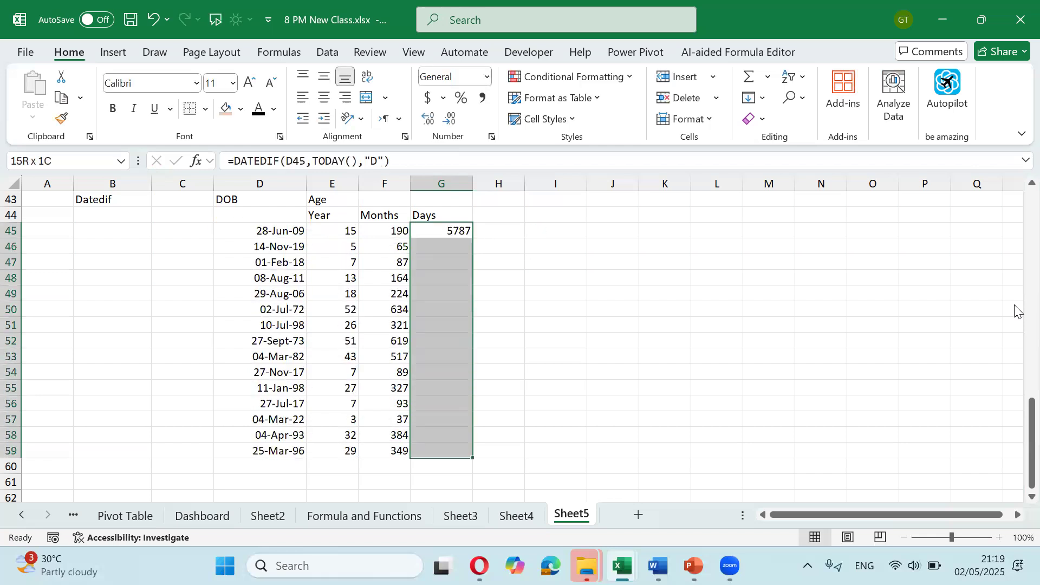
key(ctrl+d)
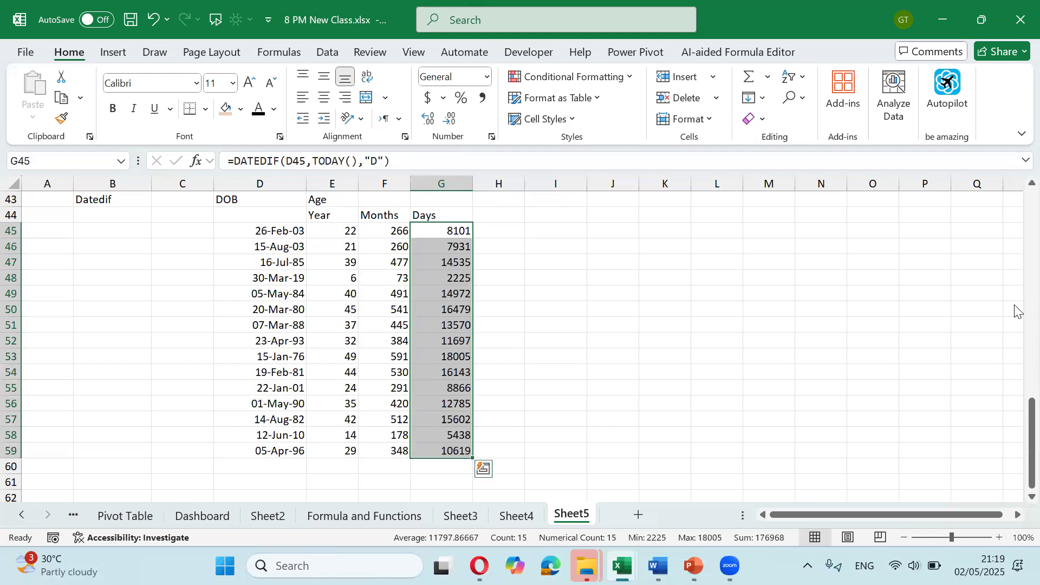
Step: Move the DOB heading from D43 to D44
key(Left)
key(Left)
key(Left)
key(Up)
key(Up)
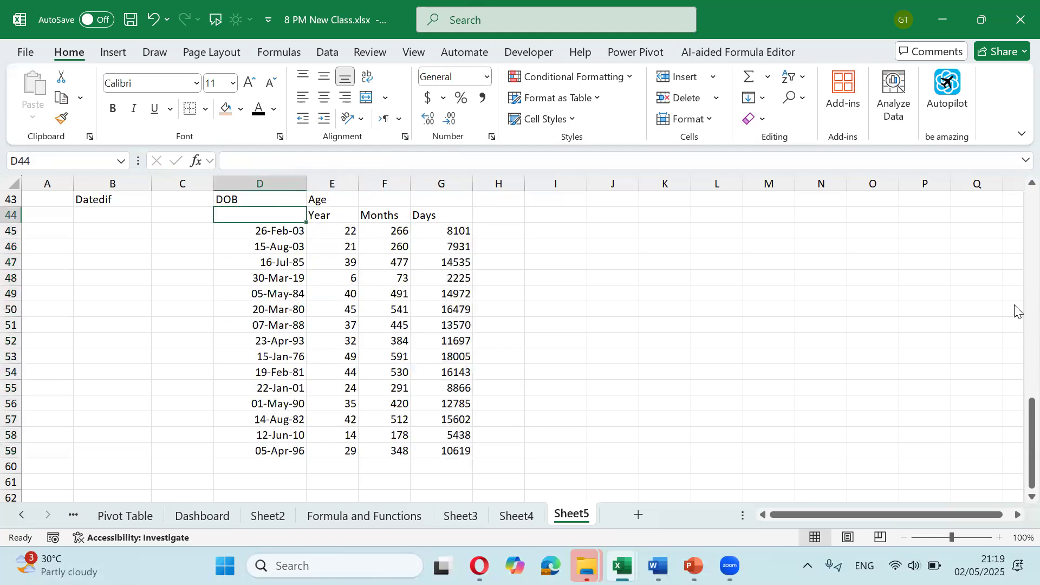
key(ctrl+x)
key(Down)
key(ctrl+v)
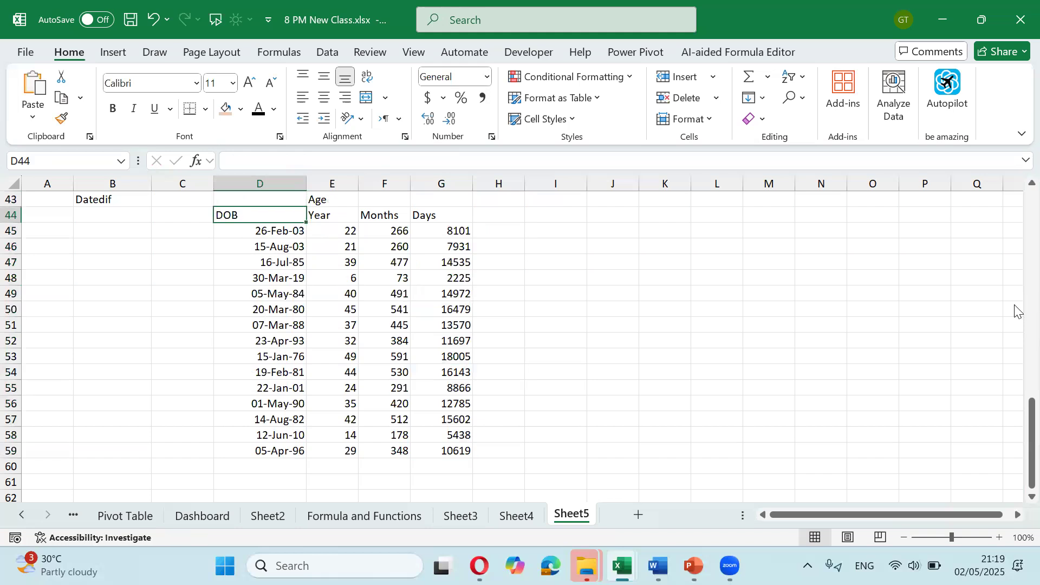
Step: Merge and center the Age heading across E43:G43 and give it a light orange fill
key(Right)
key(Up)
key(Up)
key(Down)
key(shift+Right)
key(shift+Right)
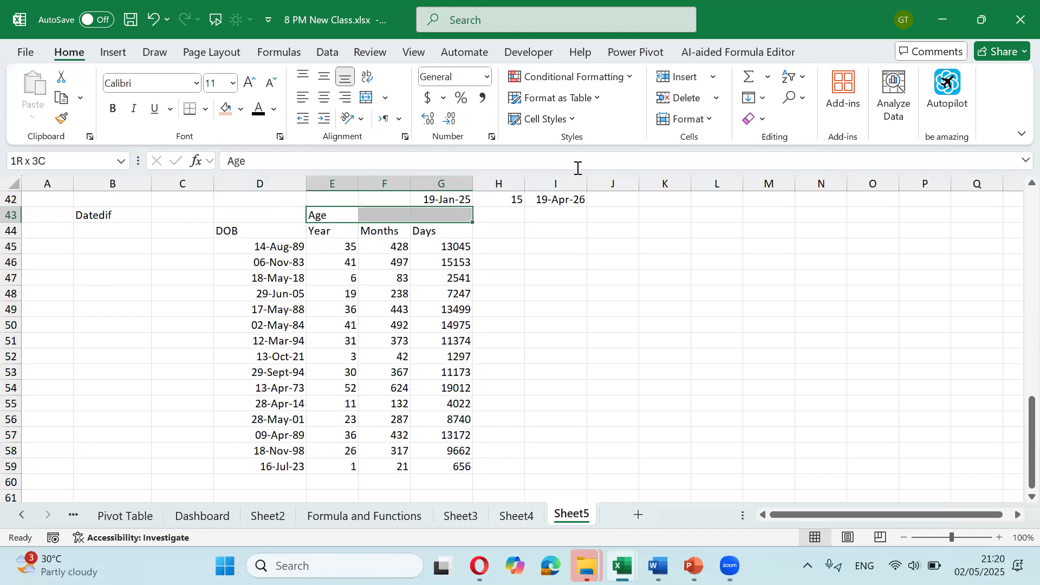
click(367, 99)
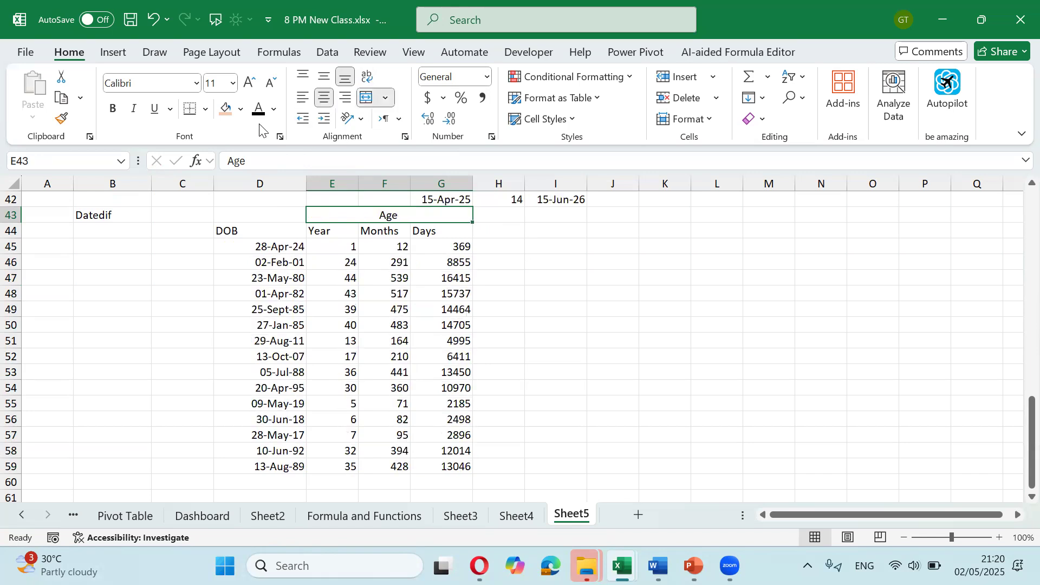
click(226, 108)
Step: Give the Year, Months and Days headings in E44:G44 a light blue-gray fill and center them
drag(332, 232, 443, 231)
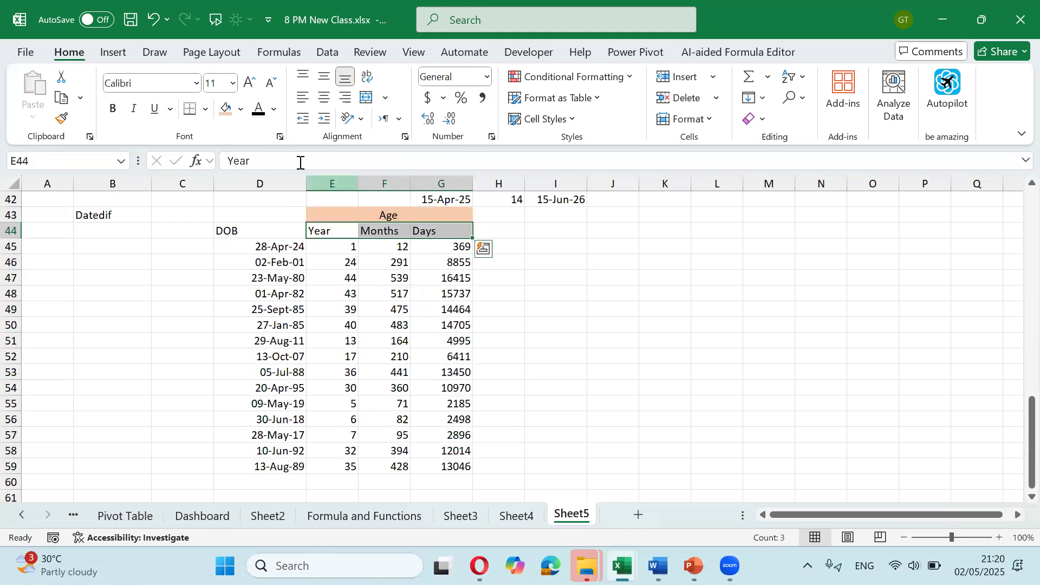
click(241, 109)
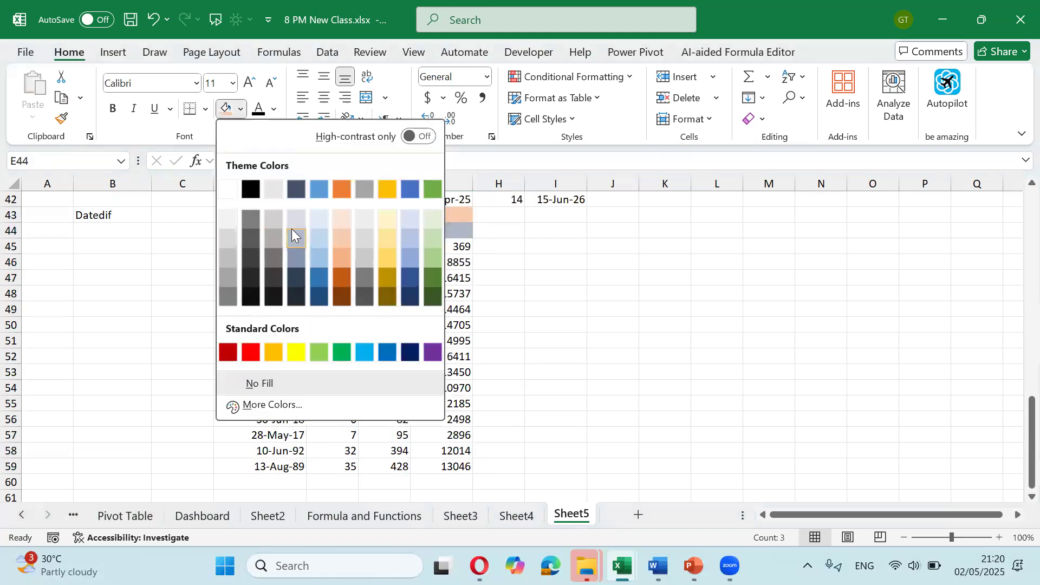
click(278, 232)
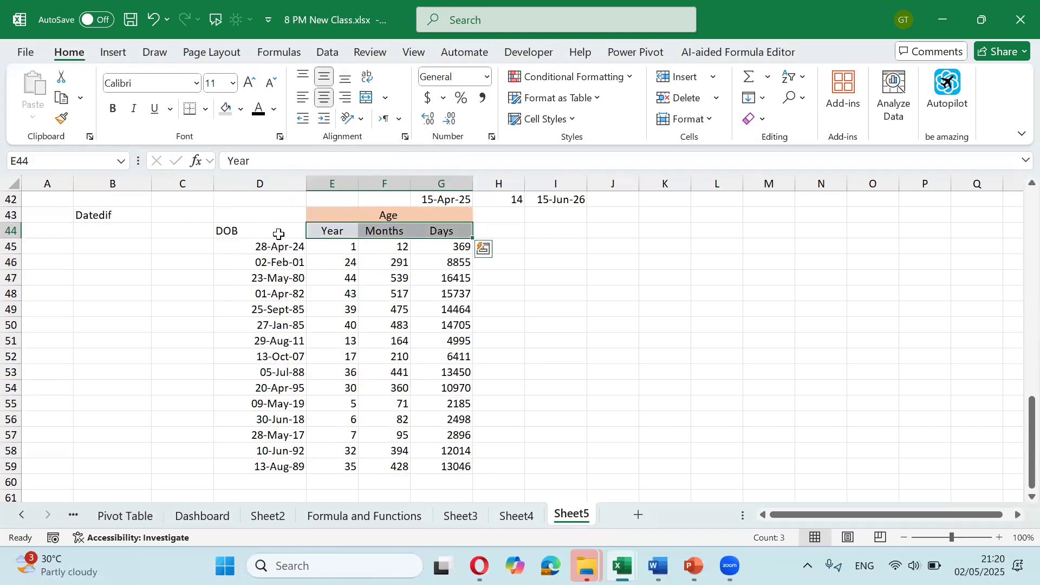
Step: Center the DOB heading in D44 horizontally and vertically
click(278, 233)
click(323, 97)
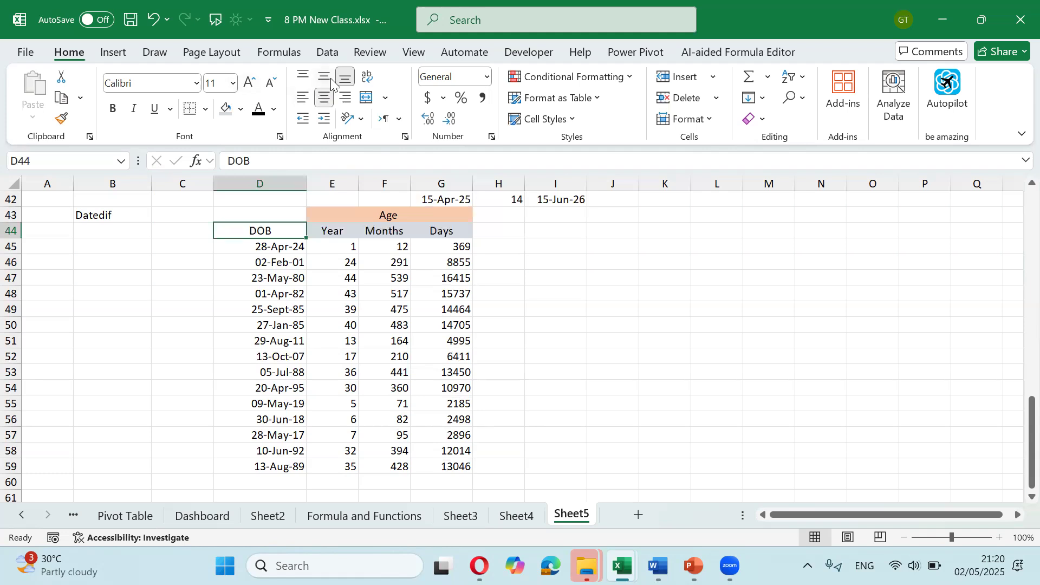
click(324, 77)
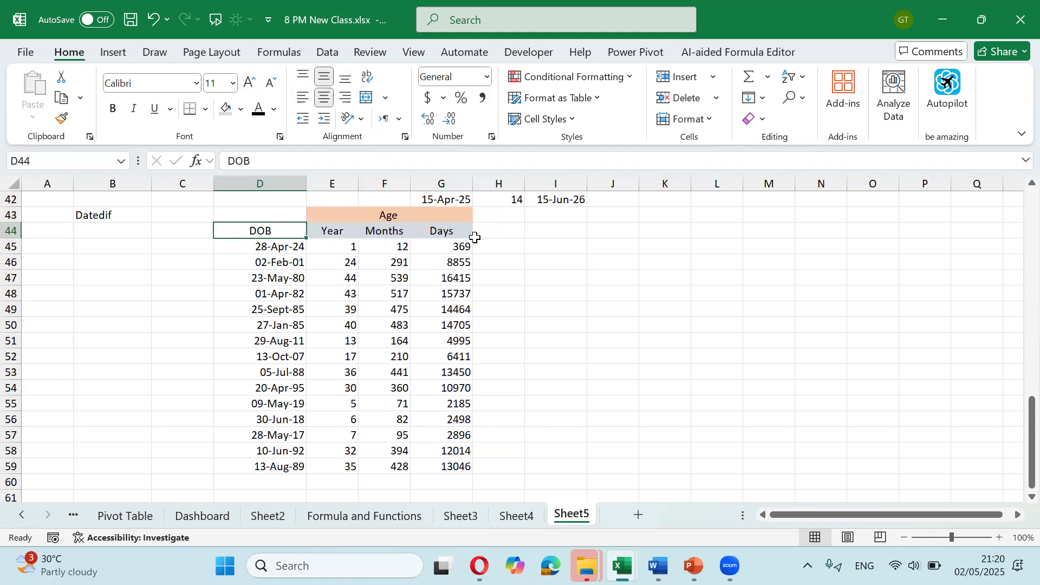
Step: Enter the heading Age in cell I44
click(405, 233)
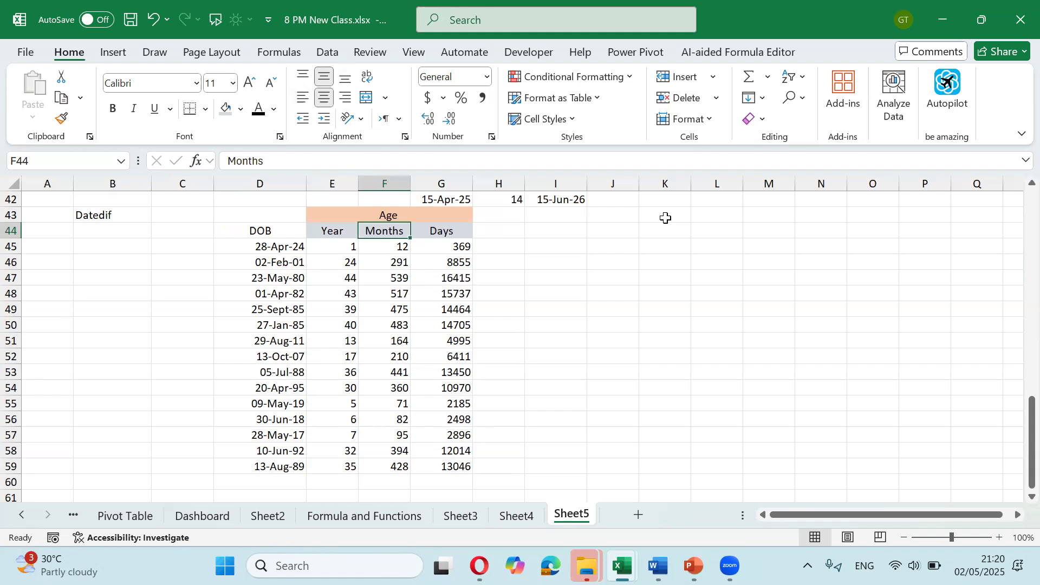
key(Right)
key(Right)
key(Down)
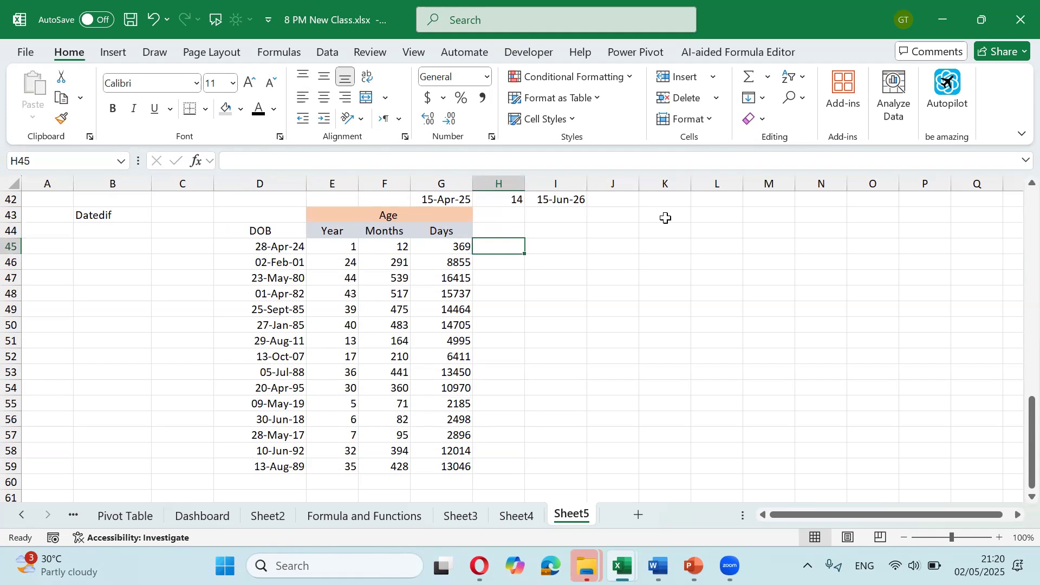
key(Up)
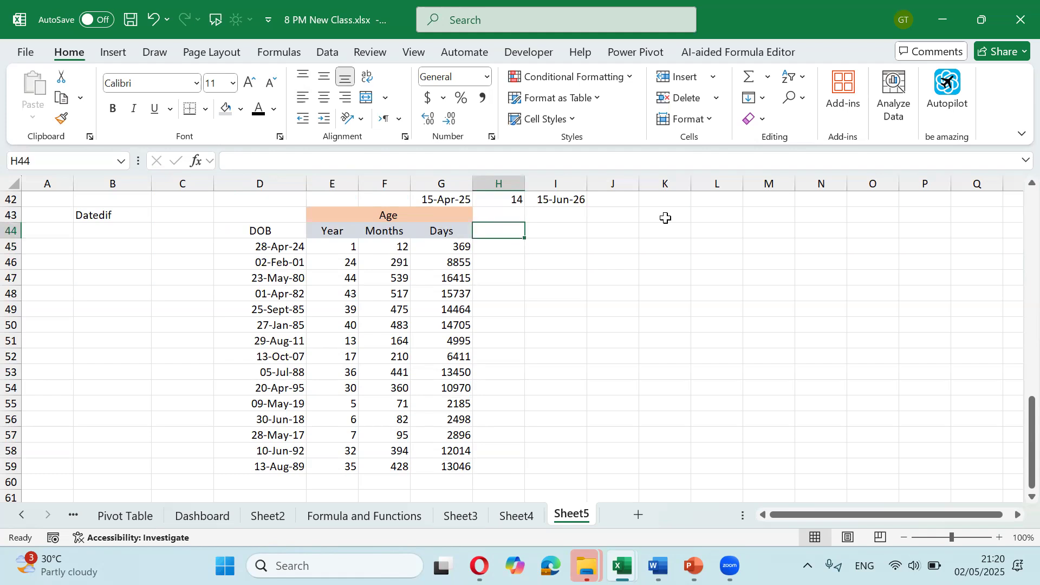
key(Right)
text(Age)
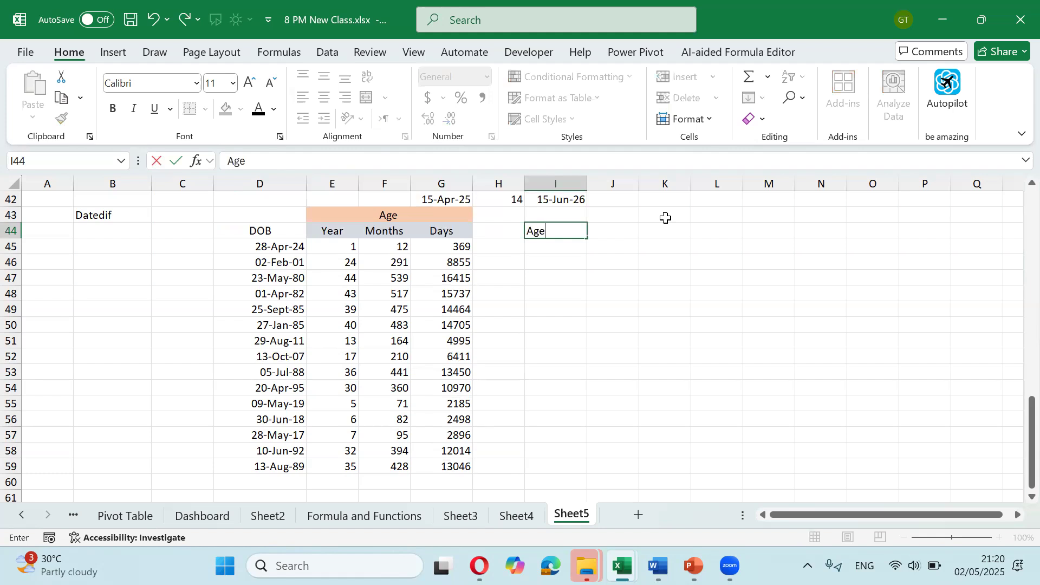
key(Return)
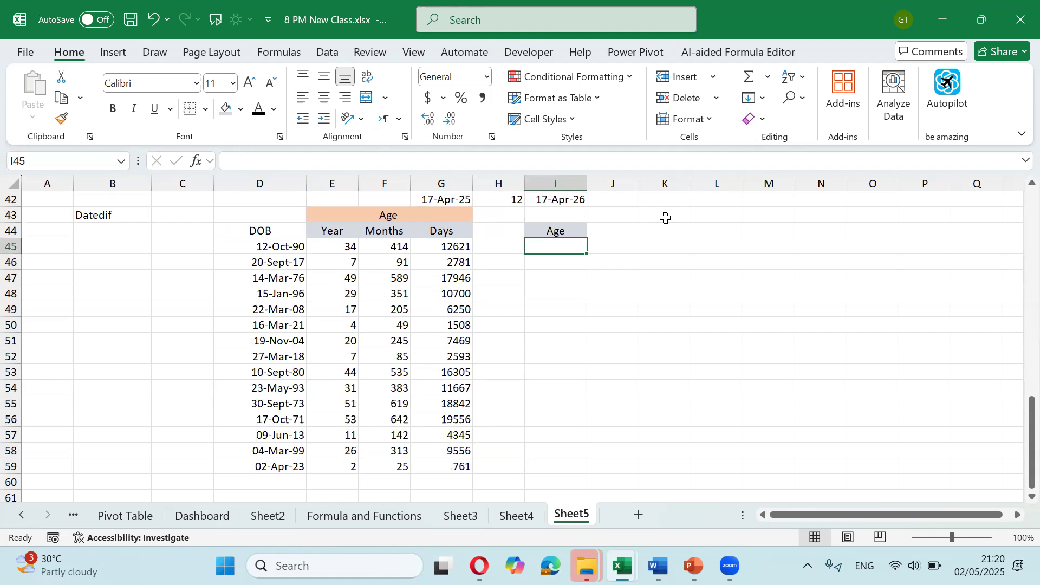
Step: Copy the years DATEDIF expression from E45 without its equals sign, leaving that cell as it is
key(Left)
key(Left)
key(Left)
key(Left)
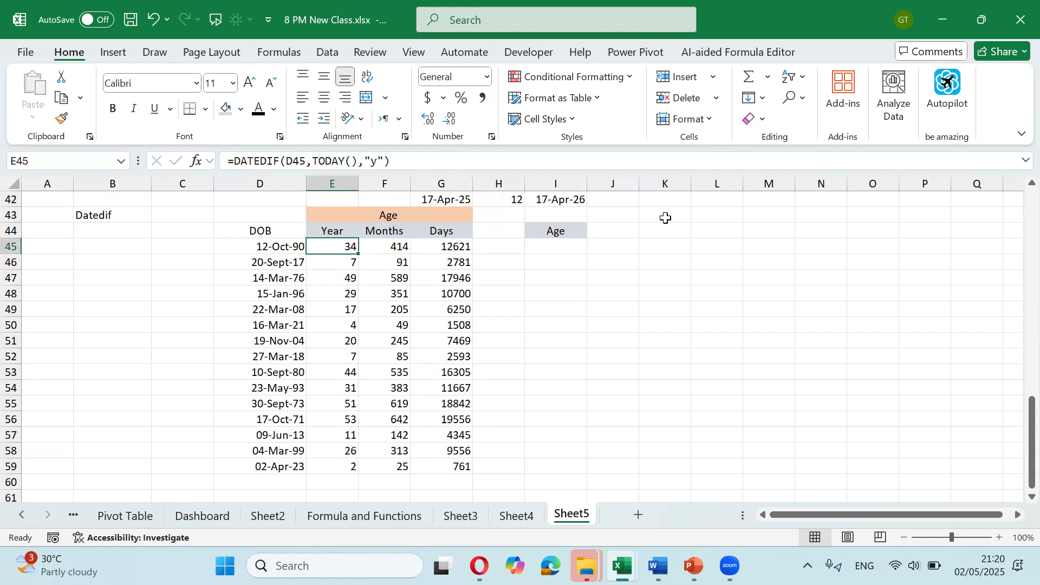
key(F2)
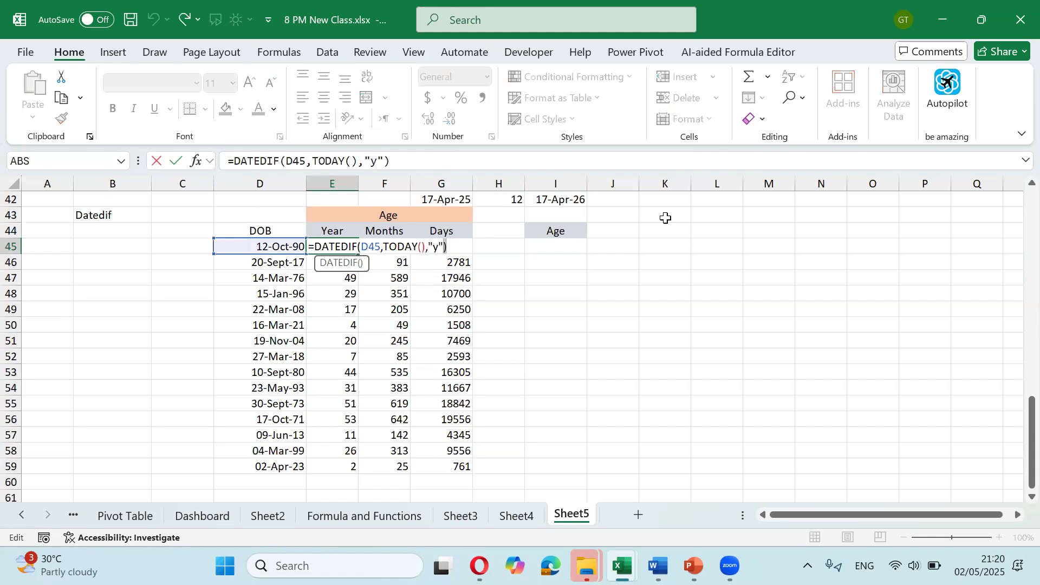
key(shift+Left)
key(shift+Left)
key(shift+Left)
key(shift+Left)
key(shift+Left)
key(shift+Left)
key(shift+Left)
key(shift+Left)
key(shift+Left)
key(shift+Left)
key(shift+Left)
key(shift+Left)
key(shift+Left)
key(shift+Left)
key(shift+Left)
key(shift+Left)
key(shift+Left)
key(shift+Left)
key(shift+Left)
key(shift+Left)
key(shift+Left)
key(shift+Left)
key(ctrl+c)
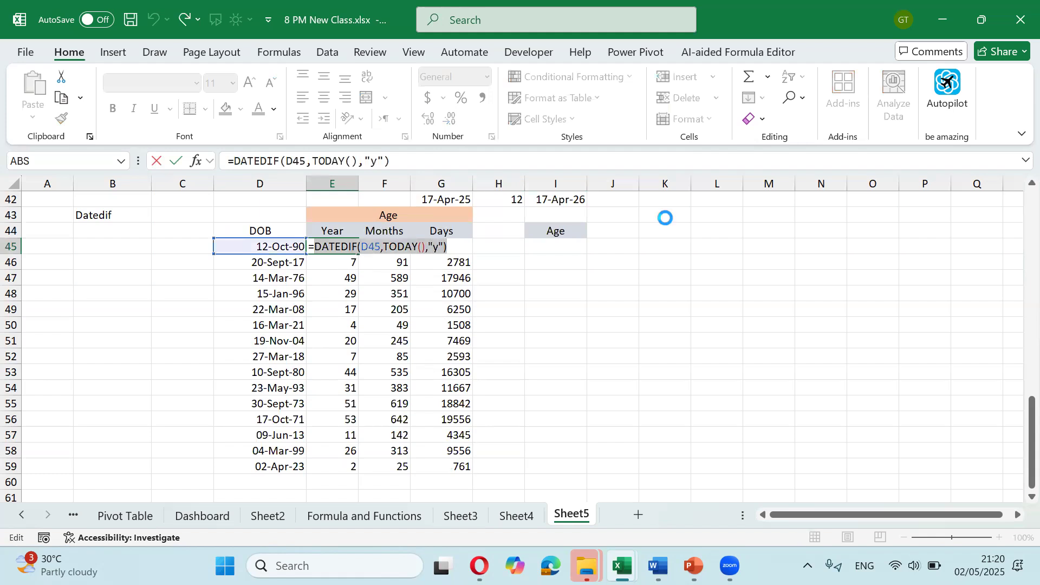
key(Escape)
Step: Enter =DATEDIF(D45,TODAY(),"y") in I45 using the copied expression, keeping the cell selected
key(Right)
key(Right)
key(Right)
key(Right)
key(F2)
text(=)
key(ctrl+v)
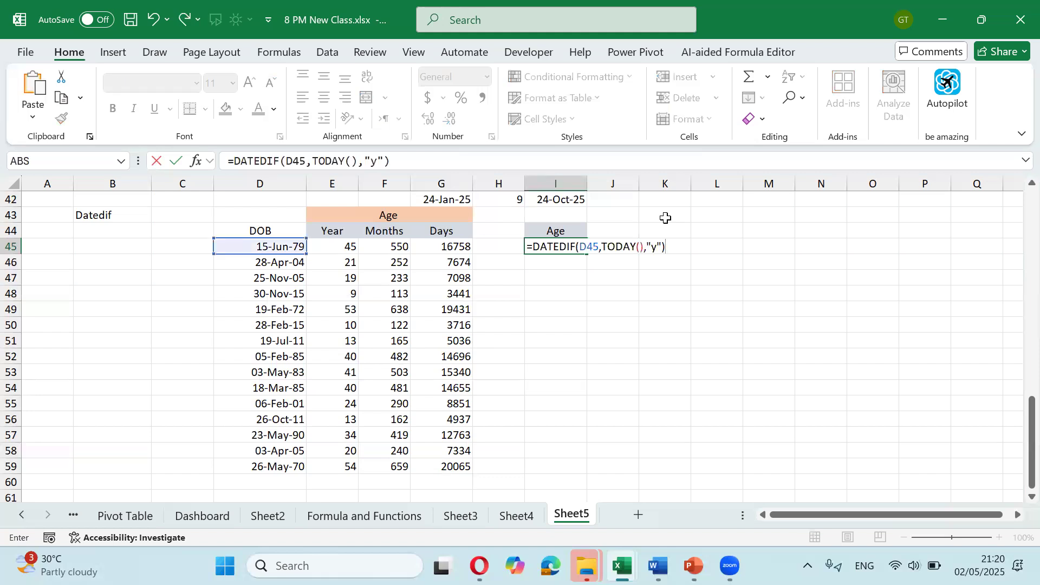
key(ctrl+Return)
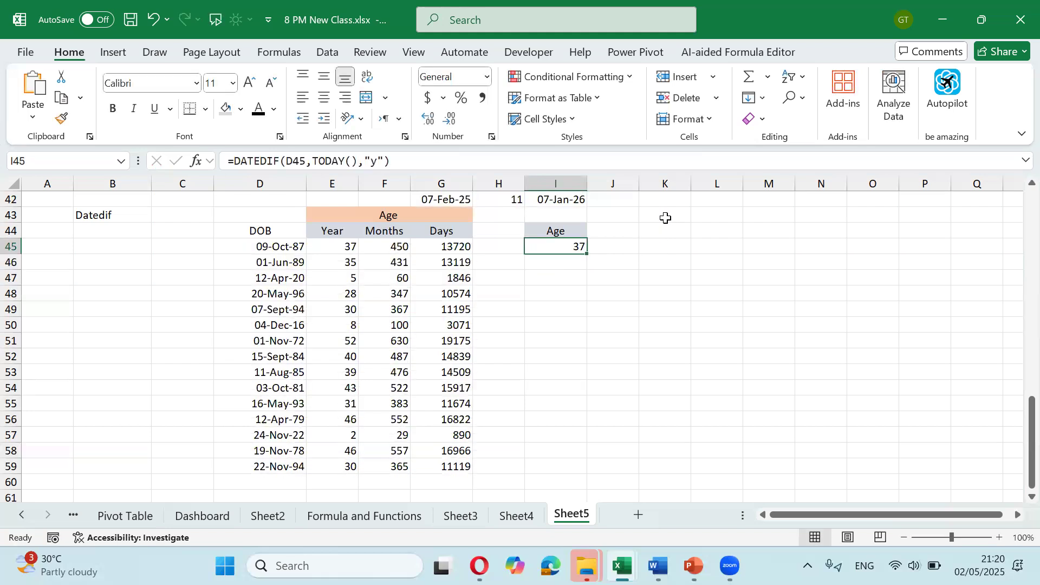
Step: Copy the months DATEDIF expression from F45 without its equals sign, leaving that cell as it is
key(Left)
key(Left)
key(Left)
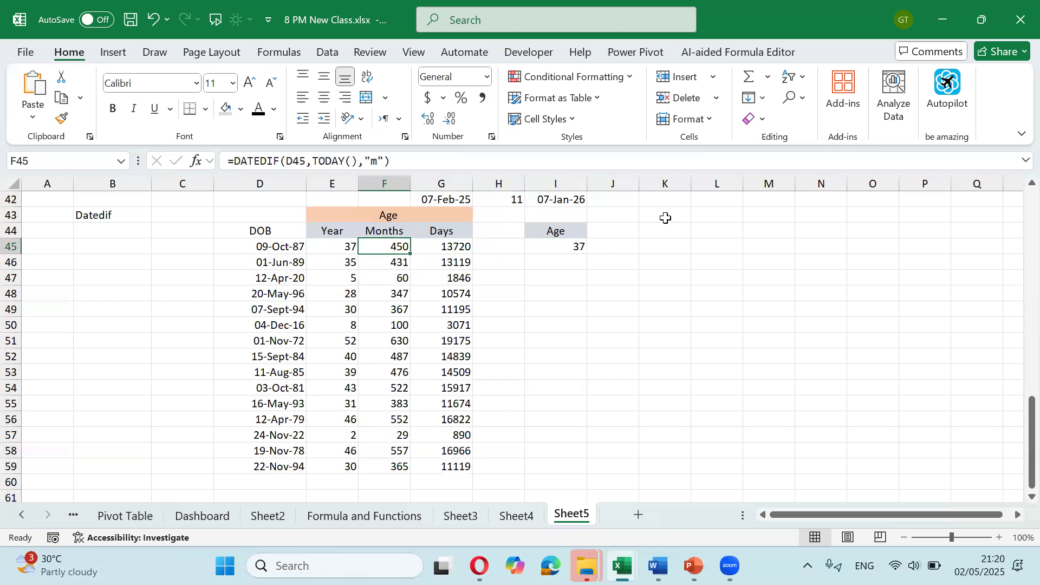
key(F2)
key(shift+Left)
key(shift+Left)
key(shift+Left)
key(shift+Left)
key(shift+Left)
key(shift+Left)
key(shift+Left)
key(shift+Left)
key(shift+Left)
key(shift+Left)
key(shift+Left)
key(shift+Left)
key(shift+Left)
key(shift+Left)
key(shift+Left)
key(shift+Left)
key(shift+Left)
key(shift+Left)
key(shift+Left)
key(shift+Left)
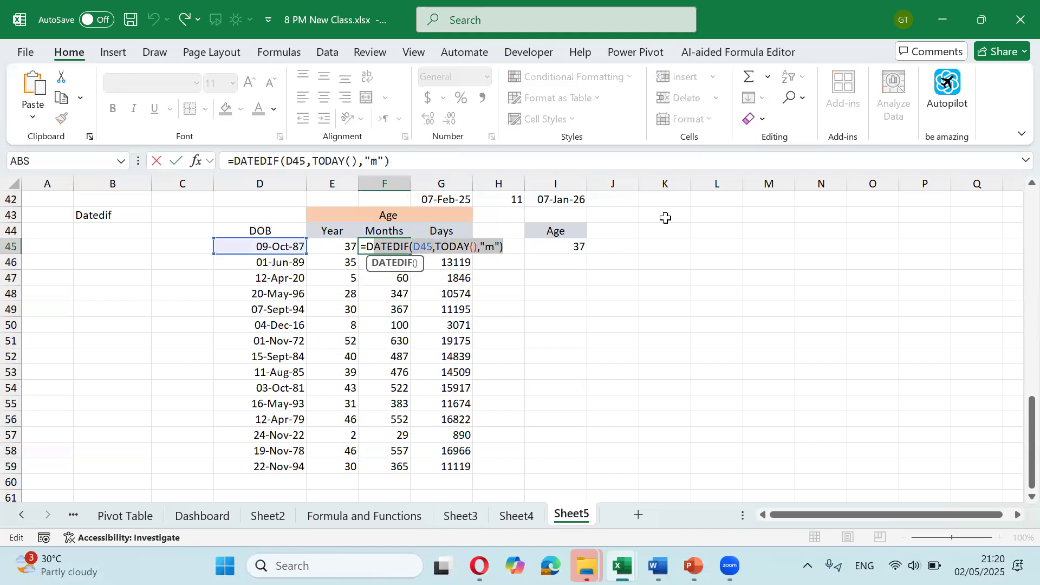
key(Escape)
Step: Append &"Years"&DATEDIF(D45,TODAY(),"m")&"Months" to the I45 formula and autofit column I to its contents
key(Right)
key(Right)
key(Right)
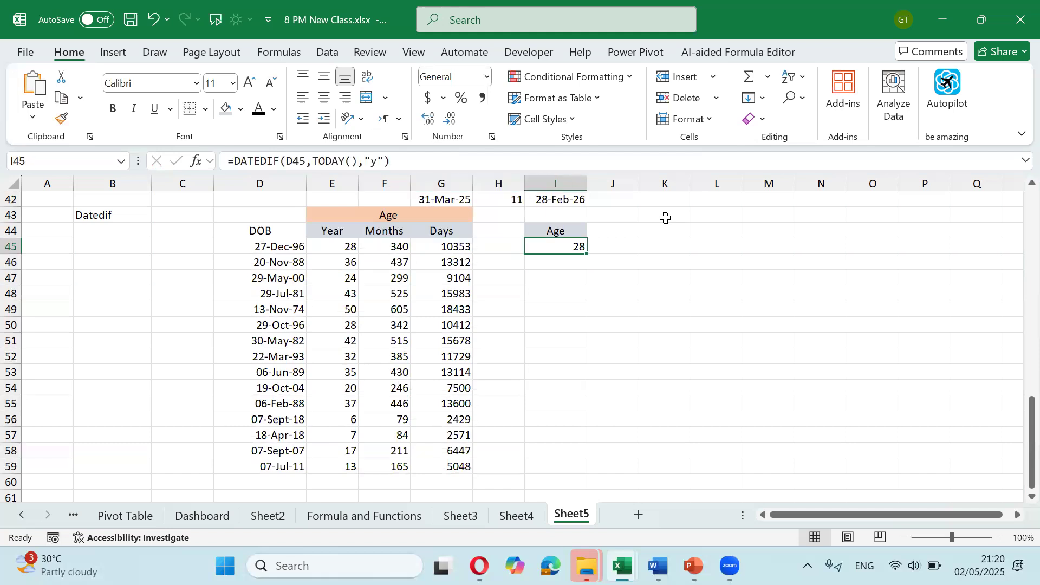
key(F2)
text(&")
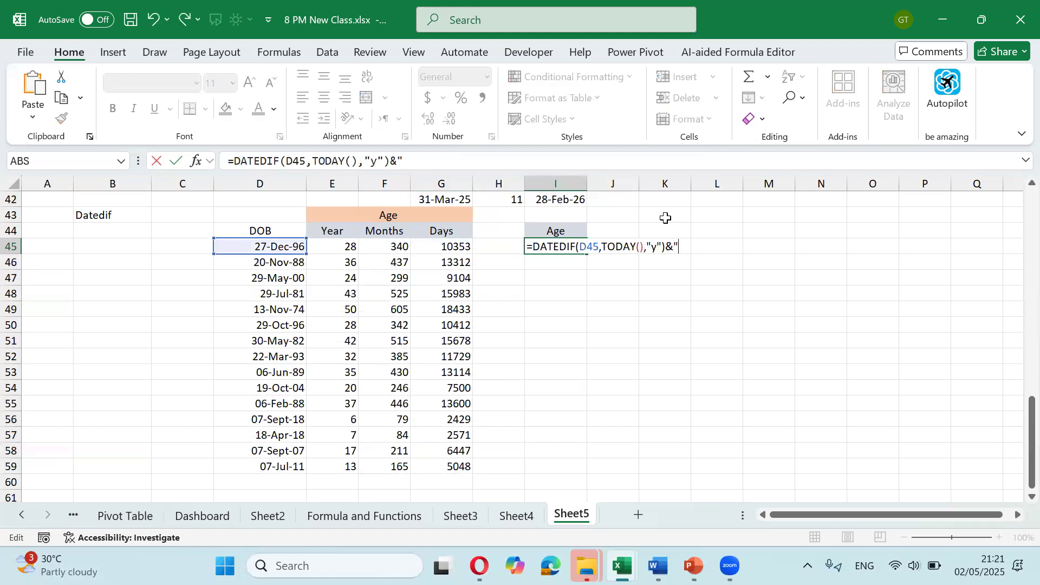
text(Years"&)
key(ctrl+v)
text(&"Montsh)
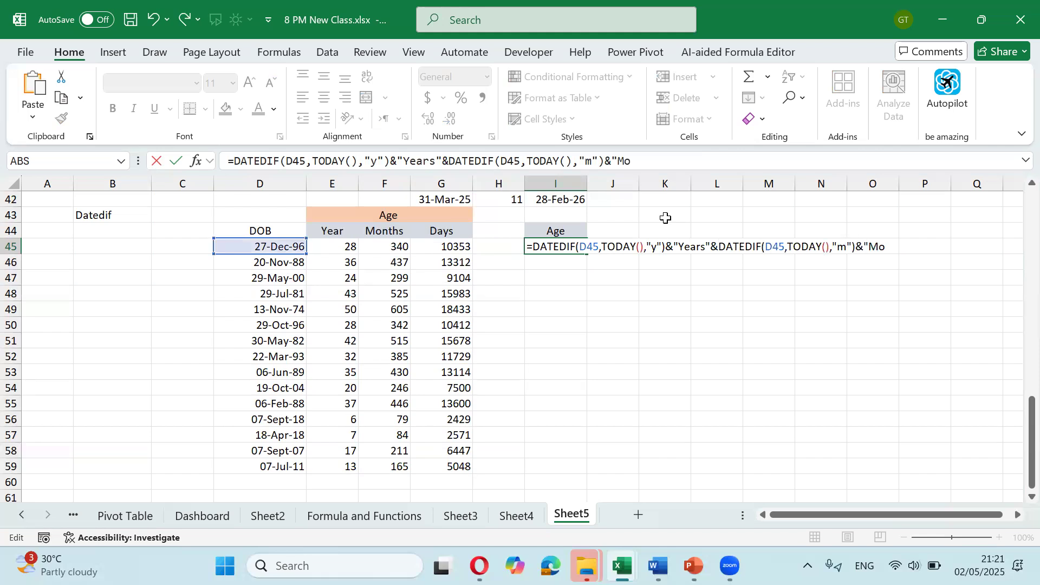
key(BackSpace)
key(BackSpace)
text(hs)
text("))
key(Return)
key(Return)
key(Up)
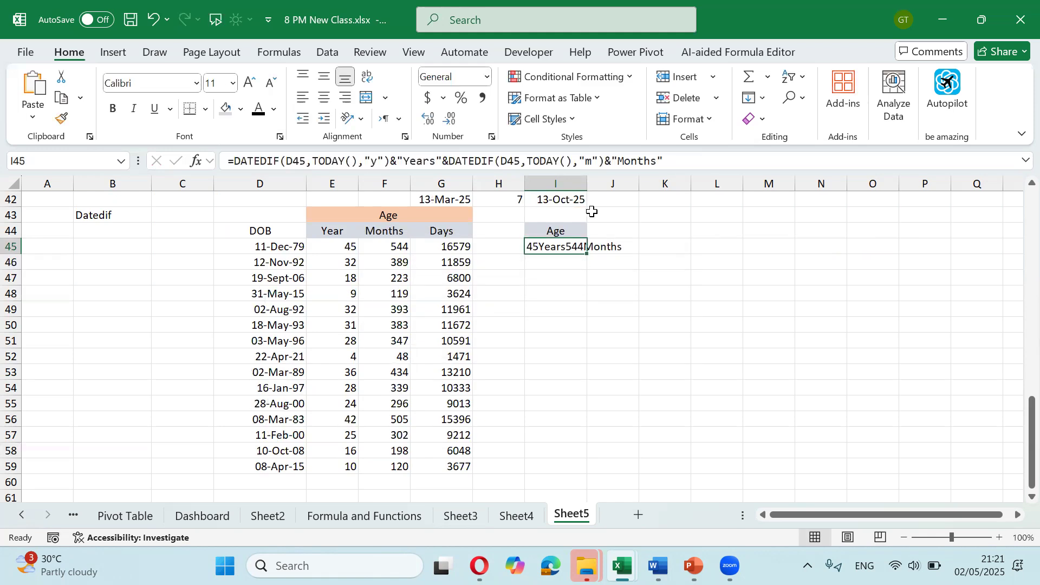
double_click(587, 184)
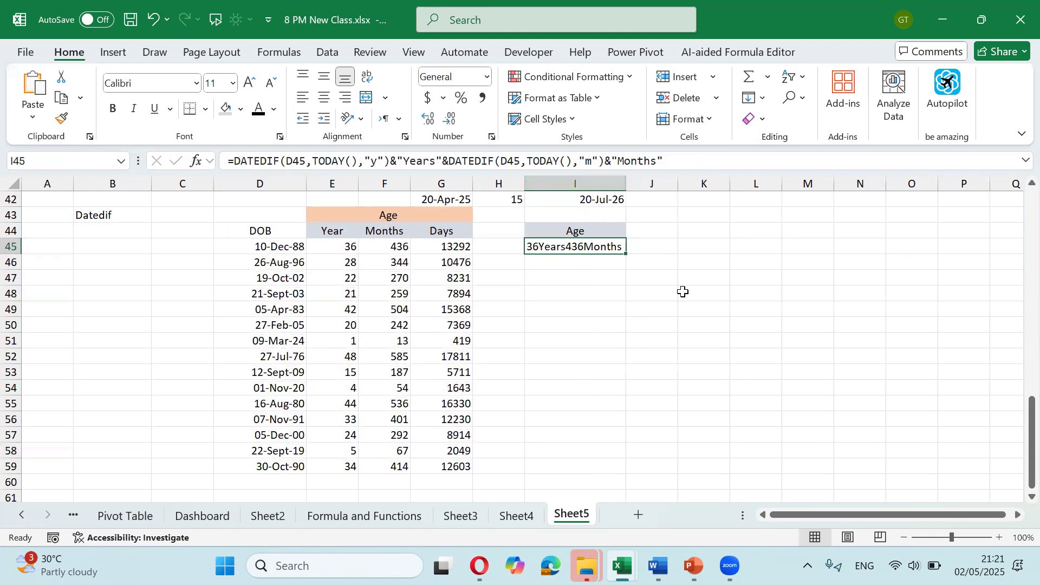
Step: Change the unit of the months DATEDIF in the I45 formula to "ym"
key(F2)
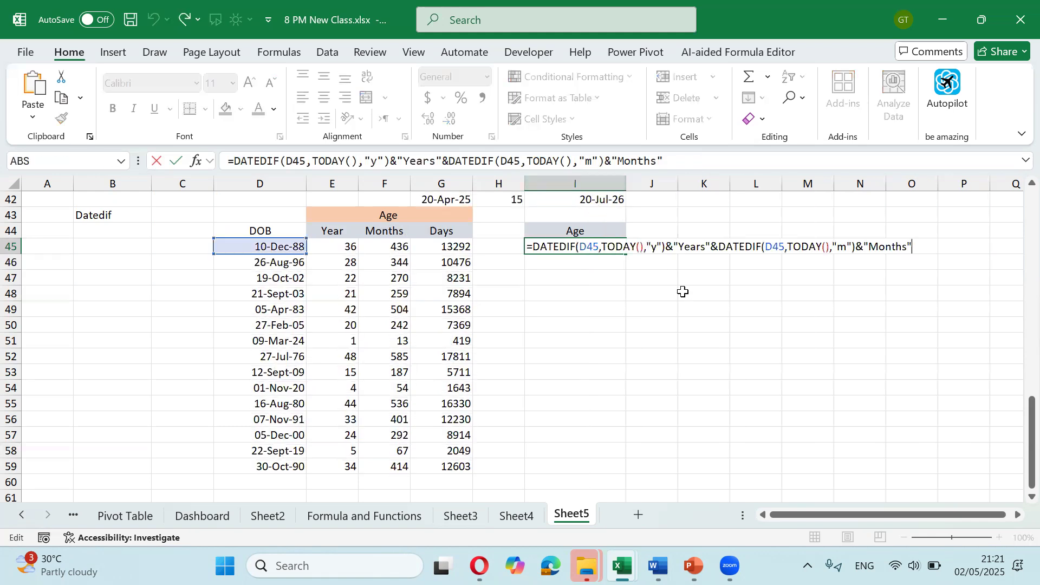
key(Left)
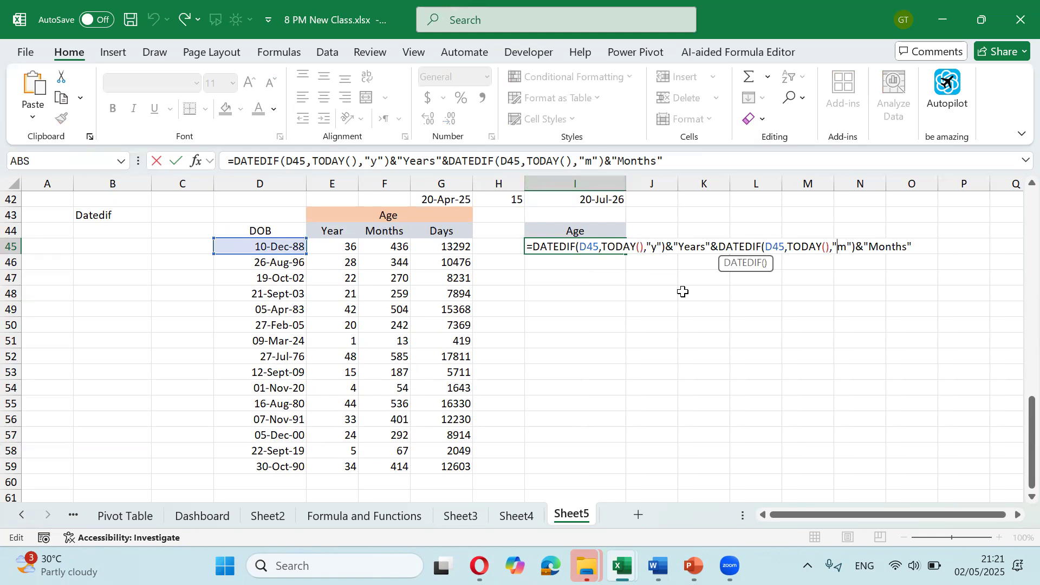
text(y)
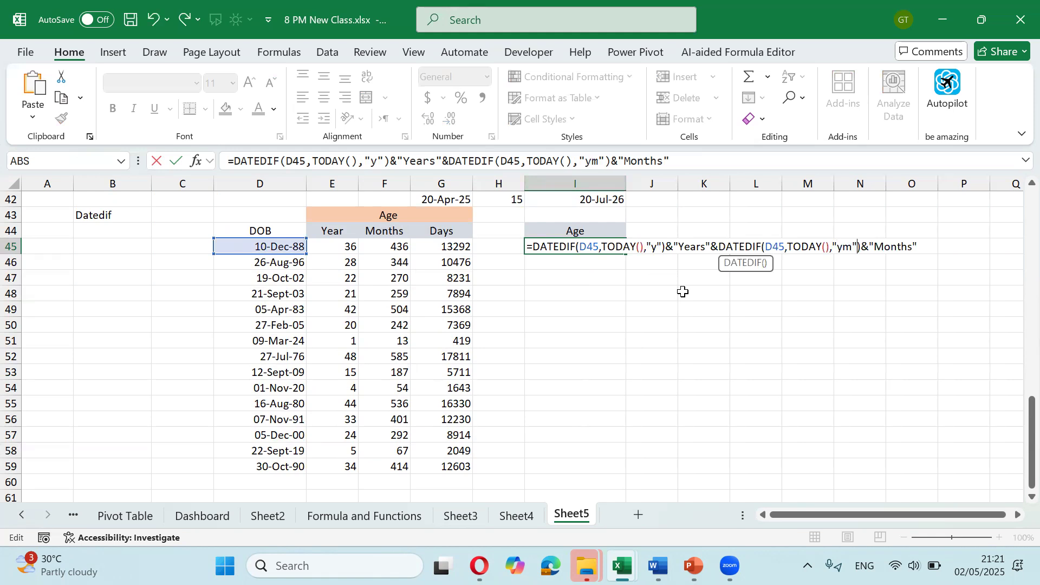
Step: Insert a space before the words Years and Months inside the quoted labels of the I45 formula
key(Right)
key(Left)
key(Left)
key(Left)
key(Left)
key(Left)
key(Left)
key(Left)
key(Left)
key(Left)
key(Left)
key(Left)
key(Left)
key(Left)
key(Left)
key(Left)
key(Left)
key(Left)
key(Left)
key(Left)
key(Left)
key(Left)
key(Left)
key(Left)
key(Left)
key(Left)
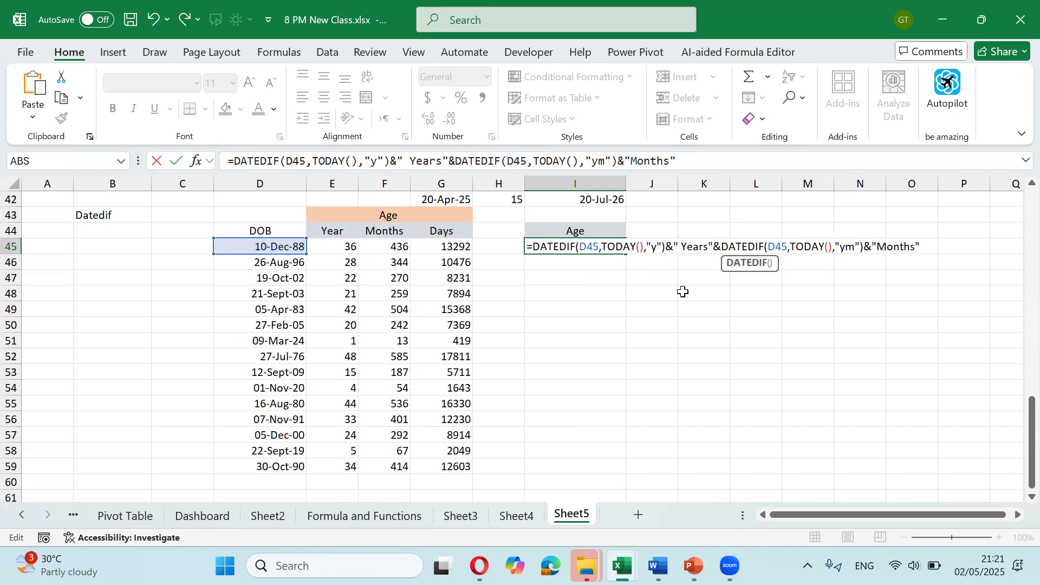
key(Right)
key(Right)
key(Right)
key(Right)
key(Right)
key(Right)
key(Right)
key(Right)
key(Right)
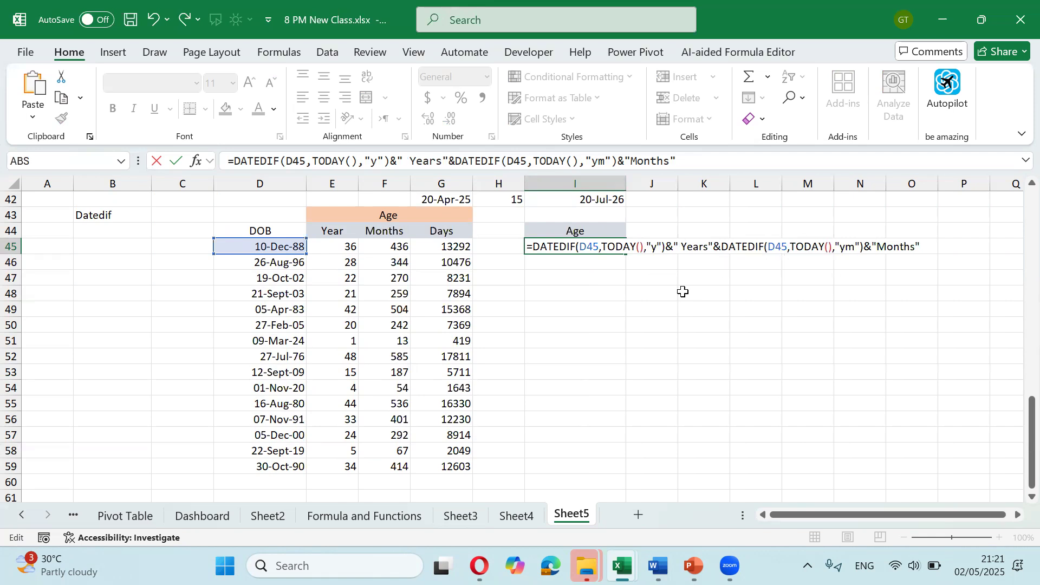
key(Return)
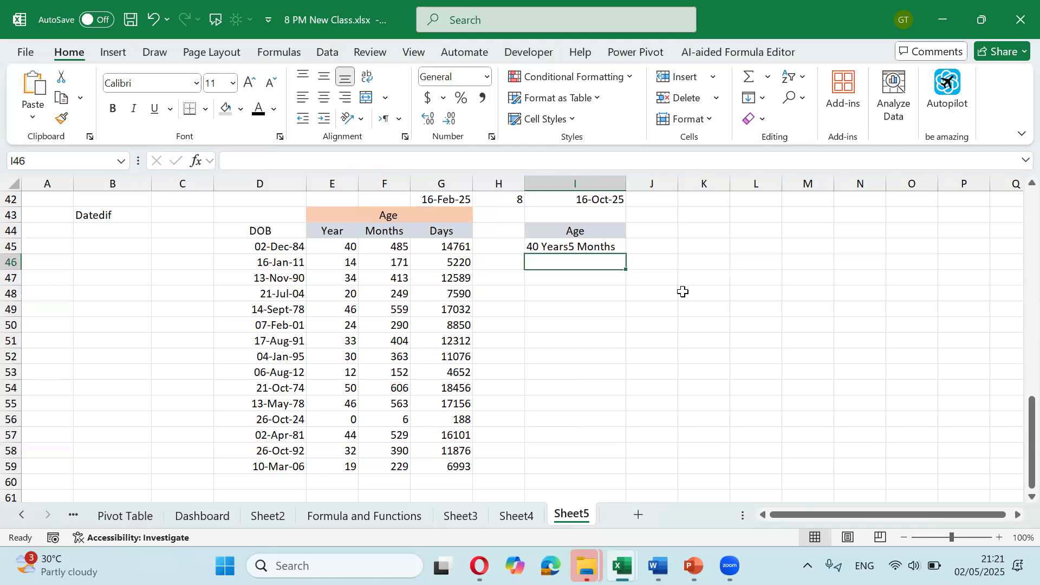
Step: Copy the days DATEDIF expression from G45 without its equals sign, leaving that cell as it is
key(Up)
key(Left)
key(Left)
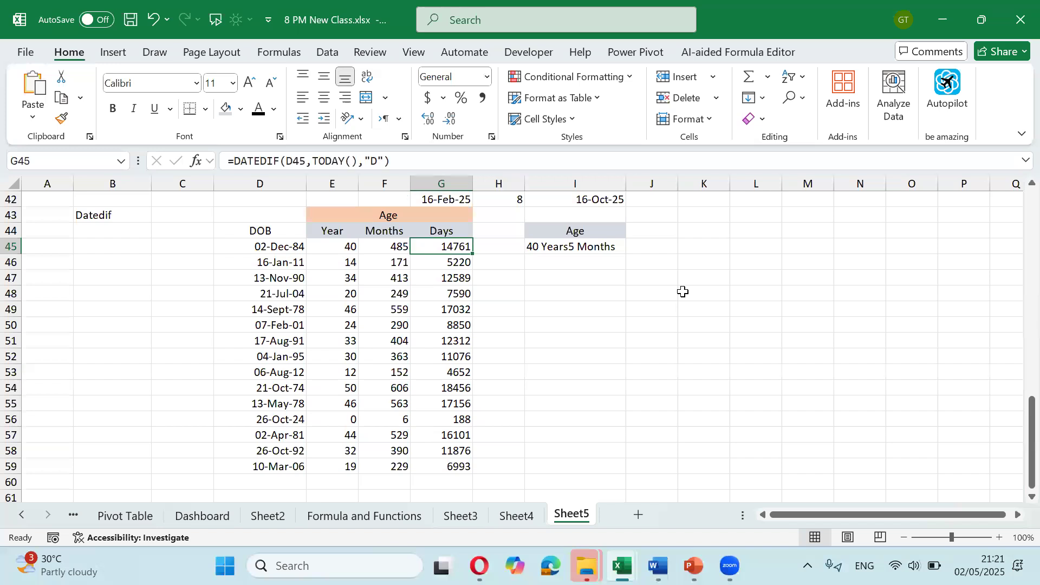
key(F2)
key(shift+Left)
key(shift+Left)
key(shift+Left)
key(shift+Left)
key(shift+Left)
key(shift+Left)
key(shift+Left)
key(shift+Left)
key(shift+Left)
key(shift+Left)
key(shift+Left)
key(shift+Left)
key(shift+Left)
key(shift+Left)
key(shift+Left)
key(shift+Left)
key(shift+Left)
key(shift+Left)
key(shift+Left)
key(shift+Left)
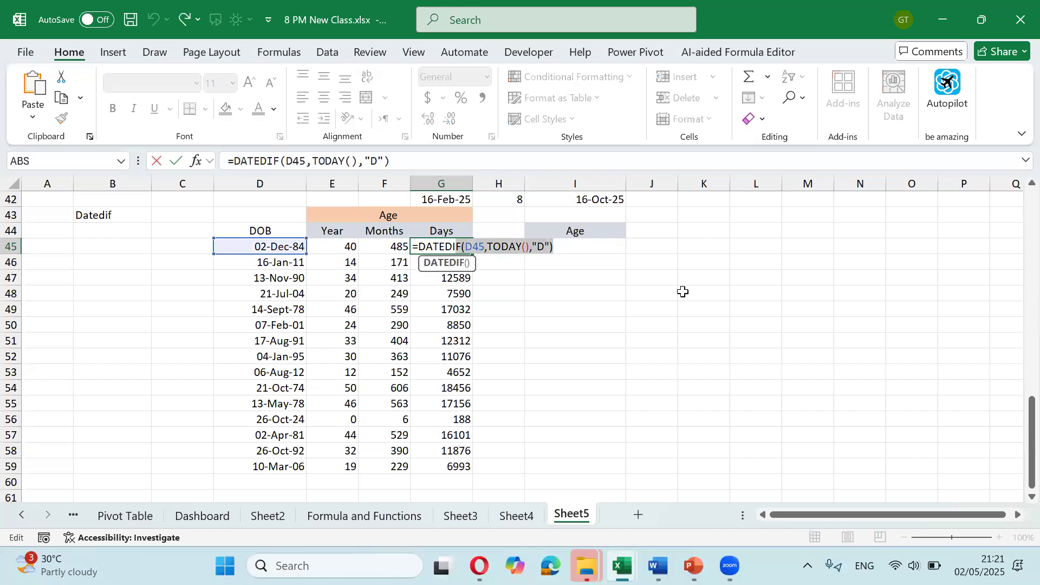
key(shift+Left)
key(ctrl+c)
key(Tab)
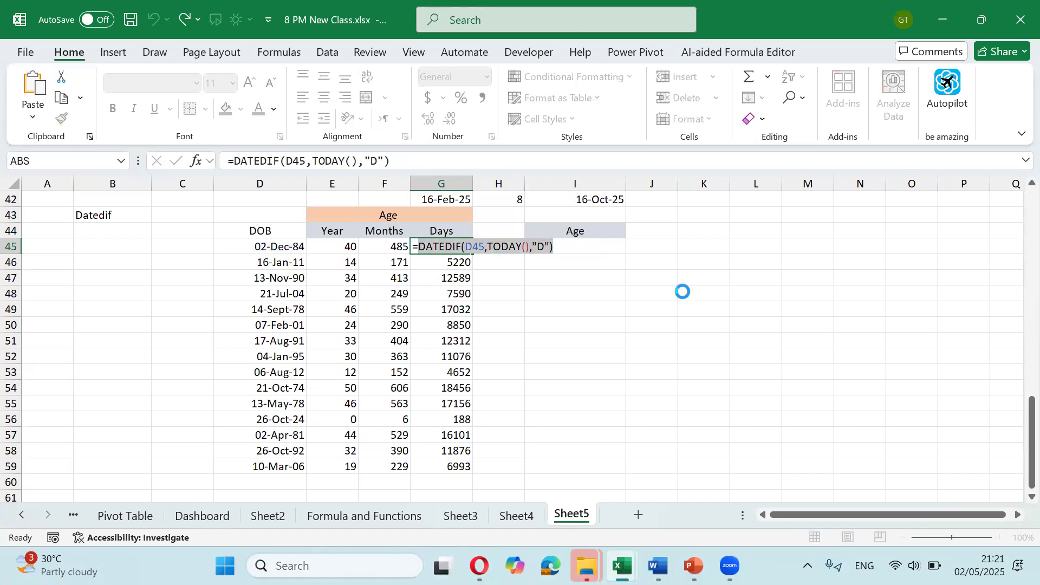
Step: Append & and the copied days DATEDIF to the I45 formula, changing its unit to "mD"
key(Right)
key(F2)
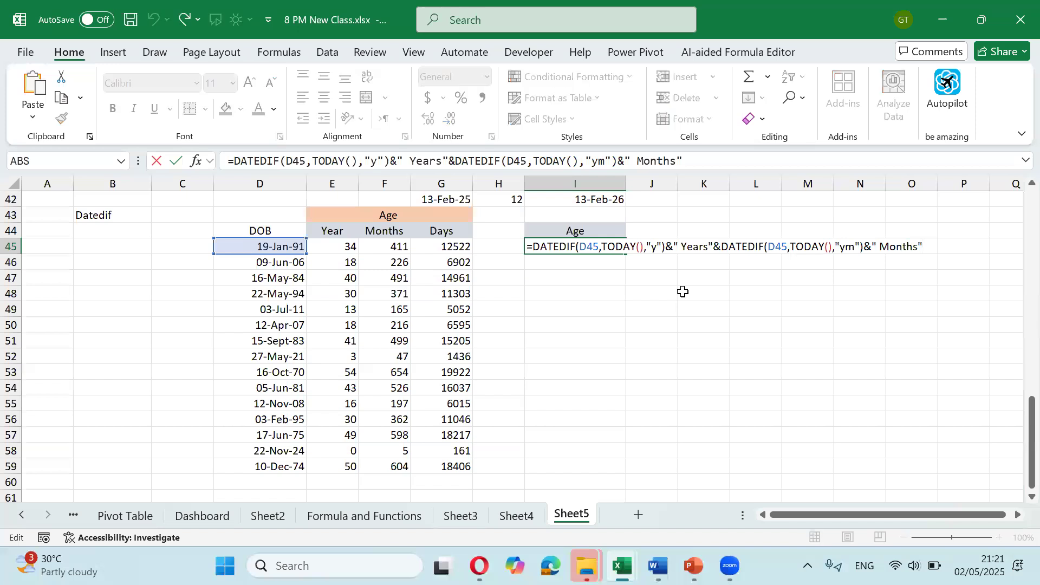
text(&)
key(ctrl+v)
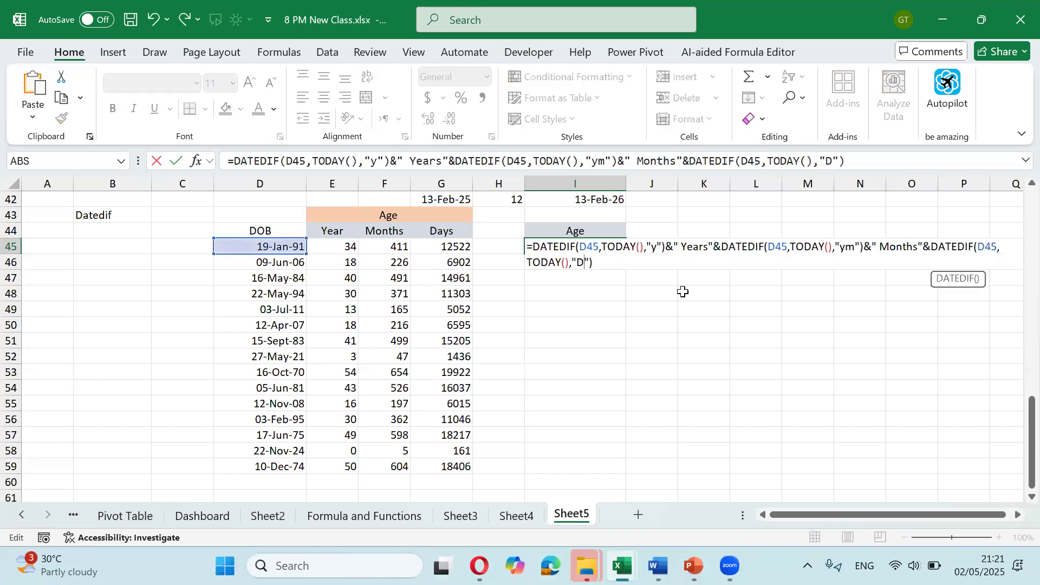
key(shift+Right)
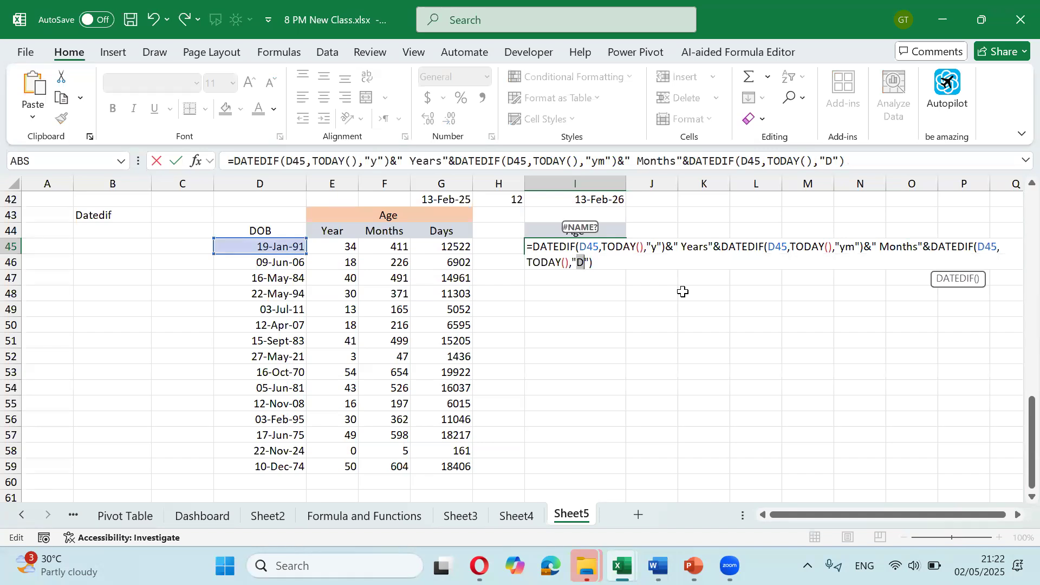
key(Left)
text(m)
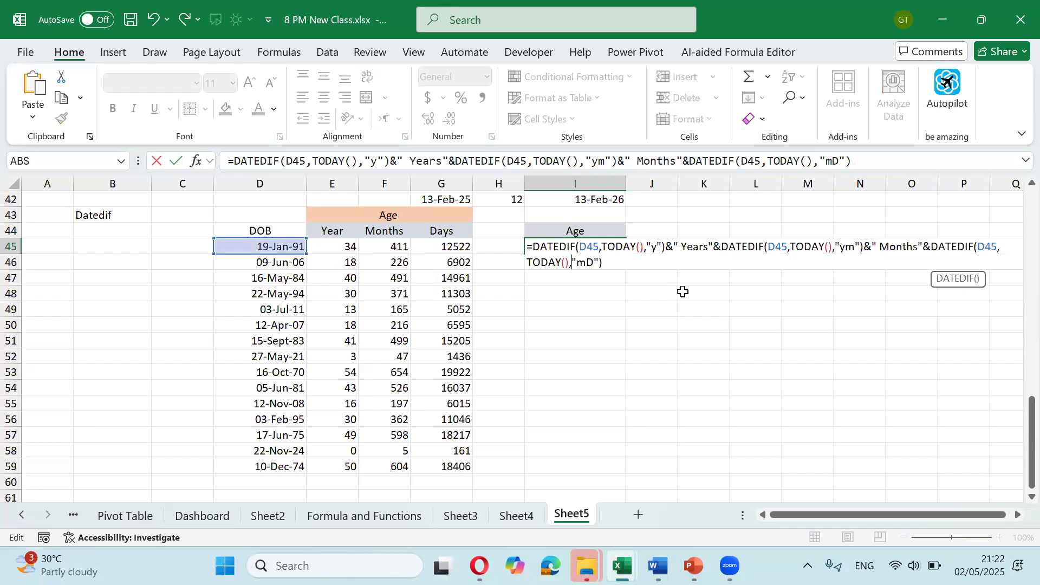
Step: Add &"Days" at the end of the I45 formula and commit it
key(Left)
key(Left)
key(Right)
key(Right)
key(Right)
key(Right)
key(Right)
key(Right)
key(Right)
text(& "D)
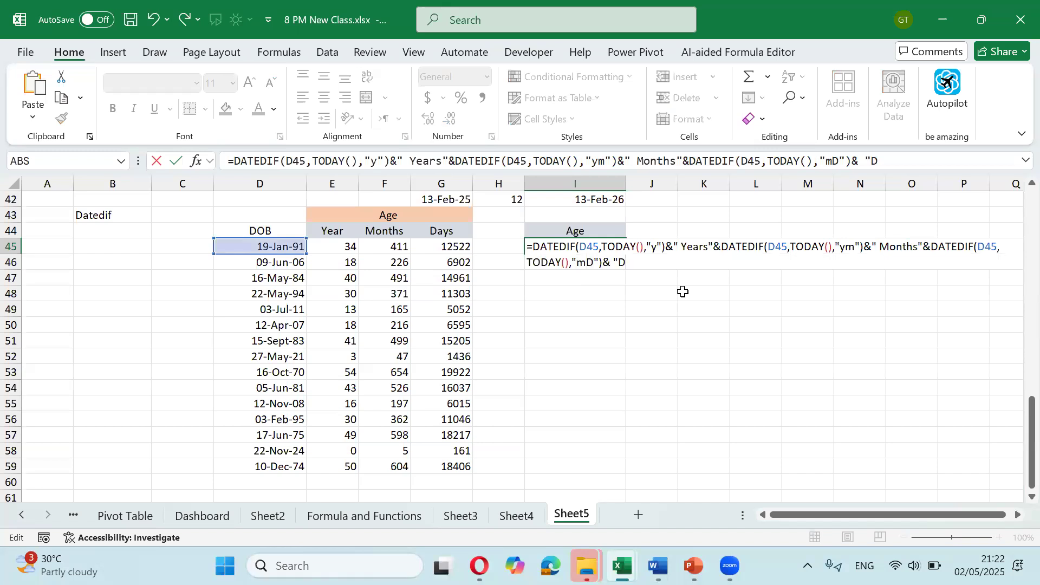
text(ays")
text())
key(Return)
key(Return)
key(Up)
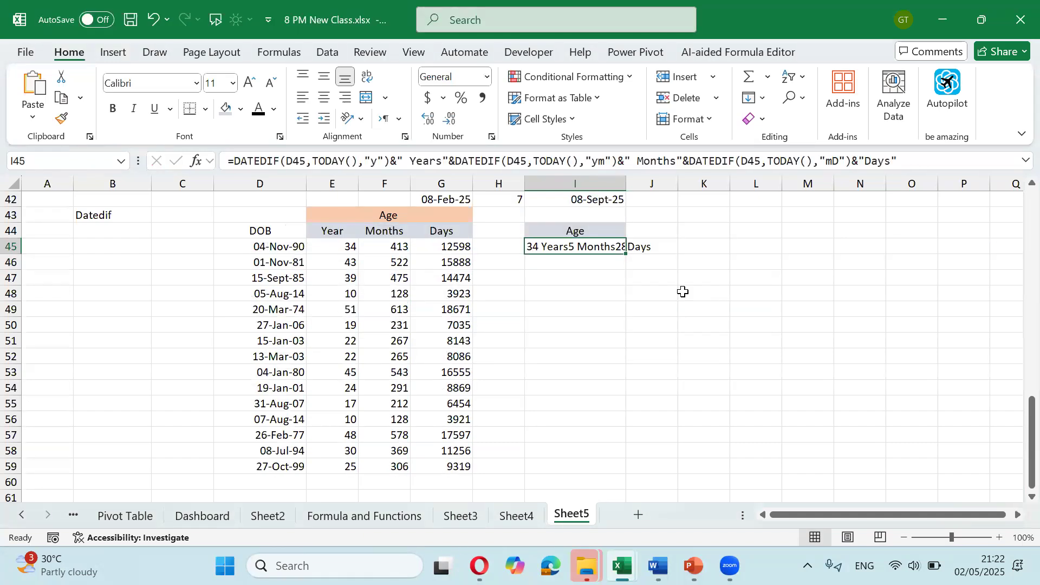
Step: Fill the combined age formula from I45 down to I59 and autofit column I to its contents
key(shift+Down)
key(shift+Down)
key(shift+Down)
key(shift+Down)
key(shift+Down)
key(shift+Down)
key(shift+Down)
key(shift+Down)
key(shift+Down)
key(shift+Down)
key(shift+Down)
key(shift+Down)
key(shift+Down)
key(shift+Down)
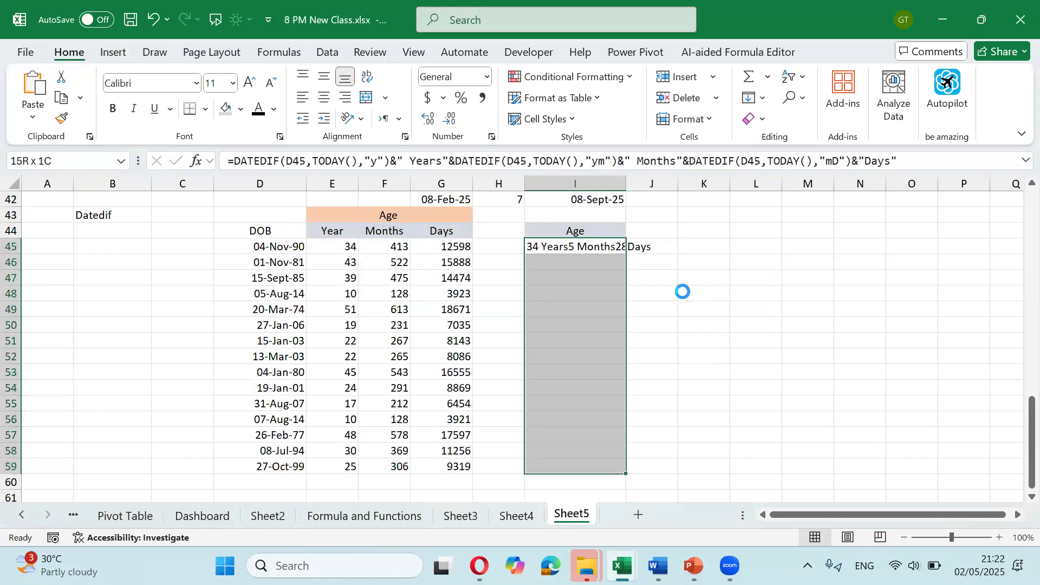
key(ctrl+d)
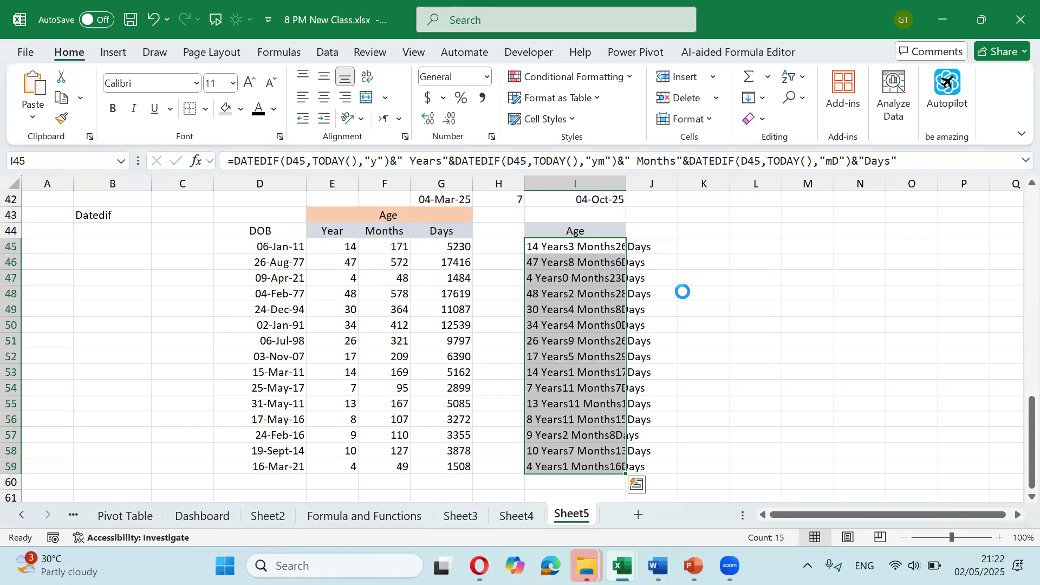
double_click(627, 183)
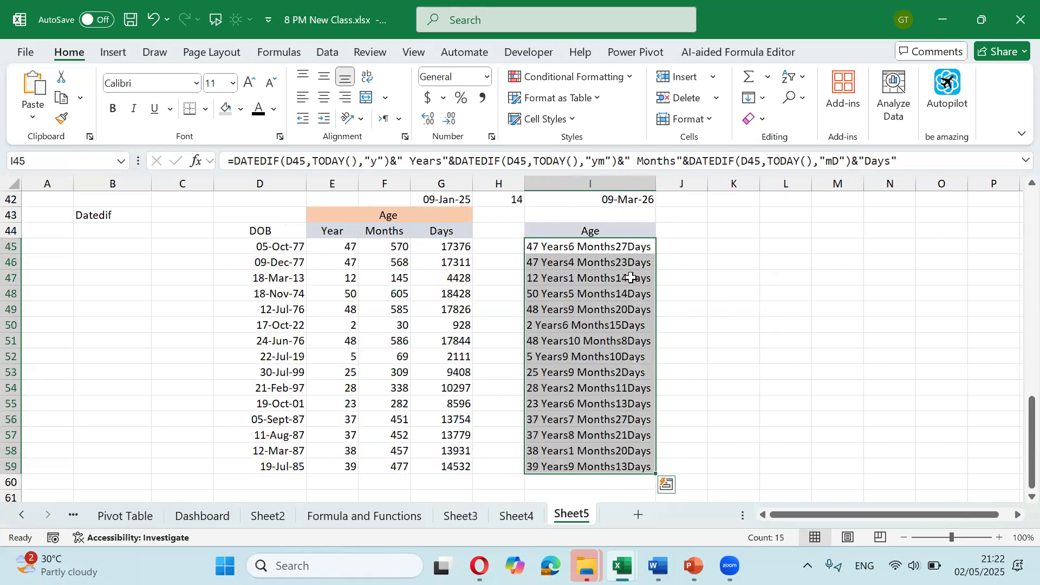
Step: Recalculate the sheet repeatedly from D45 to check the ages against newly generated random birth dates
click(632, 278)
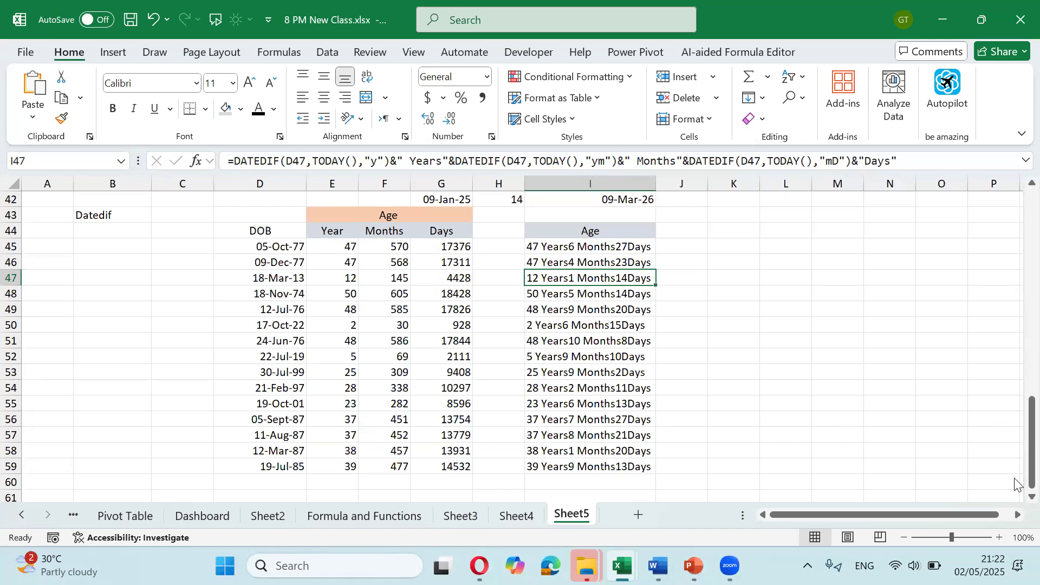
key(Up)
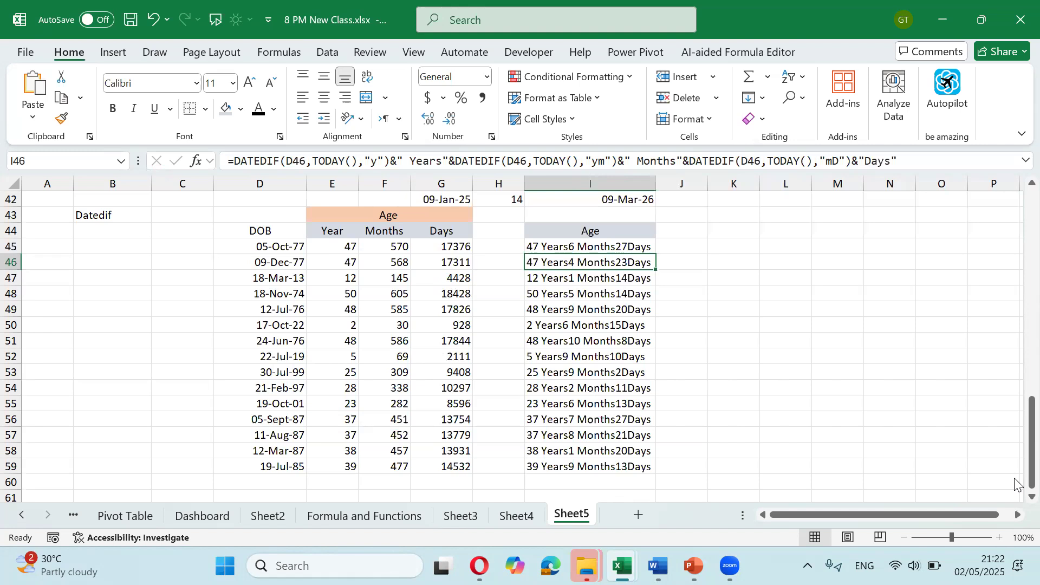
key(Left)
key(Left)
key(Left)
key(Left)
key(Left)
key(Up)
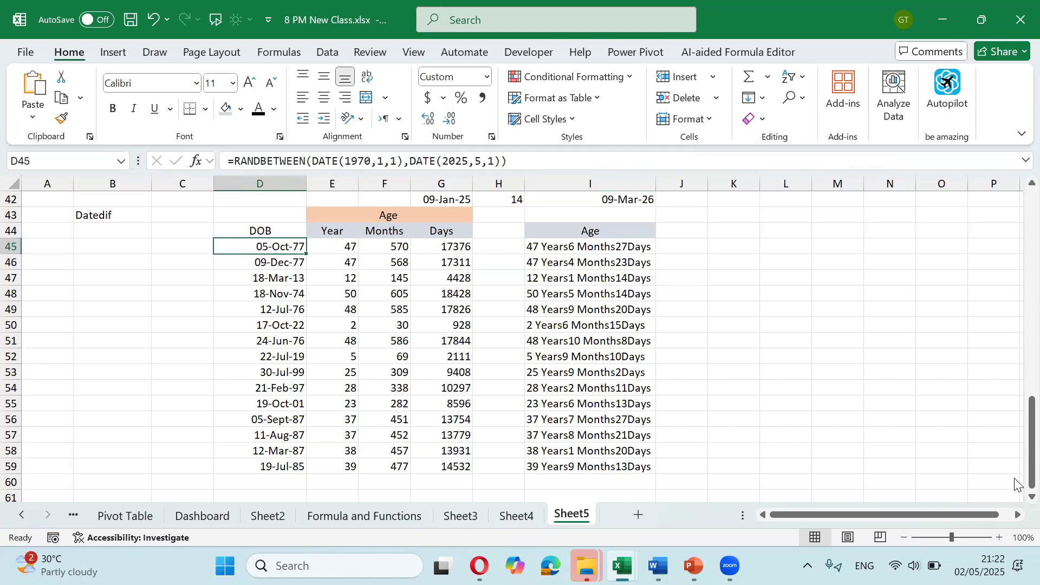
key(F9)
key(F9)
key(F9)
key(F9)
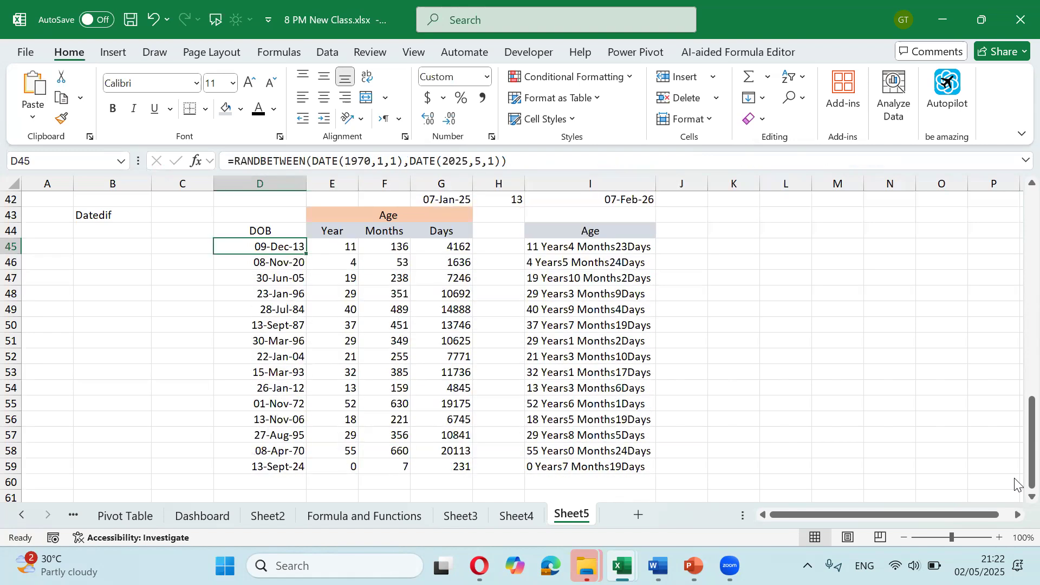
key(F9)
key(F9)
key(F9)
key(F9)
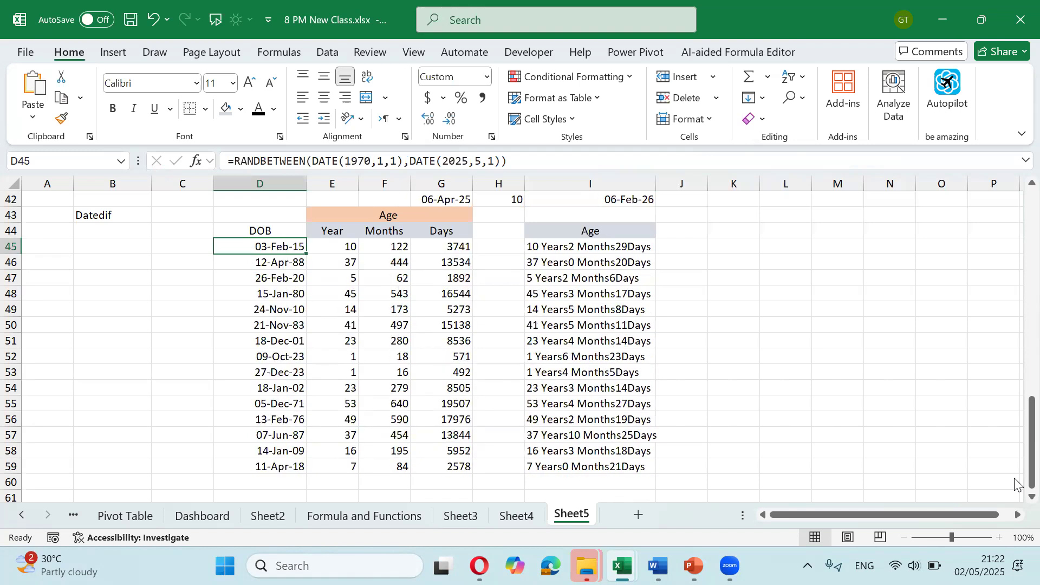
Step: Examine the arguments of the years DATEDIF formula in E45 without changing it
key(Right)
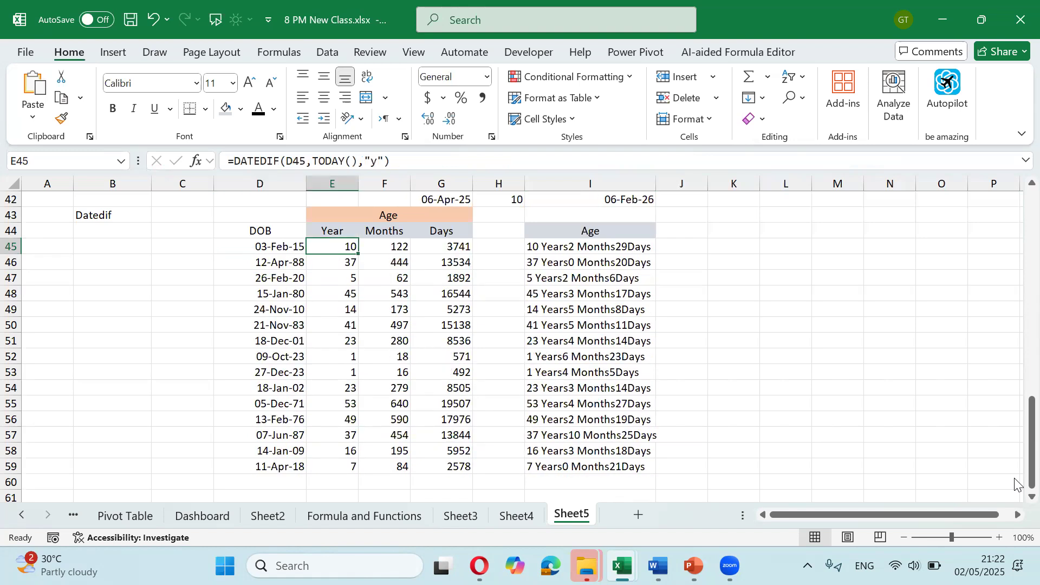
key(F2)
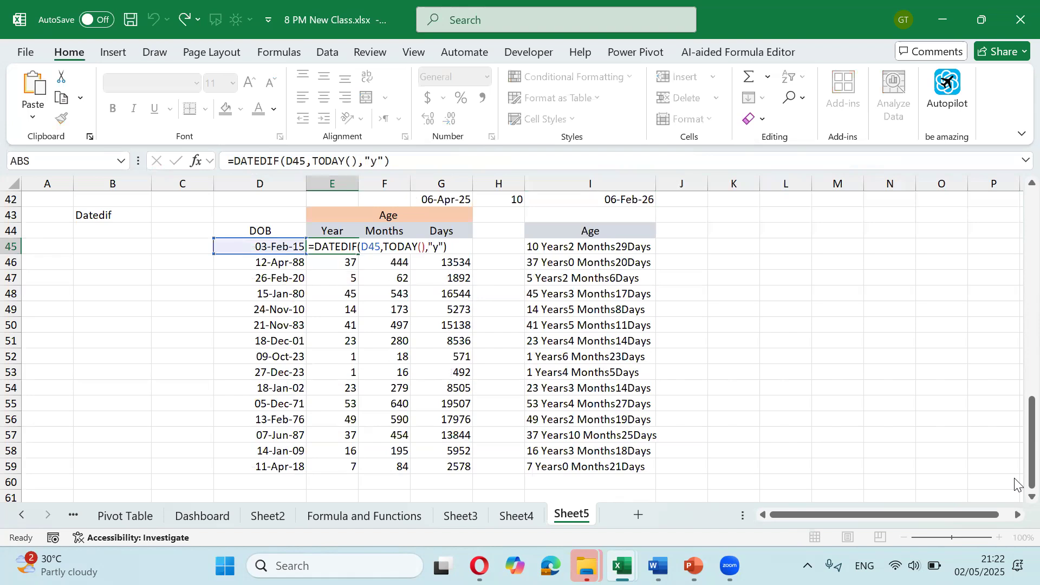
key(Return)
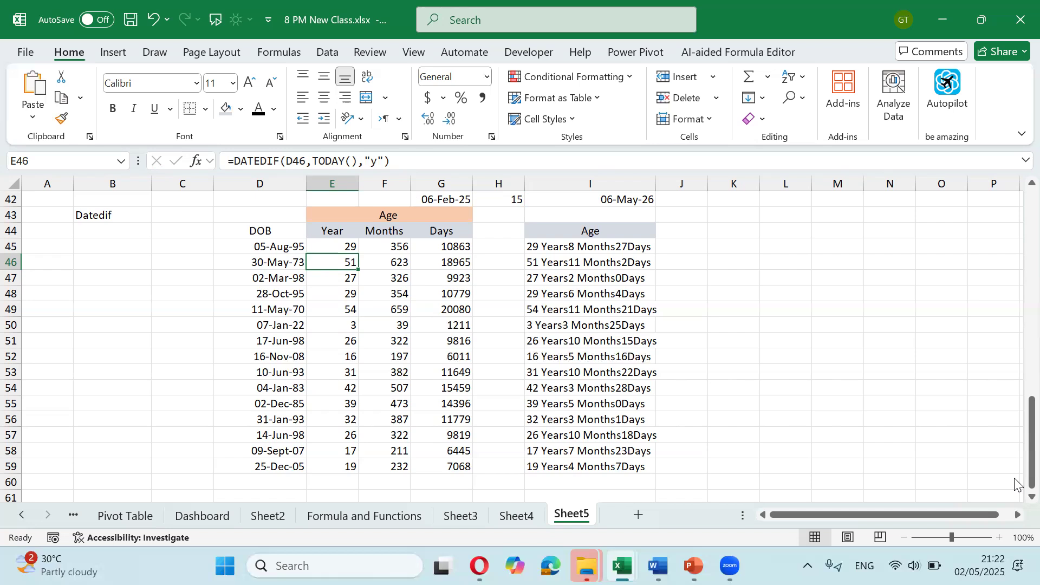
Step: Widen column I slightly and centre the combined age texts in I45:I59
key(Up)
key(Right)
key(Right)
key(Right)
key(Right)
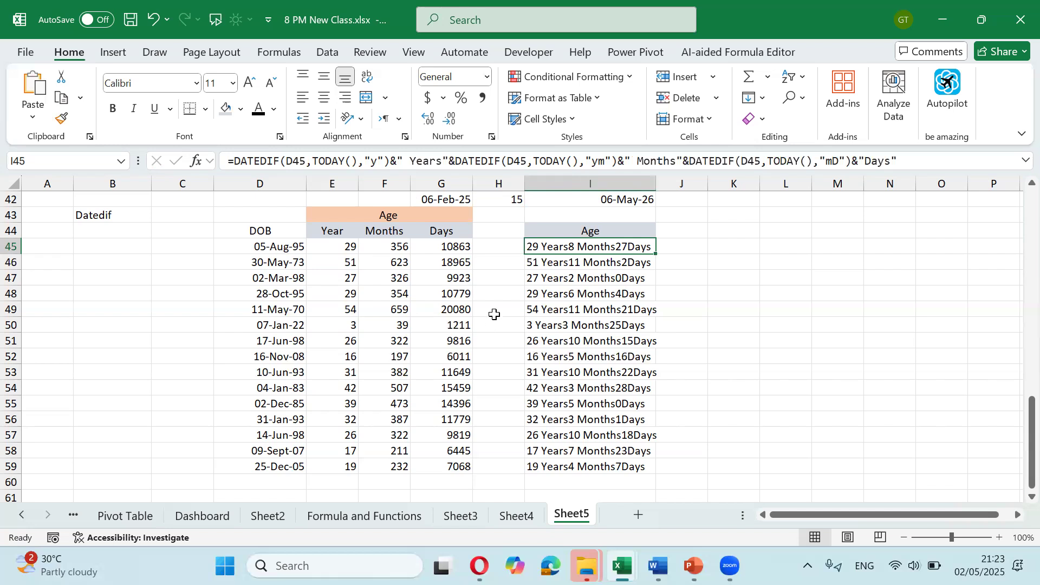
drag(656, 182, 677, 184)
drag(627, 246, 661, 466)
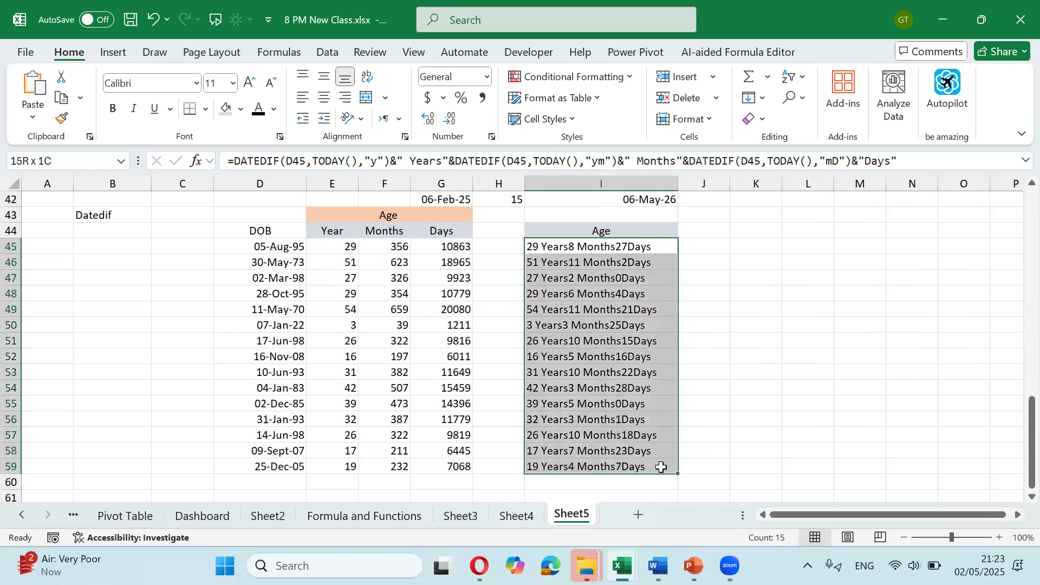
click(324, 98)
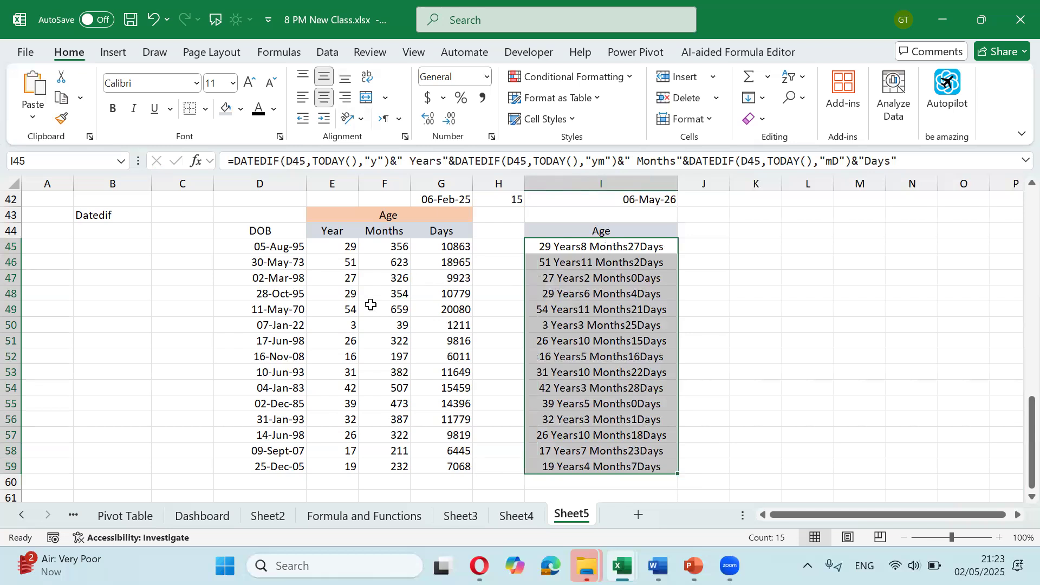
Step: Enter the current date, 02/05/2025, as a fixed value in D62 below the age table
scroll(371, 305, down, 1)
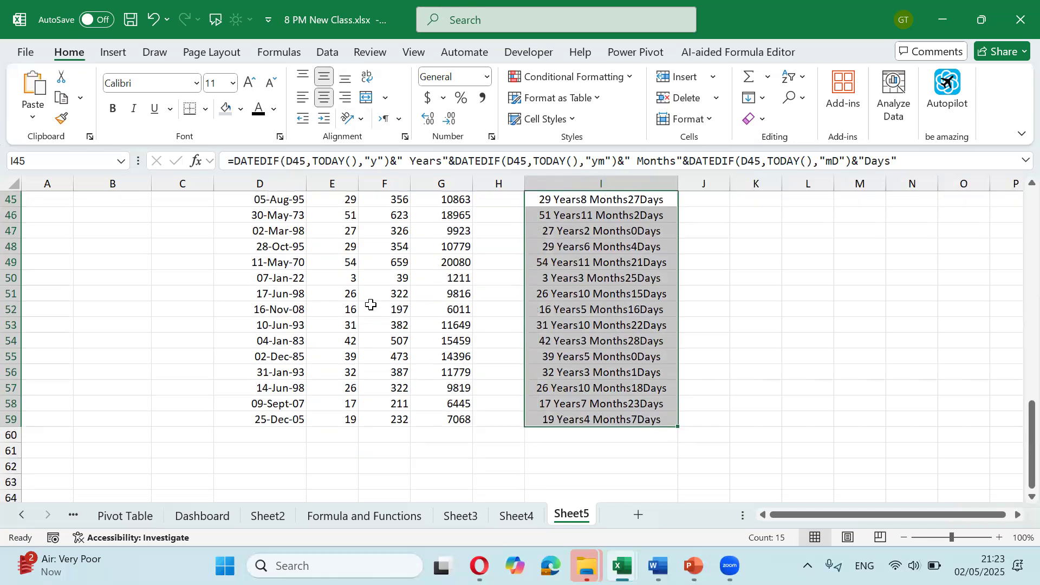
click(356, 460)
scroll(357, 457, down, 2)
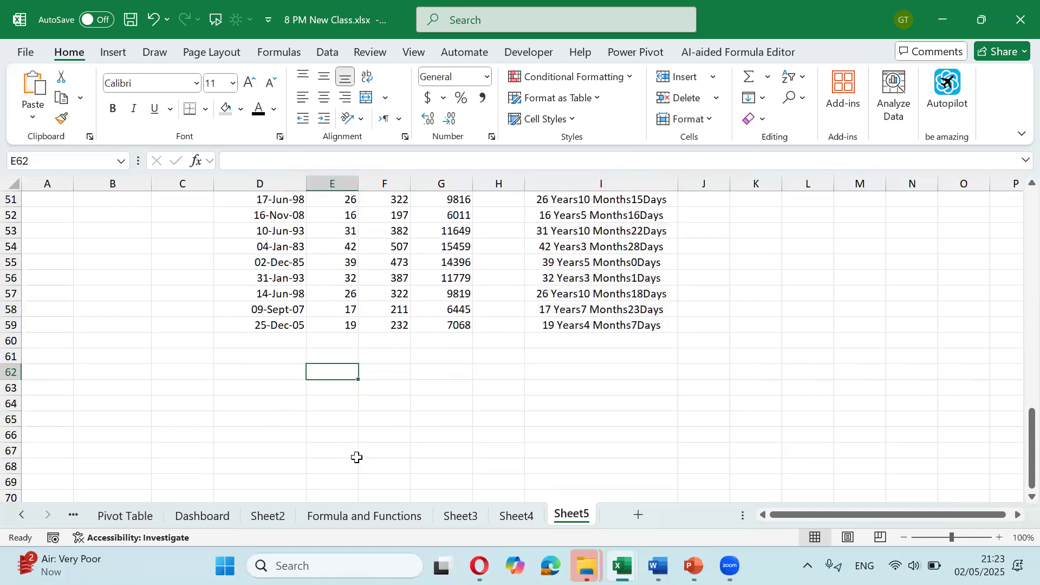
key(Left)
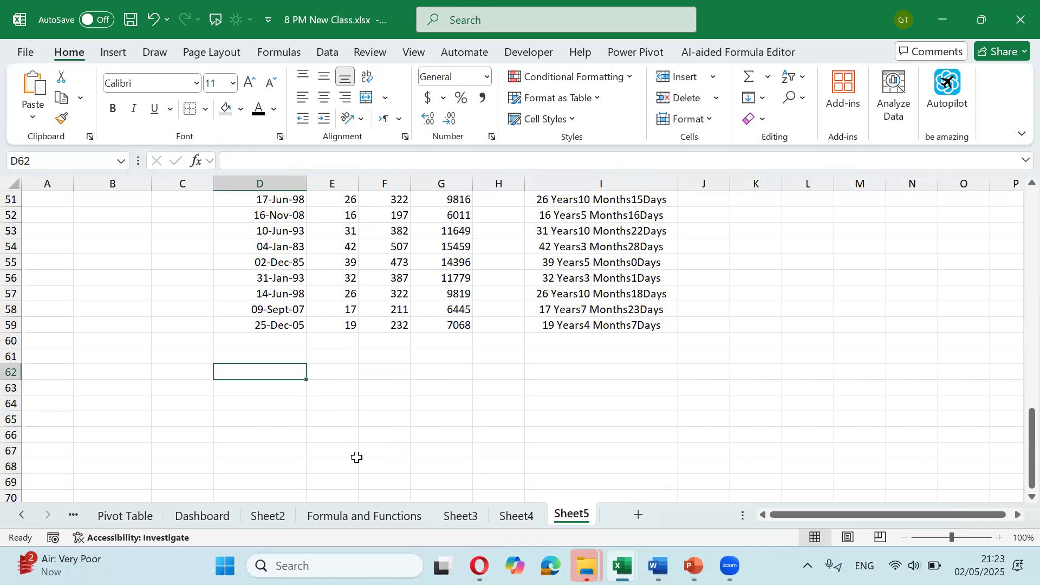
key(BackSpace)
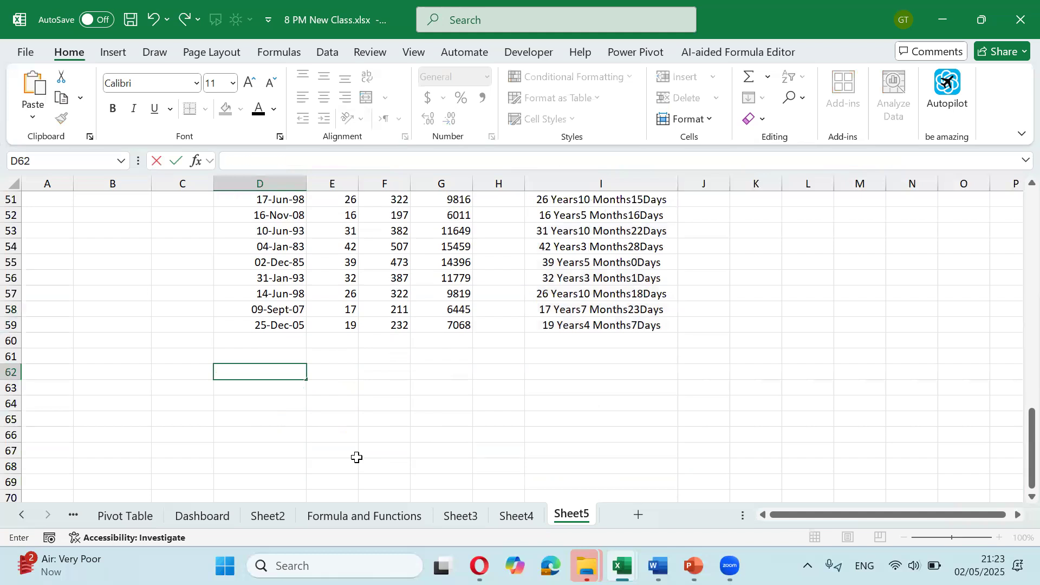
key(ctrl+semicolon)
key(ctrl+Return)
Step: Label the date in D62 with the header DOA in D61
key(Up)
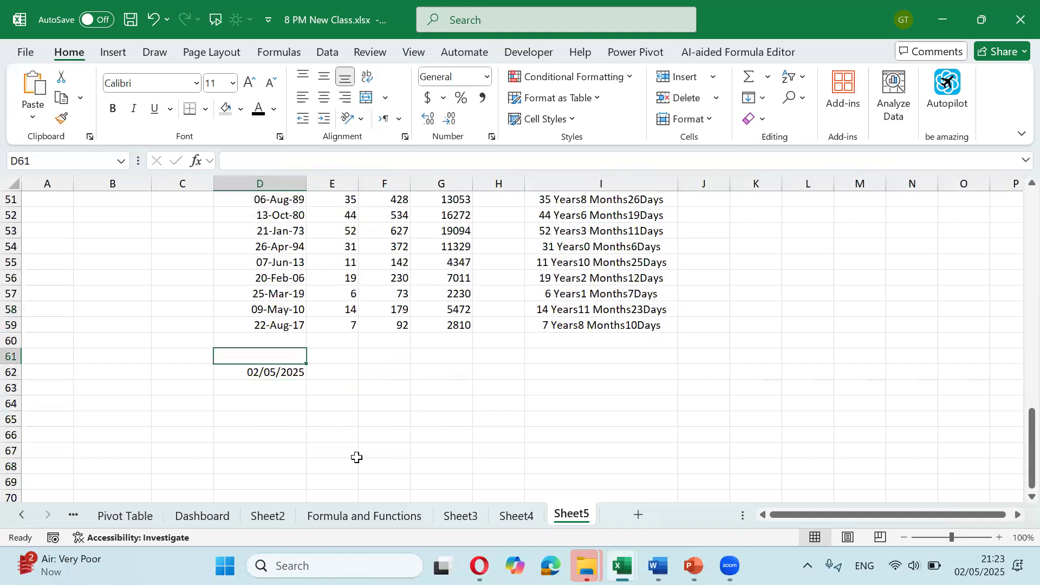
text(DOA)
key(Tab)
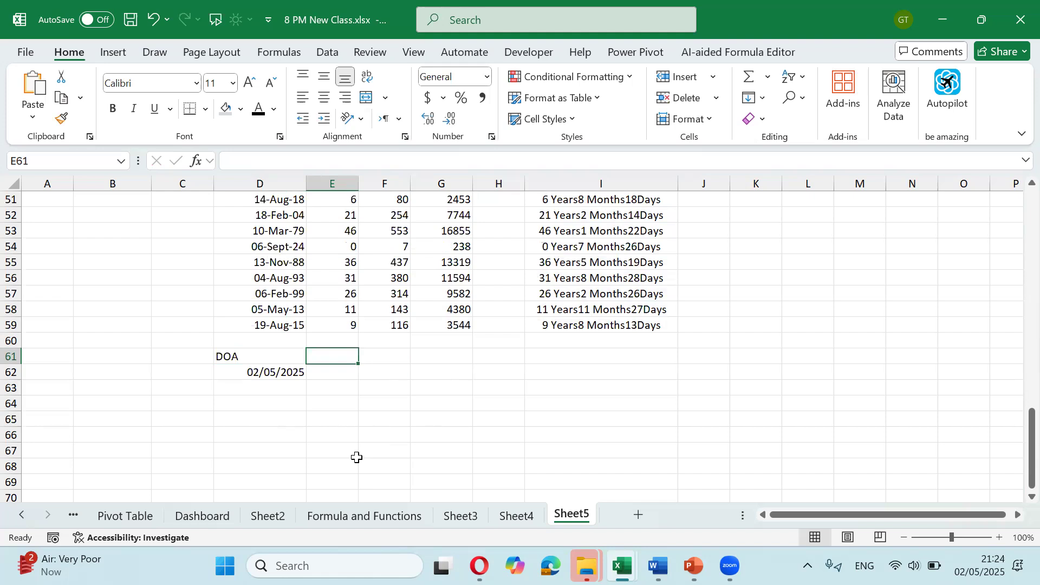
Step: Enter 7 Days as the header in E61, beside DOA
text(7 Days)
key(Return)
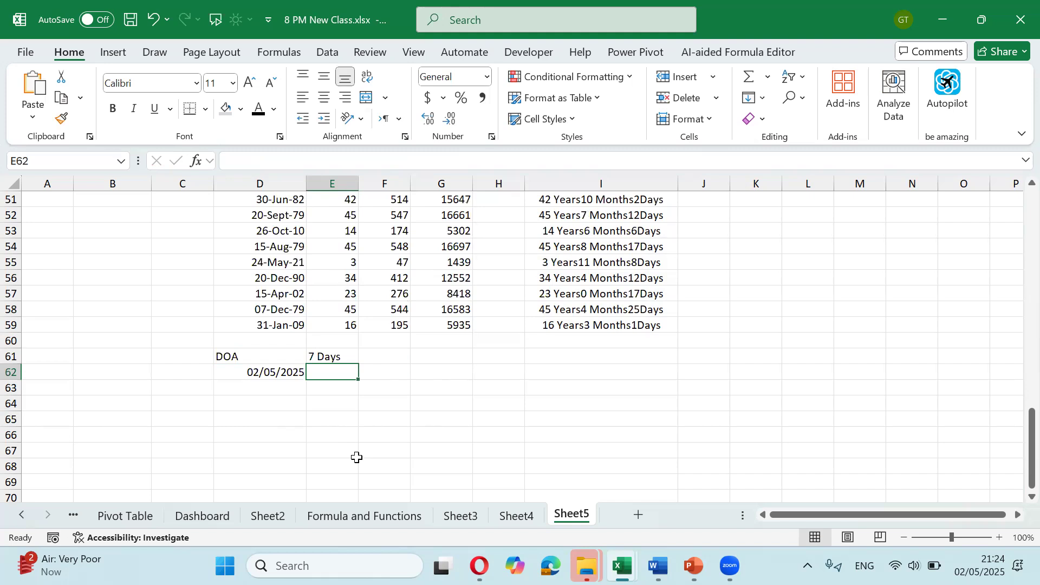
key(Left)
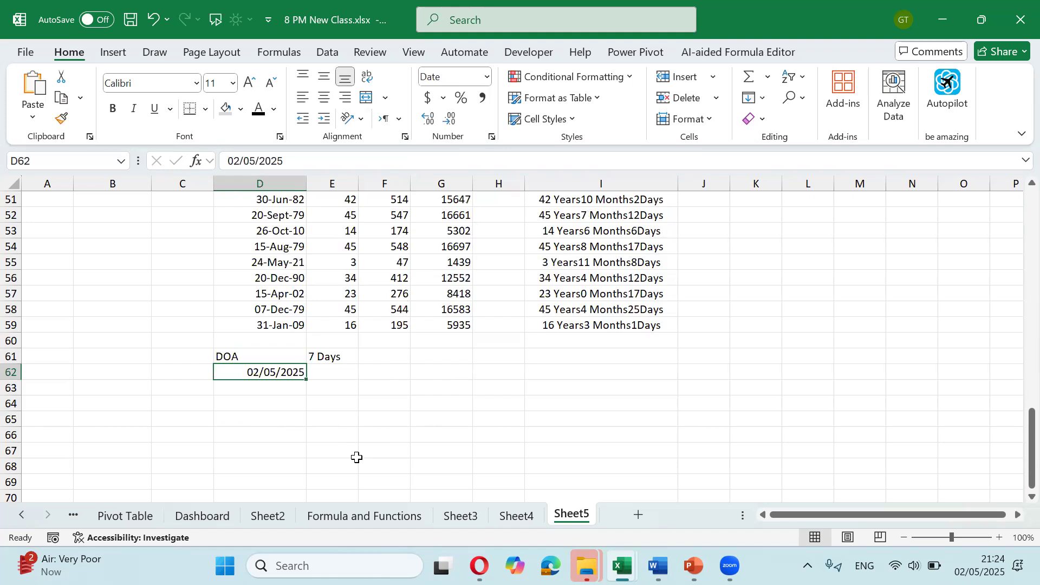
key(Right)
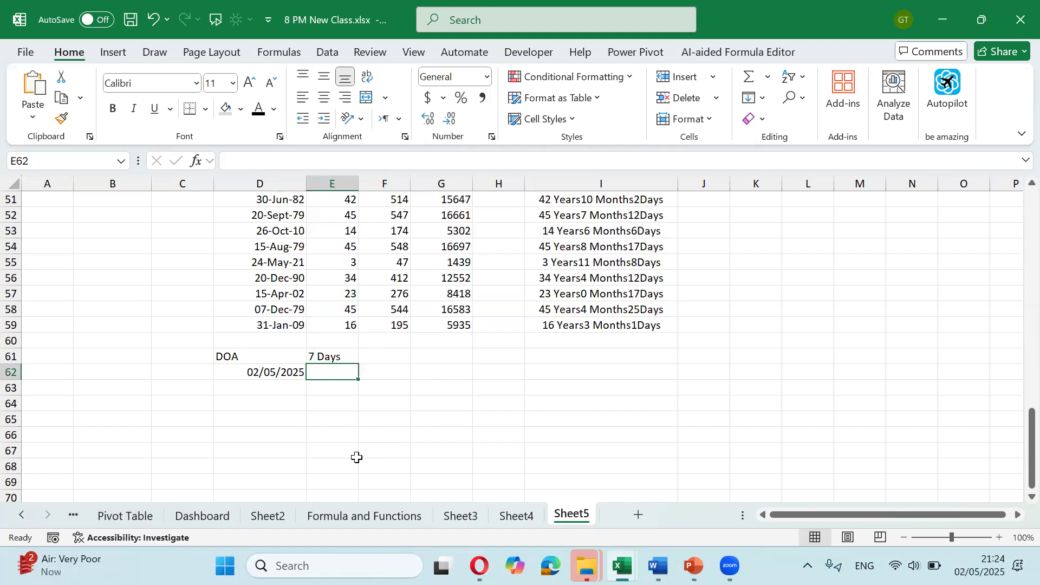
Step: Set the header in E61 to Notice1 and enter 1 in E62 below it
key(Up)
text(Notice1)
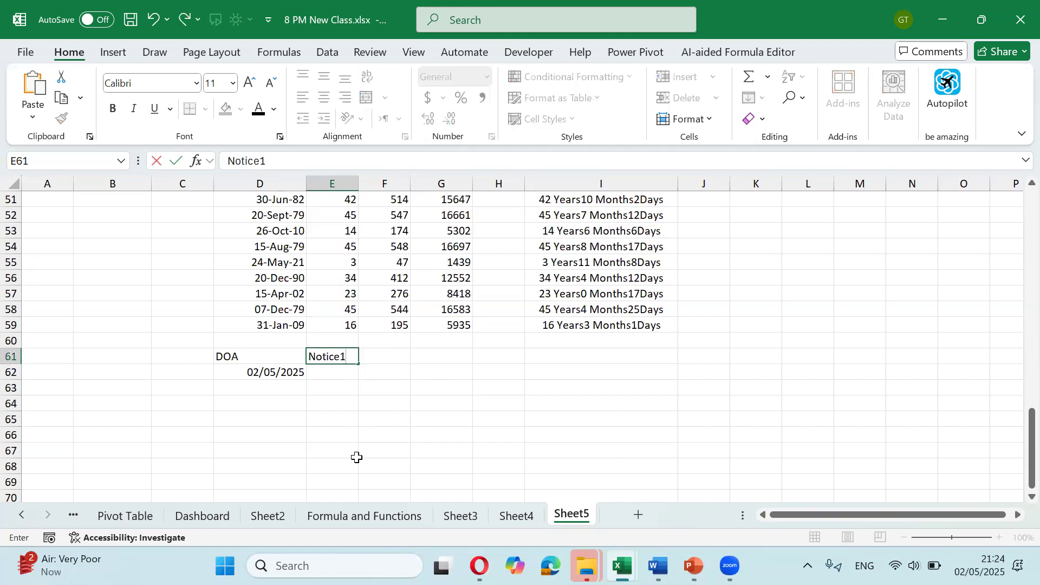
key(Return)
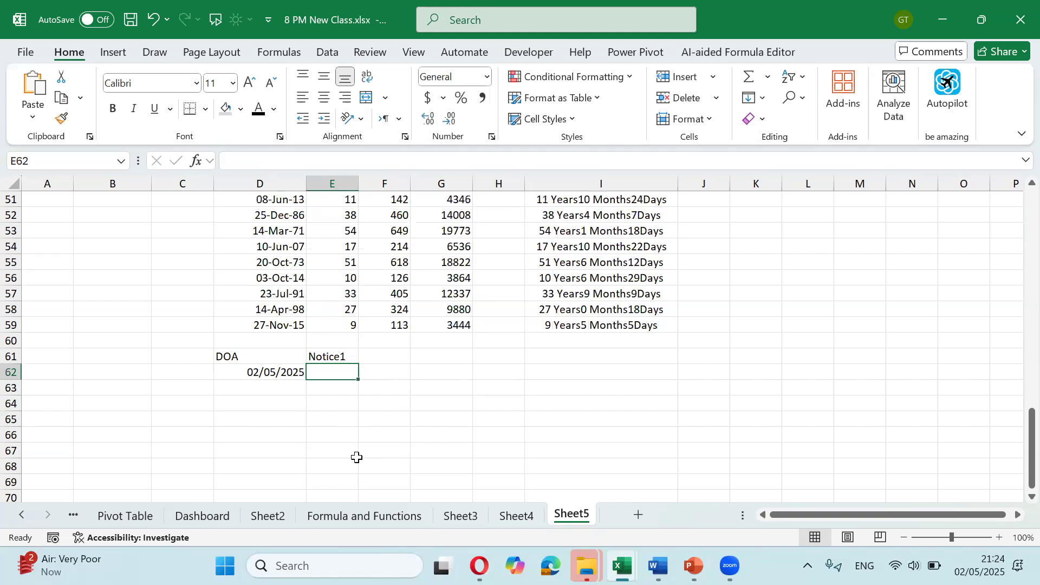
text(1)
key(Right)
Step: Enter the header Notice 2 in F61
key(Up)
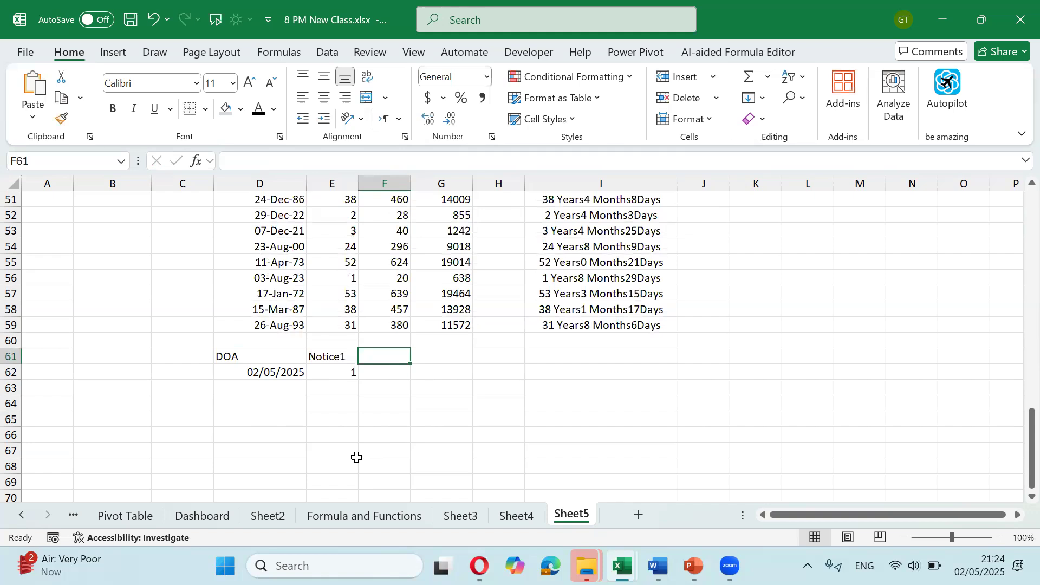
text(Notice 2)
key(Return)
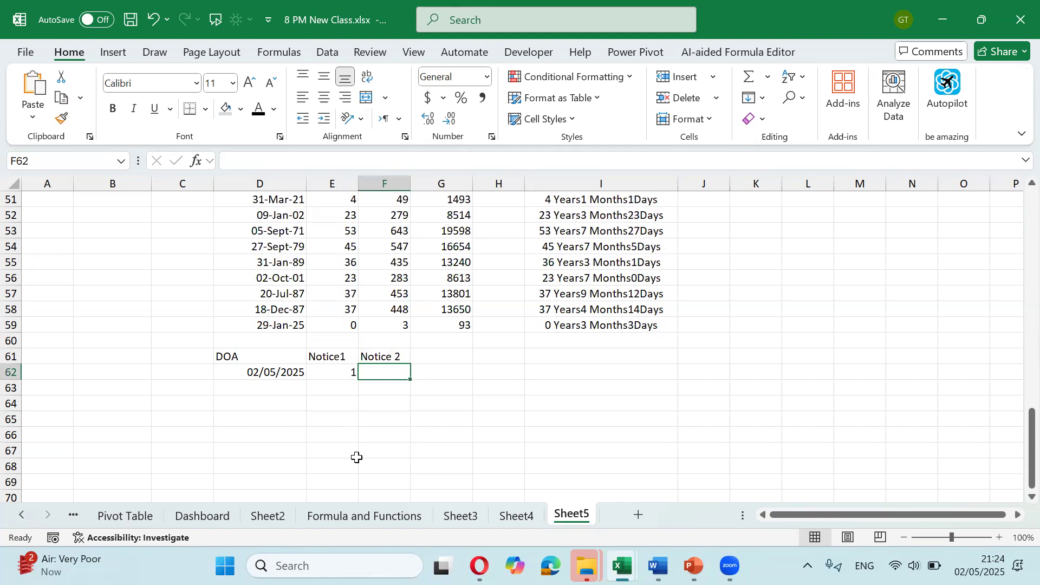
Step: Calculate the Notice 2 date in F62 as seven days after the DOA date with =D62+7
text(=)
key(Left)
key(Left)
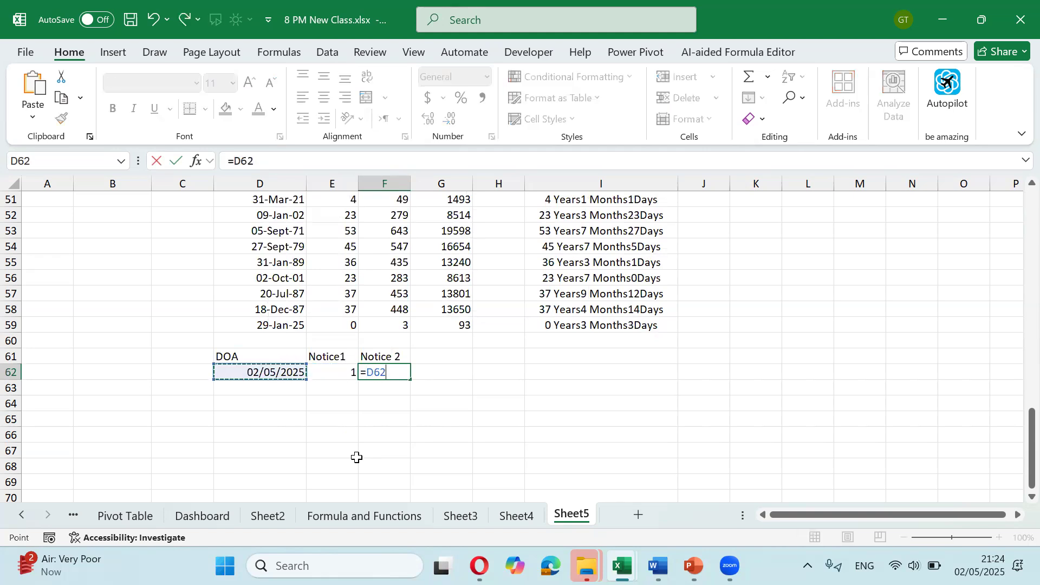
text(+)
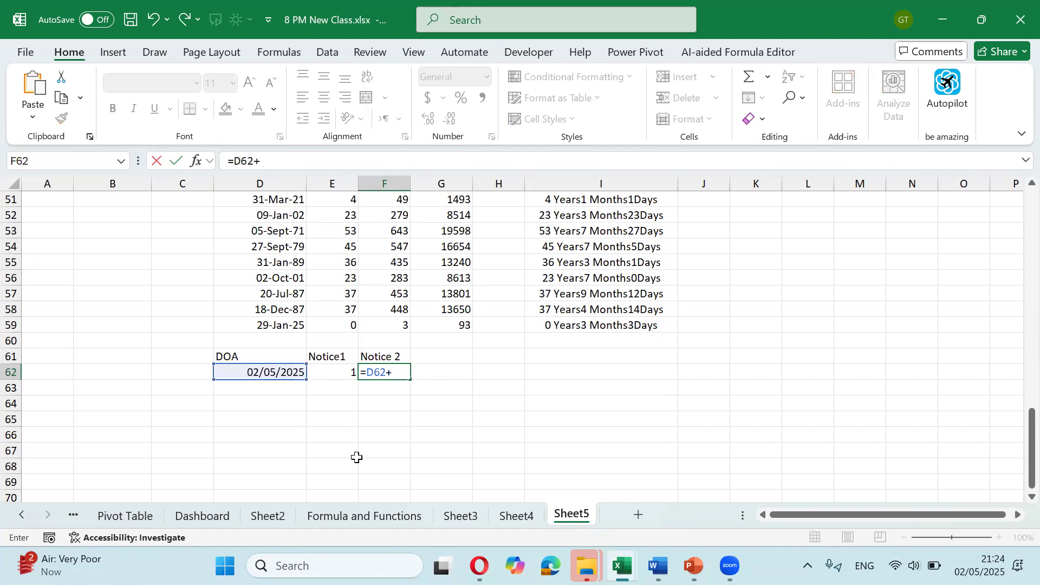
text(7)
key(ctrl+Return)
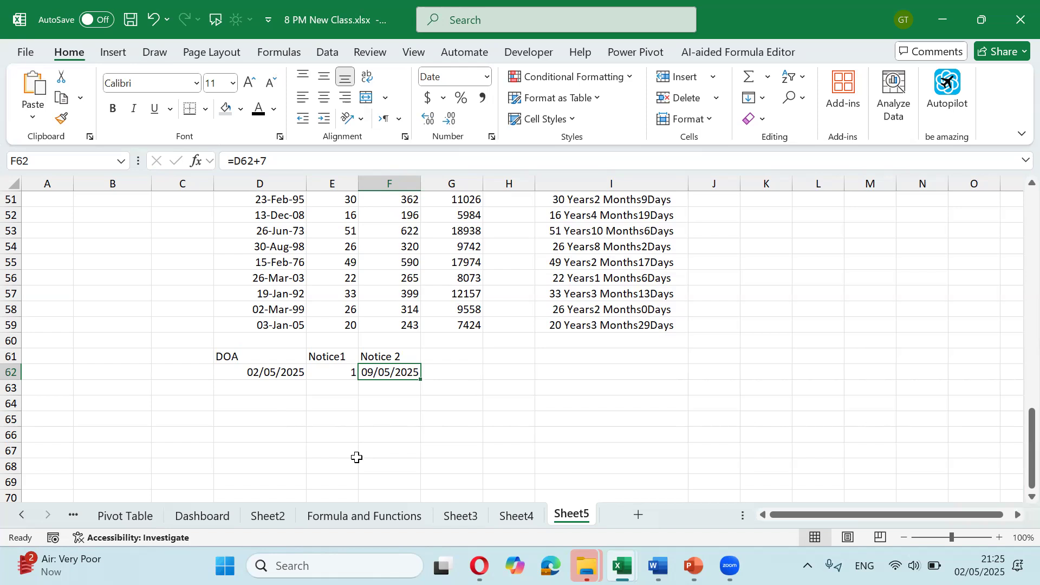
key(F2)
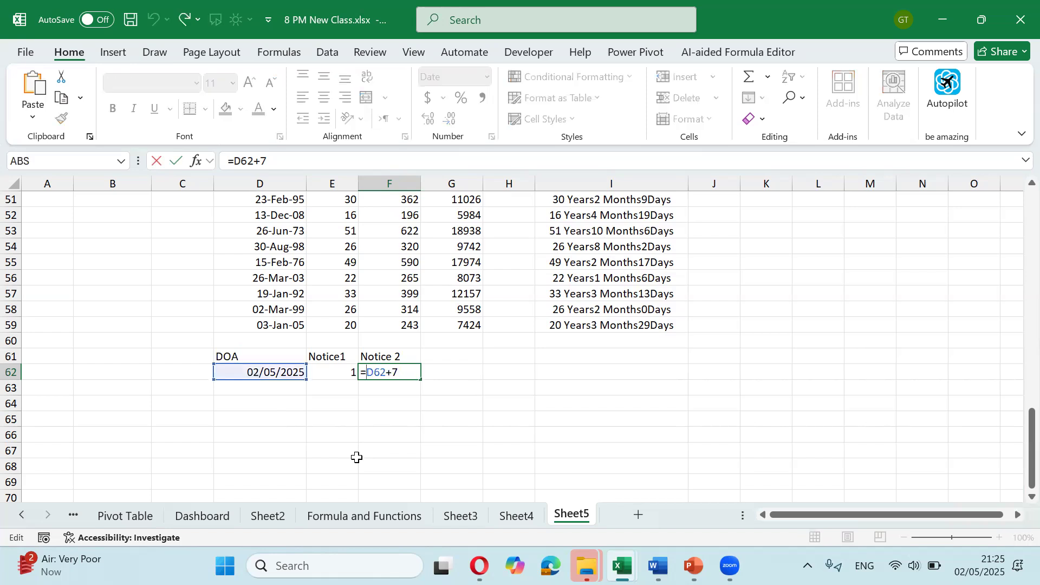
text(if)
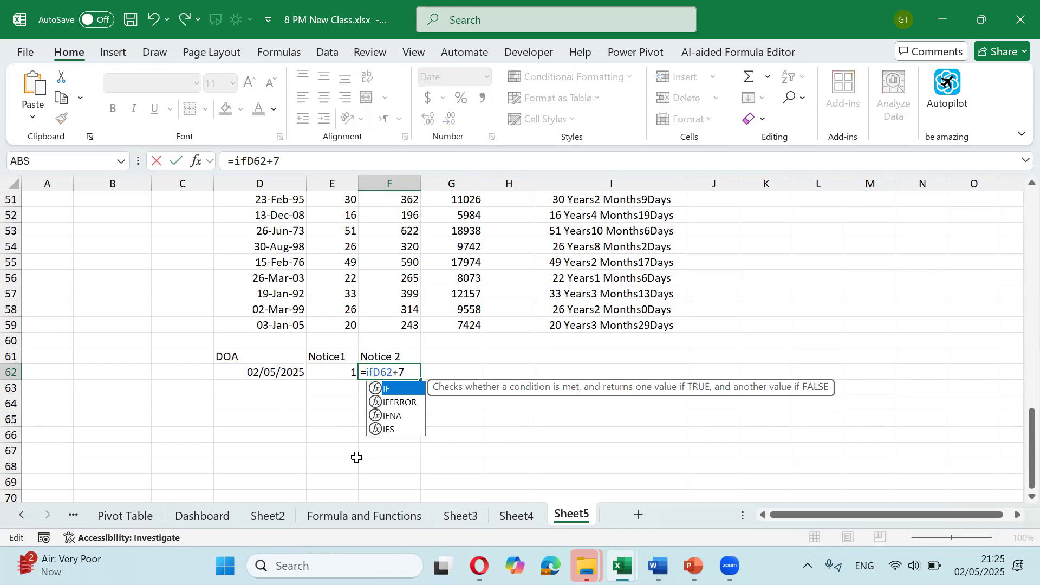
text(()
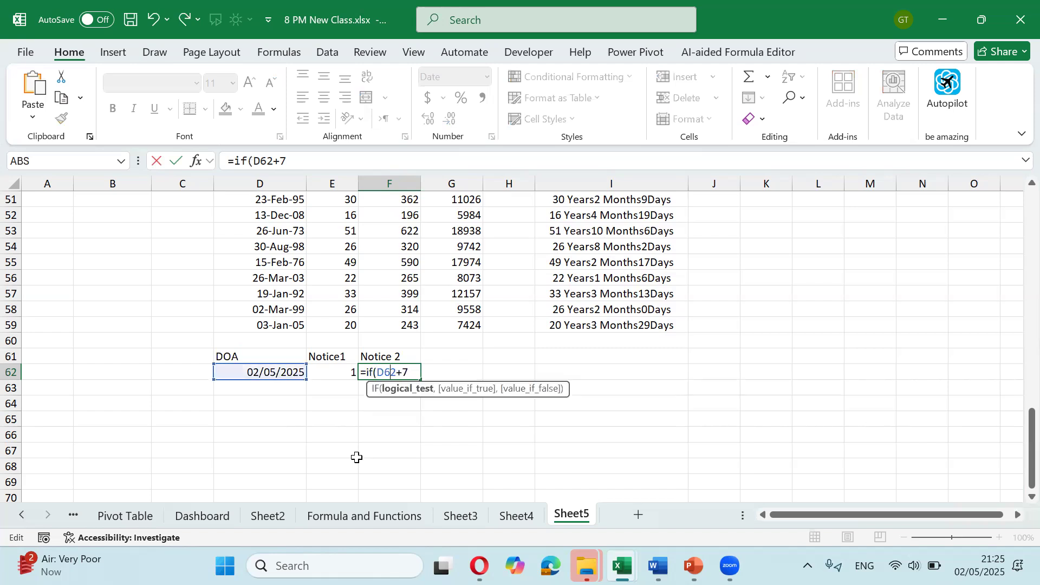
text())
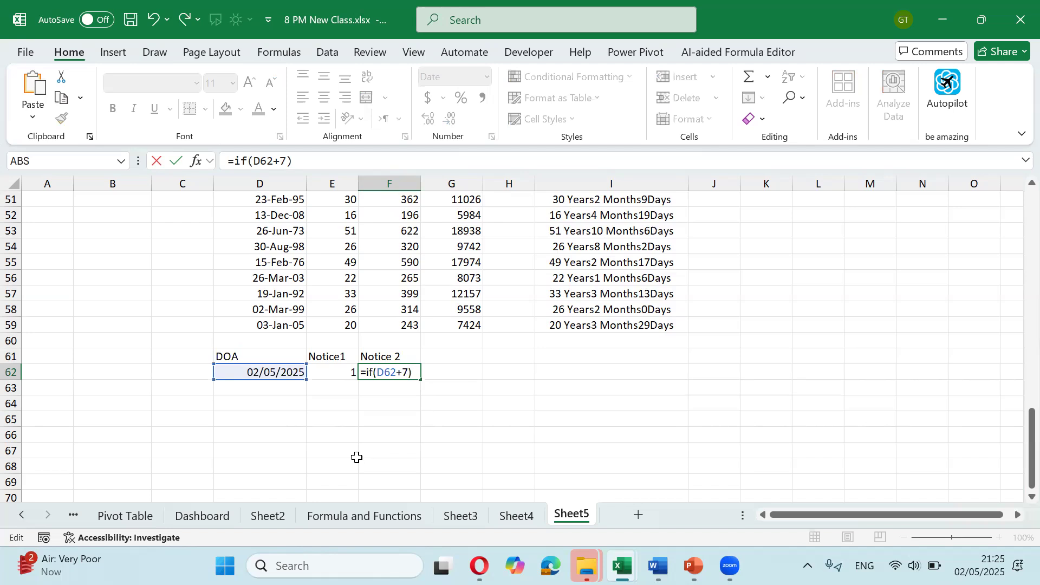
key(Return)
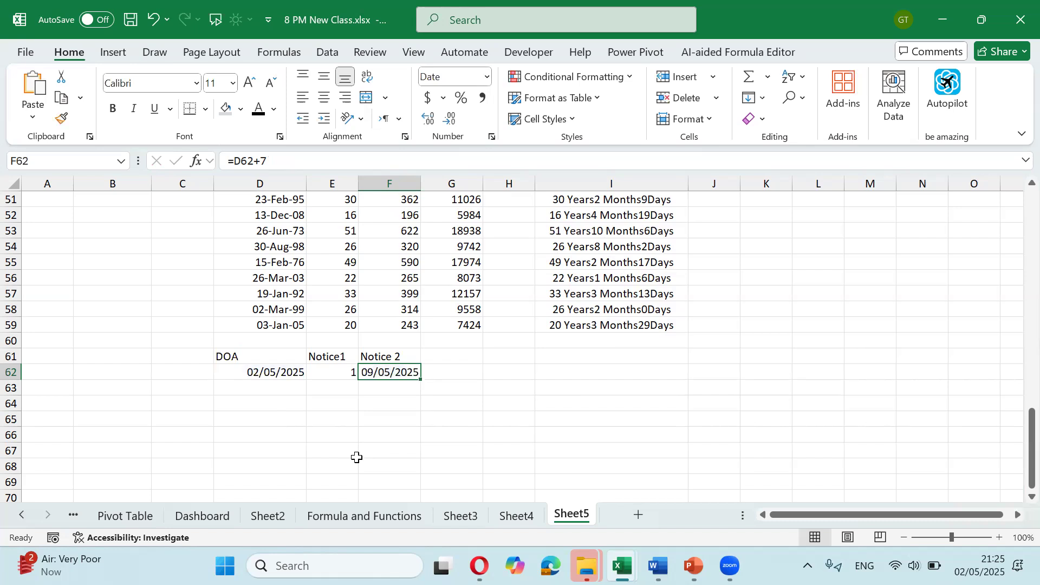
Step: Replace the Notice 2 formula in F62 with the opening of a DAYS function
key(F2)
key(BackSpace)
key(BackSpace)
key(BackSpace)
key(BackSpace)
key(BackSpace)
text(day)
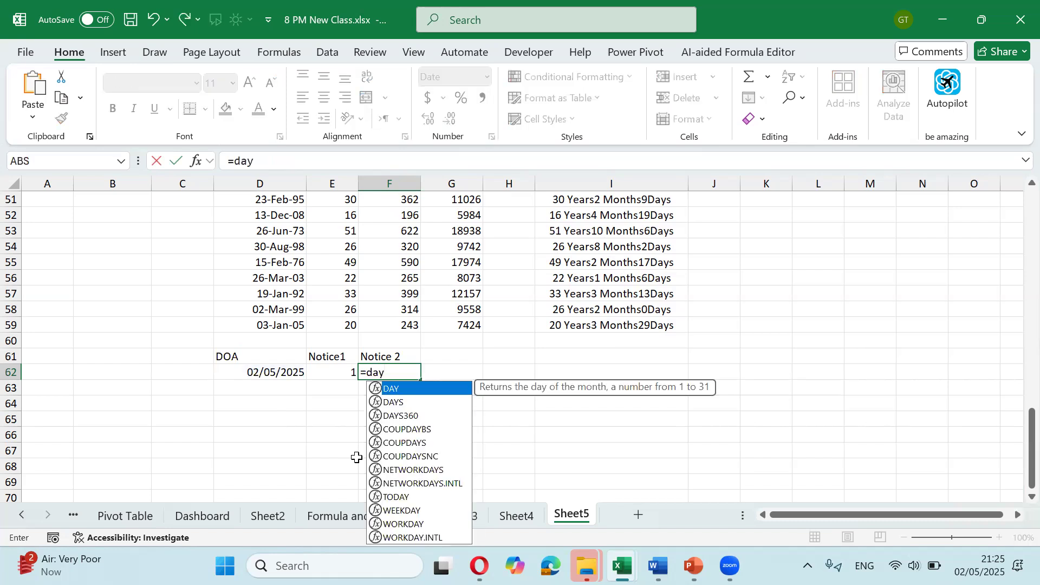
text(s)
key(Tab)
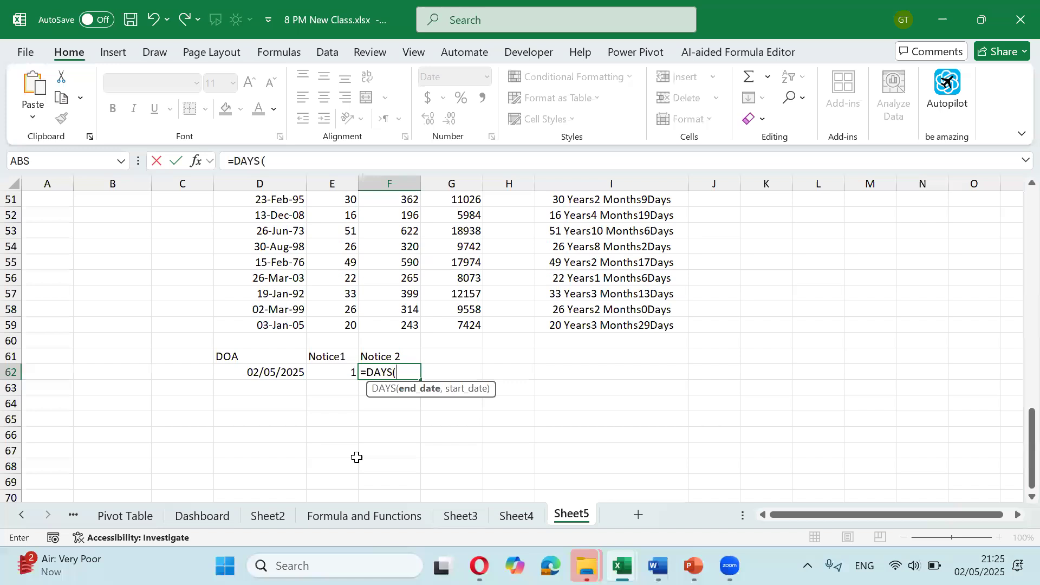
key(Left)
key(Left)
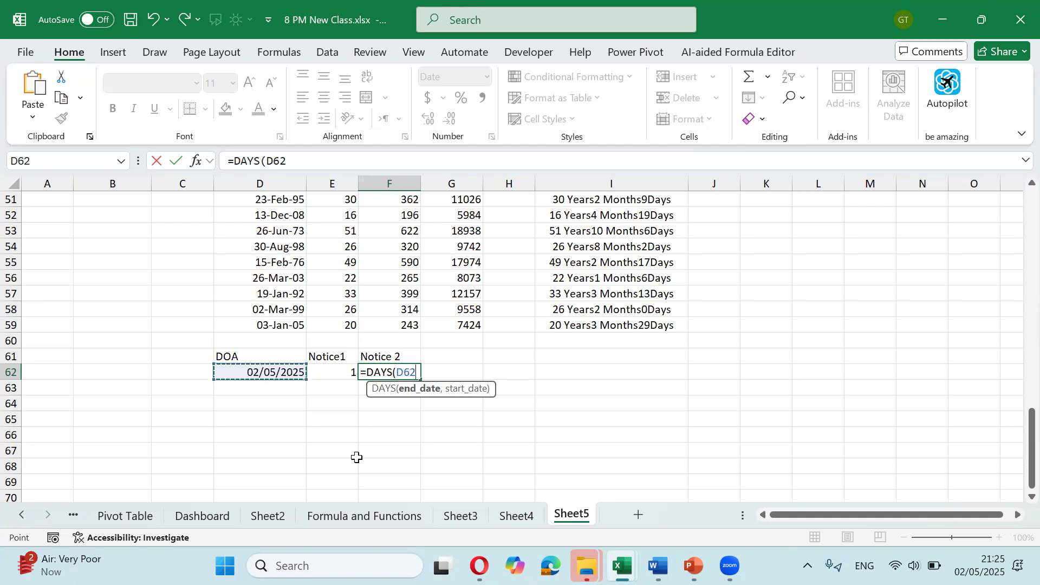
text(,toda)
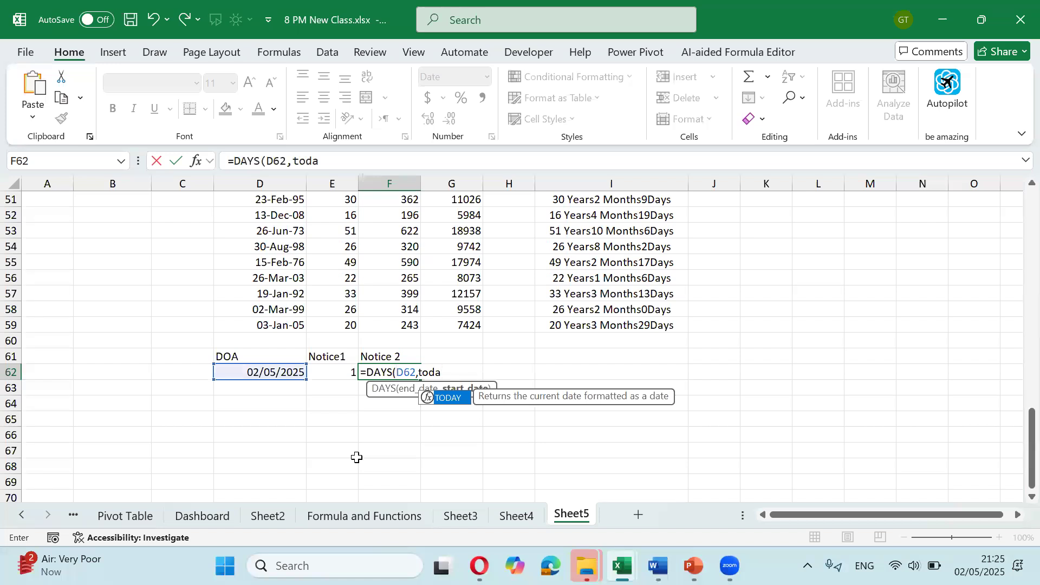
key(BackSpace)
key(BackSpace)
key(BackSpace)
key(BackSpace)
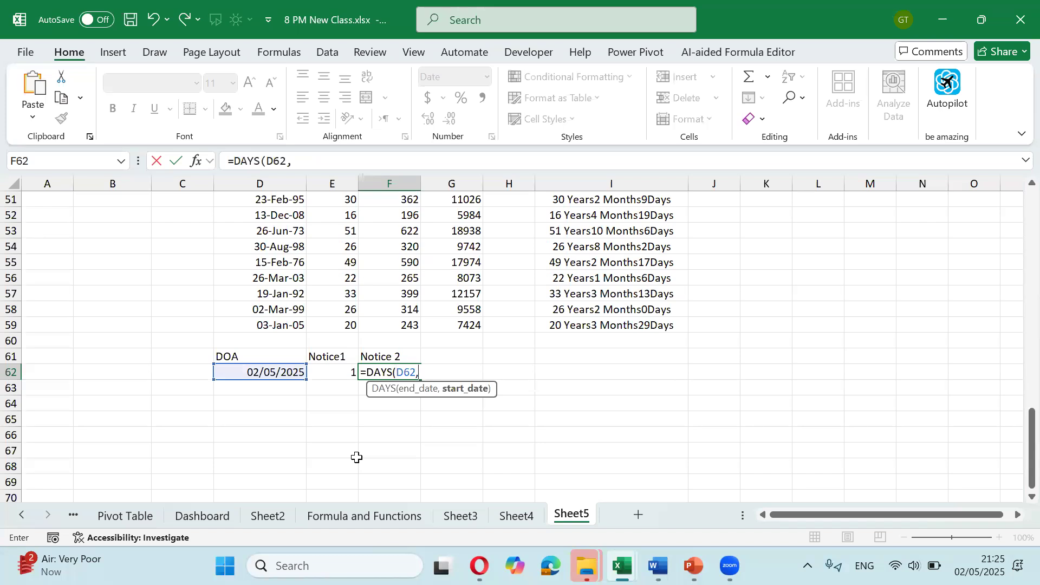
key(BackSpace)
key(BackSpace)
key(BackSpace)
key(BackSpace)
Step: Complete the F62 formula as =DAYS(TODAY(),D62) and apply the General number format to the cell
text(tod)
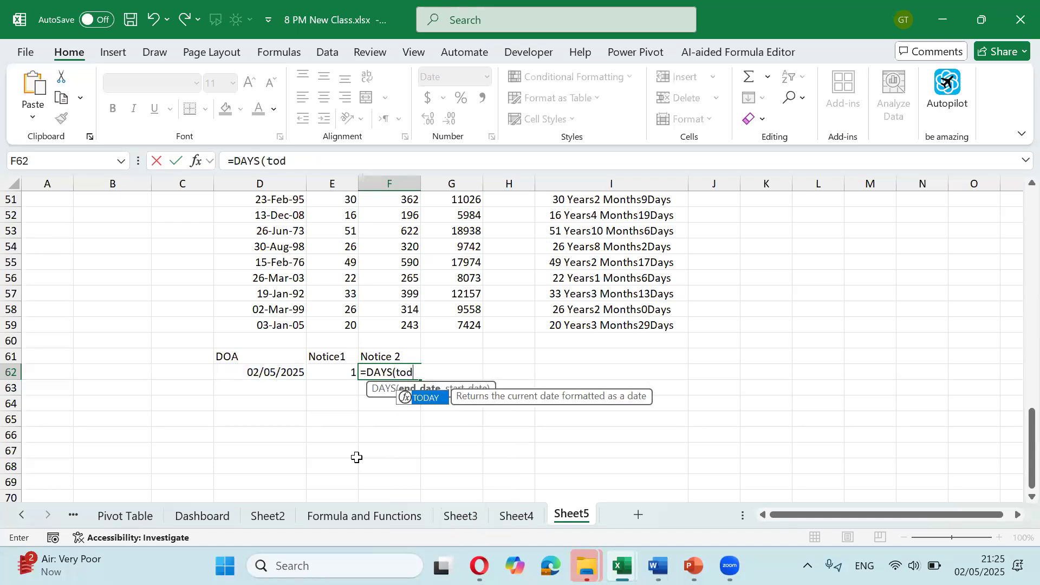
key(Tab)
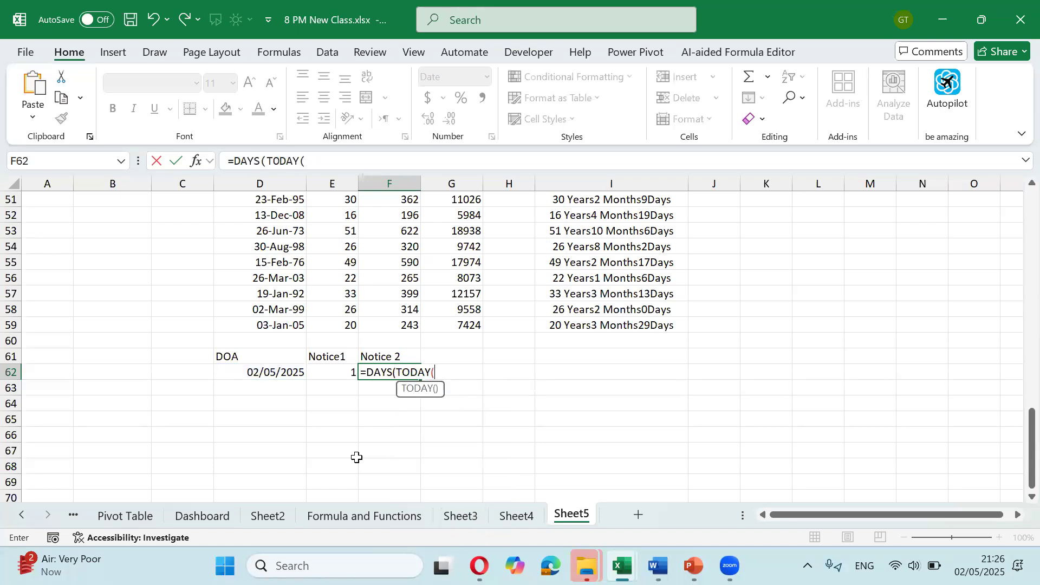
text(),)
key(Left)
key(Left)
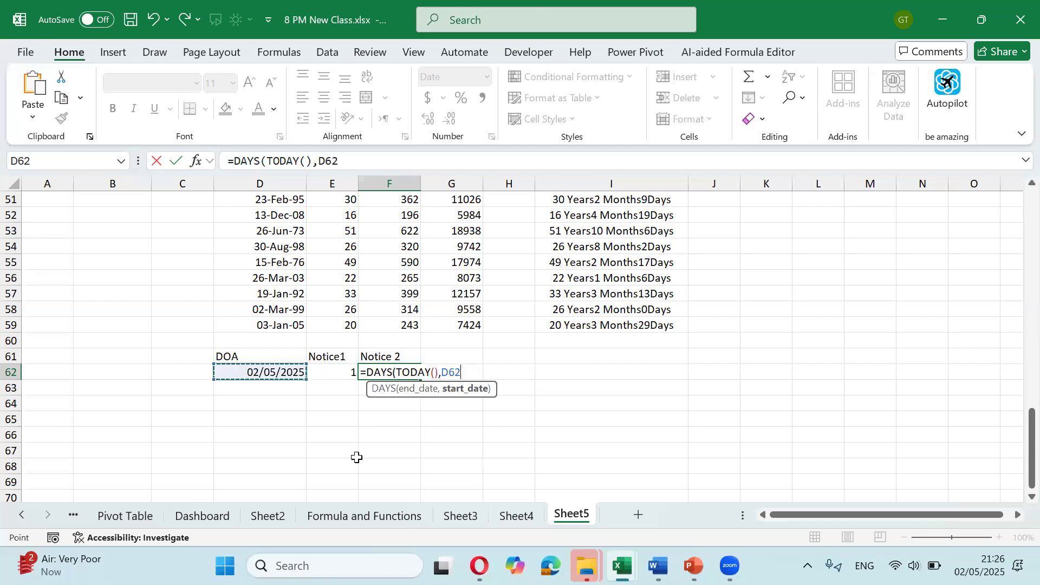
text())
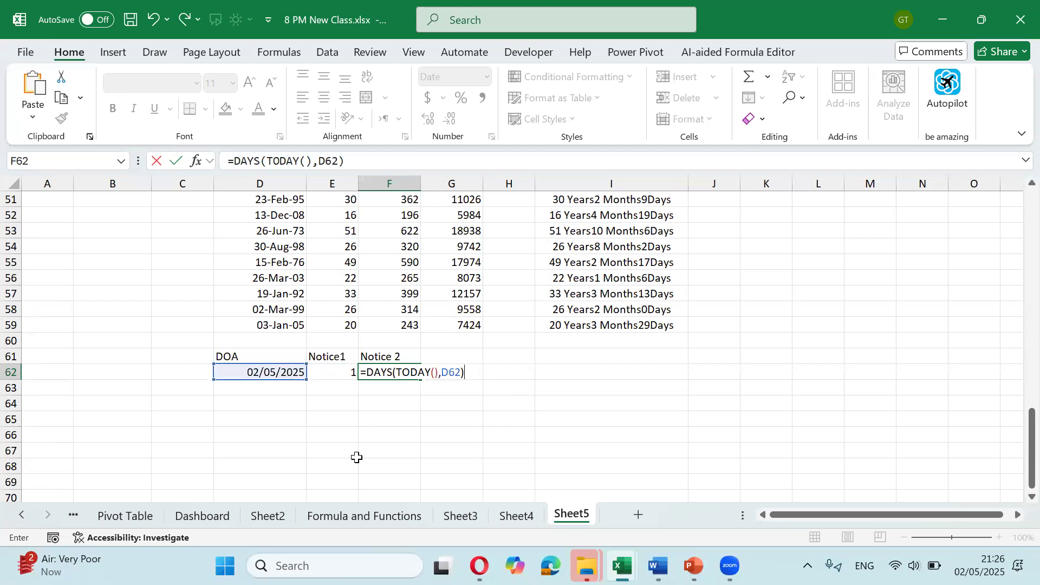
key(ctrl+Return)
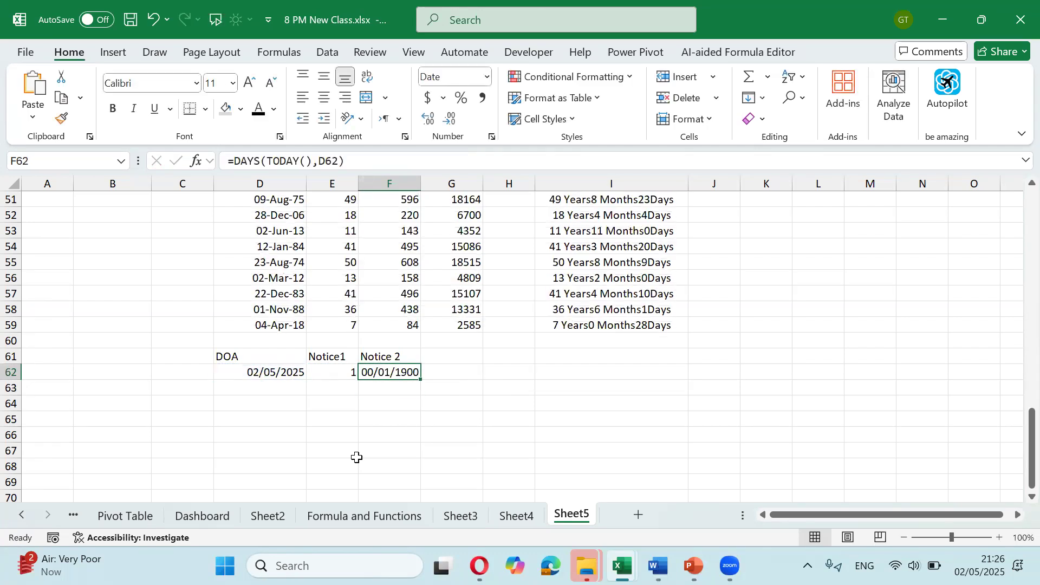
key(ctrl+shift+asciitilde)
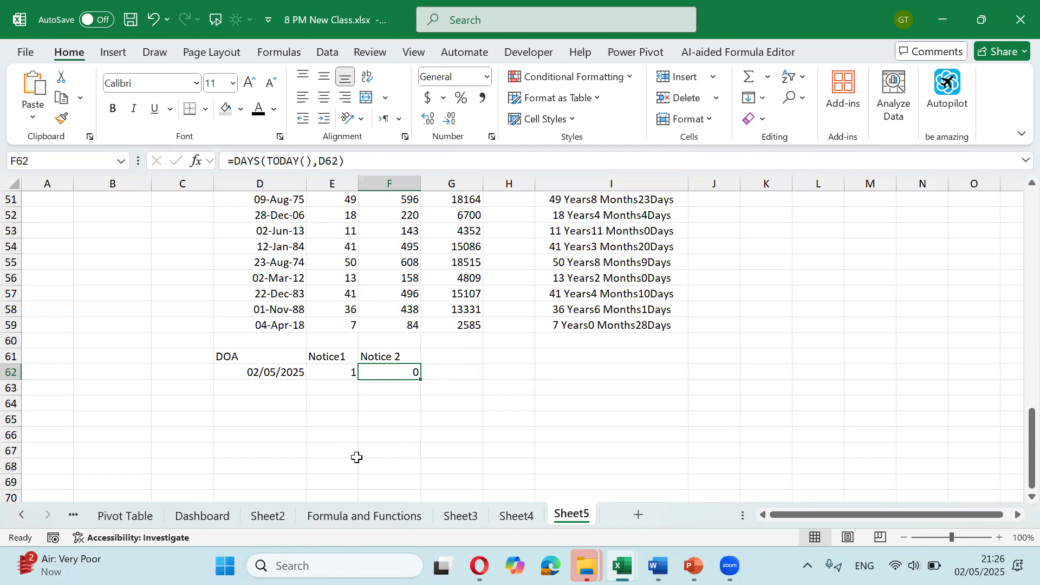
Step: Examine the end date and start date arguments of the DAYS formula in F62
key(F2)
key(Left)
key(Left)
key(Left)
key(Left)
key(Left)
key(Left)
key(Left)
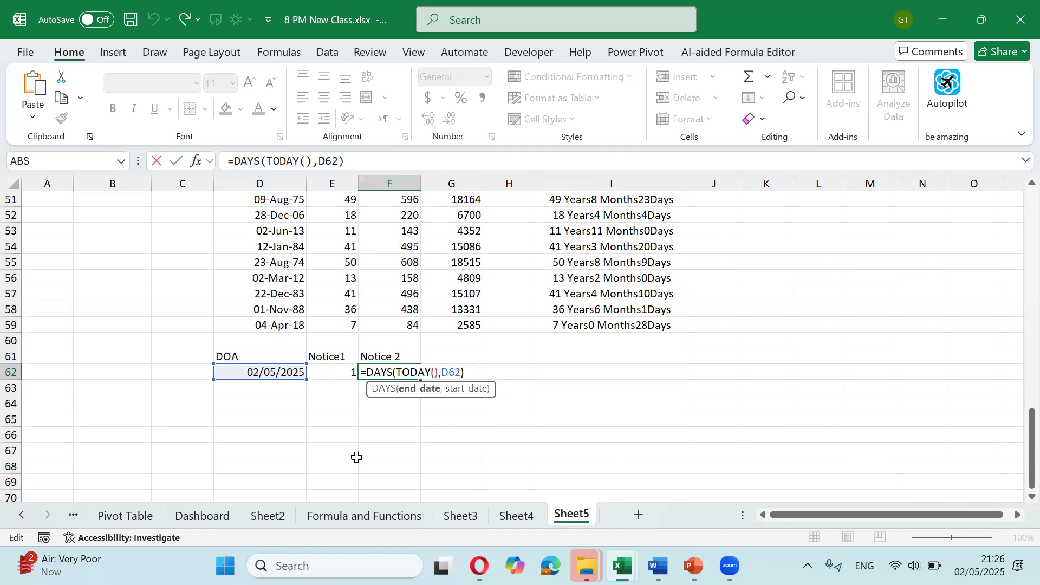
key(Return)
key(Up)
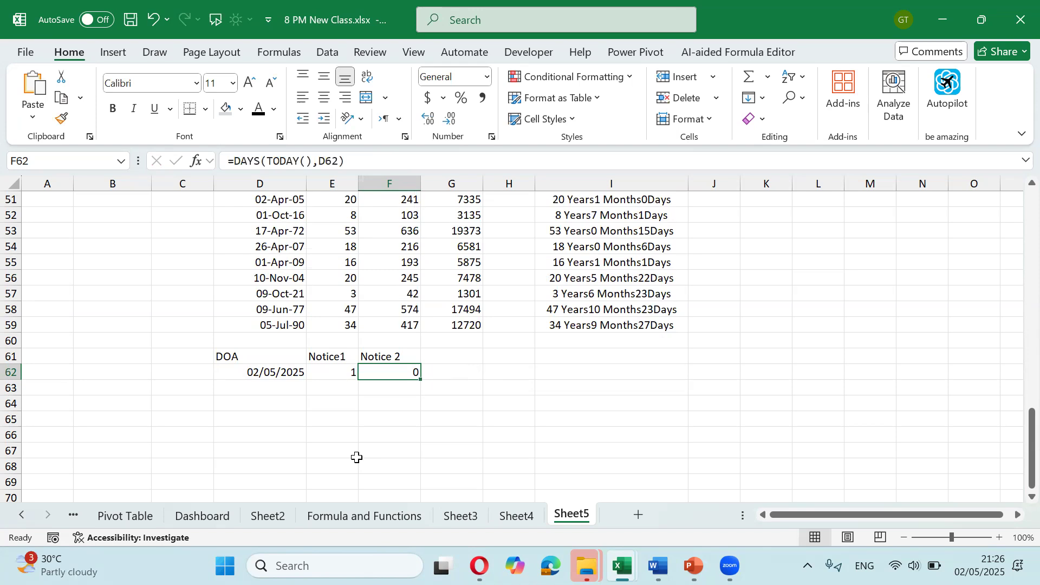
Step: Change the DOA date in D62 to 01/05/2025 and return to the Notice 2 result in F62
key(Left)
key(Left)
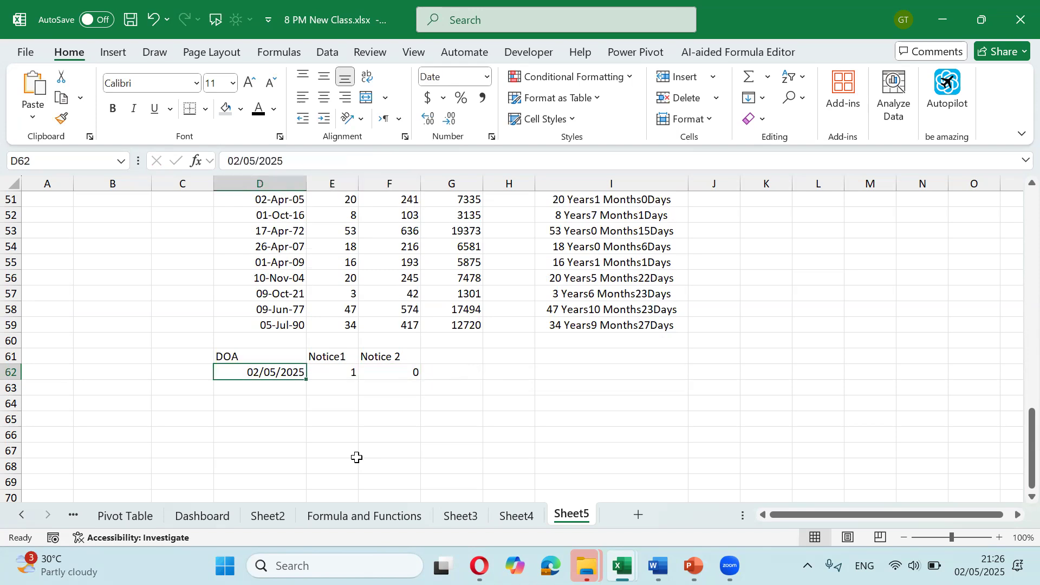
key(F2)
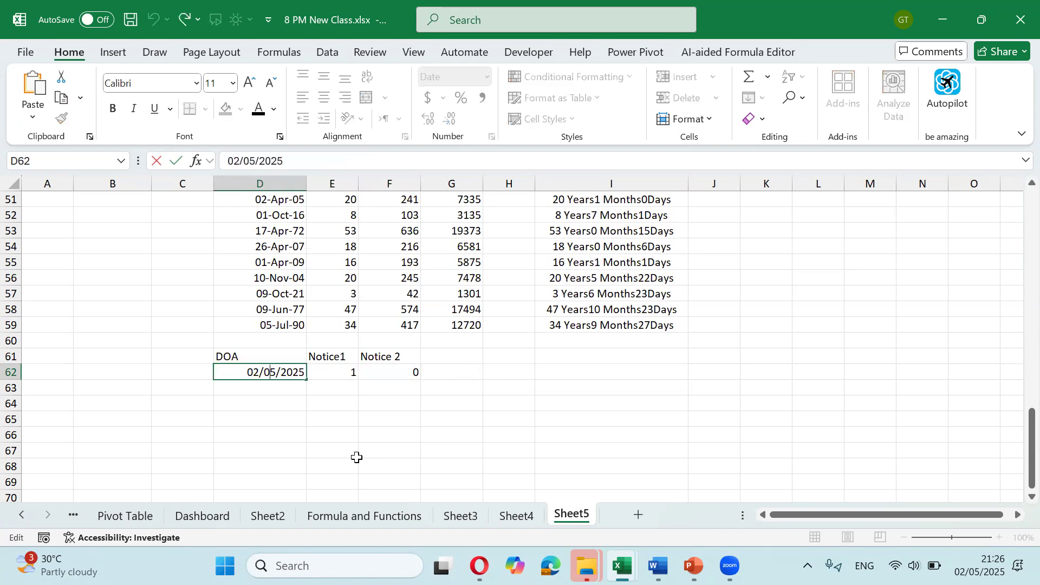
key(shift+Left)
text(1)
key(Return)
key(Up)
key(Right)
key(Right)
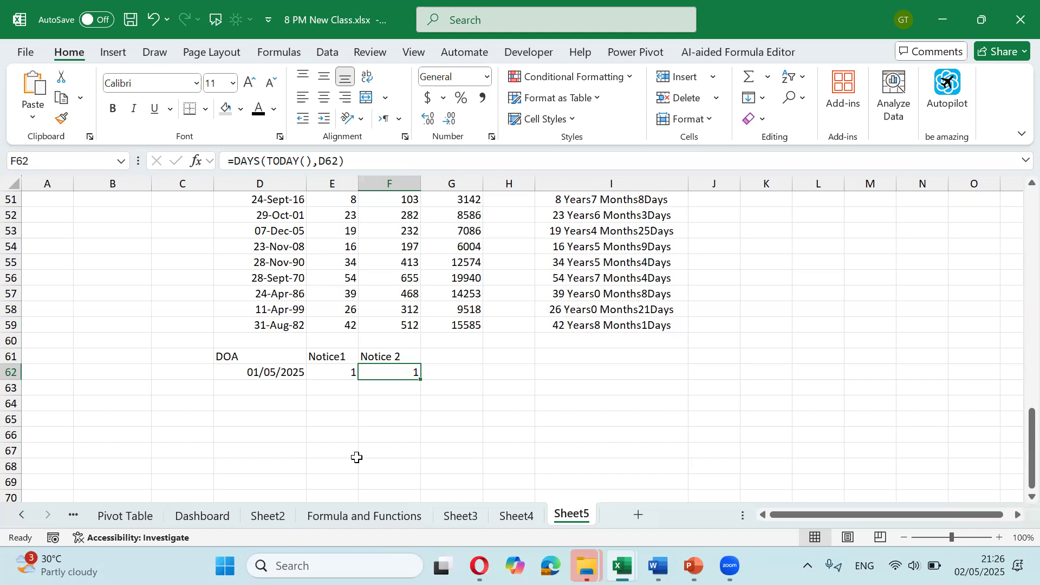
Step: Insert an opening IF function in front of the DAYS calculation in F62
key(F2)
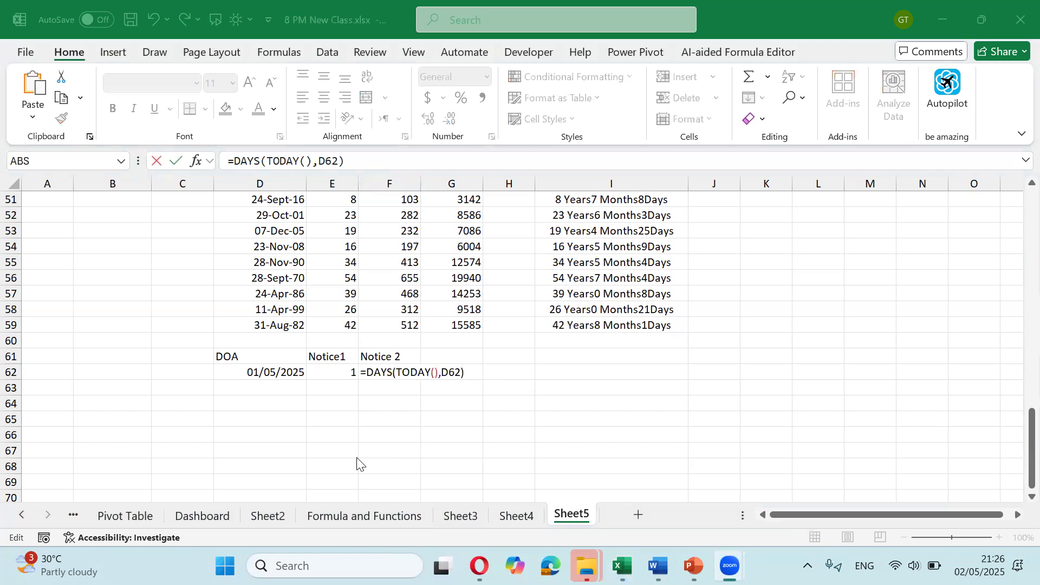
click(370, 373)
key(Left)
key(Left)
key(Left)
key(Left)
key(Left)
key(Left)
key(Left)
key(Left)
key(Left)
key(Left)
key(Left)
key(Left)
key(Left)
key(Left)
key(Left)
key(Left)
key(Left)
key(Left)
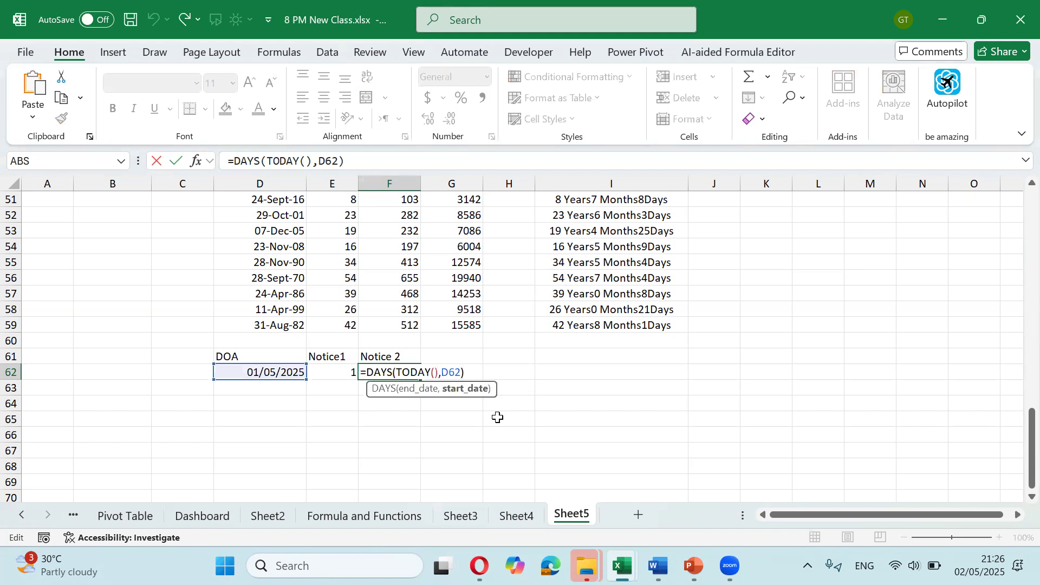
text(if)
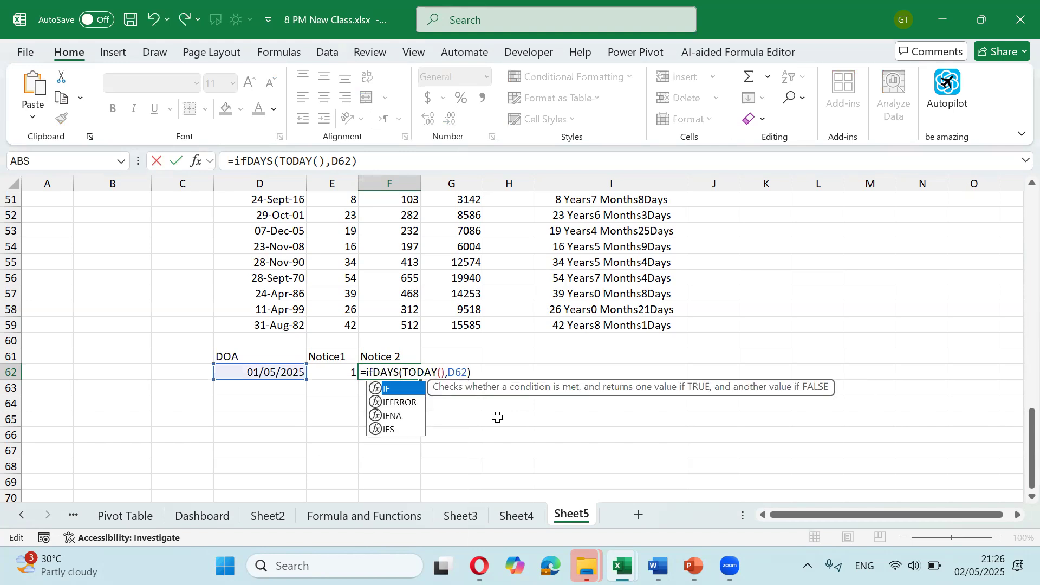
text(()
Step: Complete the IF in F62 to return "Notice Due" when the days are >=7, otherwise an empty text
key(Right)
key(Right)
key(Right)
key(Right)
key(Right)
key(Right)
key(Right)
key(Right)
key(Right)
key(Right)
key(Right)
key(Right)
key(Right)
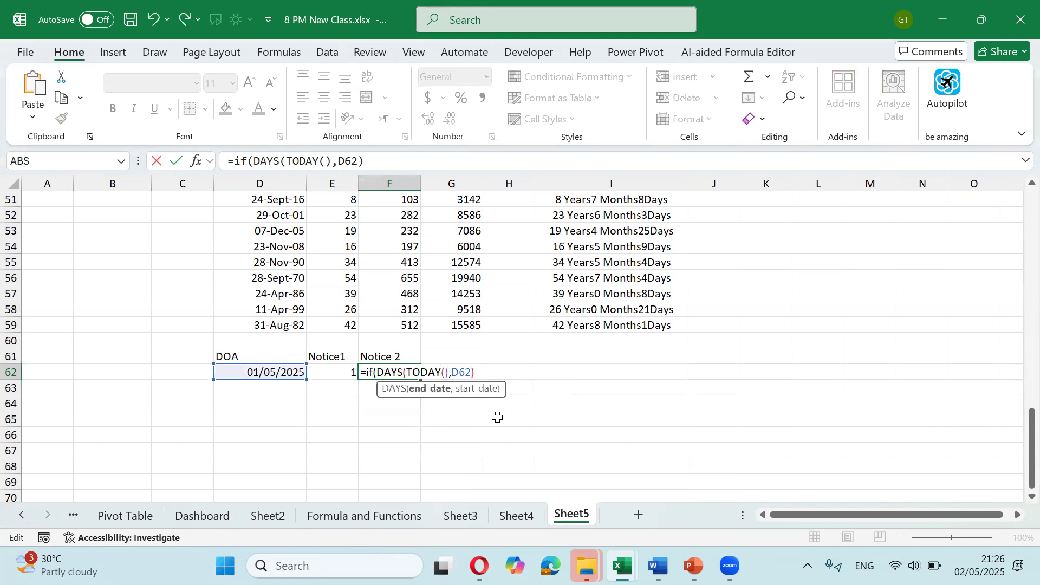
key(Right)
key(Right)
text(>)
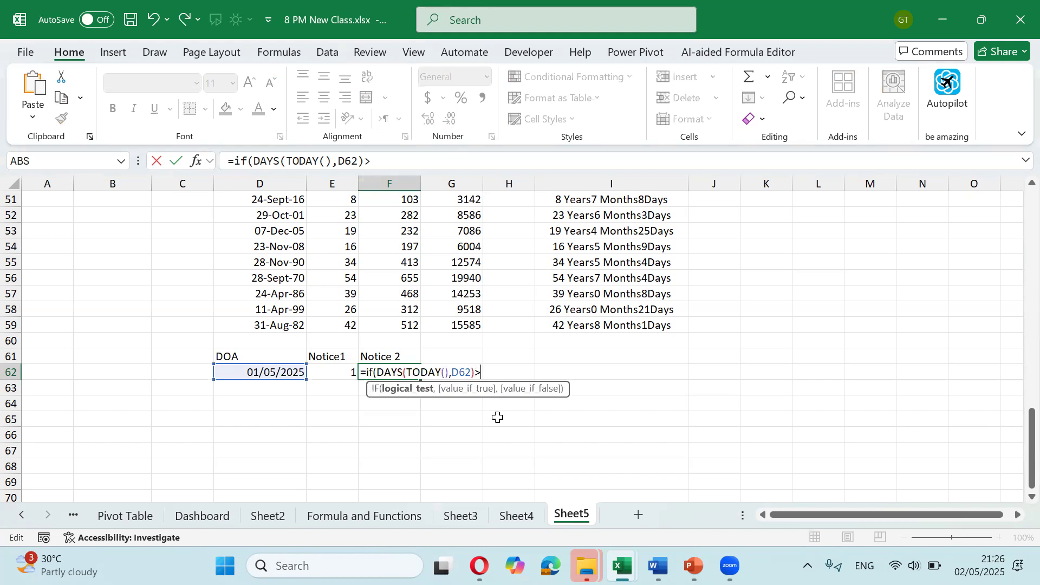
text(=7,")
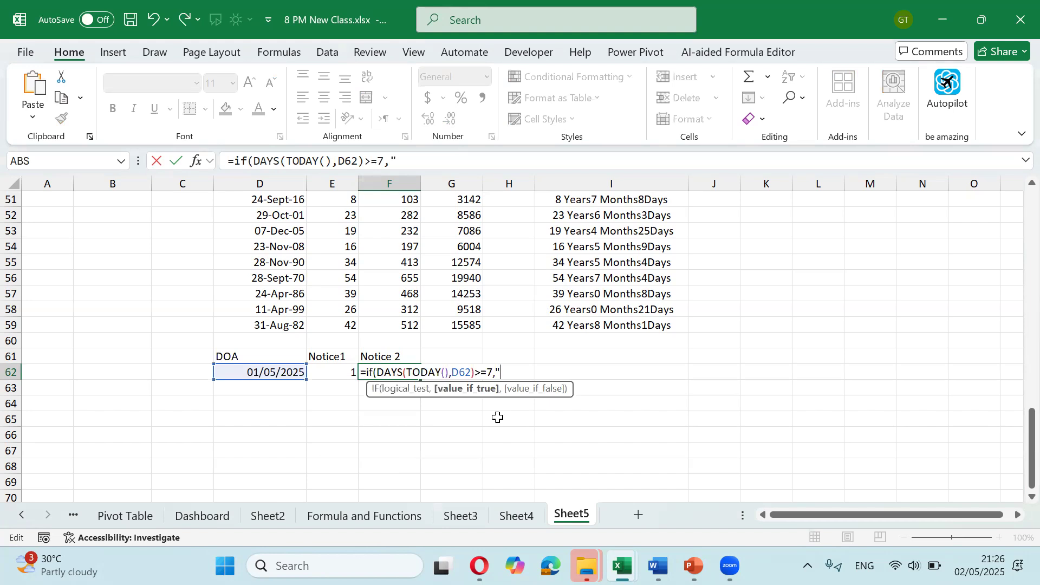
text(Notice Due)
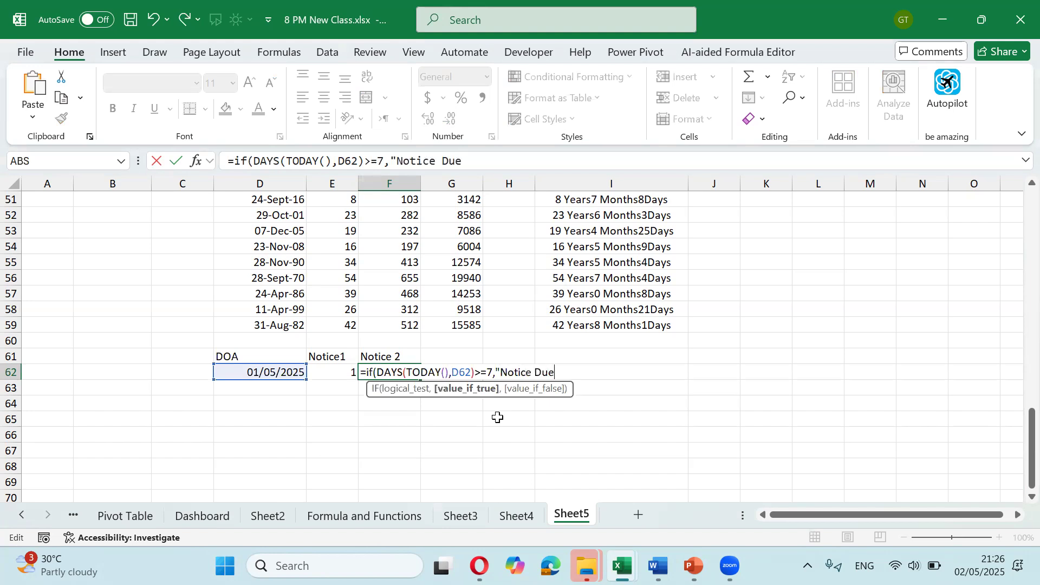
text(","")
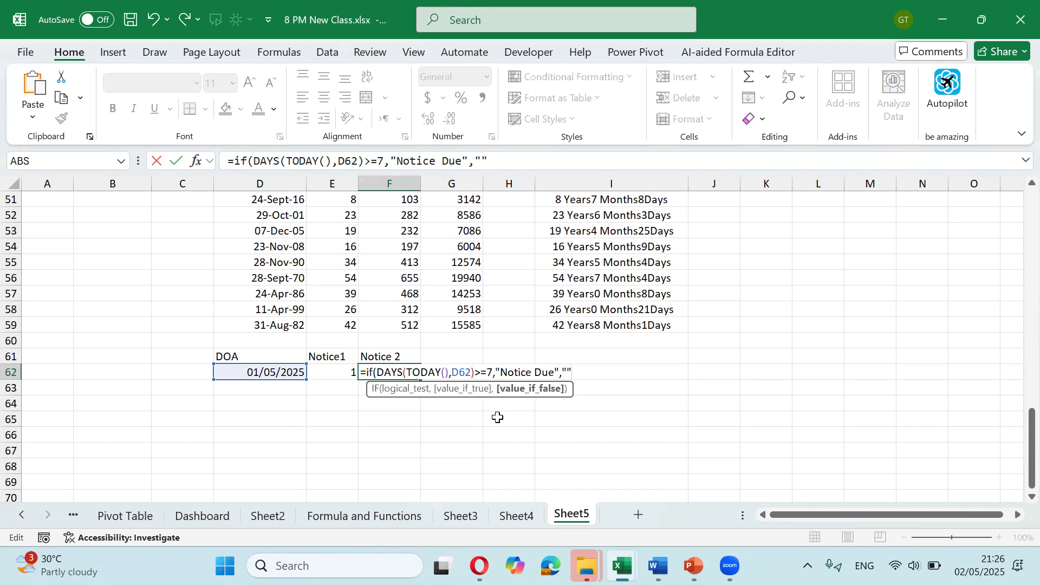
text())
key(ctrl+Return)
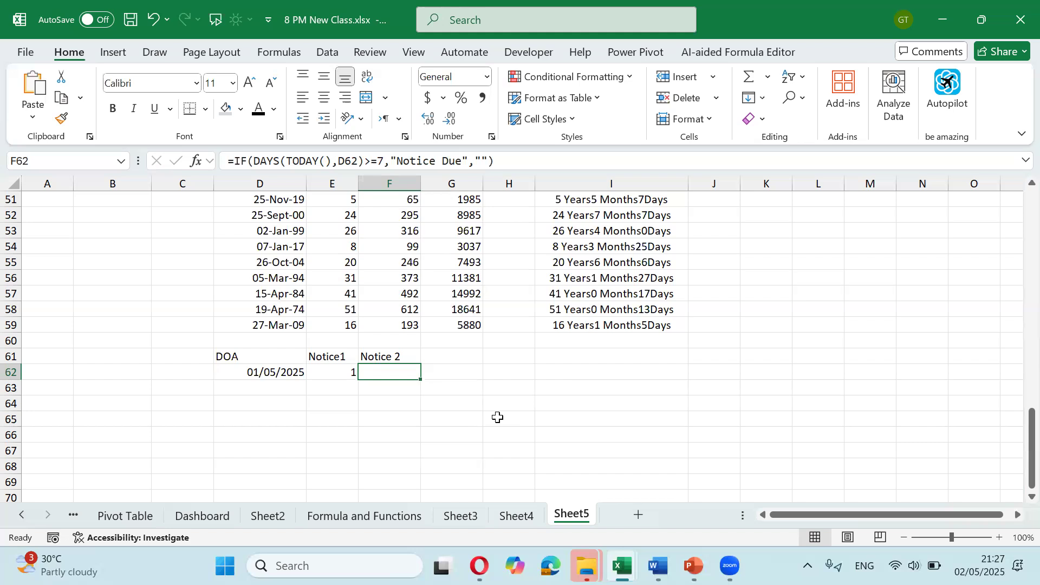
Step: Set the DOA date in D62 to 26 Apr 2025
key(Left)
key(Left)
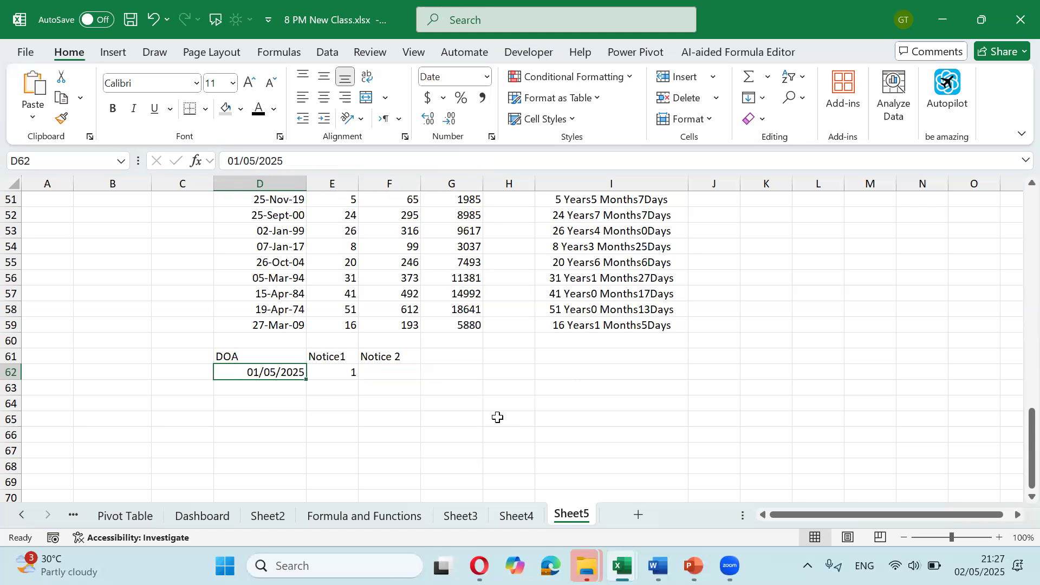
text(2)
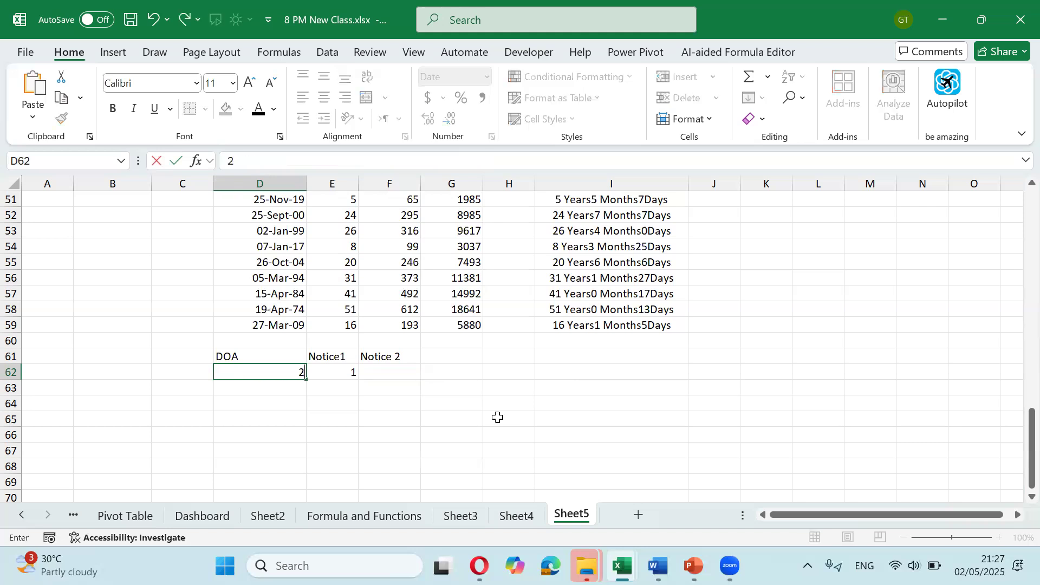
text(6 apr 2025)
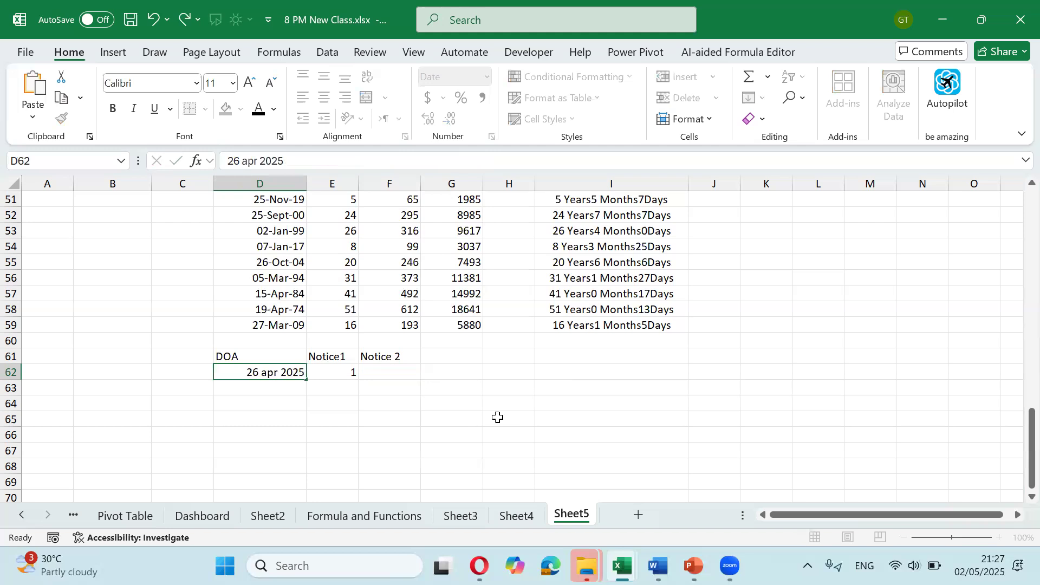
key(ctrl+Return)
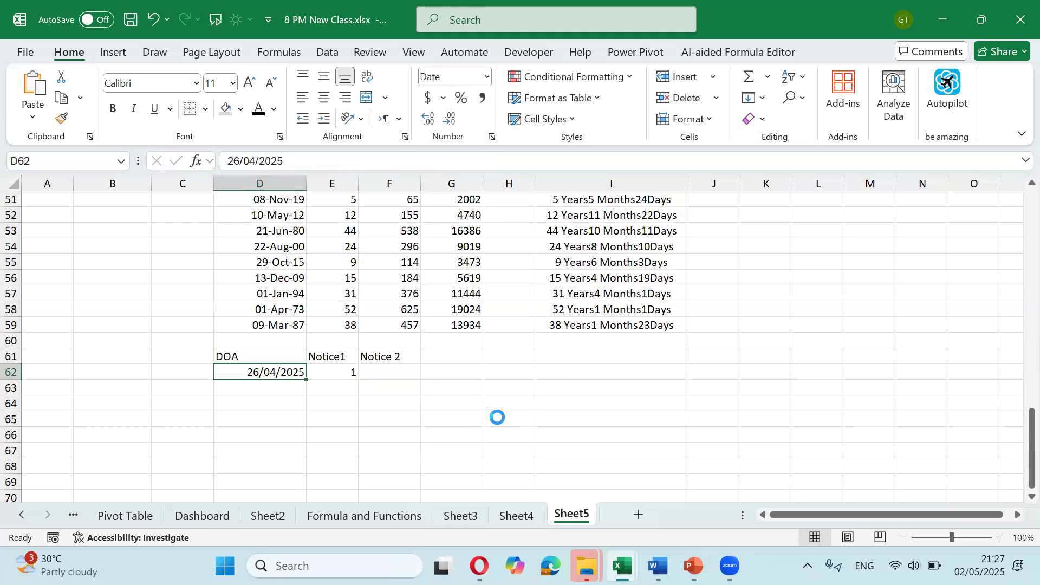
Step: Change the DOA date in D62 to 25/04/2025 and return to the Notice 2 result in F62
key(F2)
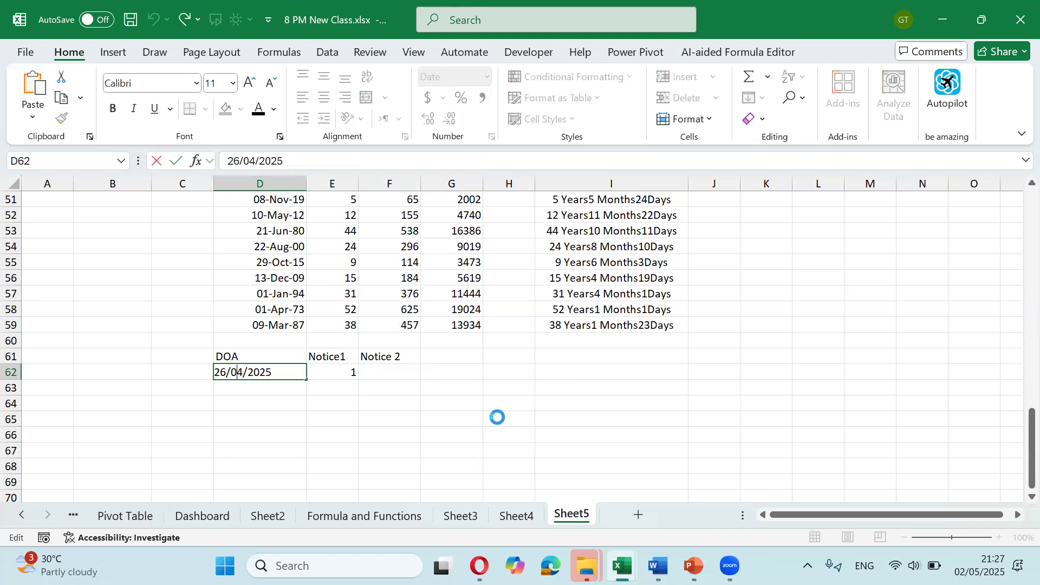
key(shift+Left)
text(5)
key(ctrl+Return)
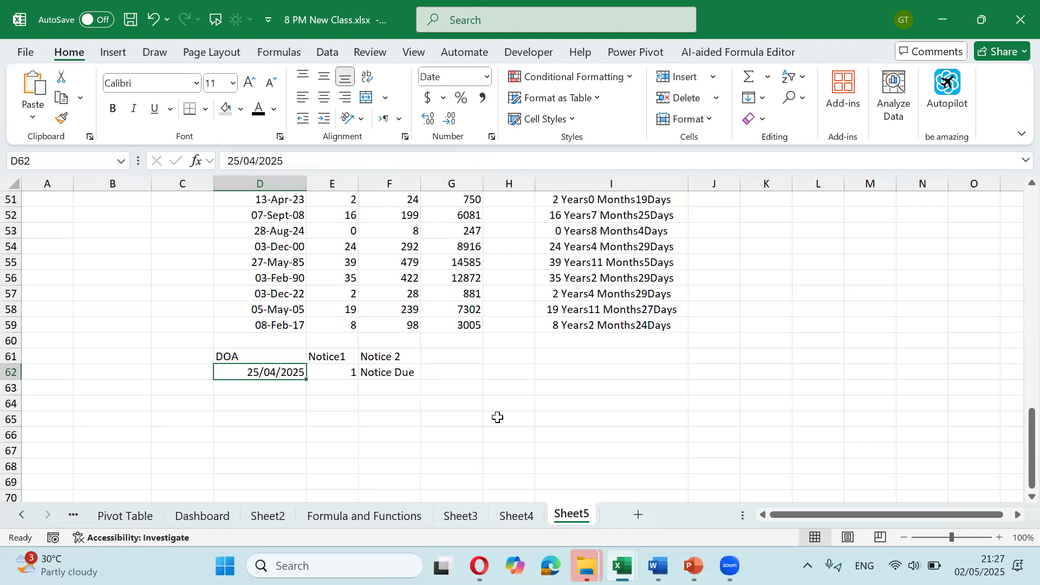
key(Right)
key(Right)
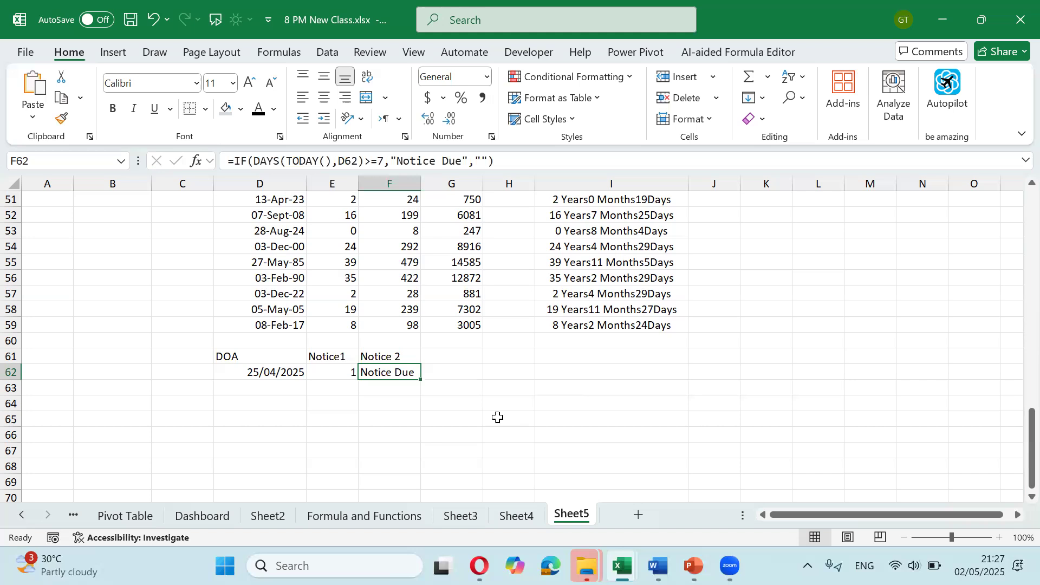
Step: Review the IF, DAYS and TODAY formula in F62, leaving it as it is
key(F2)
key(Left)
key(Left)
key(Left)
key(Left)
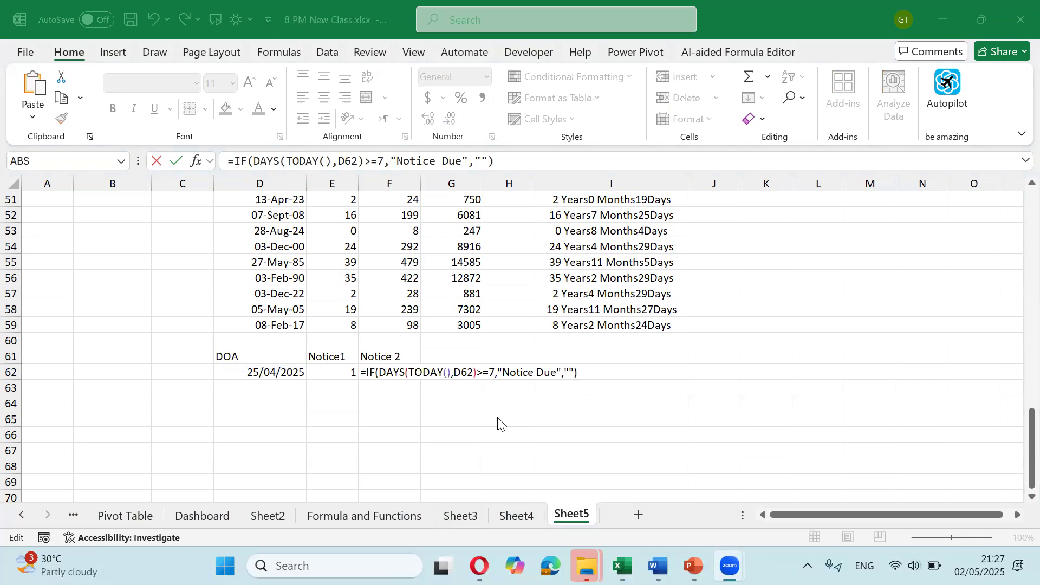
click(620, 369)
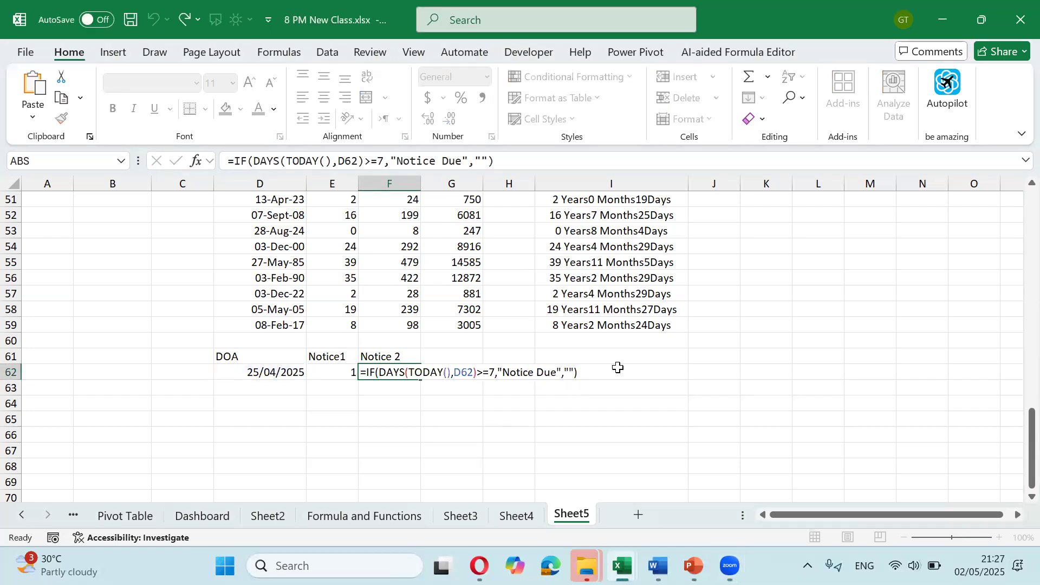
key(Tab)
Step: Enter =DAYS(TODAY(),D62) in G62 to count the days since the DOA date
text(=days)
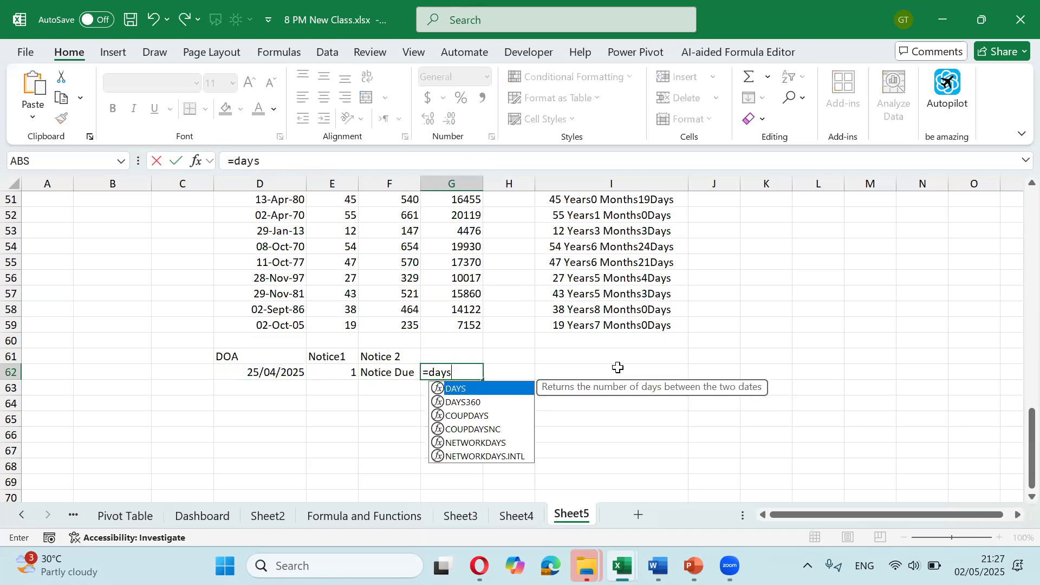
key(Tab)
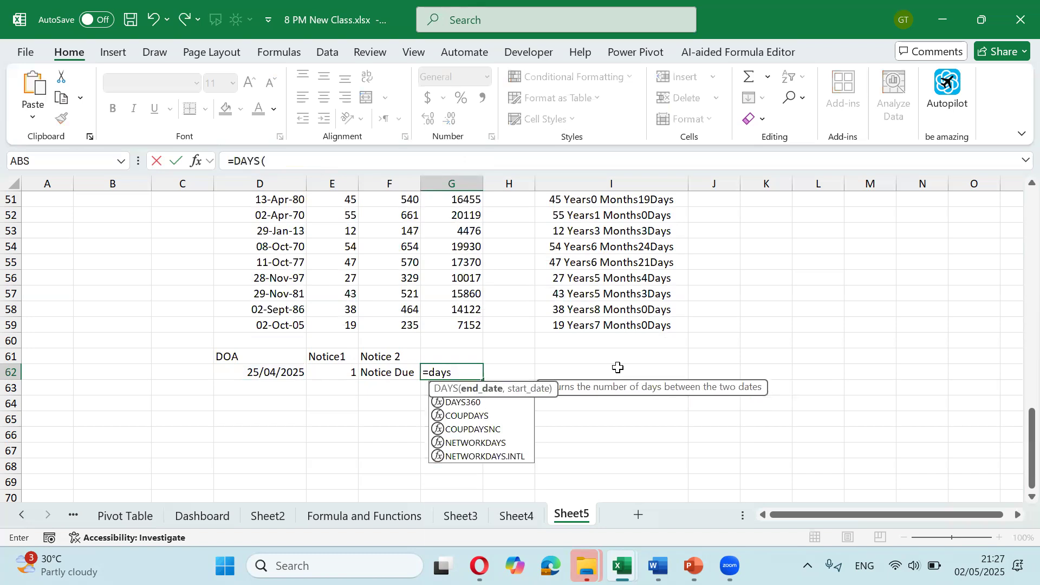
text(tod)
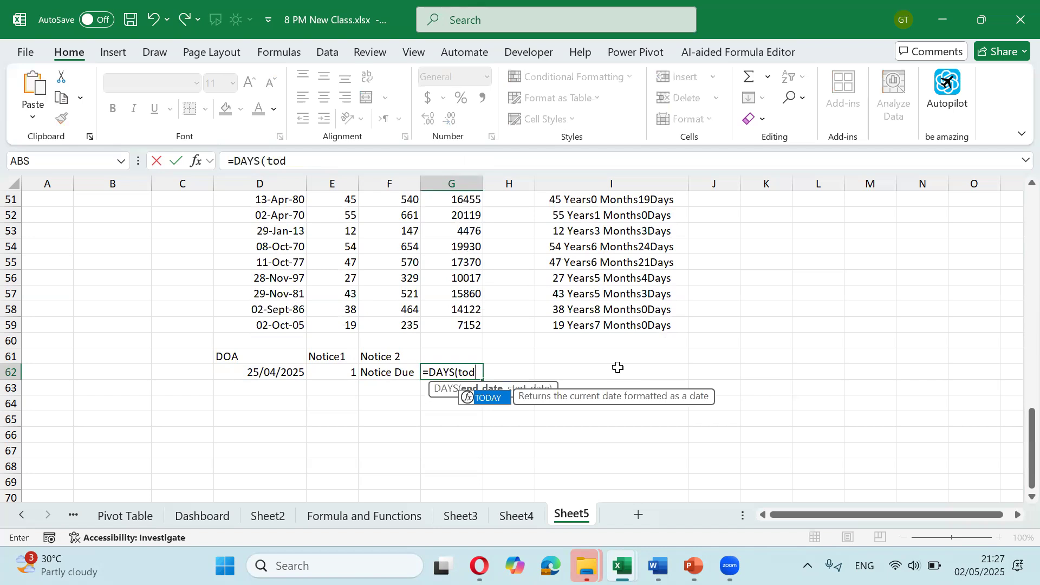
key(Tab)
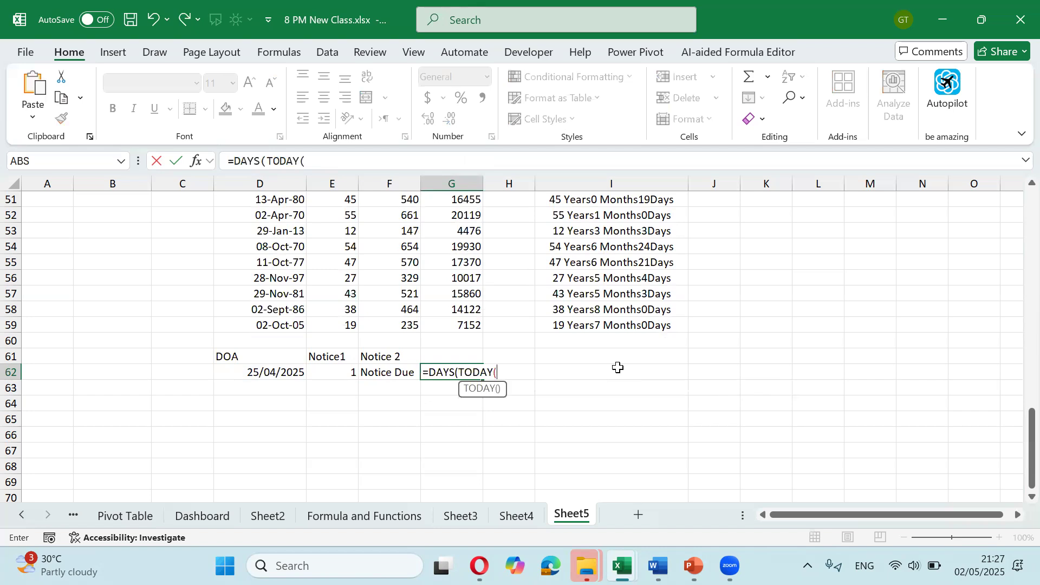
text(),)
key(Left)
key(Left)
key(Left)
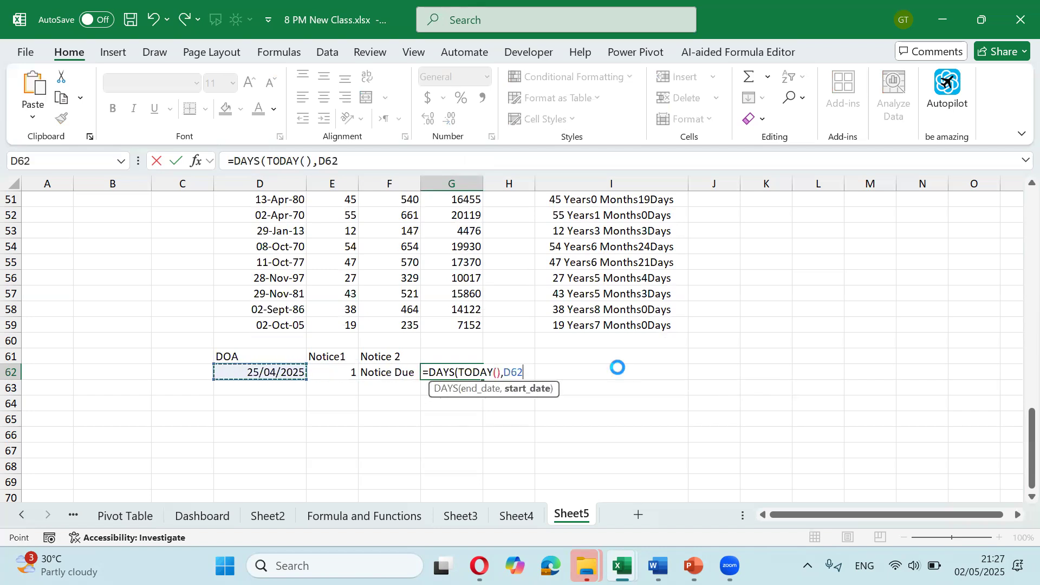
key(Return)
key(Return)
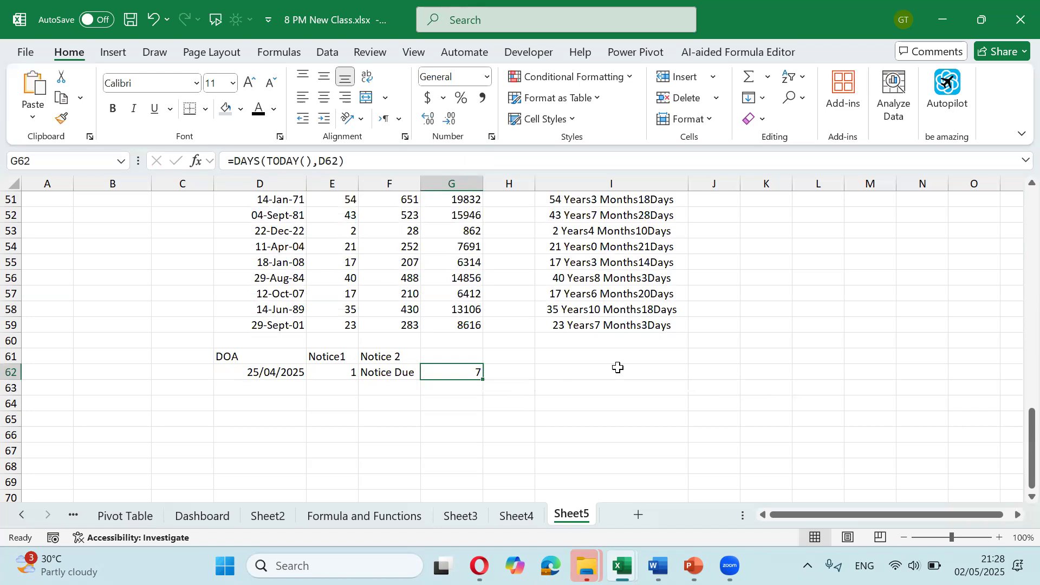
Step: Wrap the DAYS calculation in G62 in an IF function with the comparison =>7 as its logical test
key(F2)
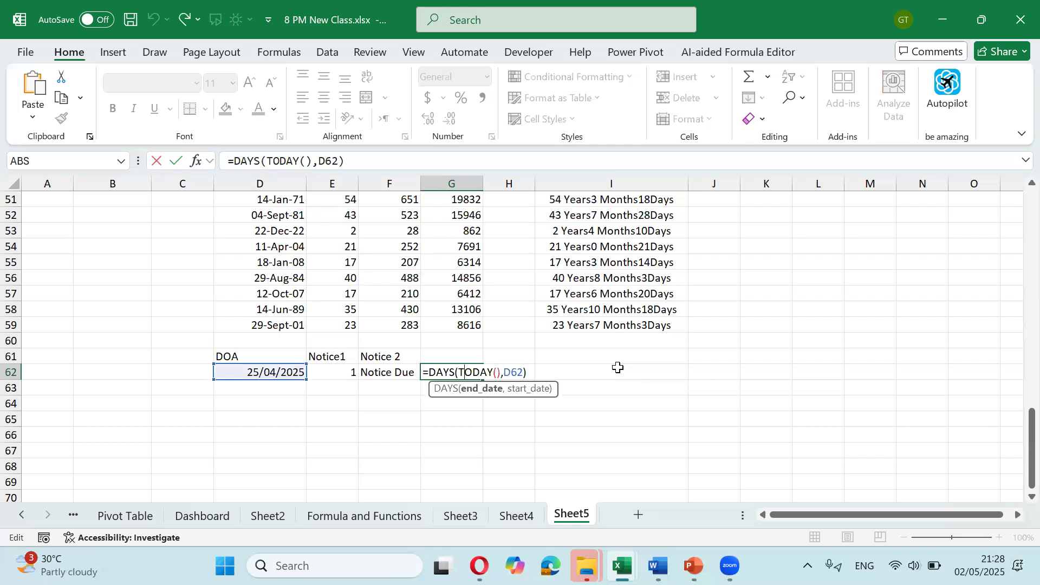
text(if()
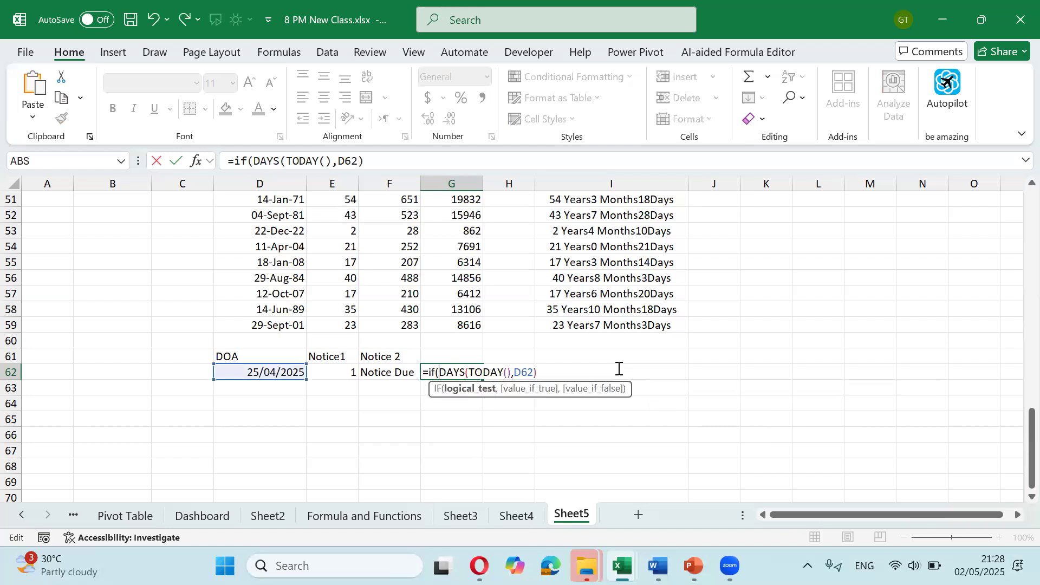
key(Right)
key(Right)
key(Right)
key(Right)
key(Right)
key(Right)
key(Right)
key(Right)
key(Right)
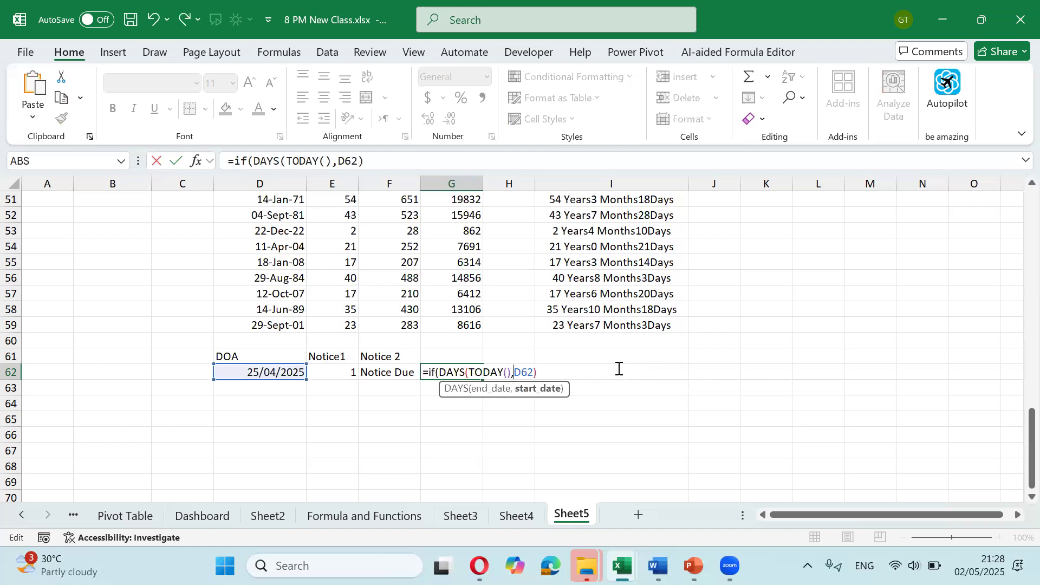
key(Right)
key(Right)
key(Right)
key(Right)
text(=>7)
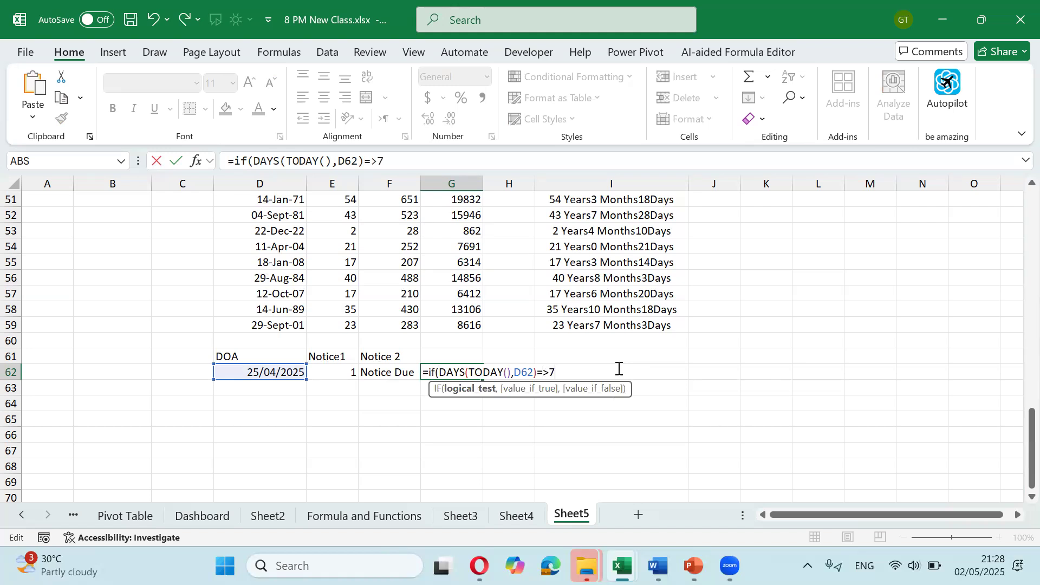
Step: Complete the IF in G62 with "Notic Due" if true and empty text otherwise, accepting the suggested correction to >=7
text(,"Notic)
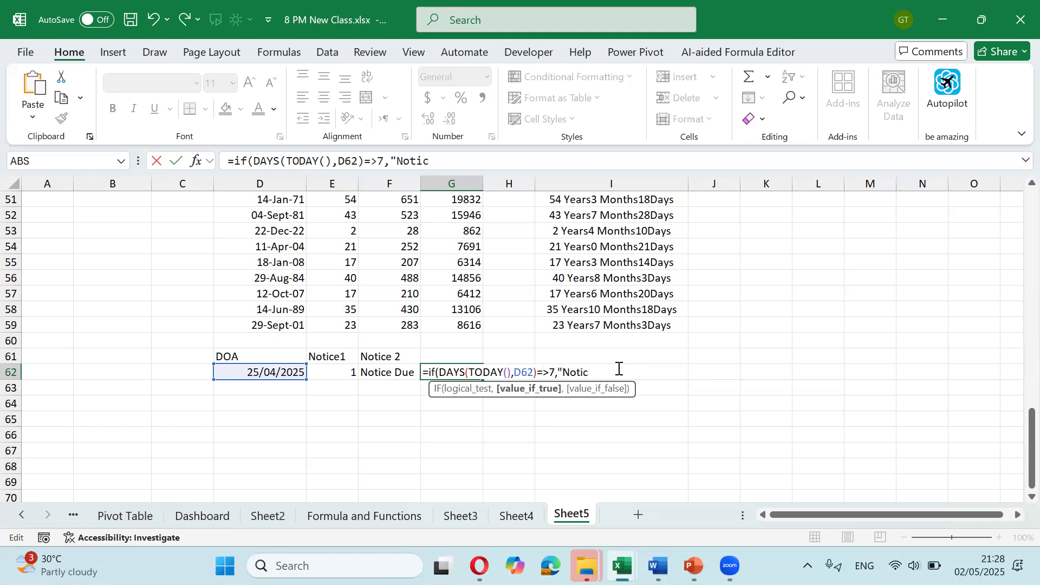
text( Due","")
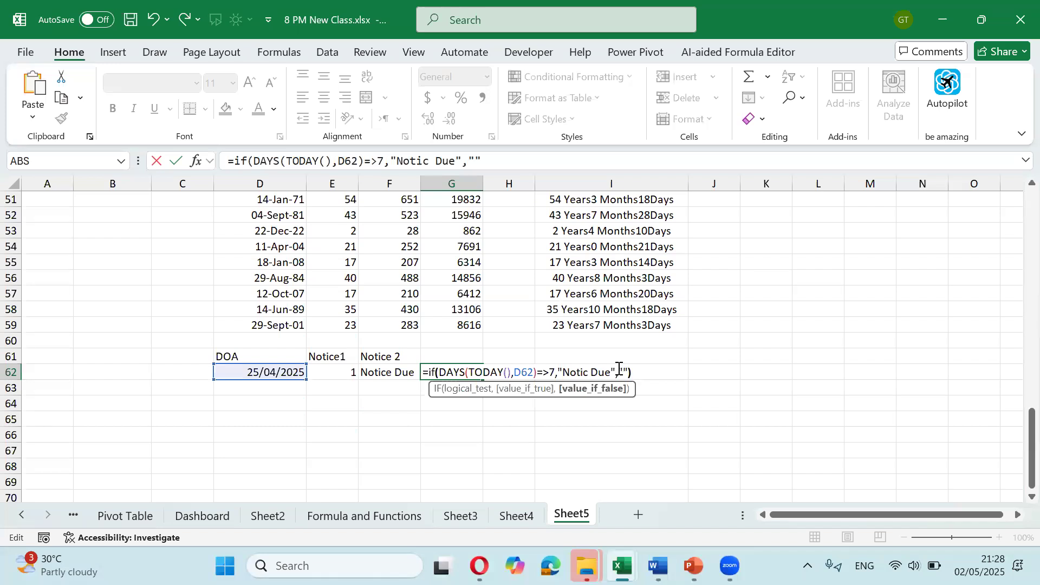
text())
key(Return)
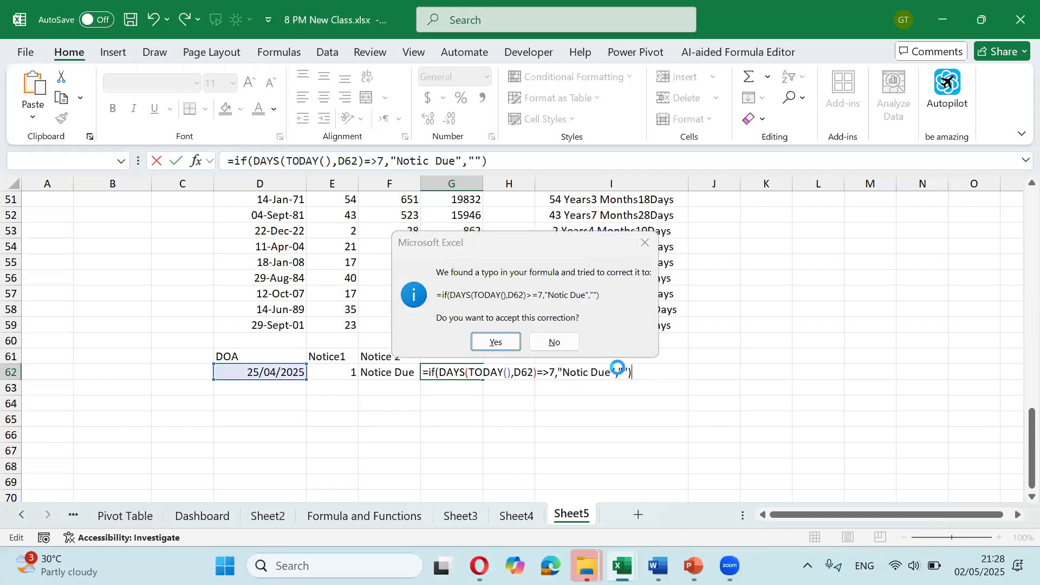
key(Return)
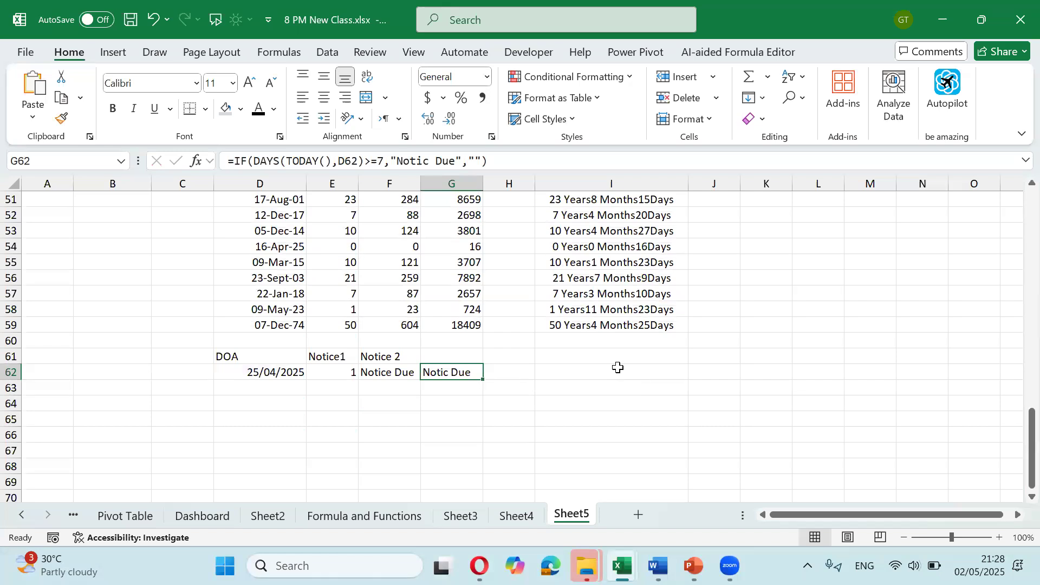
key(Left)
key(Left)
key(Left)
key(Right)
key(Right)
key(Right)
key(Right)
key(Left)
key(Right)
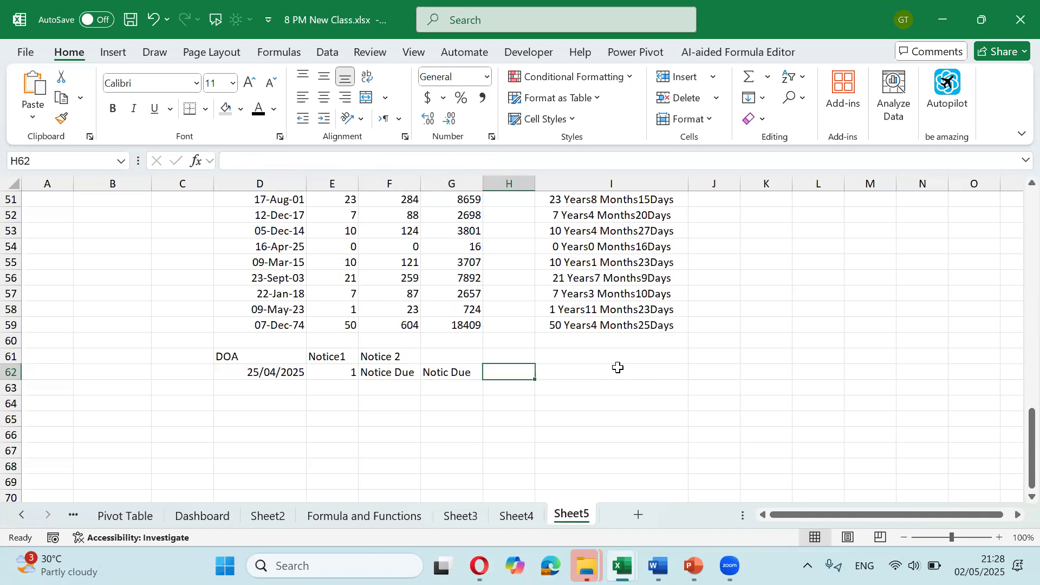
Step: Conditionally format G62 with Light Red Fill with Dark Red Text when it contains the text "notic due"
key(Left)
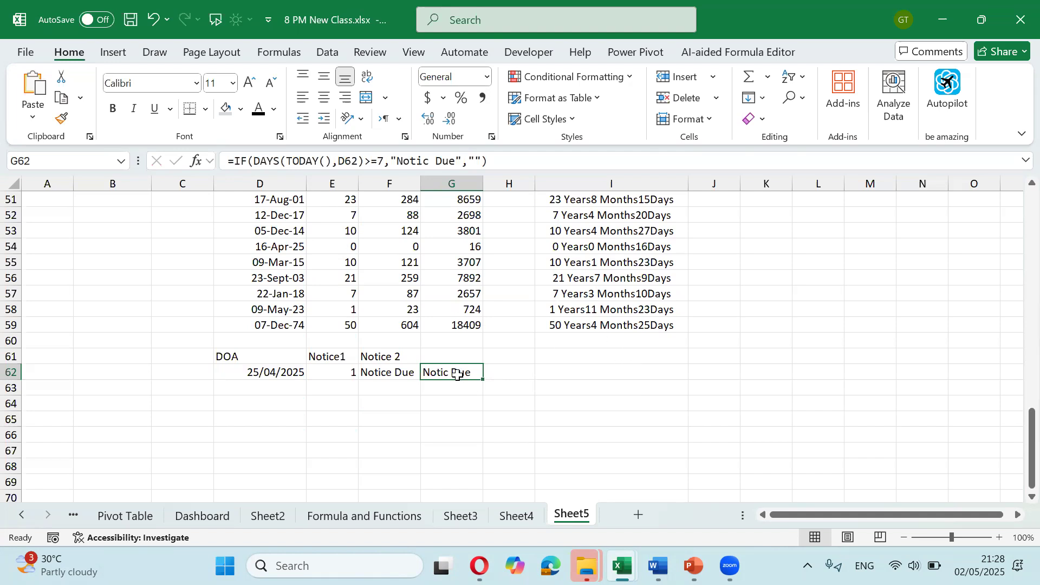
click(628, 78)
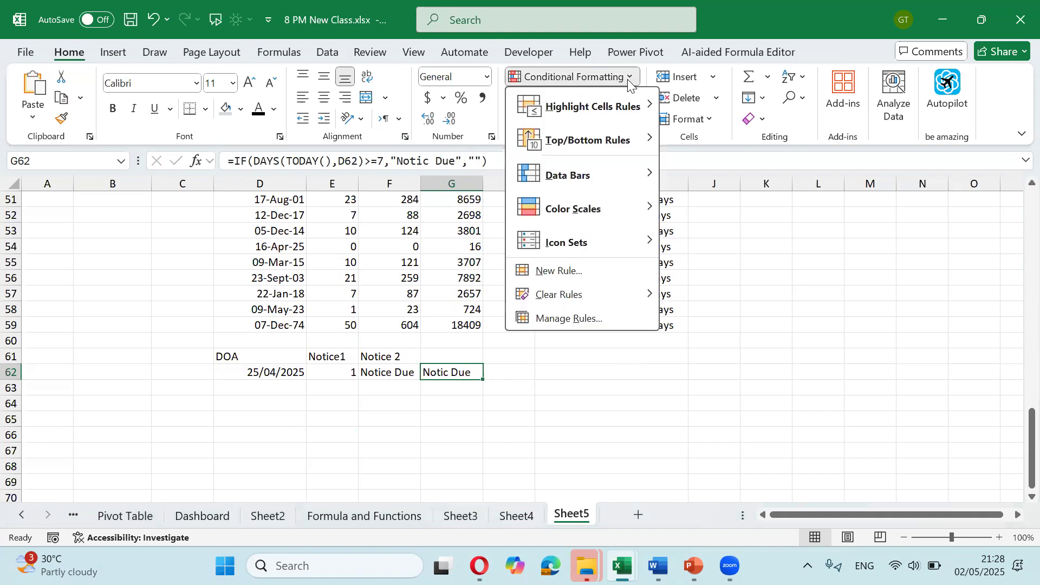
mouse_move(637, 113)
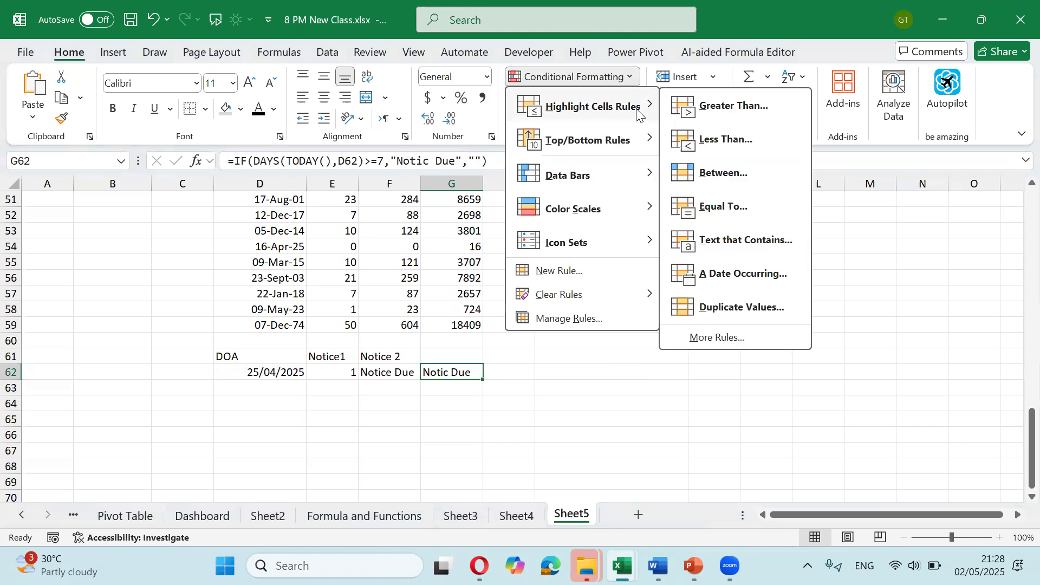
click(720, 251)
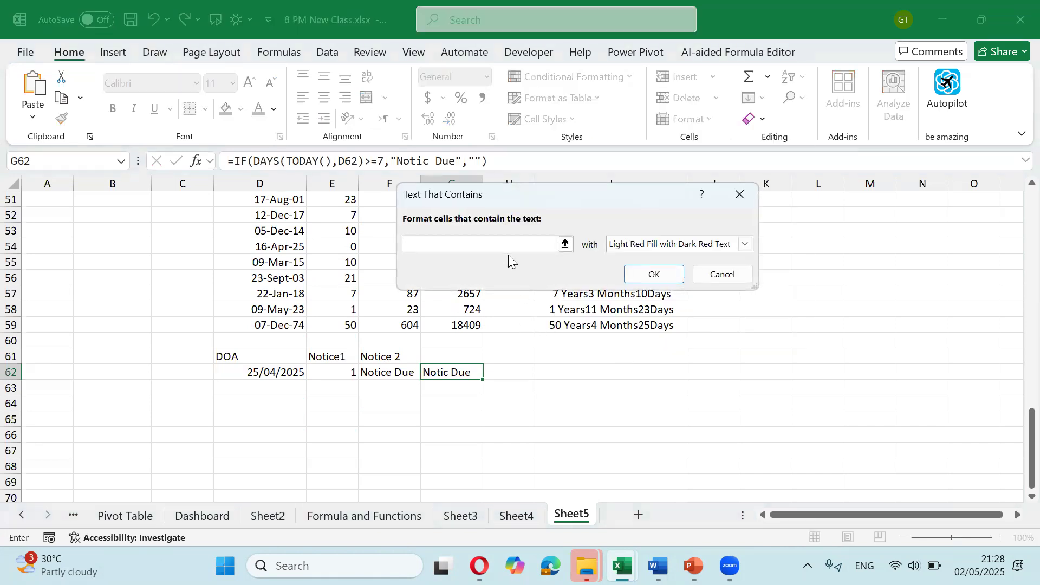
text(notic )
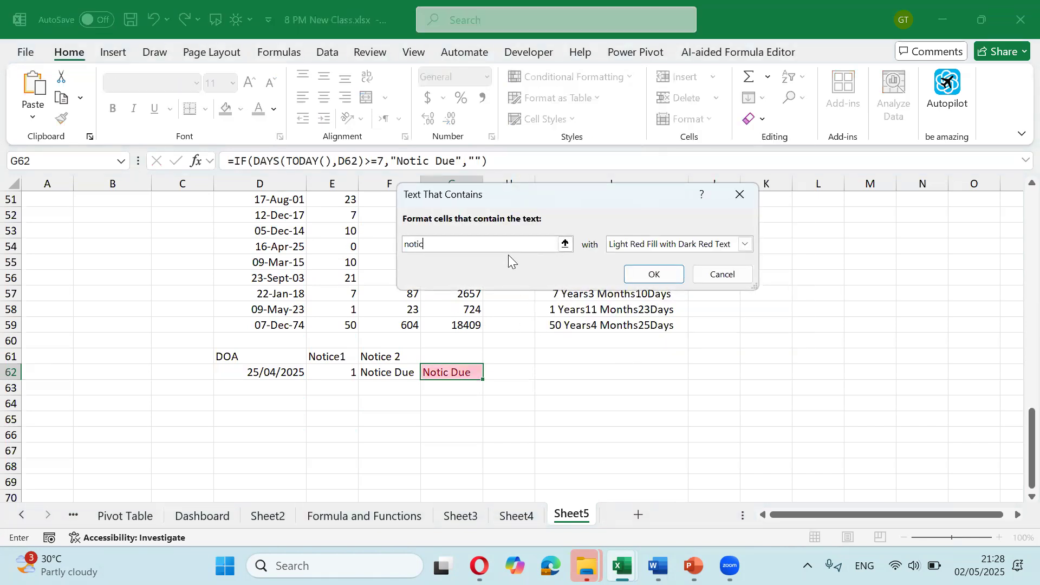
text(due)
click(654, 274)
click(469, 402)
key(Up)
key(Up)
key(Left)
key(Left)
key(Left)
key(Right)
key(Right)
key(Right)
key(Left)
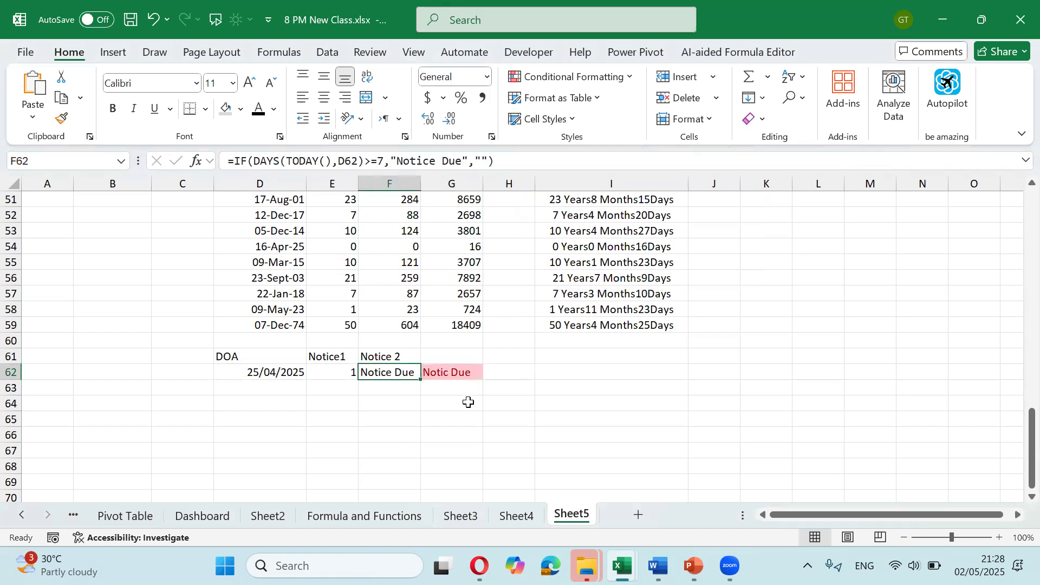
Step: Change the DOA date in D62 to 26/04/2025 and check the conditionally formatted notice cell G62
key(Left)
key(Left)
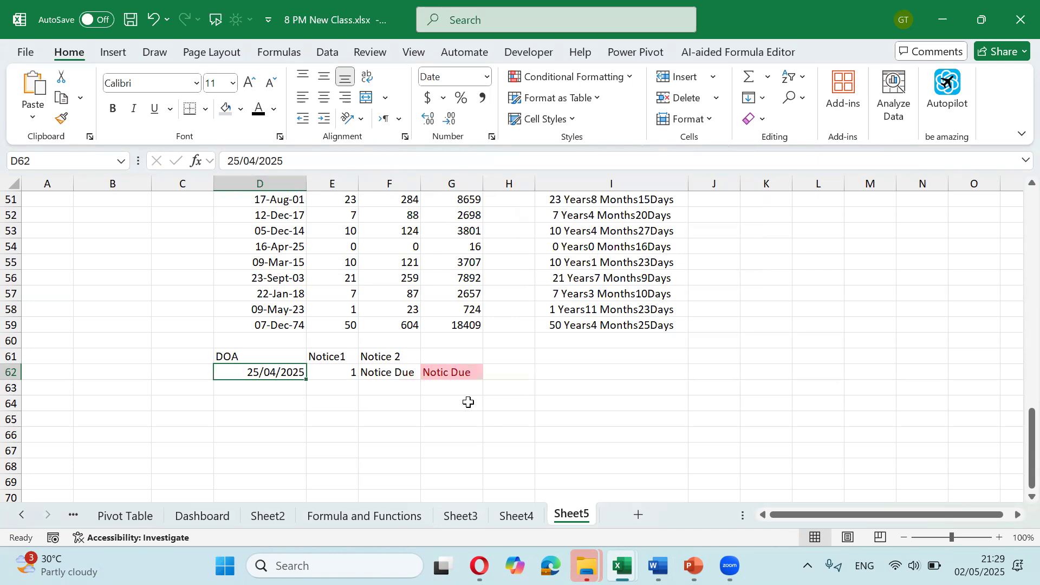
key(F2)
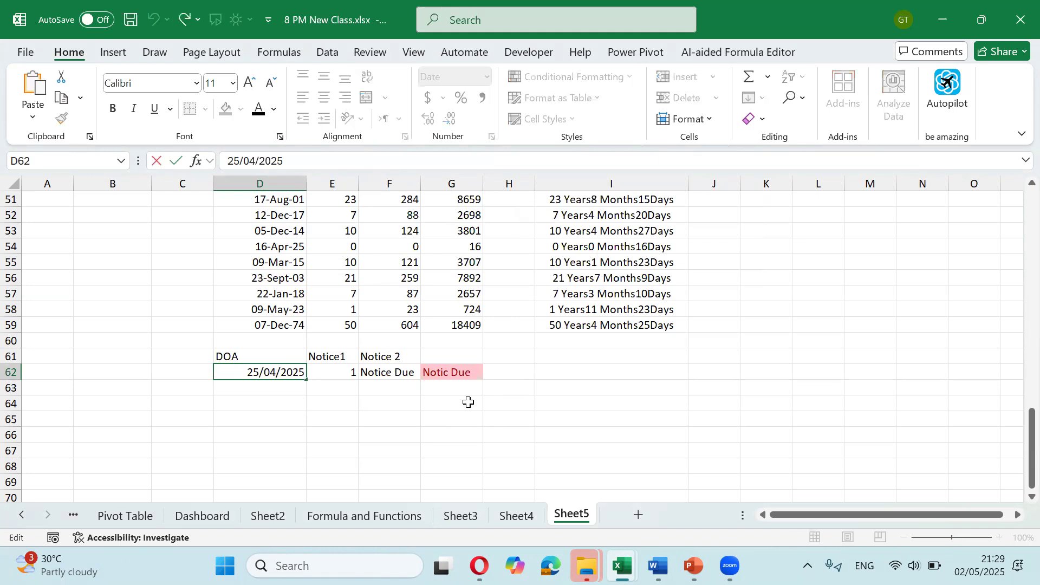
key(Left)
key(shift+Left)
text(6)
key(Return)
key(Up)
key(Right)
key(Right)
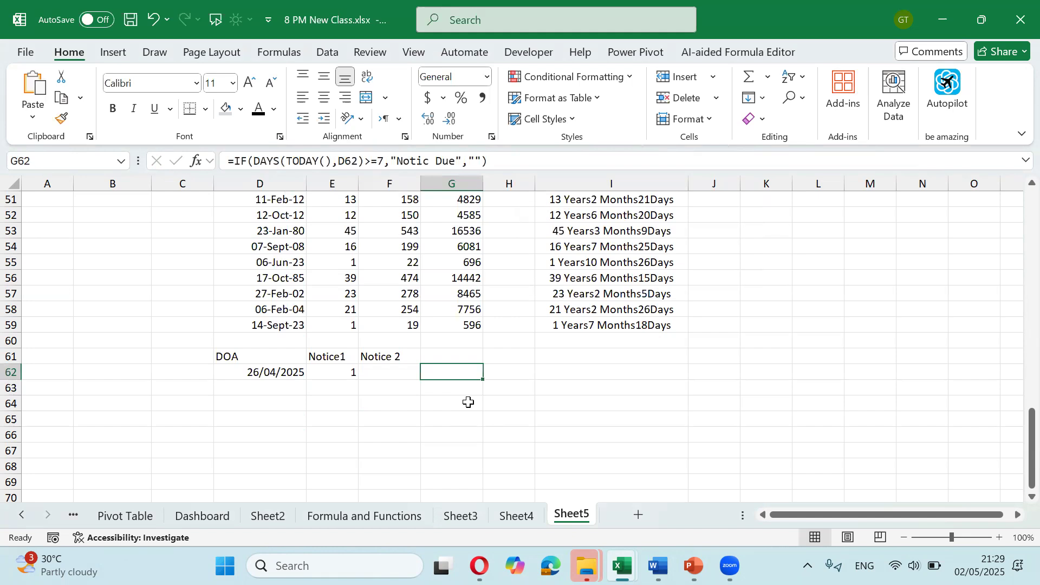
Step: Set the DOA date in D62 back to 25/04/2025 and return to the notice cell G62
key(Left)
key(Left)
key(F2)
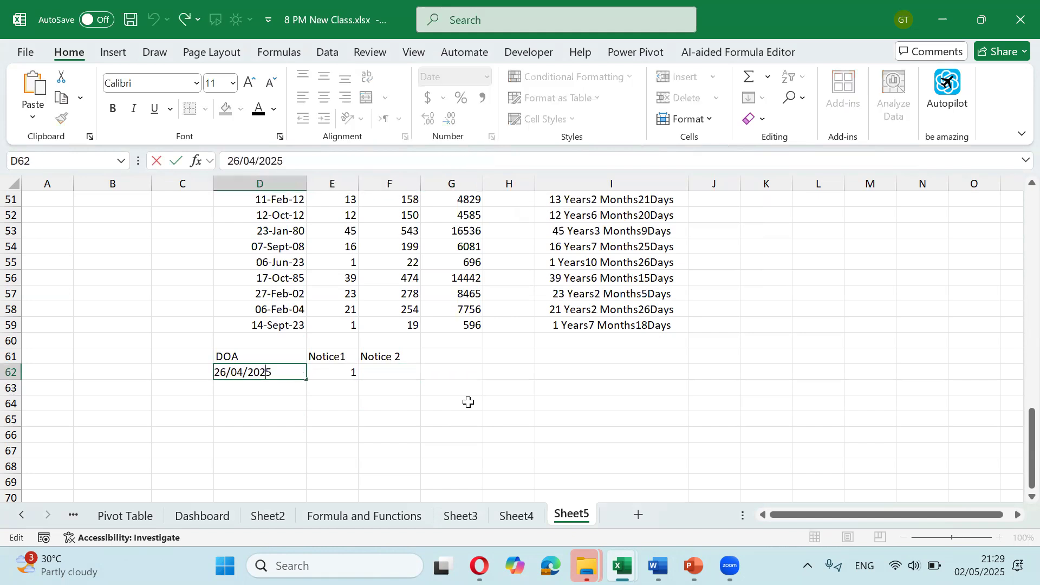
key(shift+Left)
text(5)
key(Tab)
key(Right)
key(Right)
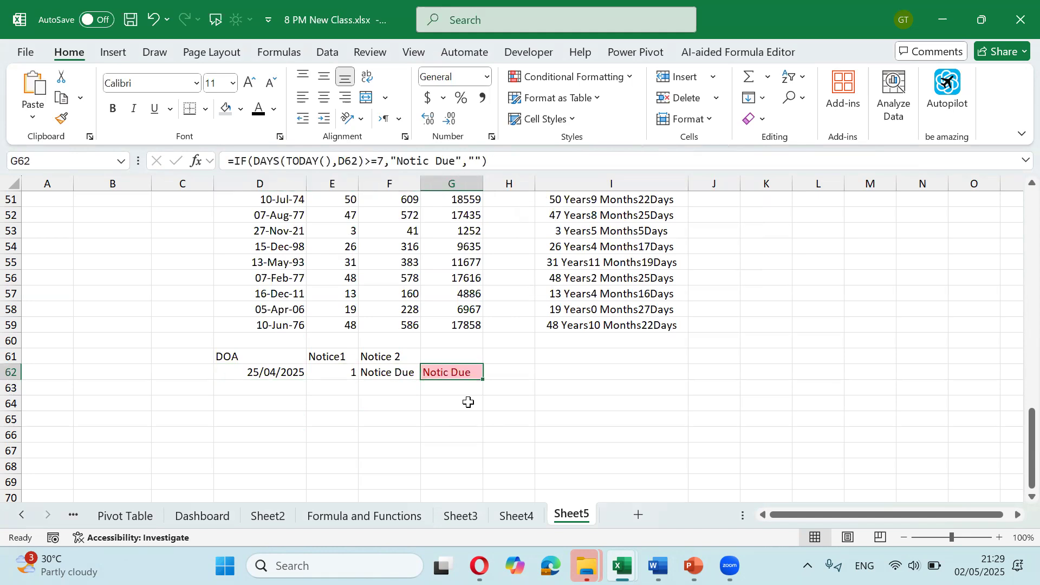
Step: Enter the label Notice1 in C62 beside the DOA date
key(Left)
key(Left)
key(Left)
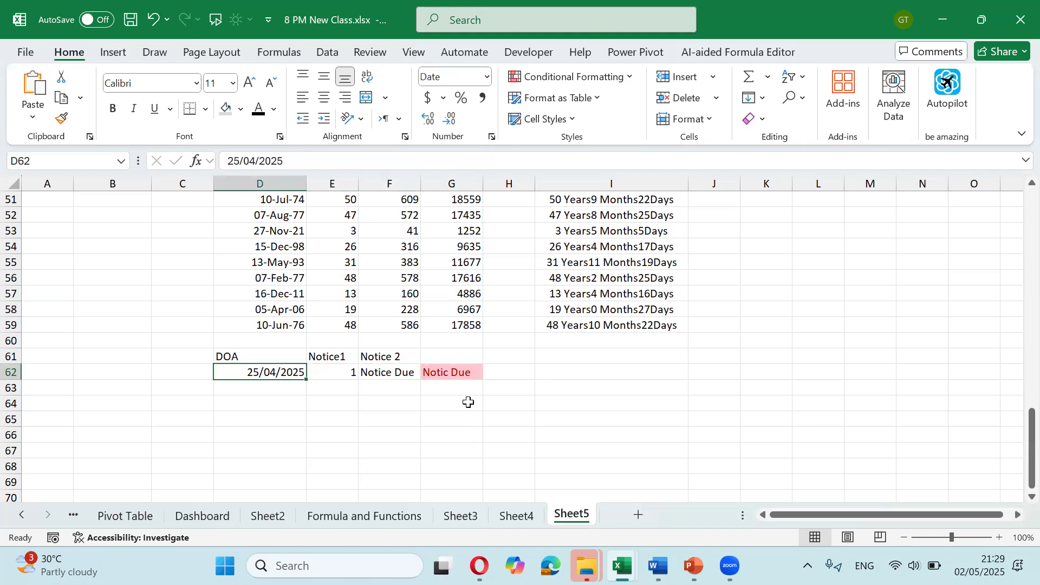
key(Down)
key(Up)
key(Left)
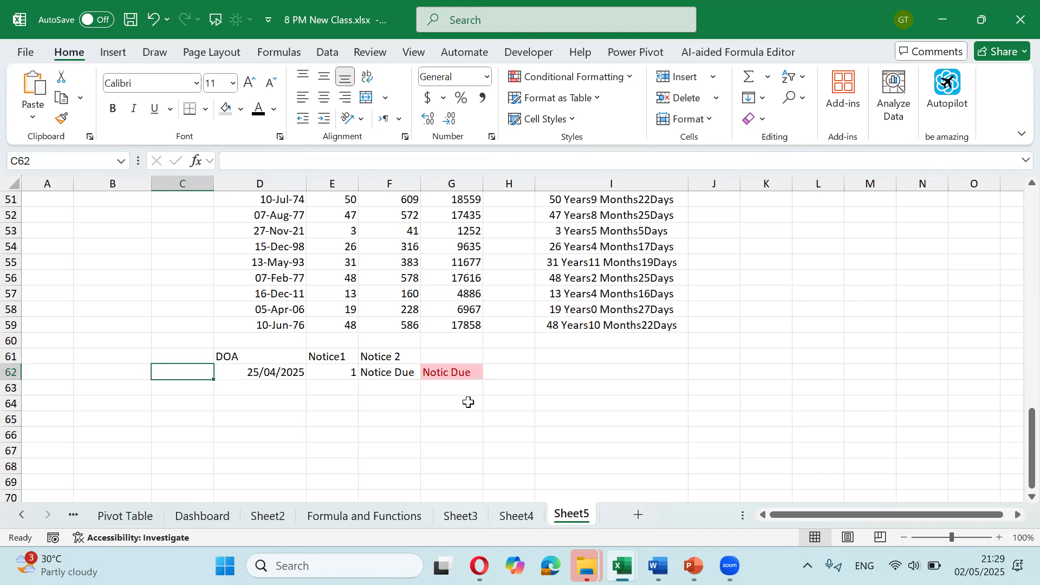
key(Right)
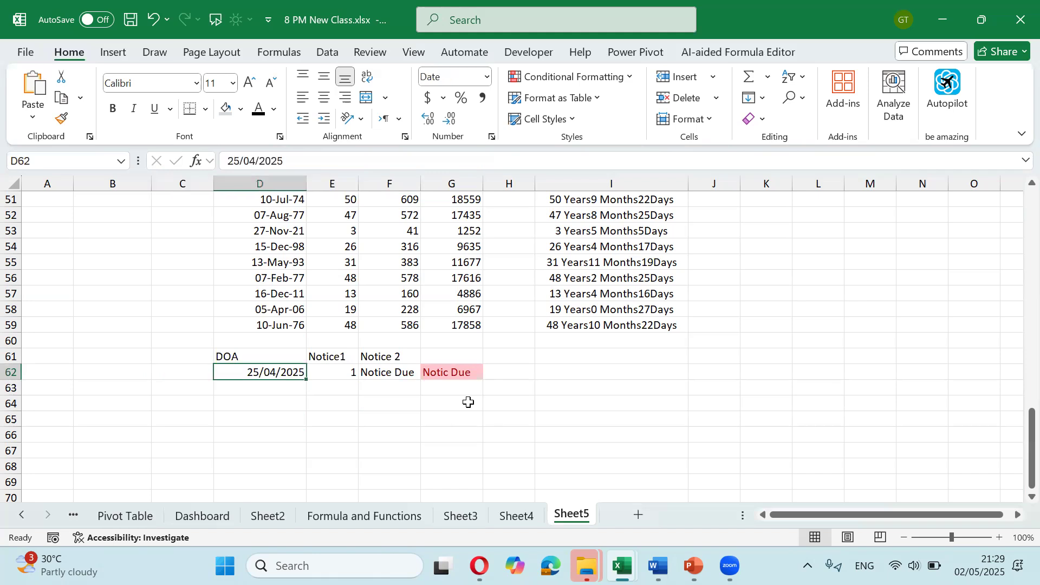
key(Left)
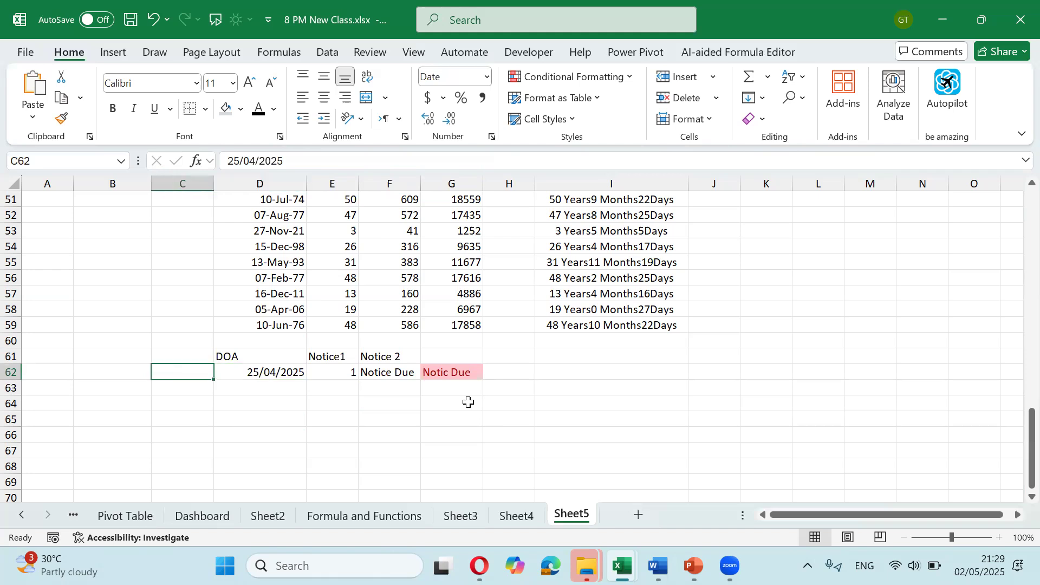
text(Notice)
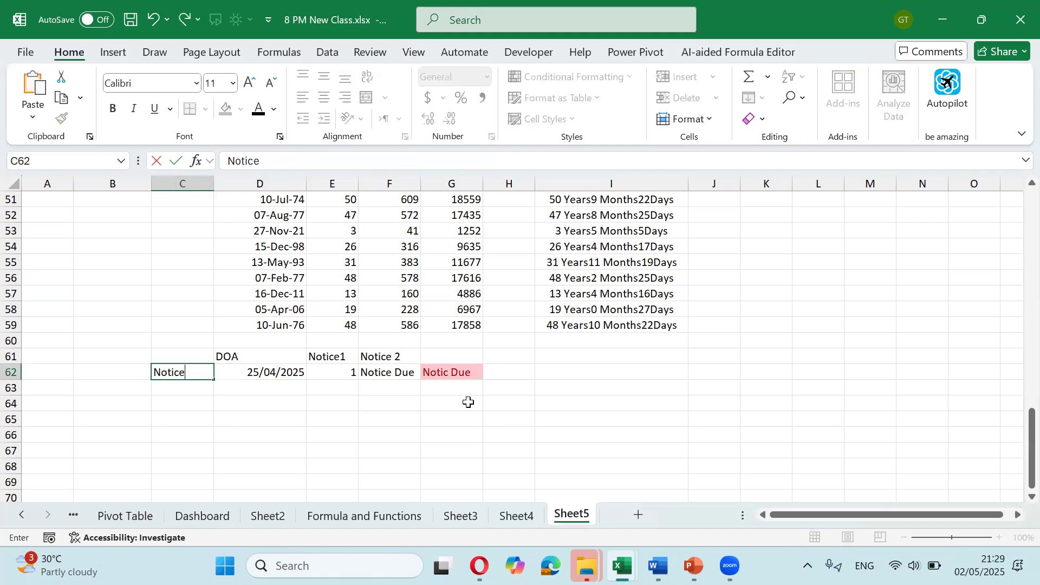
text(1)
key(Return)
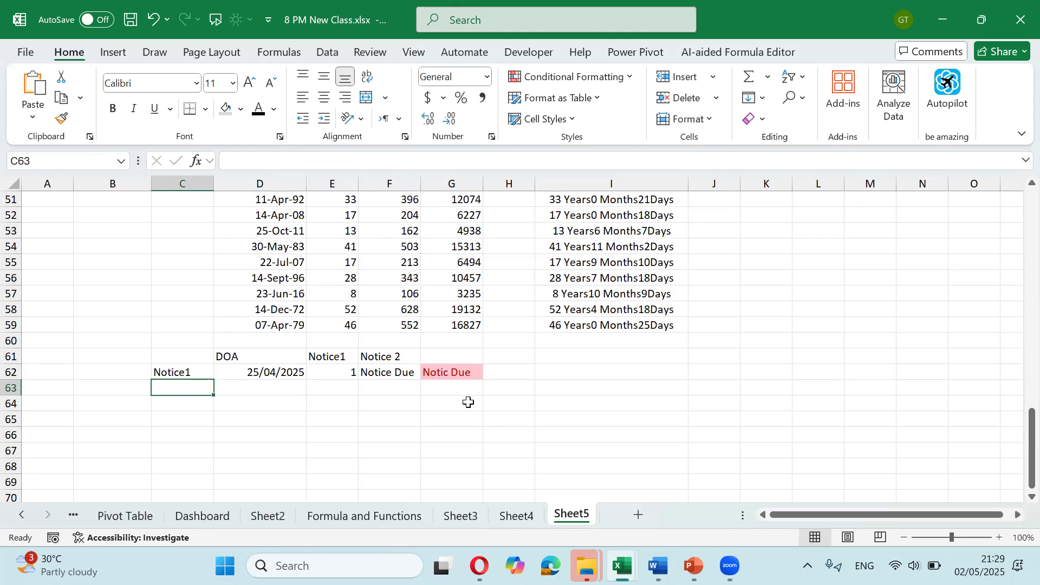
Step: Calculate a date seven days after the DOA in D63 with the formula =D62+7
key(Right)
text(=)
key(Up)
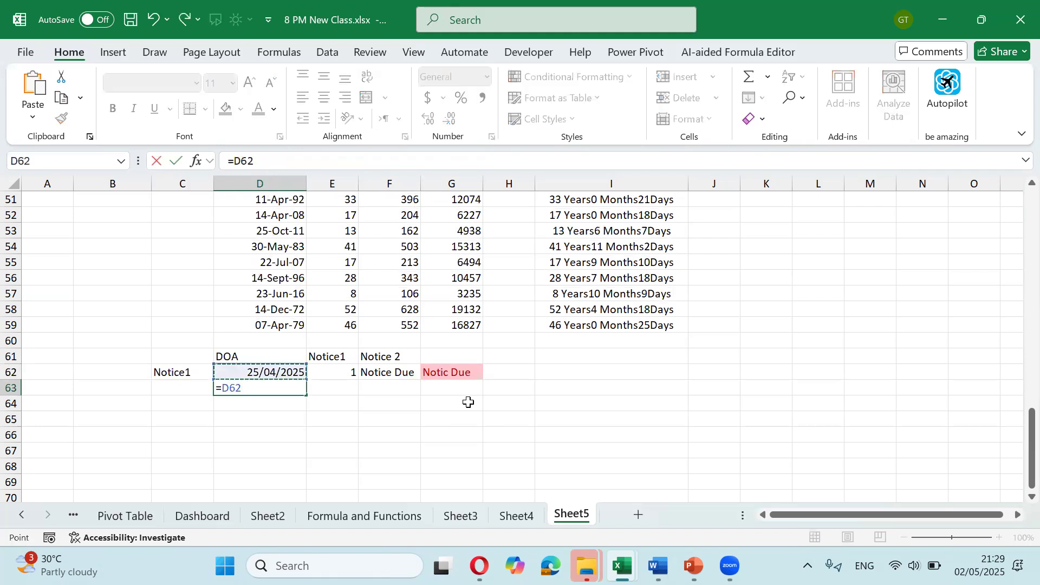
text(+7)
key(ctrl+Return)
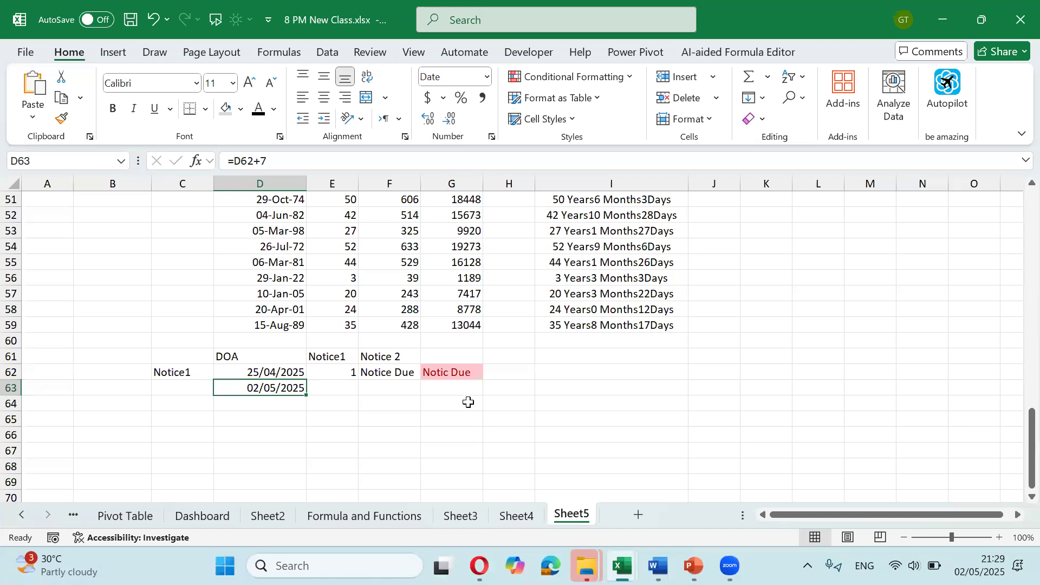
key(F2)
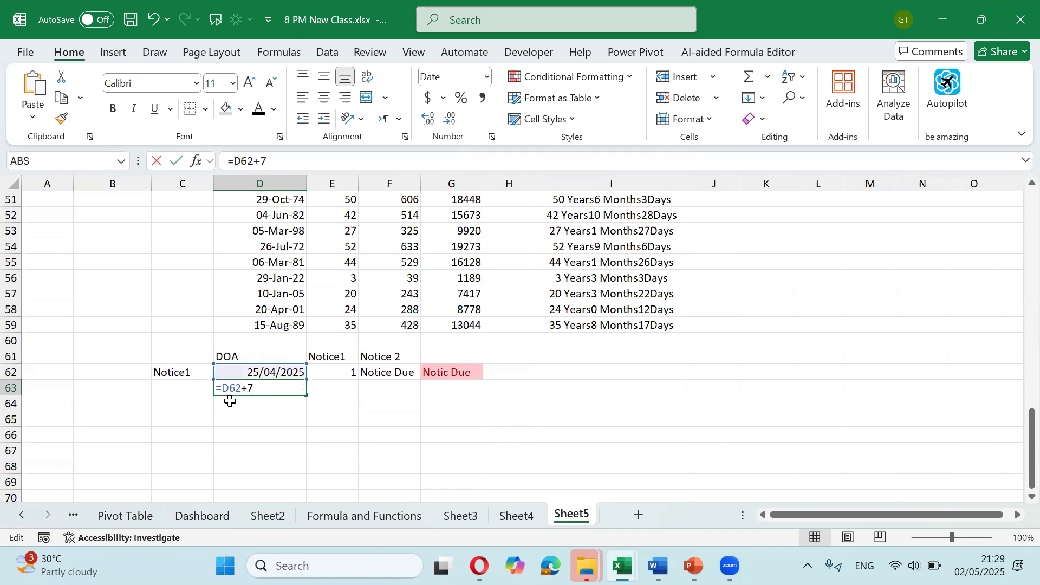
key(Return)
Step: Fill the D63 date formula down to D66 and inspect the copied formulas
click(296, 387)
drag(306, 396, 305, 446)
click(283, 406)
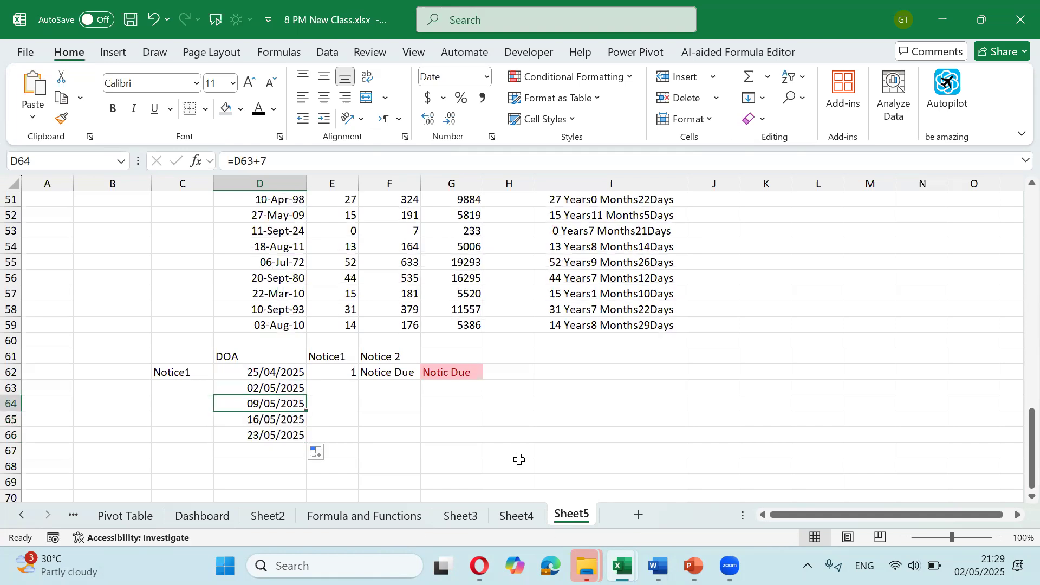
key(F2)
key(Return)
key(F2)
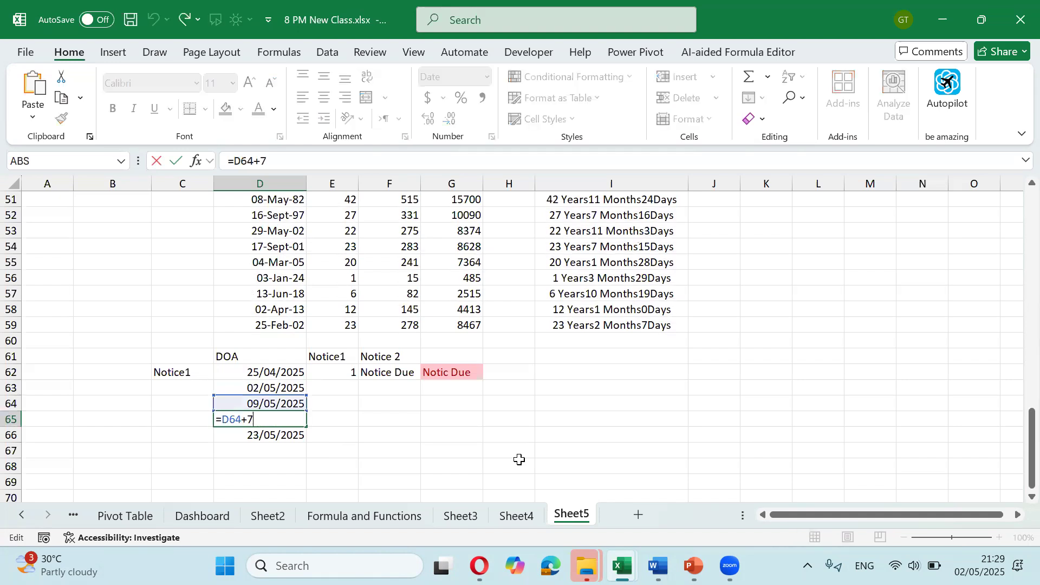
key(Return)
key(Return)
Step: Start a new conditional formatting rule for D63 that uses a formula to determine which cells to format
key(Up)
key(Up)
key(Up)
key(Up)
key(Up)
key(ctrl+shift+Down)
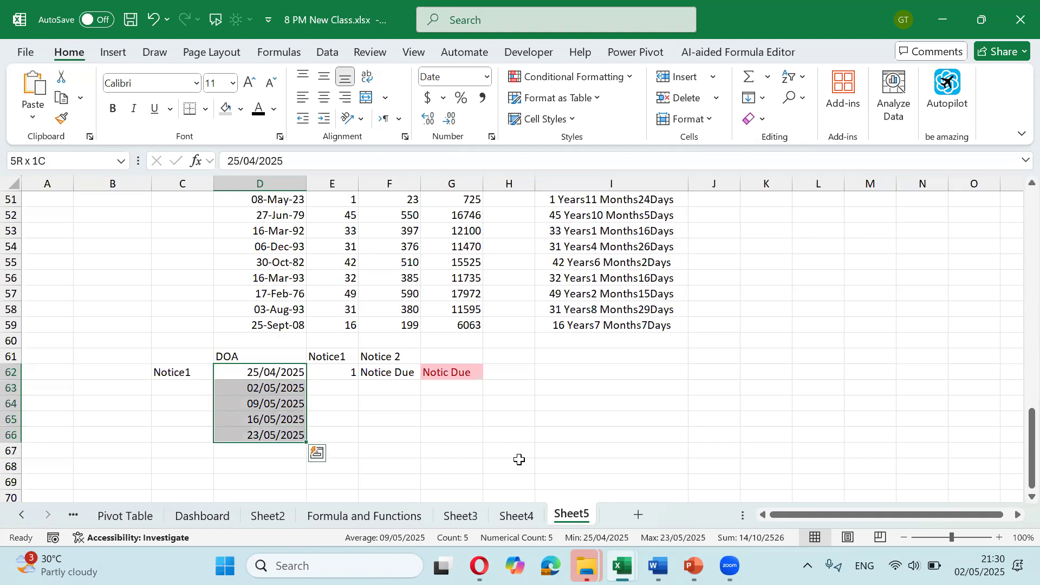
key(Down)
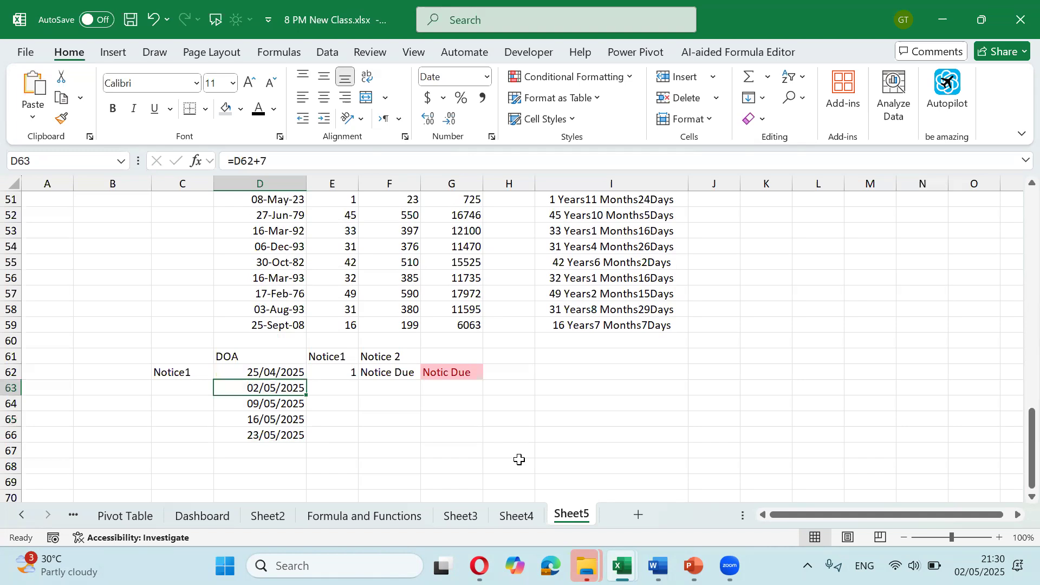
click(616, 87)
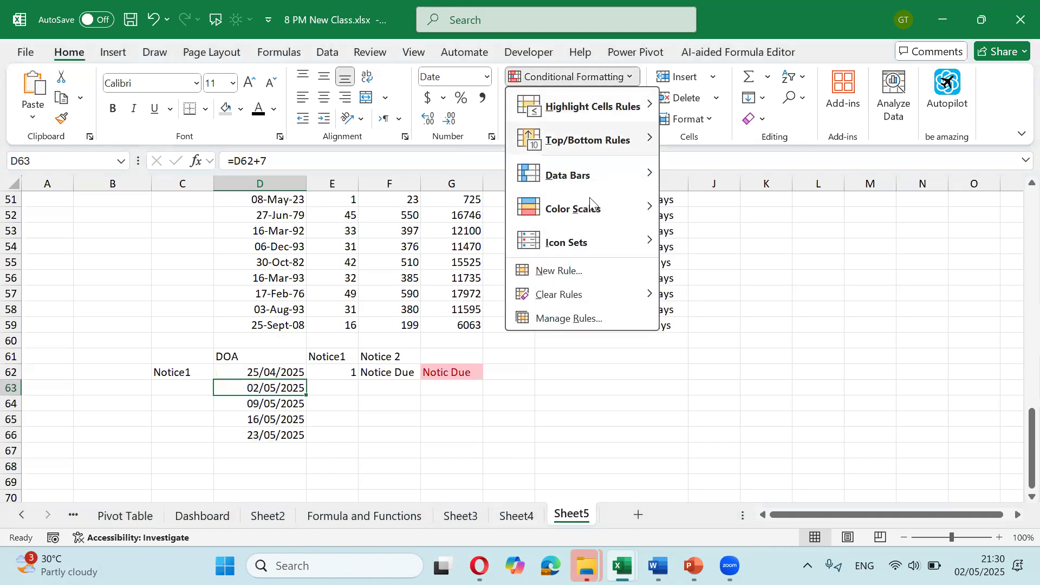
click(572, 272)
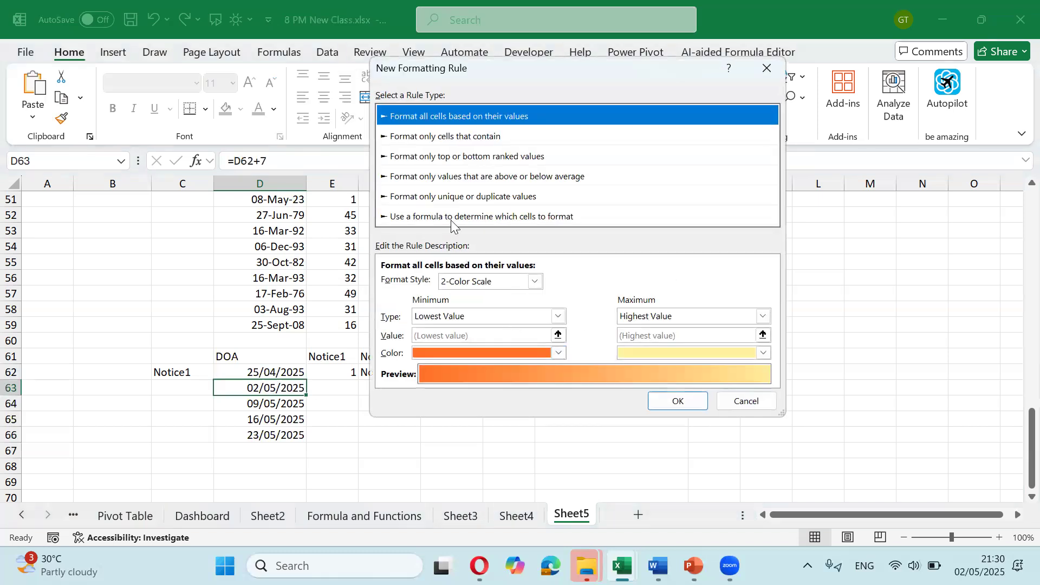
click(452, 217)
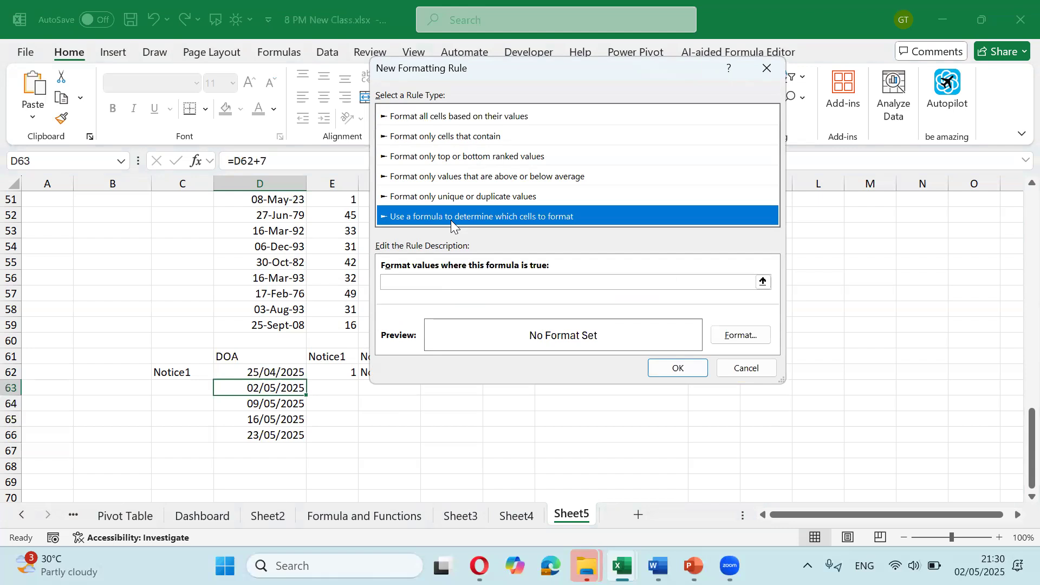
click(441, 285)
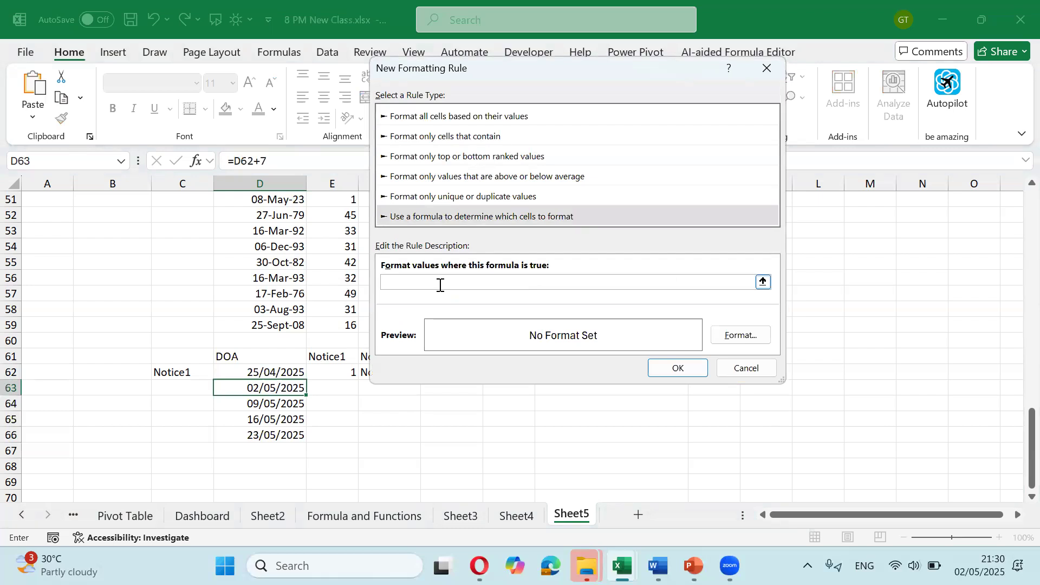
Step: Enter =(D62+7)>=7 as the rule's formula, using a relative reference to D62
text(=)
click(300, 373)
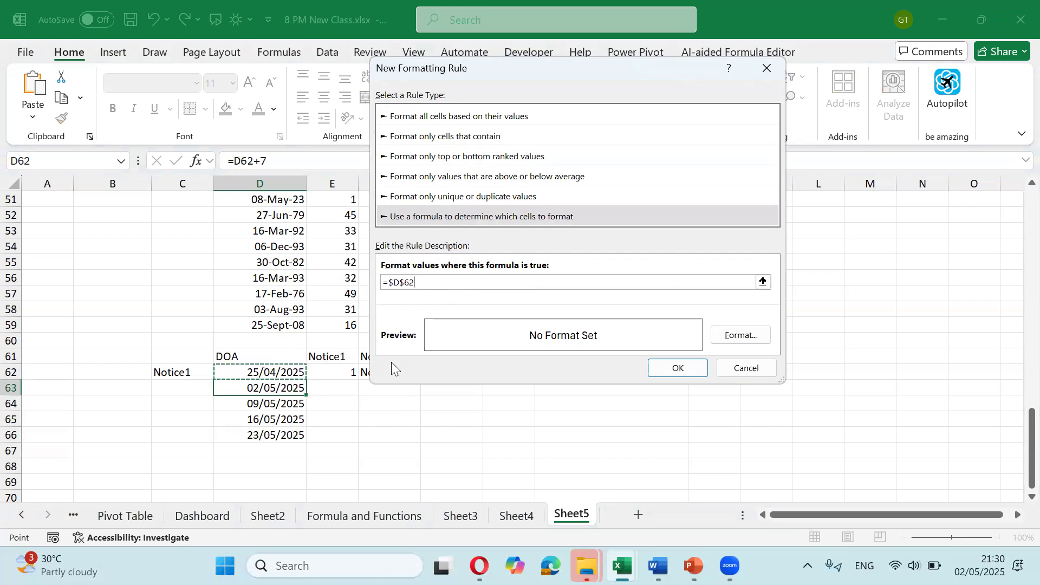
key(F4)
key(F4)
key(F4)
text(+7)
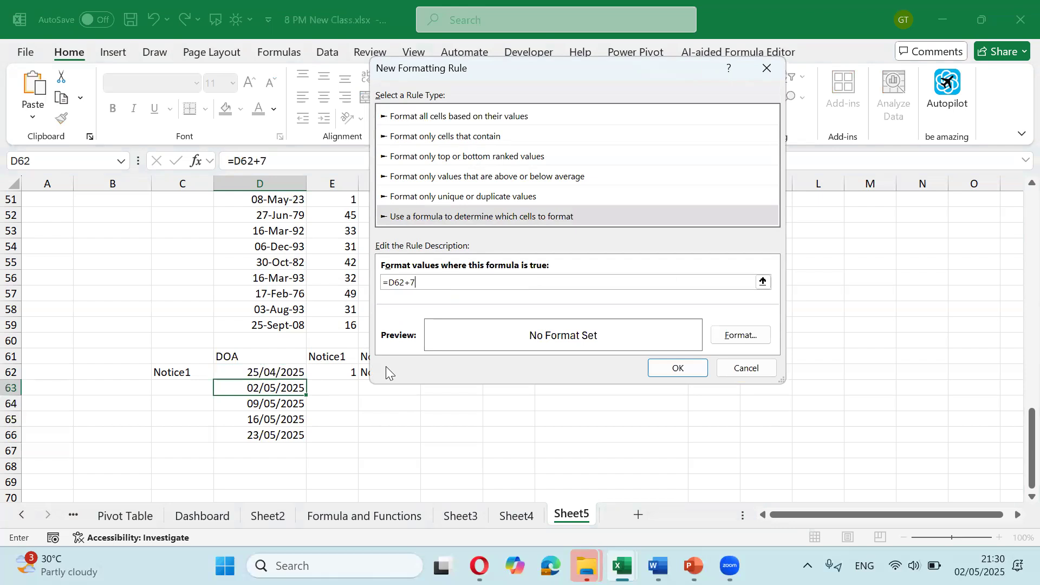
key(F2)
text())
key(Left)
key(Left)
key(Left)
text(()
key(Right)
key(Right)
text(>=7)
Step: Give the rule a light green fill and apply it to D63
click(740, 336)
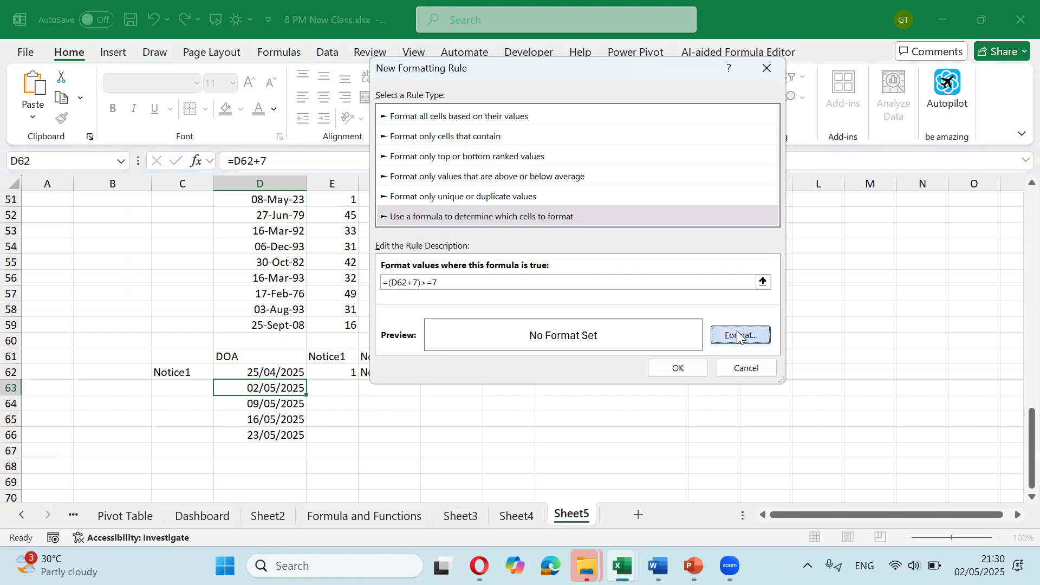
click(528, 131)
click(650, 425)
click(655, 372)
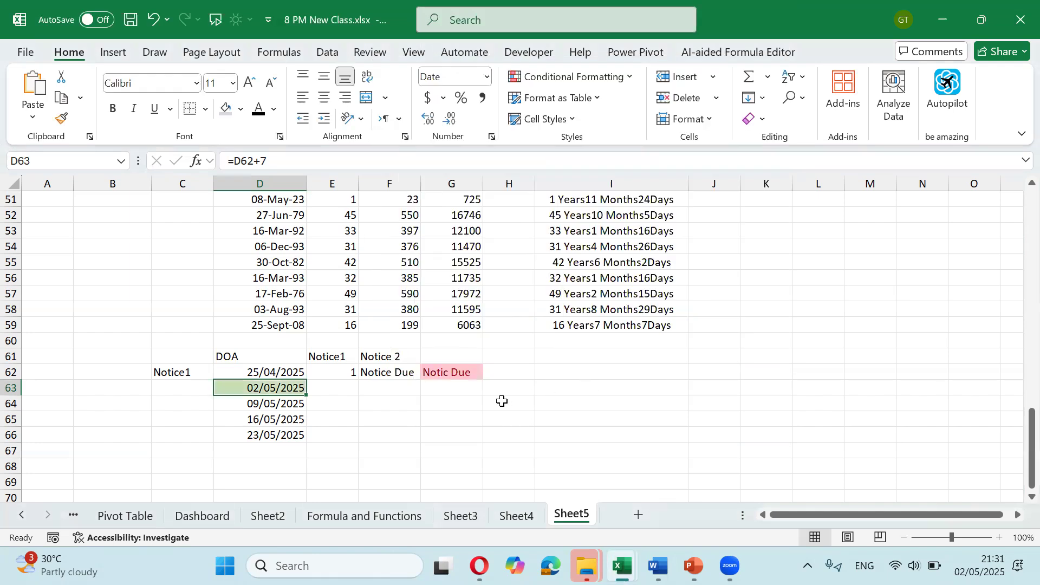
Step: Clear the DOA date in D62 to test the dependent dates and highlight, and undo the deletion
key(Up)
key(Down)
key(Up)
key(Down)
key(Up)
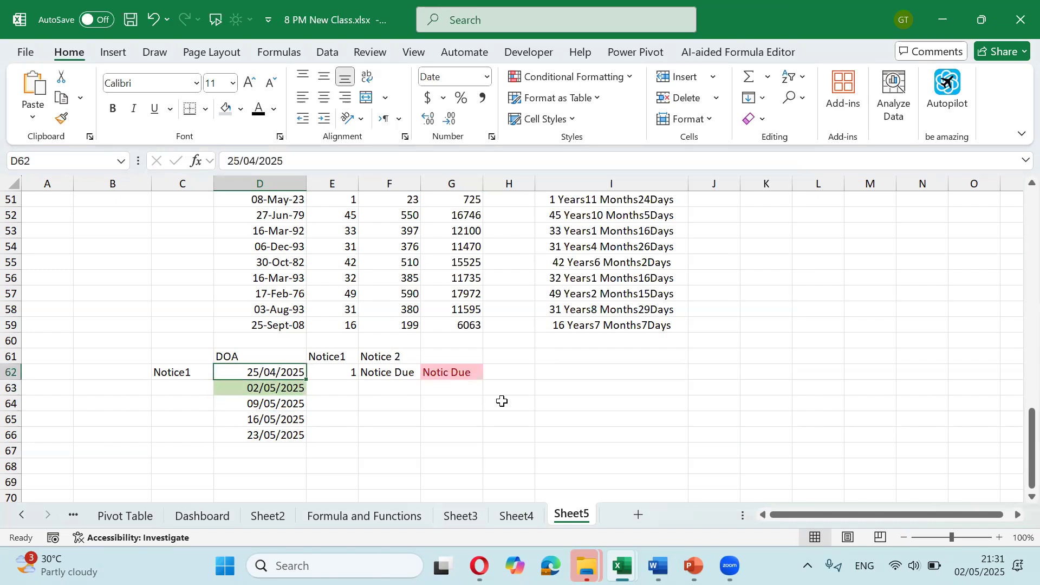
key(Delete)
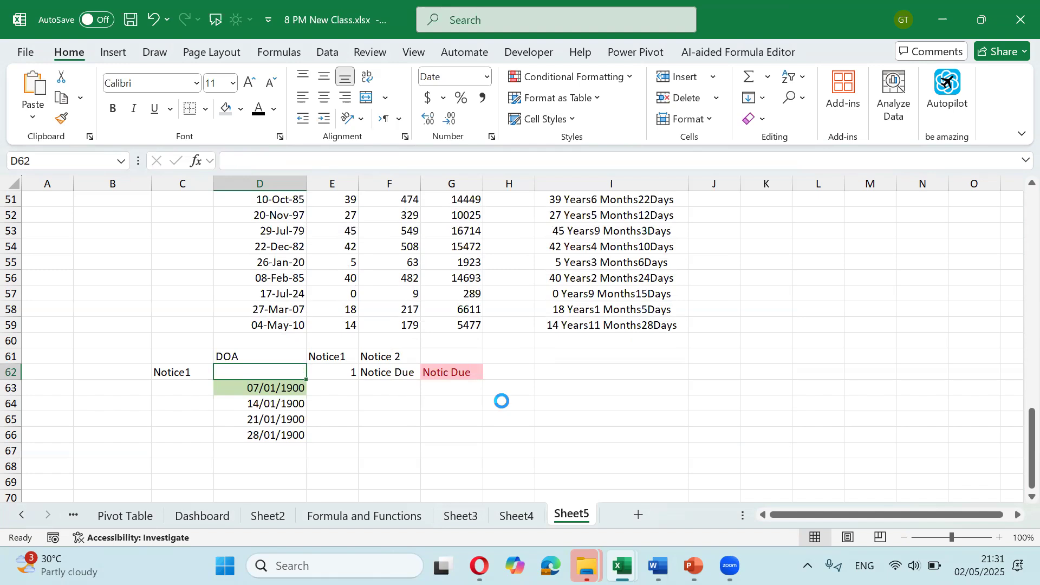
key(ctrl+z)
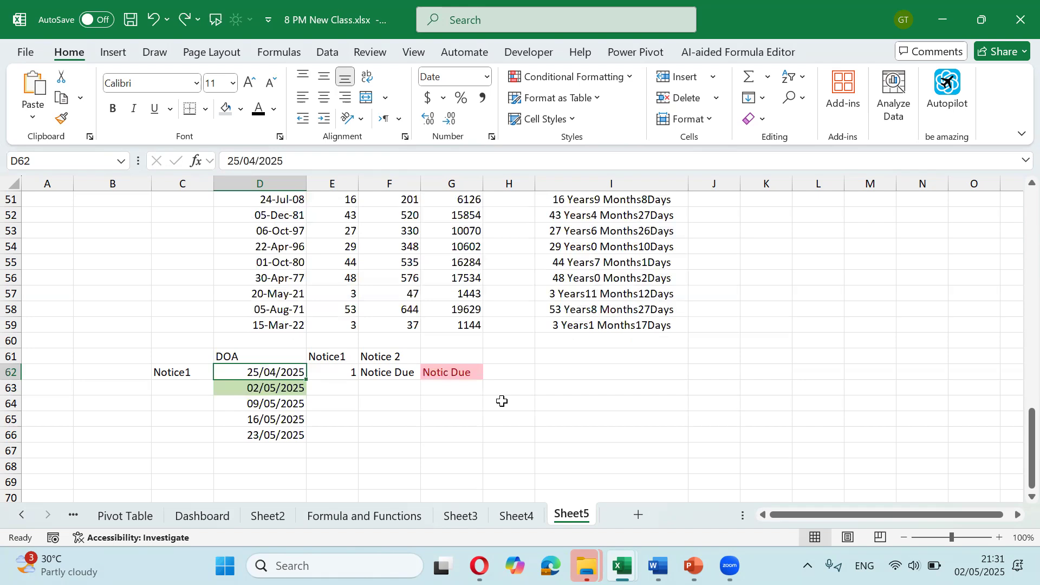
scroll(321, 395, up, 2)
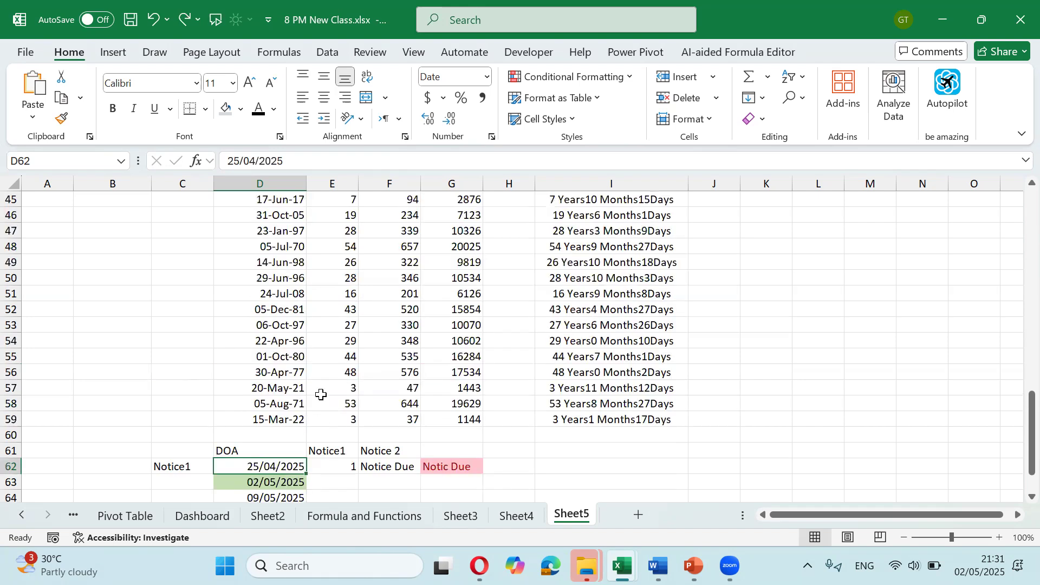
scroll(321, 395, up, 3)
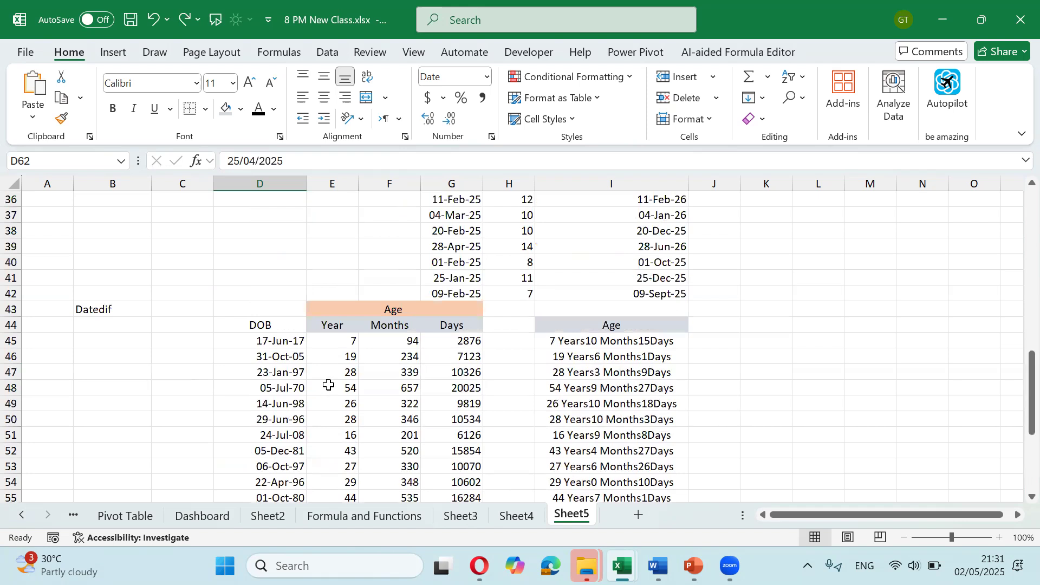
click(122, 310)
scroll(207, 412, up, 2)
scroll(207, 413, up, 6)
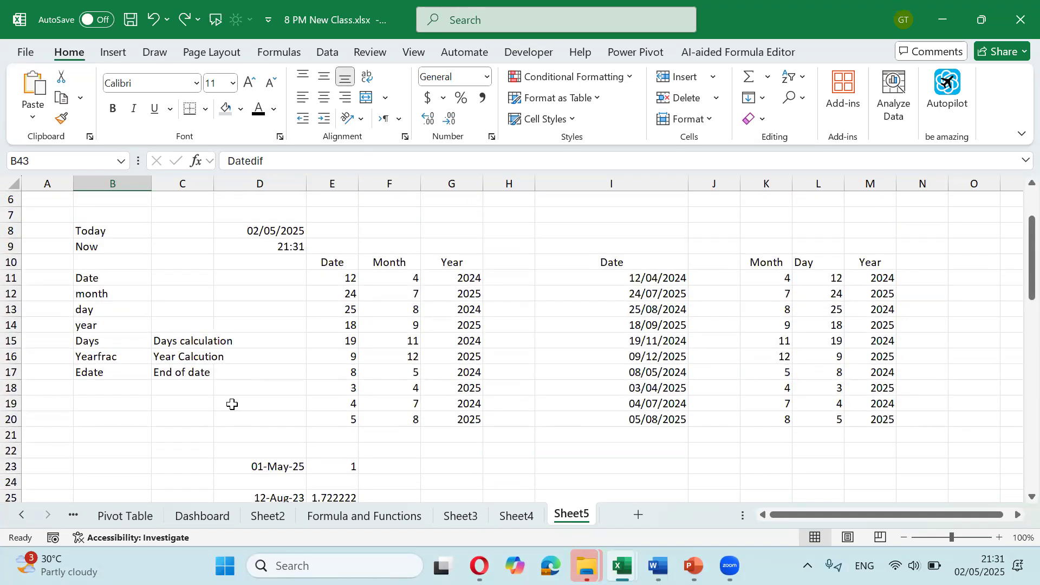
scroll(232, 404, down, 18)
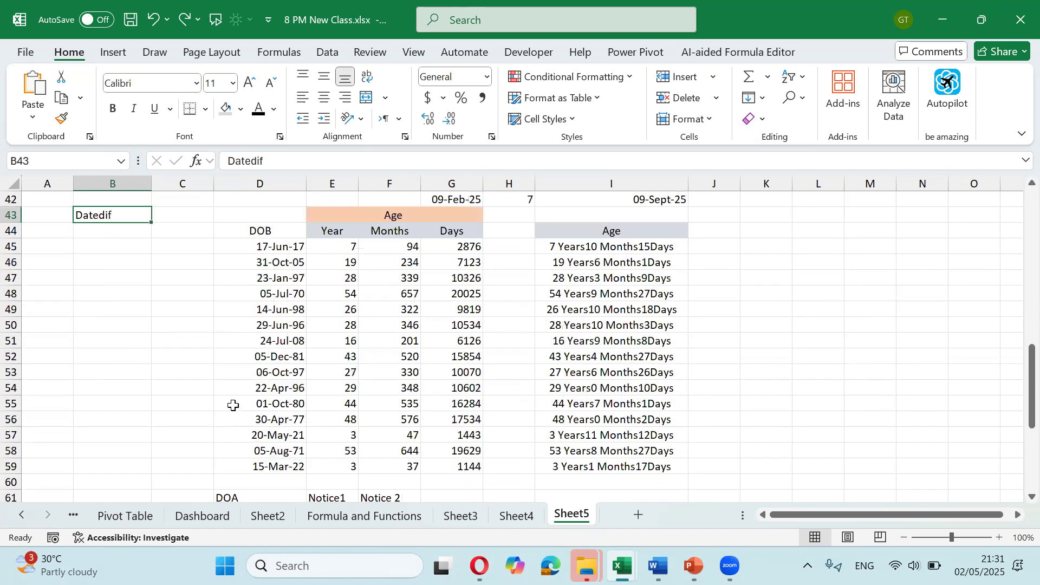
Step: Rename Sheet5 to Pak
right_click(583, 519)
click(642, 307)
text(Pak)
key(Return)
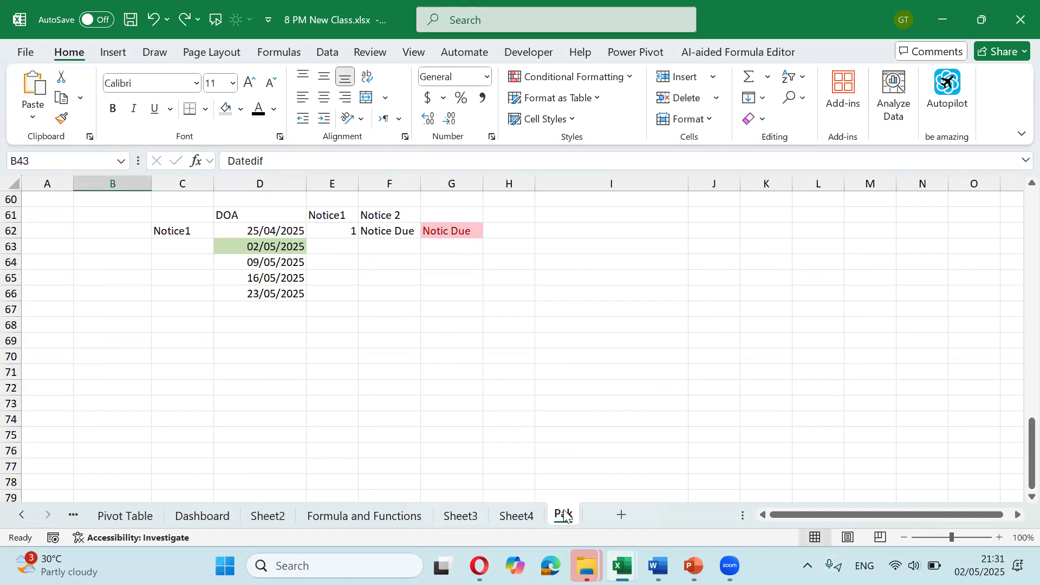
Step: Enter the label Cell in B69 below the notice example
click(365, 341)
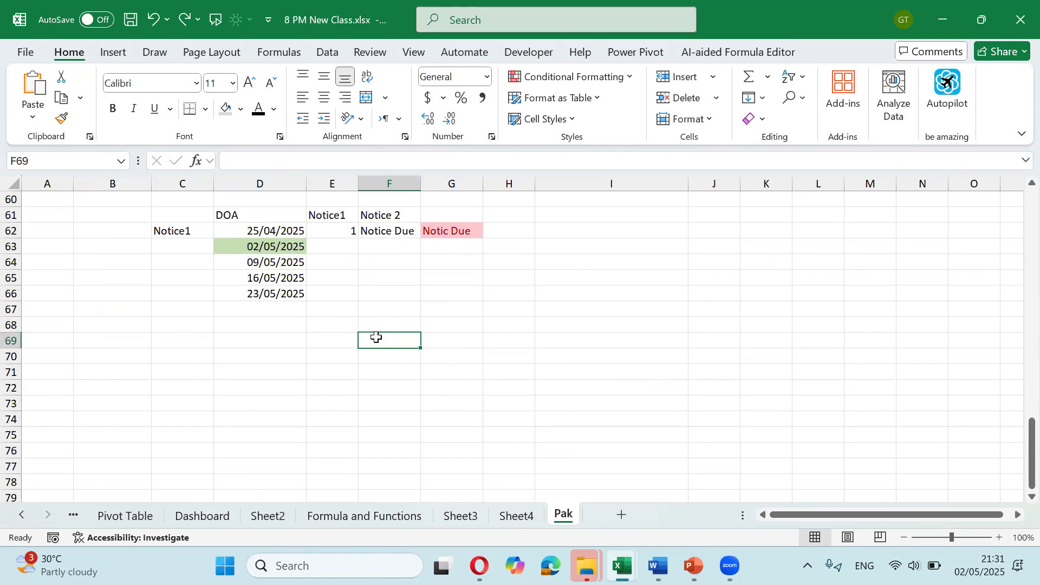
click(147, 342)
key(F2)
text(Cell)
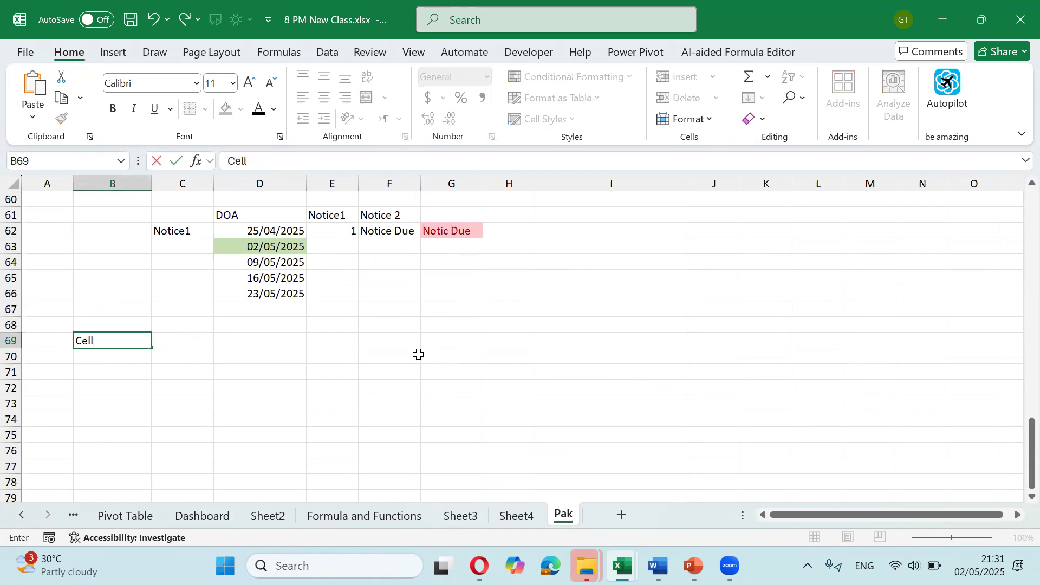
key(Return)
Step: Return the workbook path and sheet name in F69 with the CELL function, using the "filename" info type
key(Up)
key(Right)
key(Right)
key(Right)
key(Right)
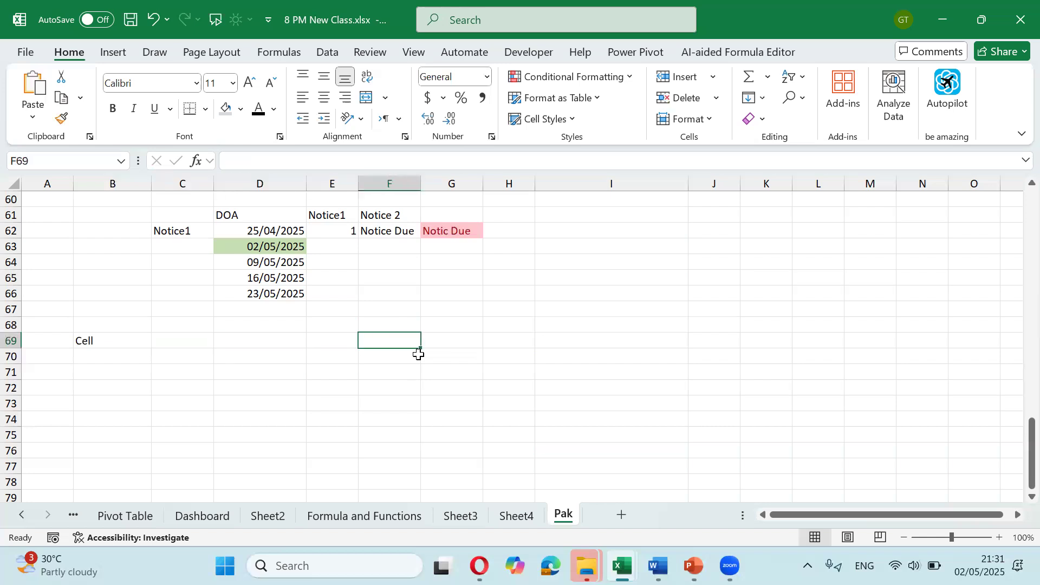
text(=cell)
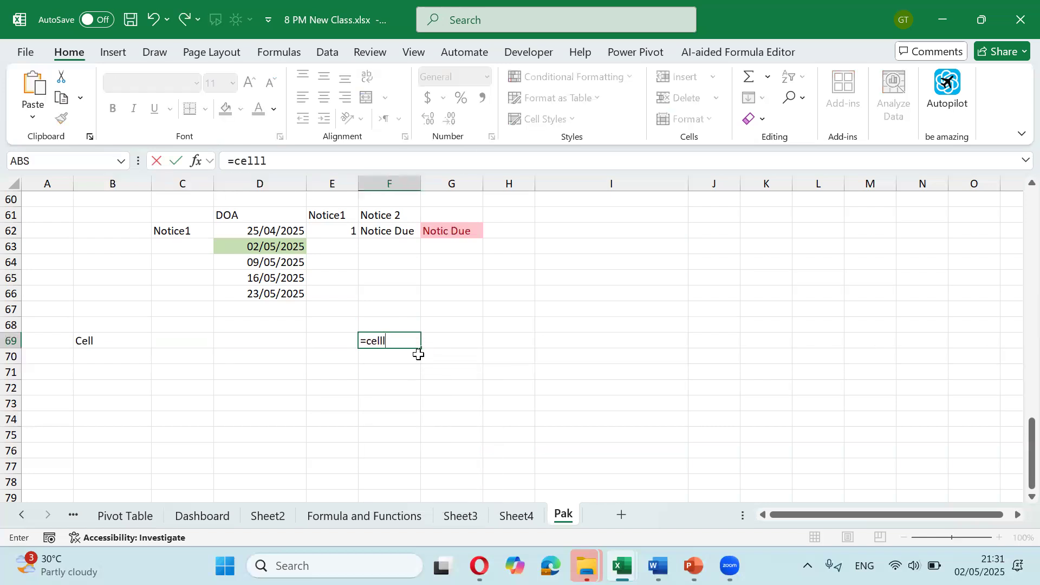
text(()
key(Down)
key(Down)
key(Down)
key(Down)
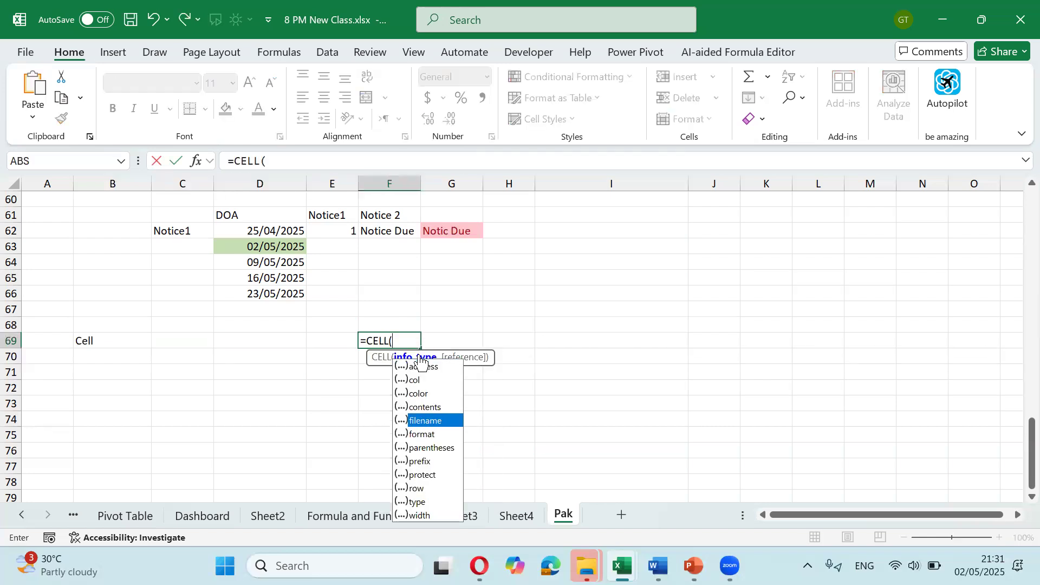
key(Tab)
key(Return)
key(Down)
key(Up)
key(Up)
key(Down)
key(Down)
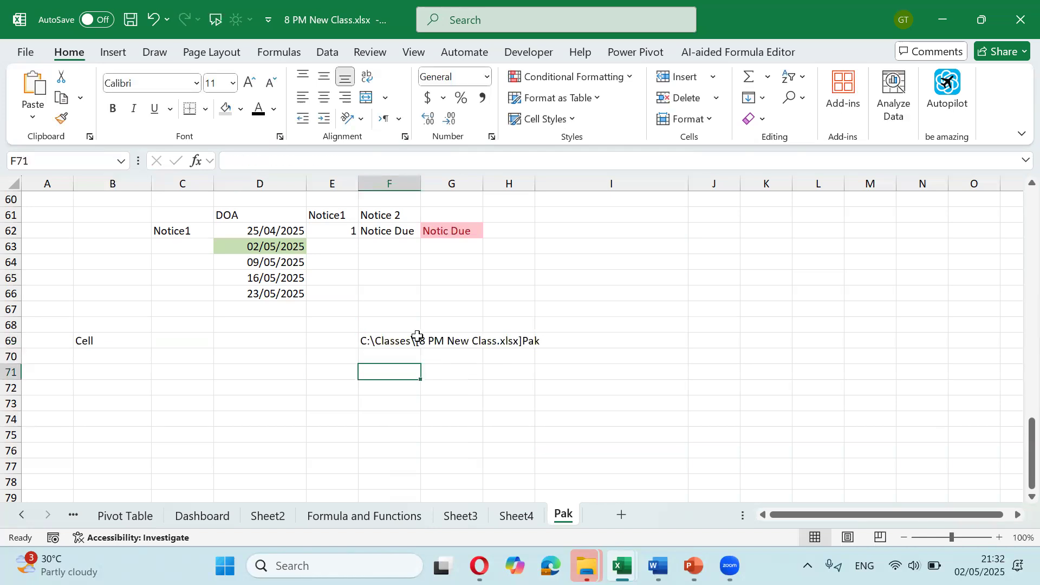
Step: Find the position of "]" in the F69 path text with a SEARCH formula in F71
click(413, 340)
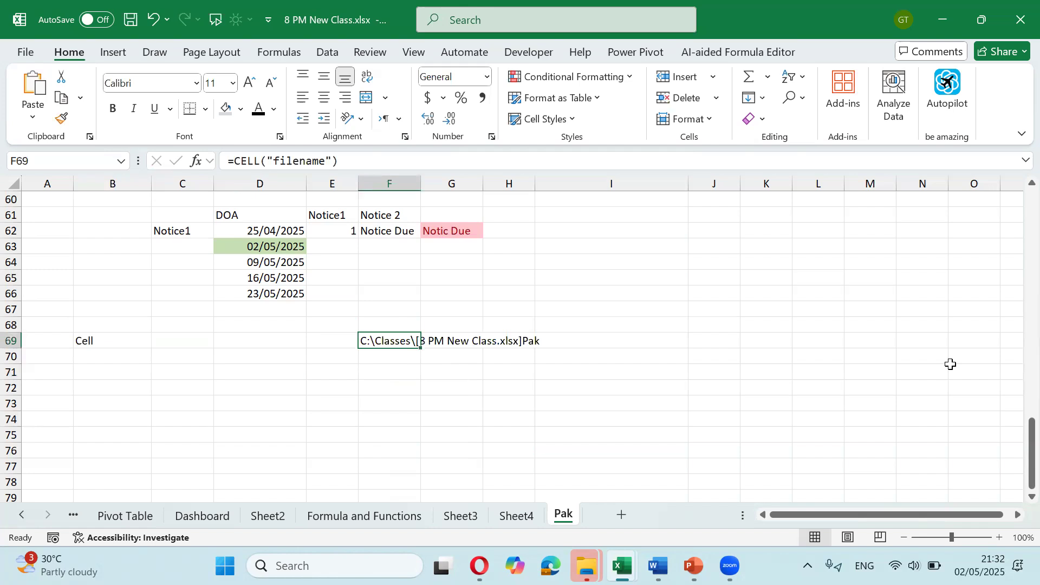
key(Down)
key(Up)
key(Down)
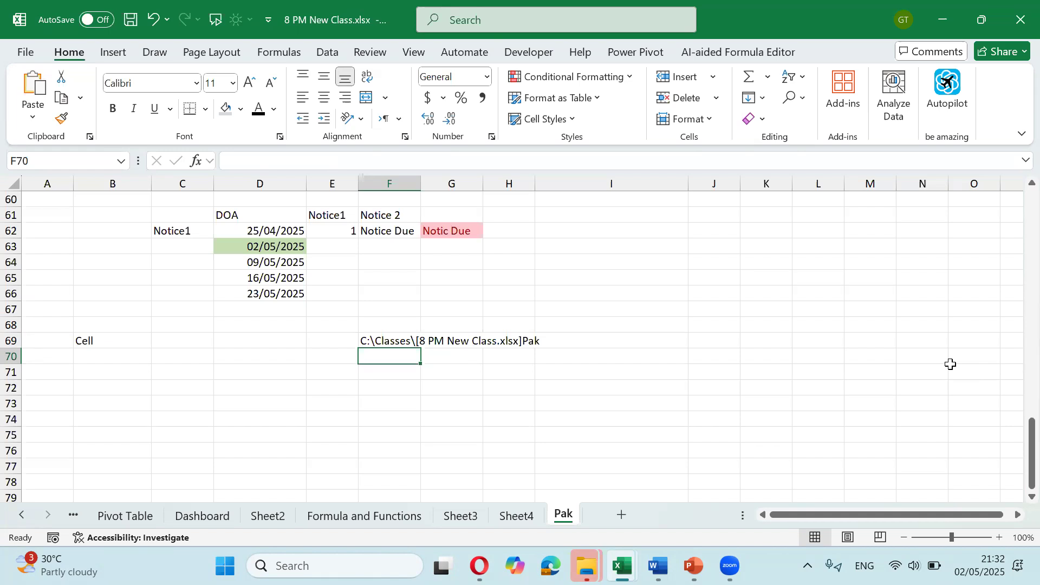
key(Down)
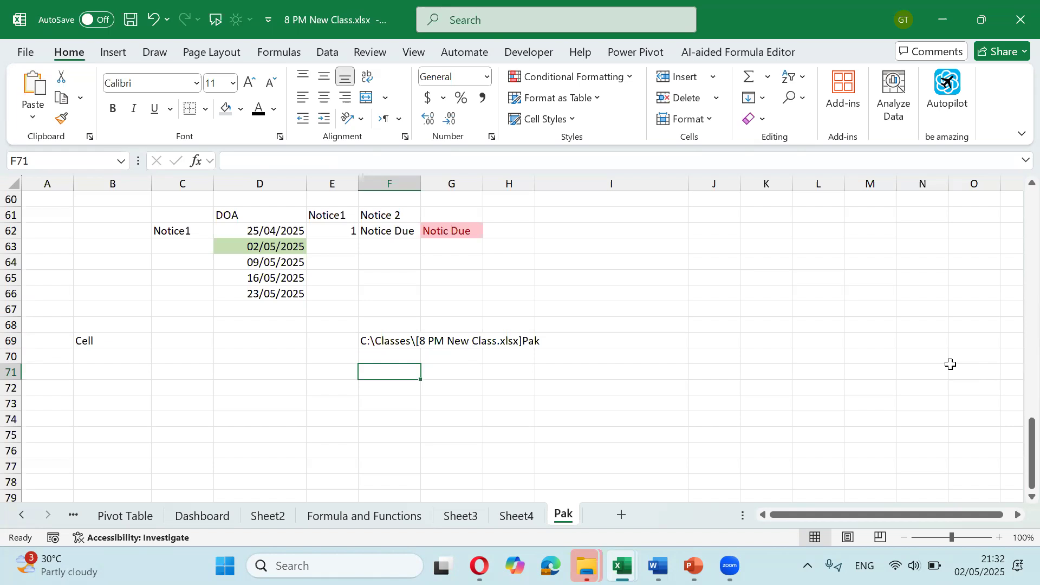
text(=)
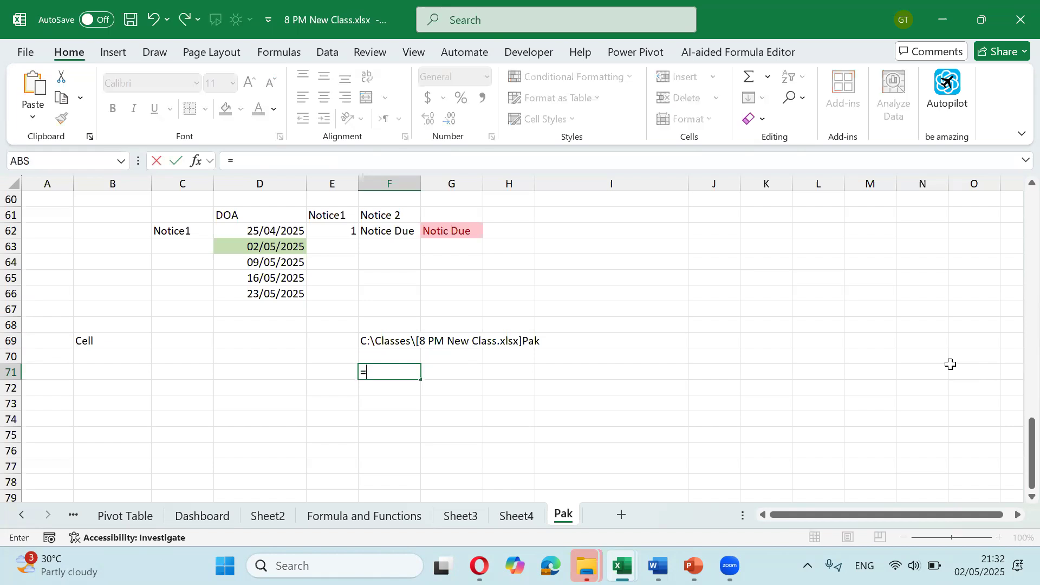
text(se)
key(Tab)
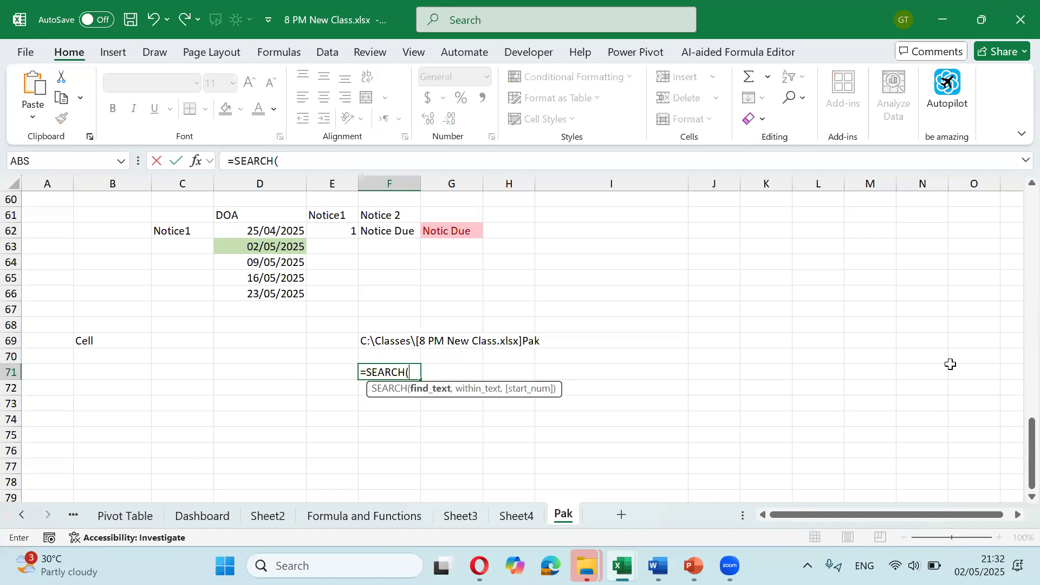
text("]",)
key(Up)
key(Up)
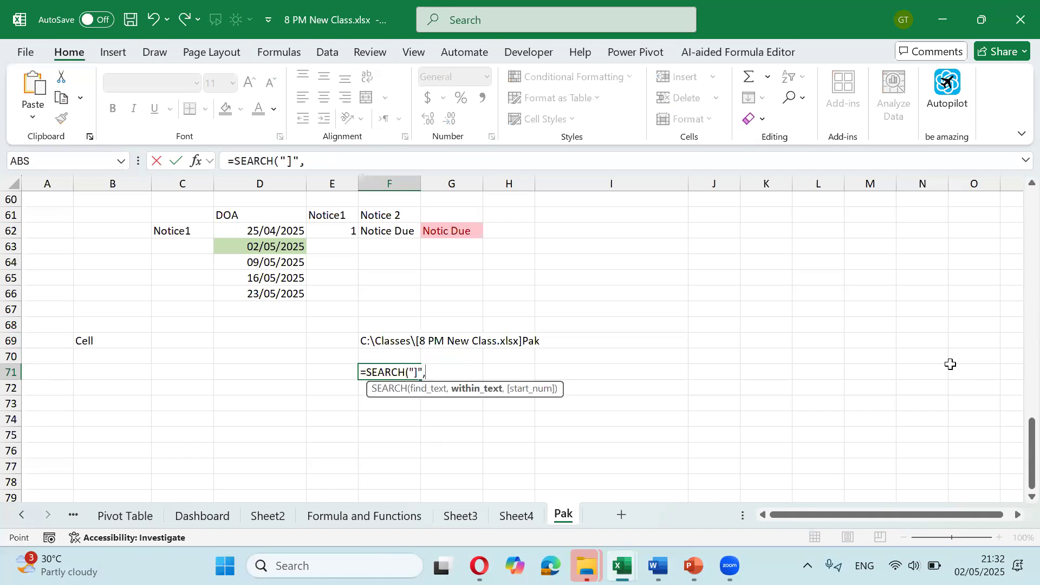
key(Return)
key(Up)
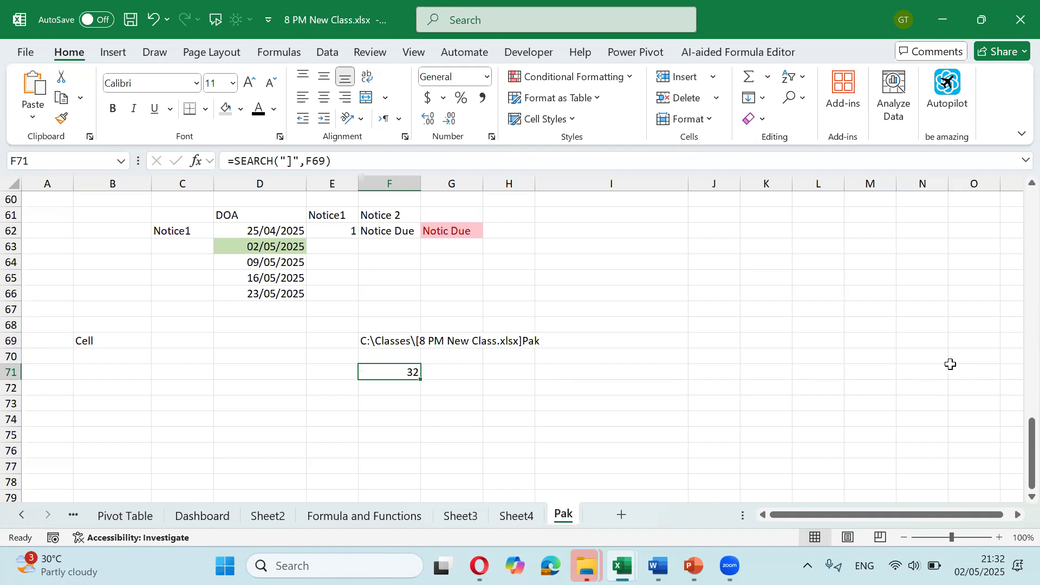
Step: Count the characters of the F69 path text with a LEN formula in F72
key(Up)
key(Up)
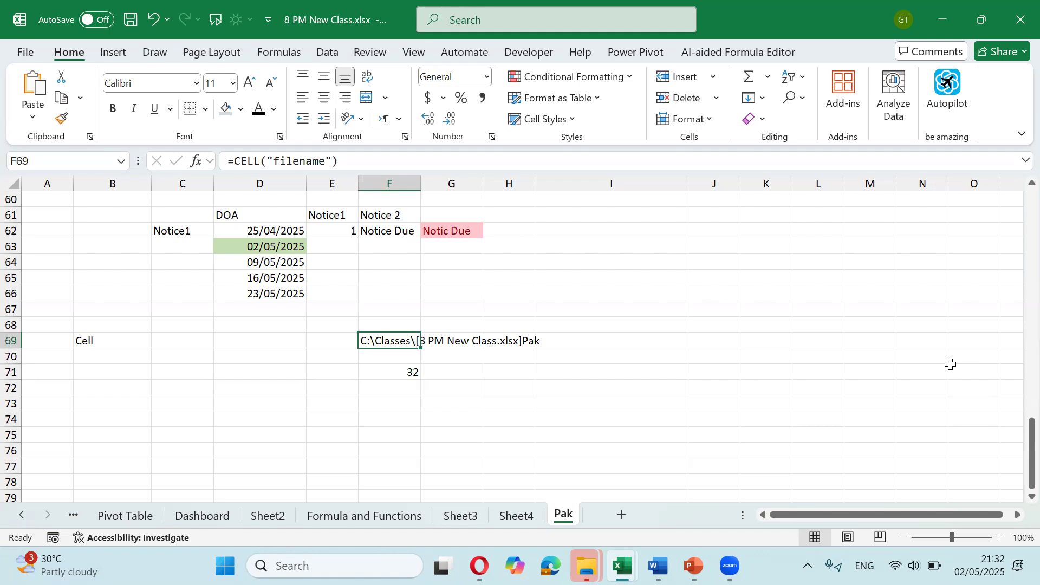
key(Down)
key(Down)
key(Down)
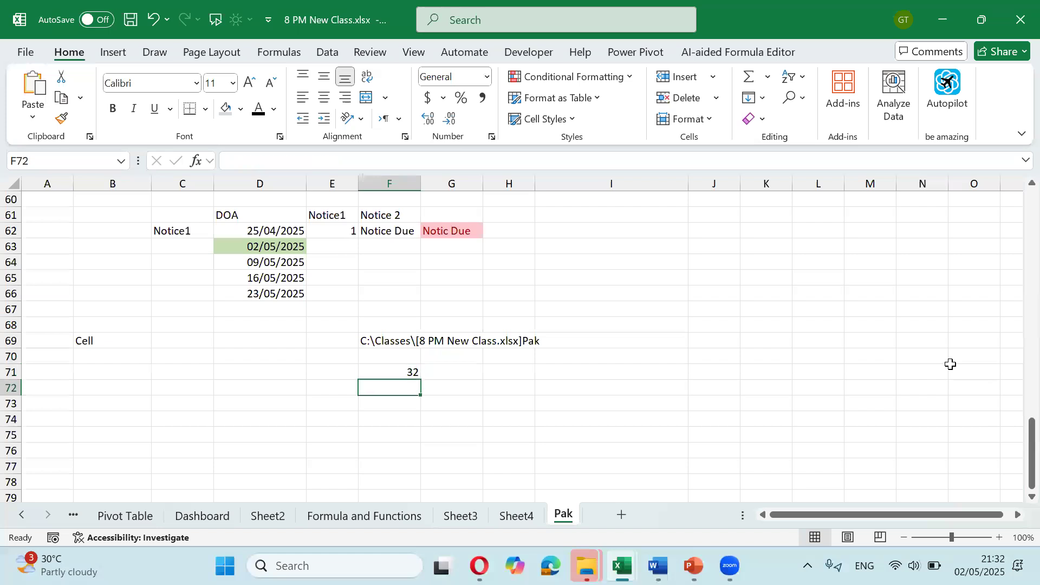
text(=len)
key(Tab)
key(Up)
key(Up)
key(Up)
text())
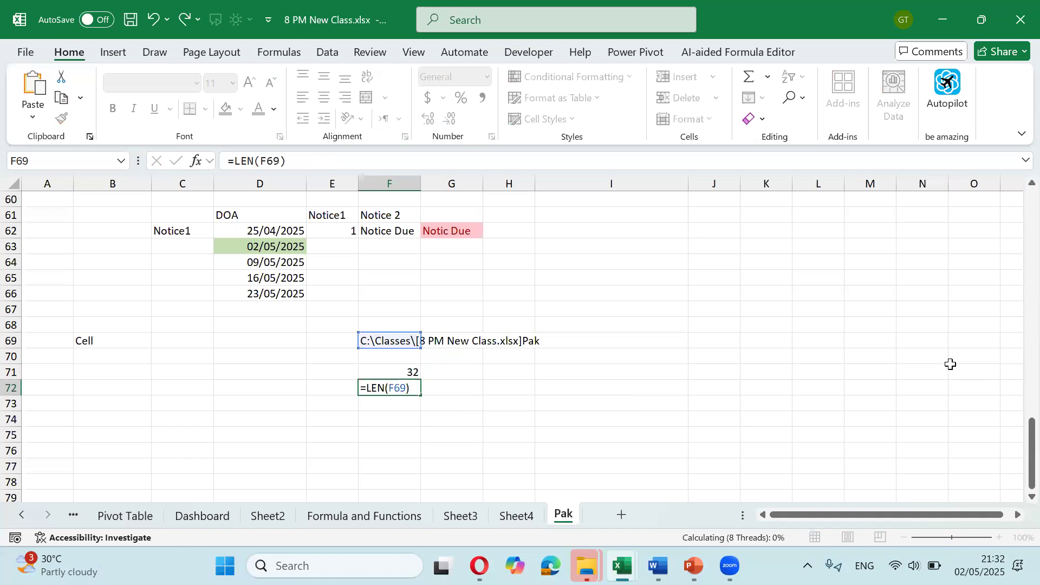
key(Return)
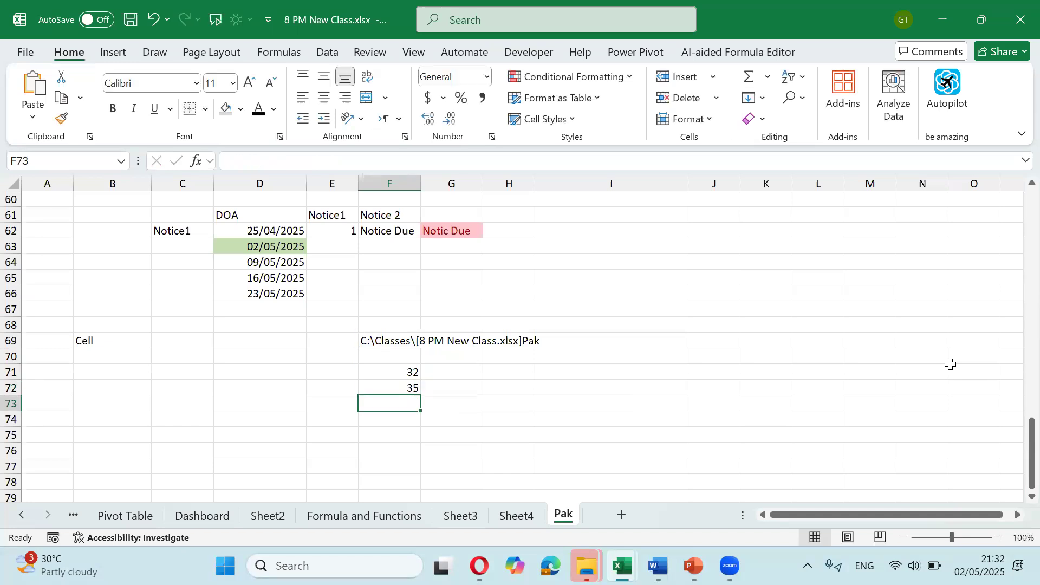
Step: Calculate the sheet name's length in F73 by subtracting F71 from F72
text(=)
key(Up)
text(-)
key(Up)
key(Up)
key(Return)
key(Up)
Step: Rename the sheet Pak to Lahore to test the dependent formulas
key(alt)
text(ho)
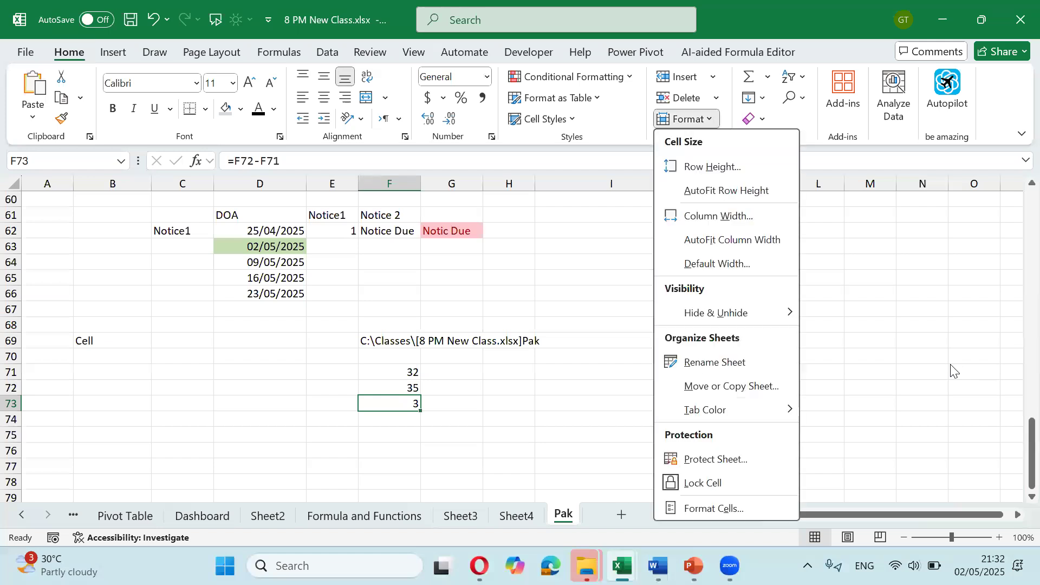
text(rLahore)
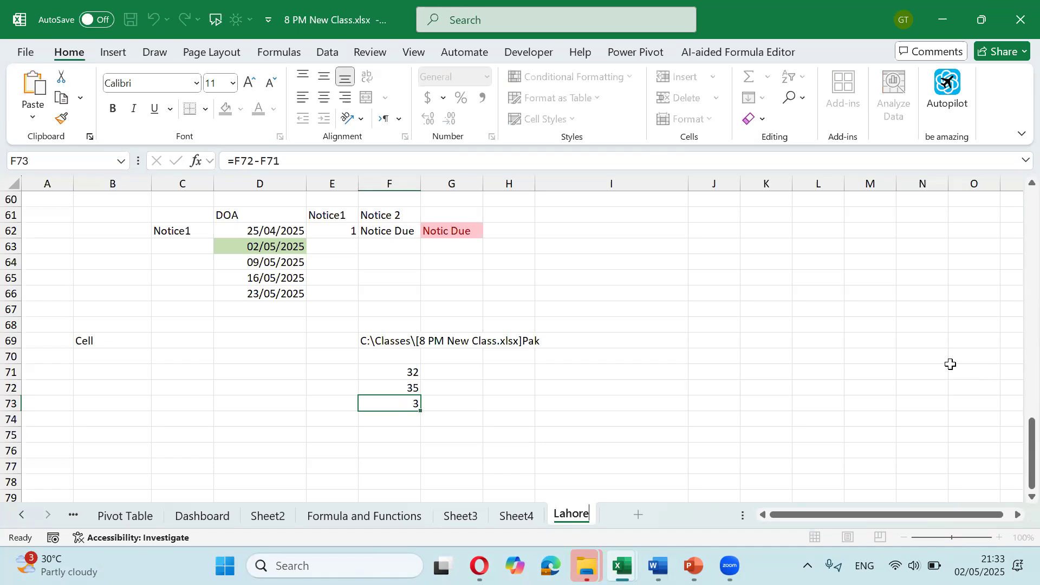
key(Return)
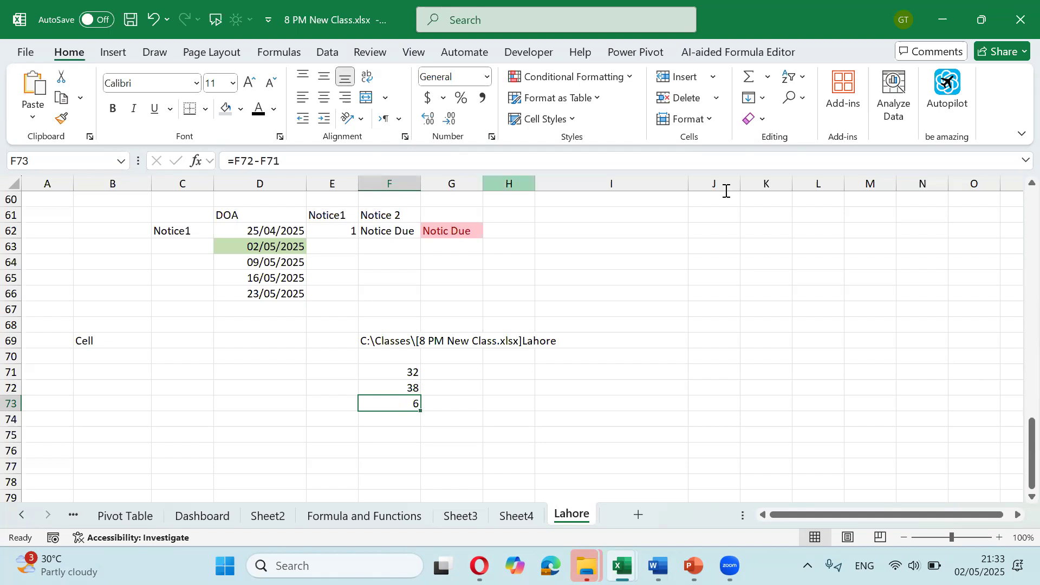
Step: Enlarge the font of F73 to size 16 and fill the cell with light blue-grey
click(246, 83)
click(247, 82)
click(246, 82)
click(225, 109)
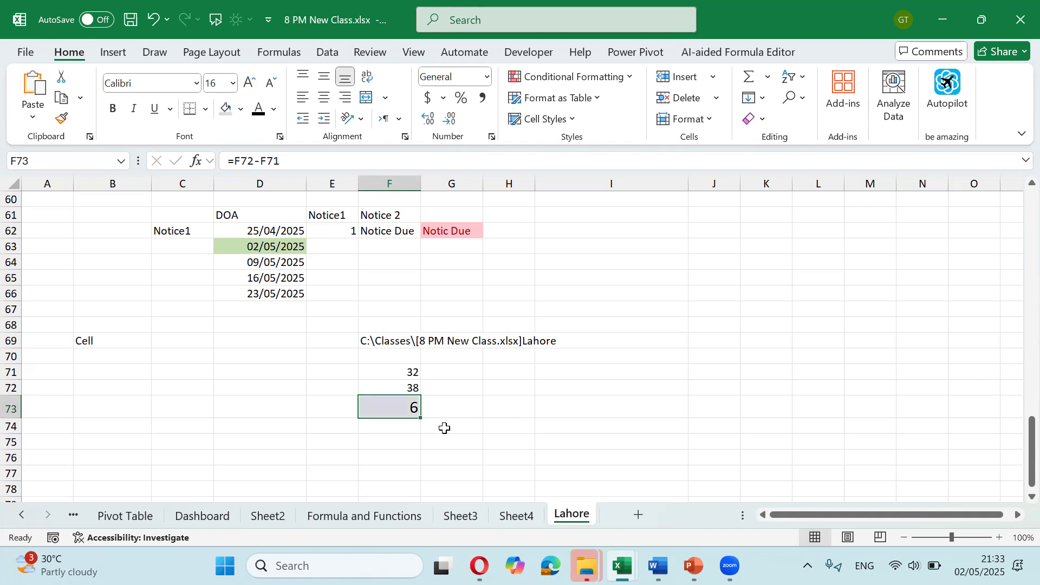
Step: Extract the last 6 characters of the F69 path text in H73 with the RIGHT function
click(420, 341)
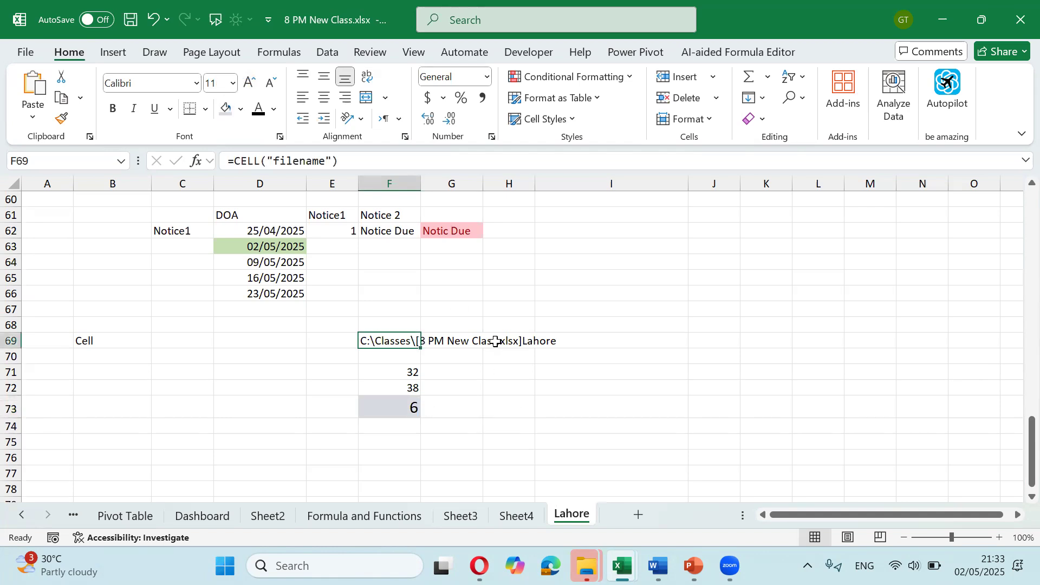
click(394, 412)
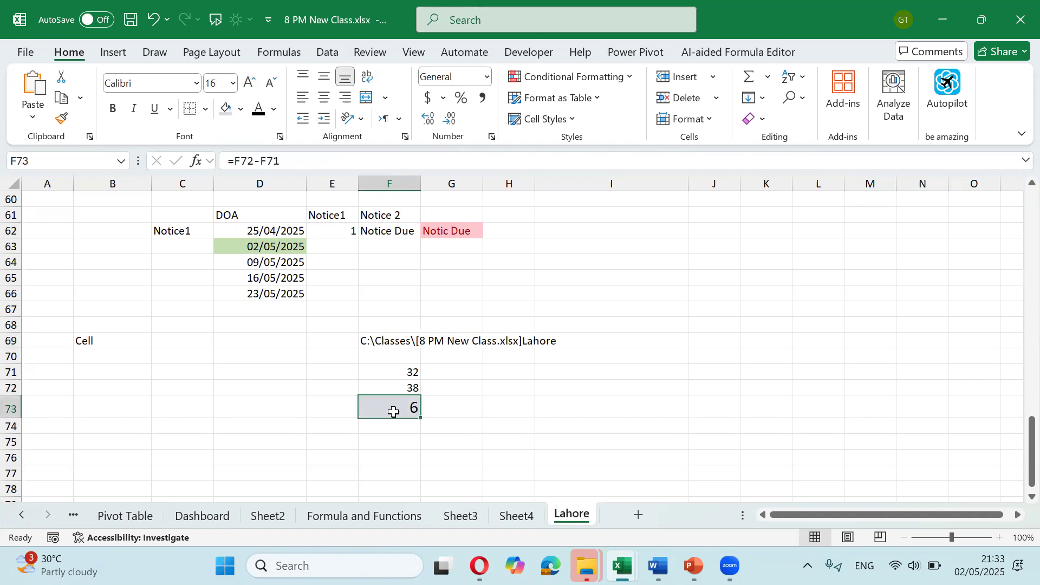
click(503, 415)
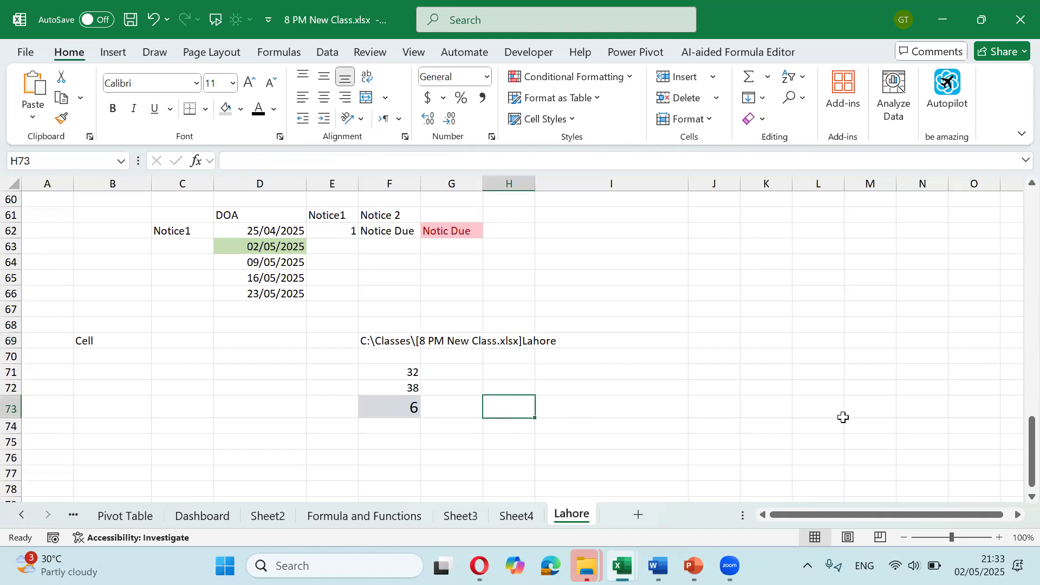
text(=rig)
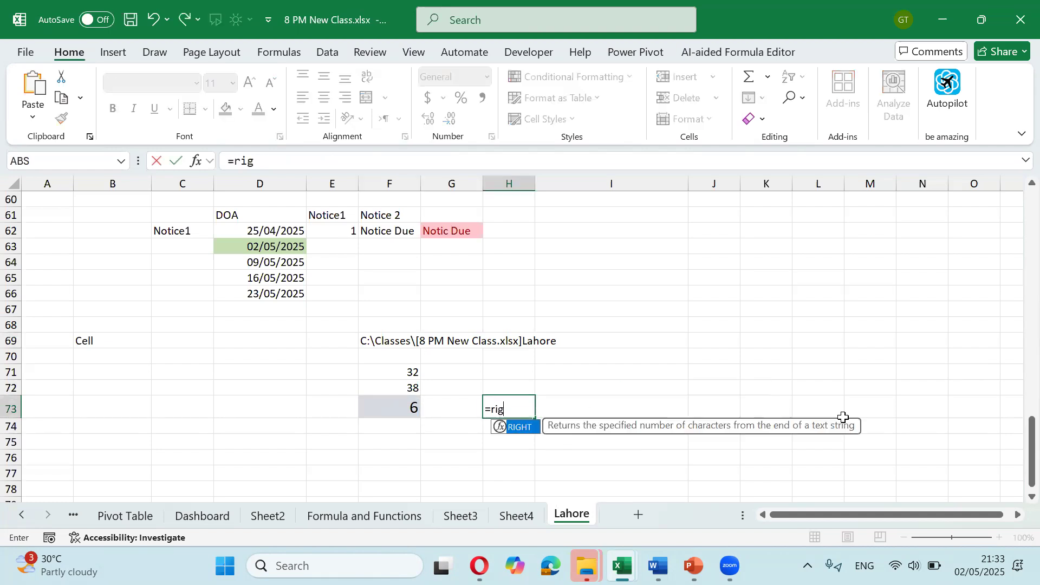
key(Tab)
key(Up)
key(Up)
key(Up)
key(Left)
key(Left)
key(Up)
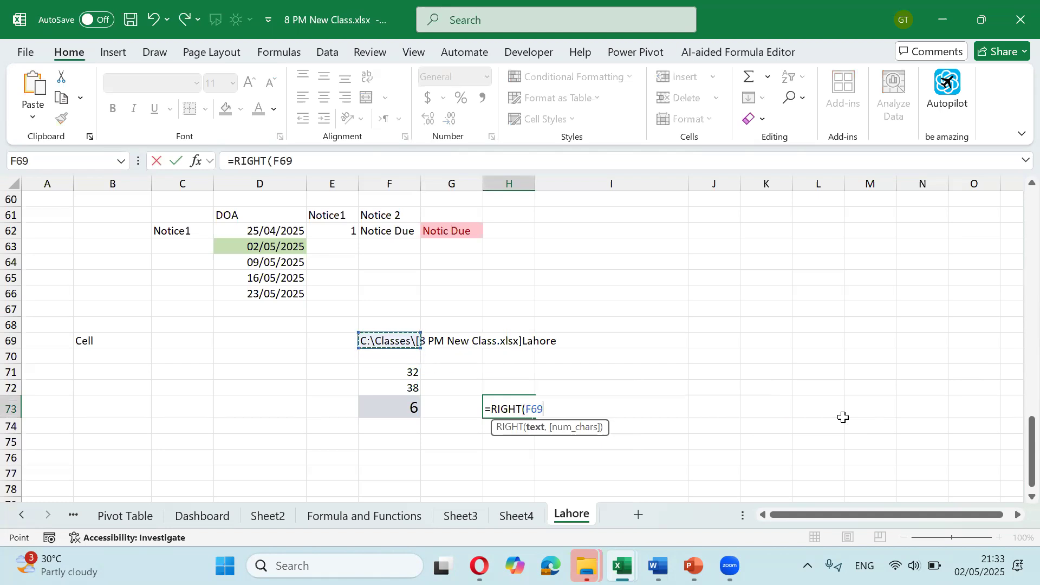
text(,6))
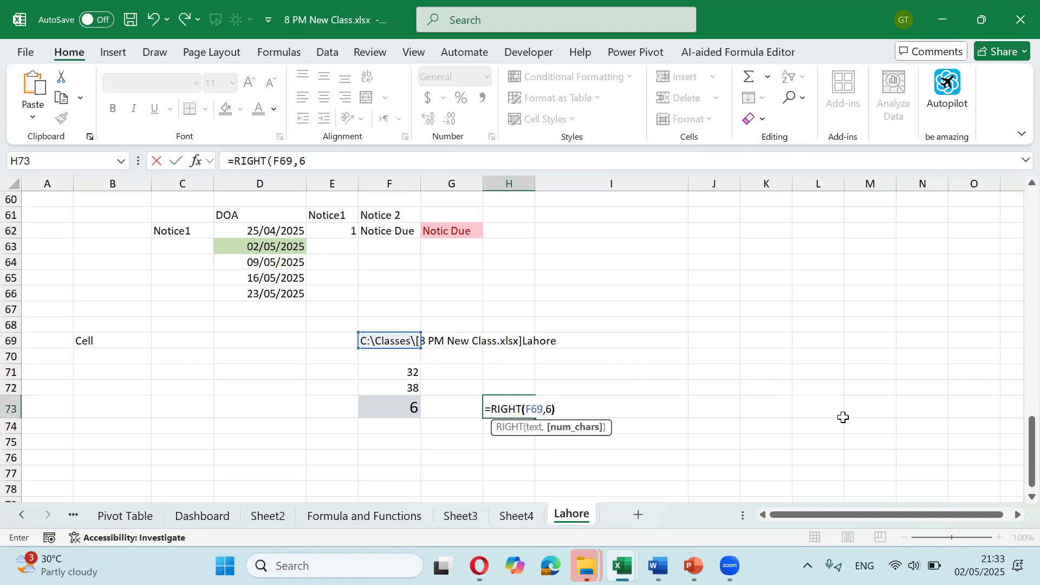
key(Return)
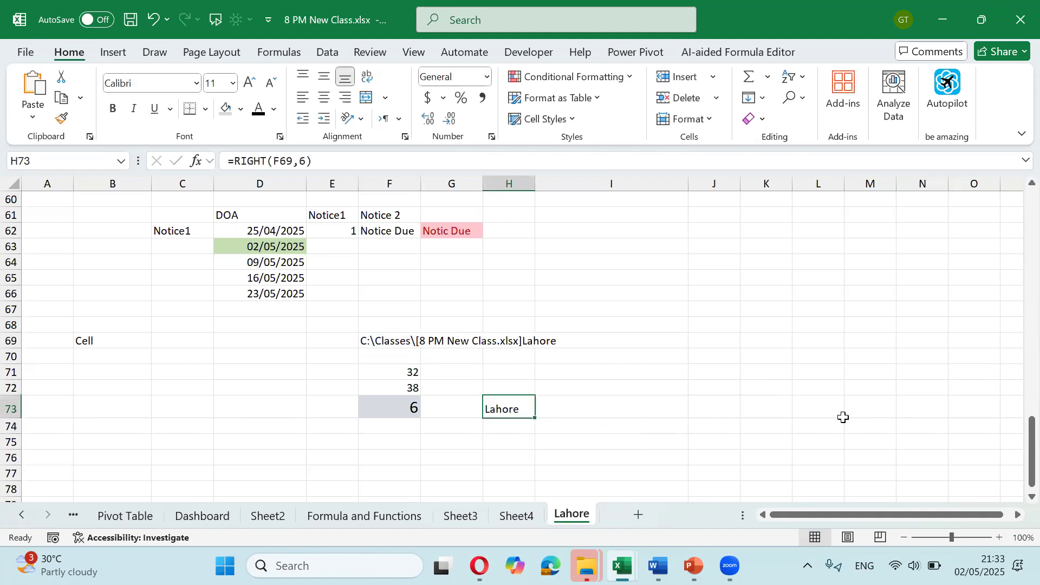
Step: Replace the fixed character count in H73's RIGHT formula with a reference to F73
key(F2)
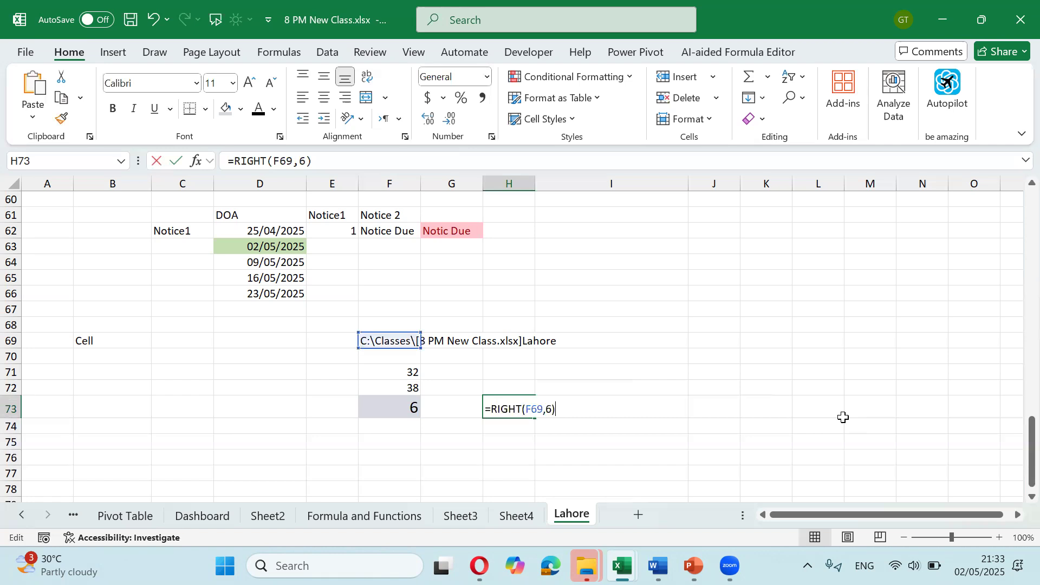
key(Left)
key(BackSpace)
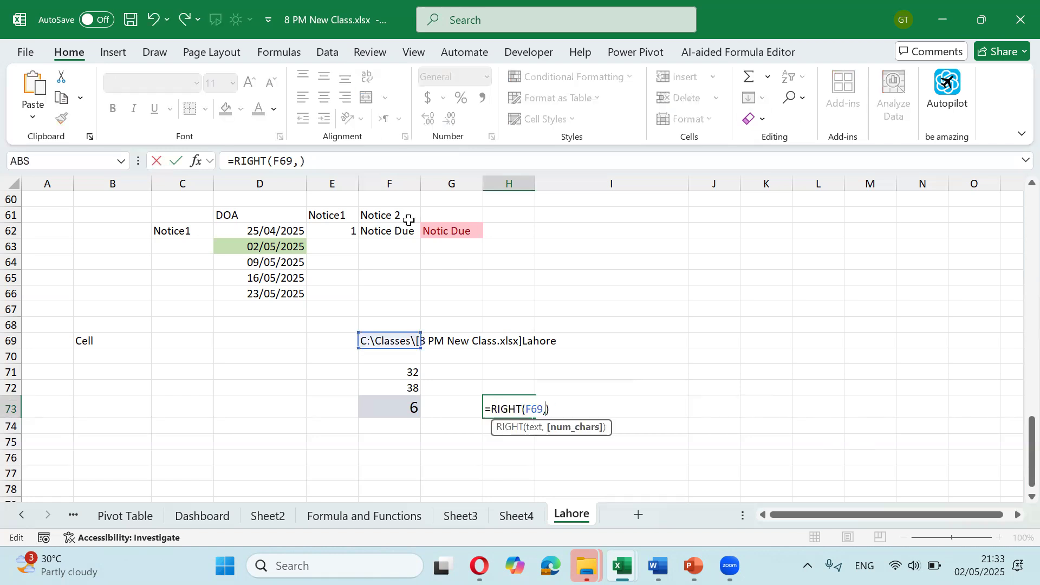
click(368, 406)
key(Return)
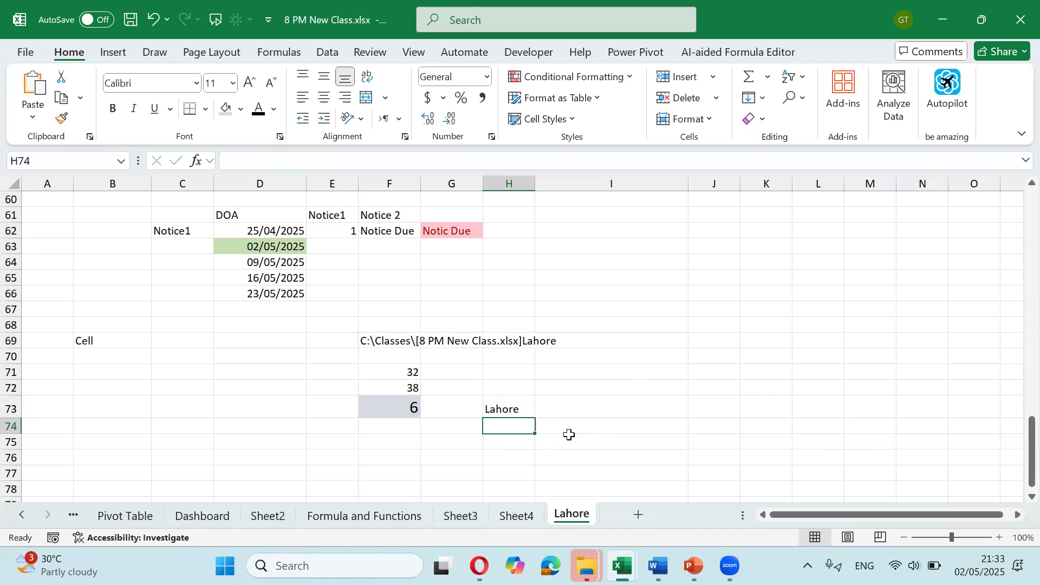
Step: Rename the sheet Lahore to Paskitan to test the dynamic sheet name formula
key(alt)
text(horPaskitan)
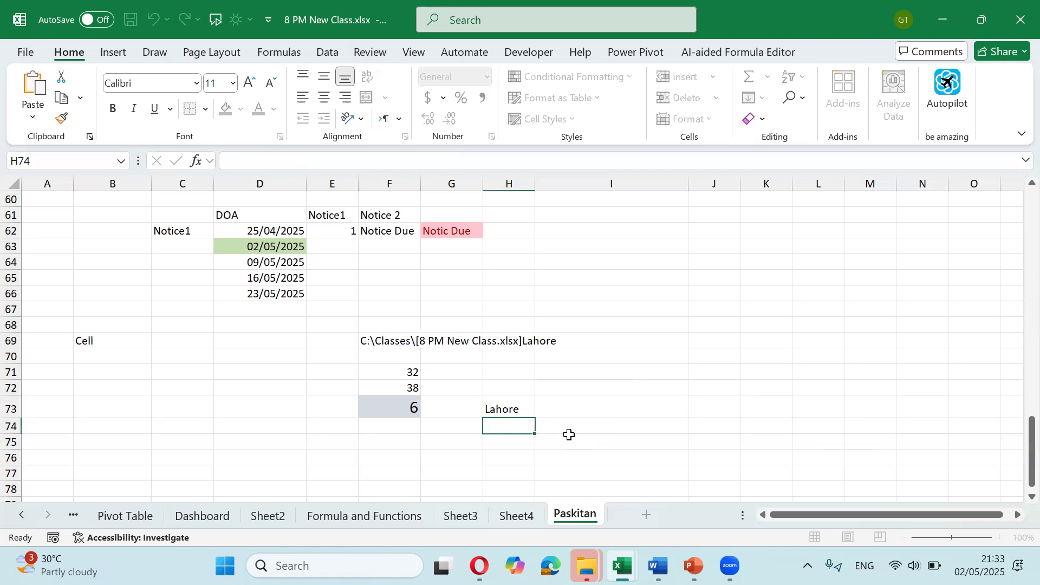
key(Return)
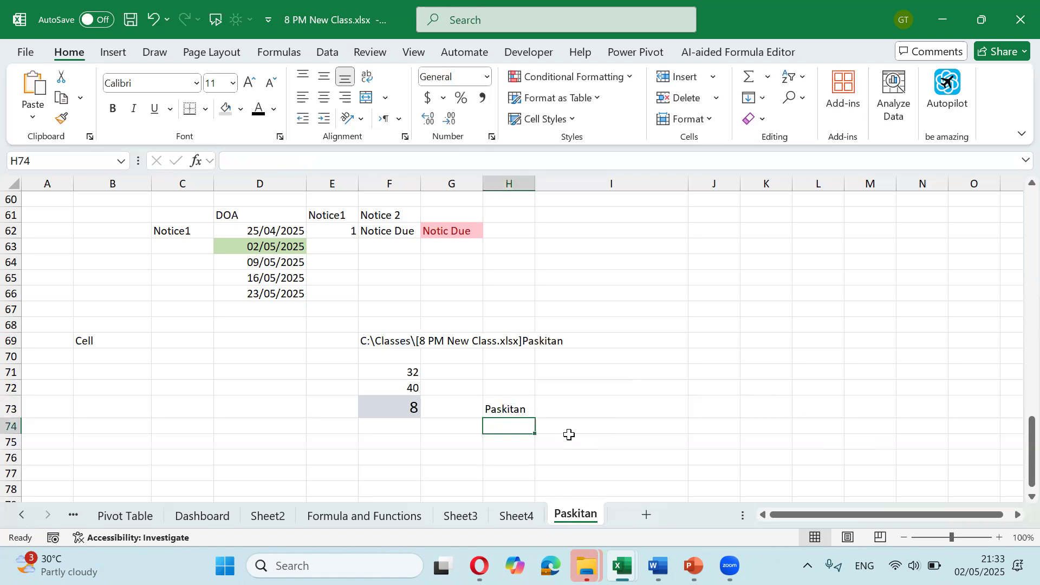
Step: Examine the RIGHT formula in H73 and the helper formulas in F71:F73 that supply its character count
key(Up)
key(Left)
key(Left)
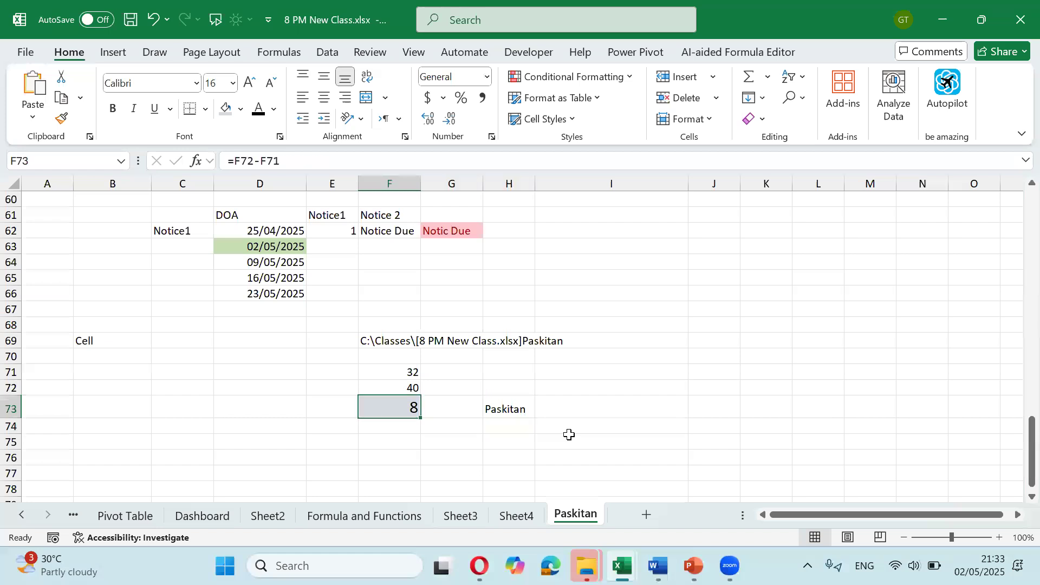
key(Right)
key(Right)
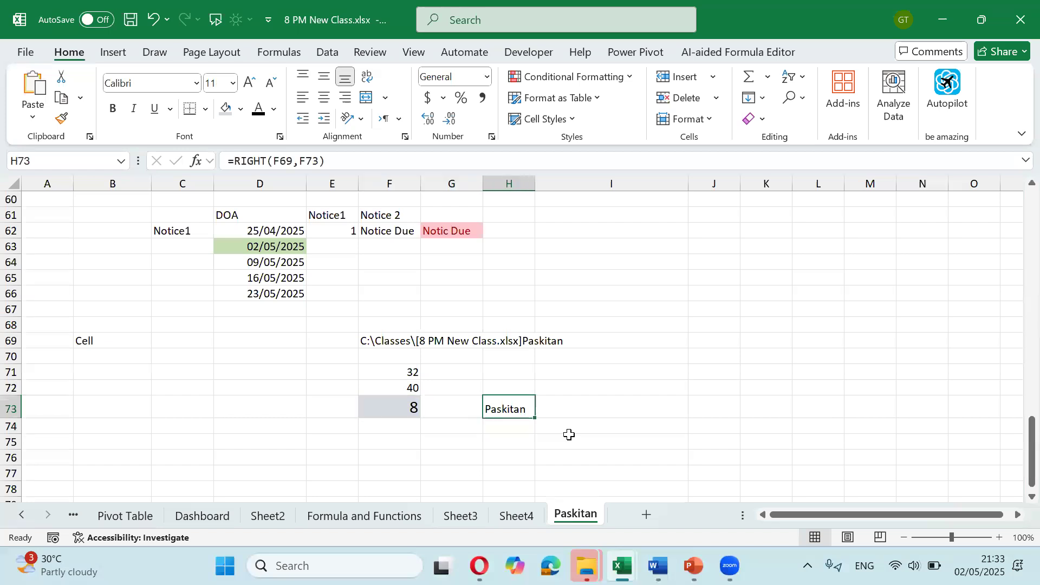
key(F2)
key(Escape)
key(Left)
key(Left)
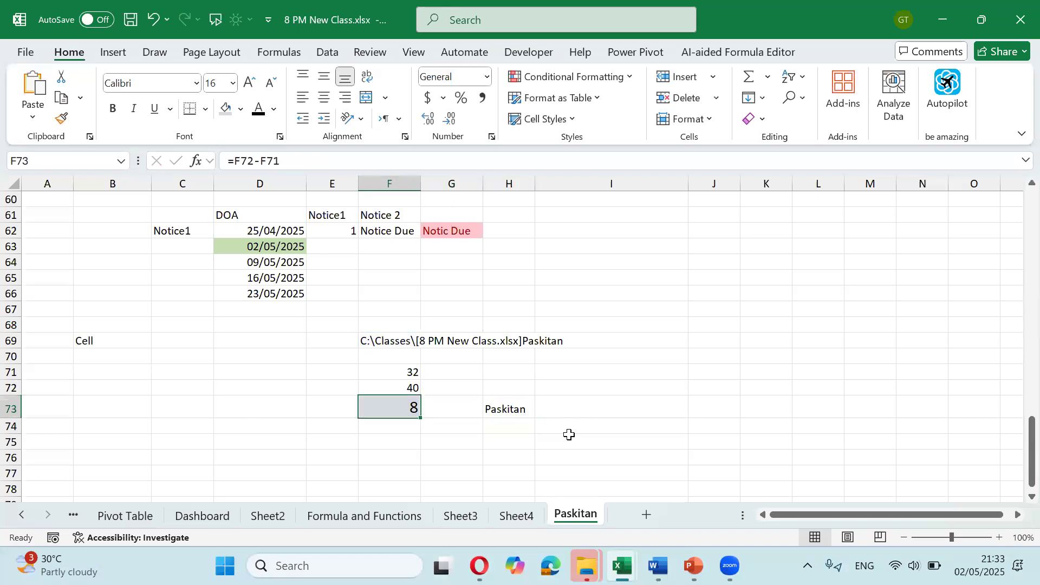
key(Right)
key(Right)
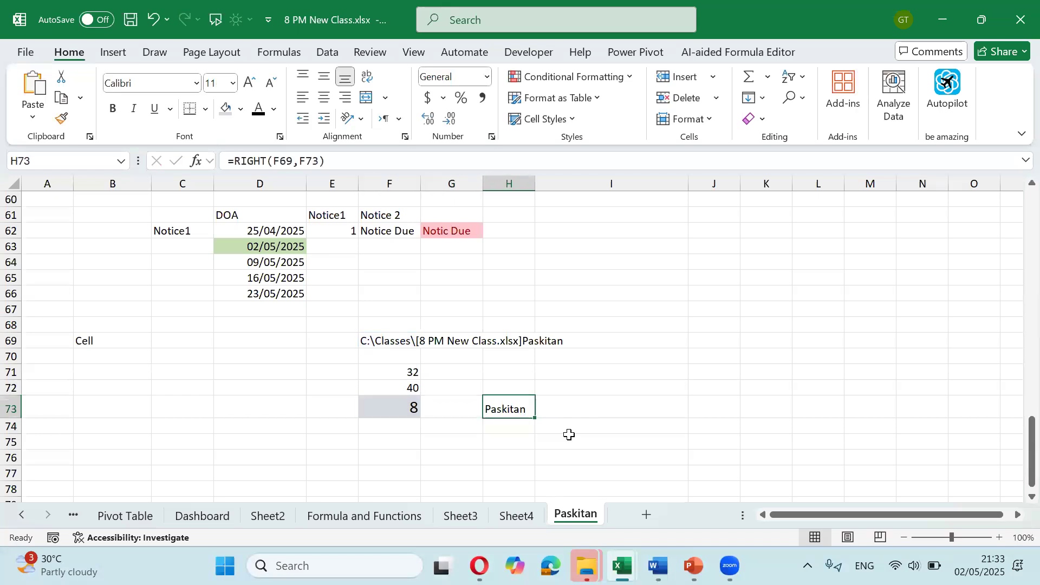
key(F2)
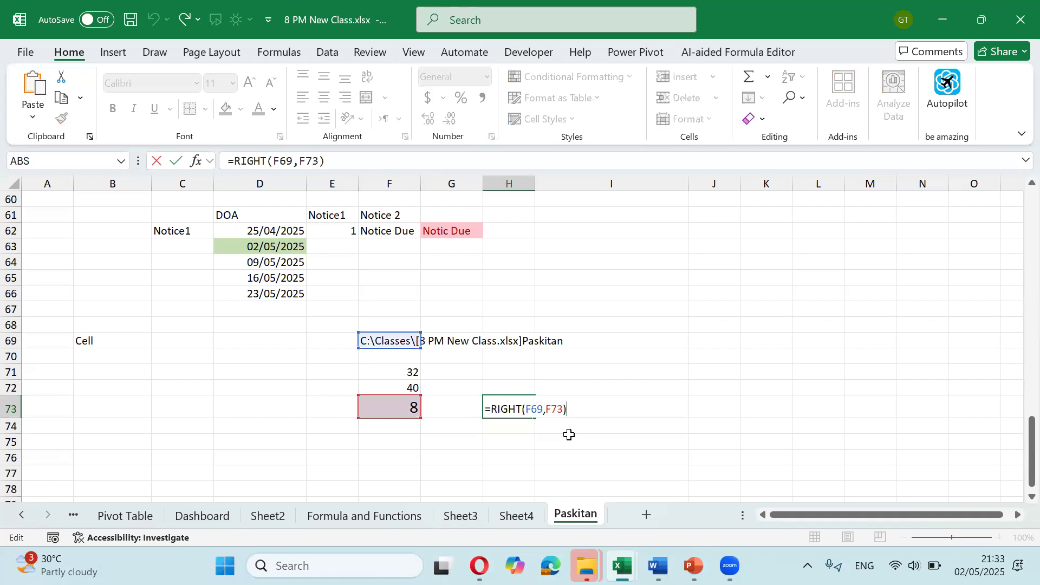
key(Left)
key(Left)
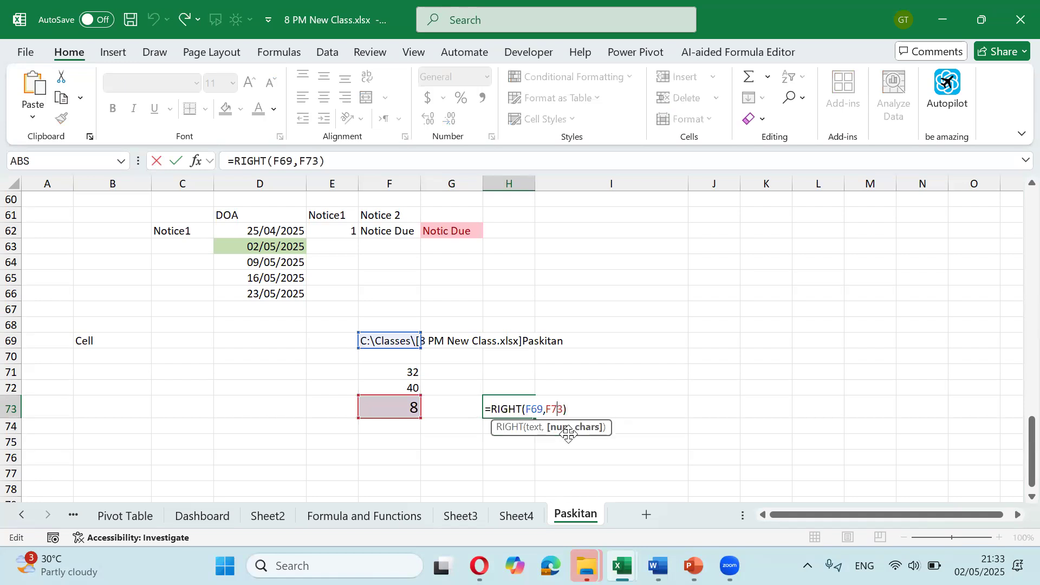
key(Return)
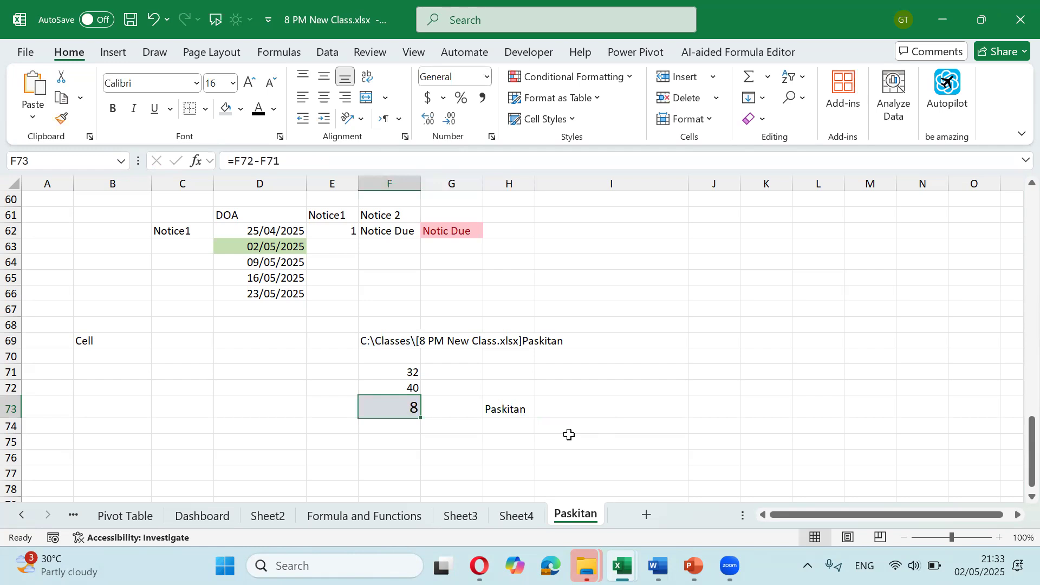
key(F2)
key(Escape)
key(Up)
key(Up)
key(shift+Down)
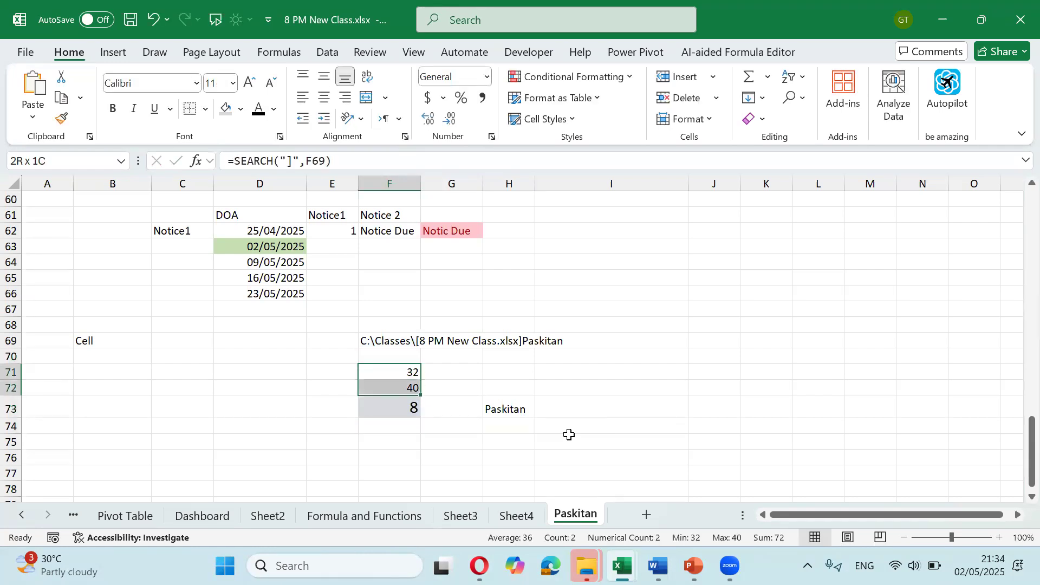
Step: Clear the helper cells F71:F72, undo the deletion, and inspect the RIGHT formula in H73 that depends on them
key(Delete)
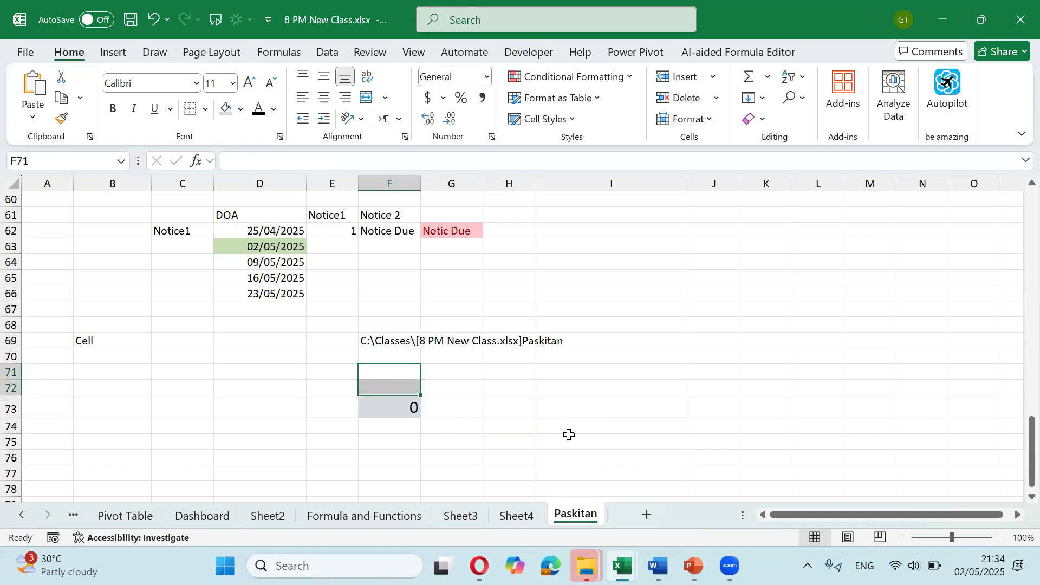
key(ctrl+z)
key(Down)
key(Down)
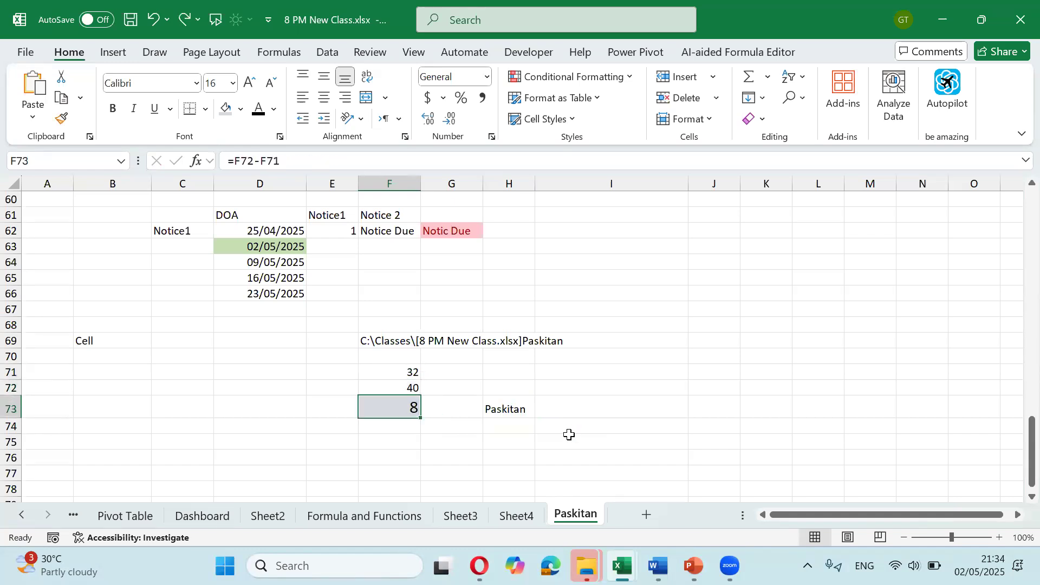
key(Right)
key(Right)
key(F2)
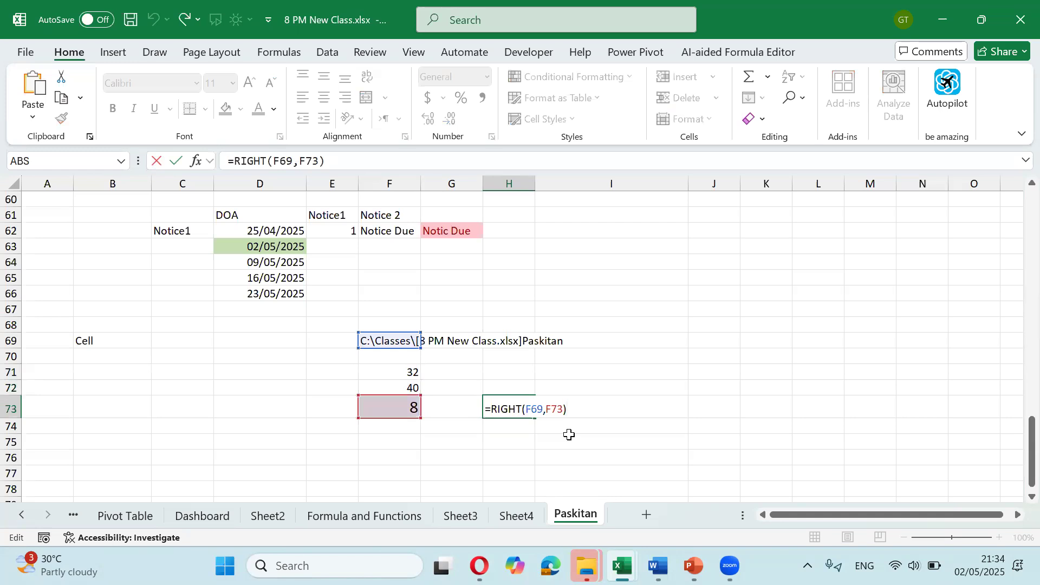
key(Escape)
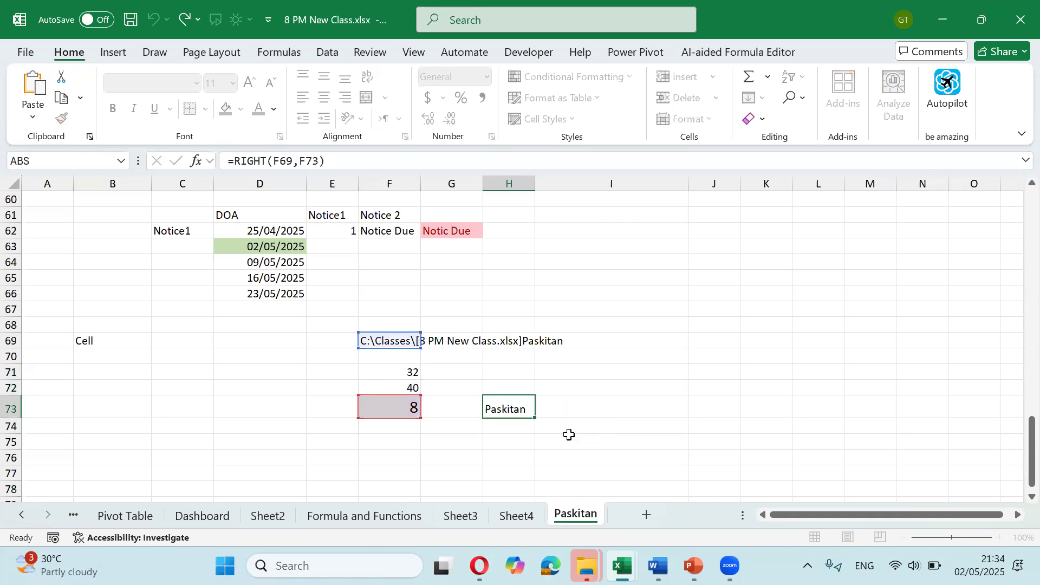
Step: Review the SEARCH formula in F71, the LEN formula in F72 and the subtraction in F73
key(Up)
key(Up)
key(Left)
key(Left)
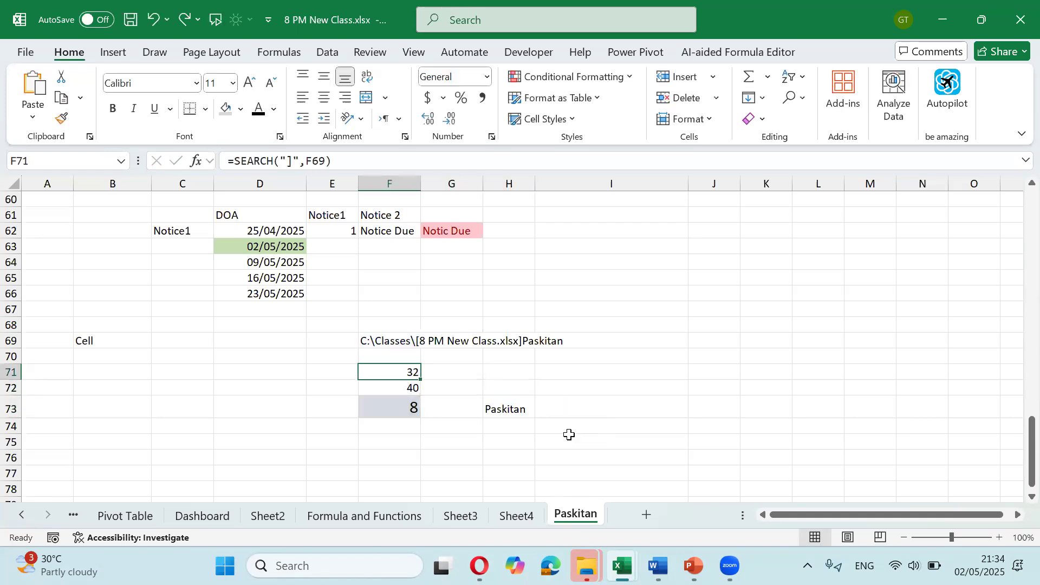
key(Down)
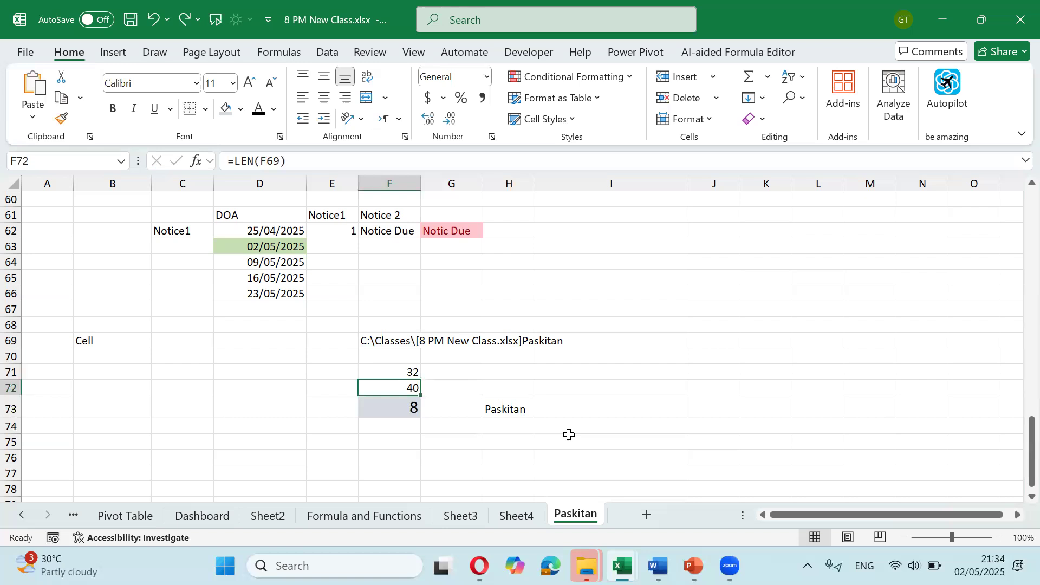
key(Right)
key(Right)
key(Left)
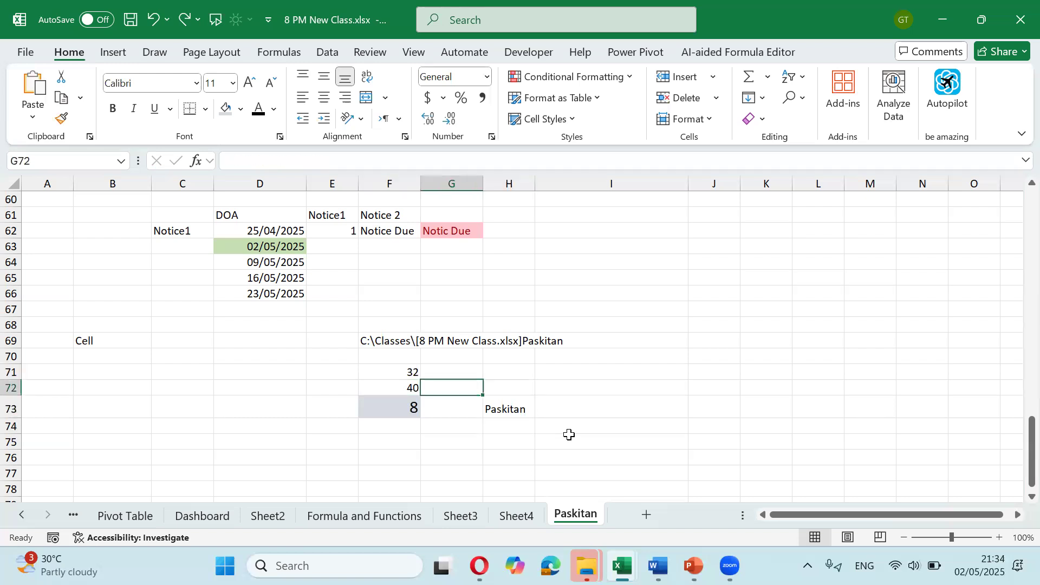
key(Up)
key(Left)
key(Down)
key(Down)
key(Up)
key(Down)
key(Right)
key(Right)
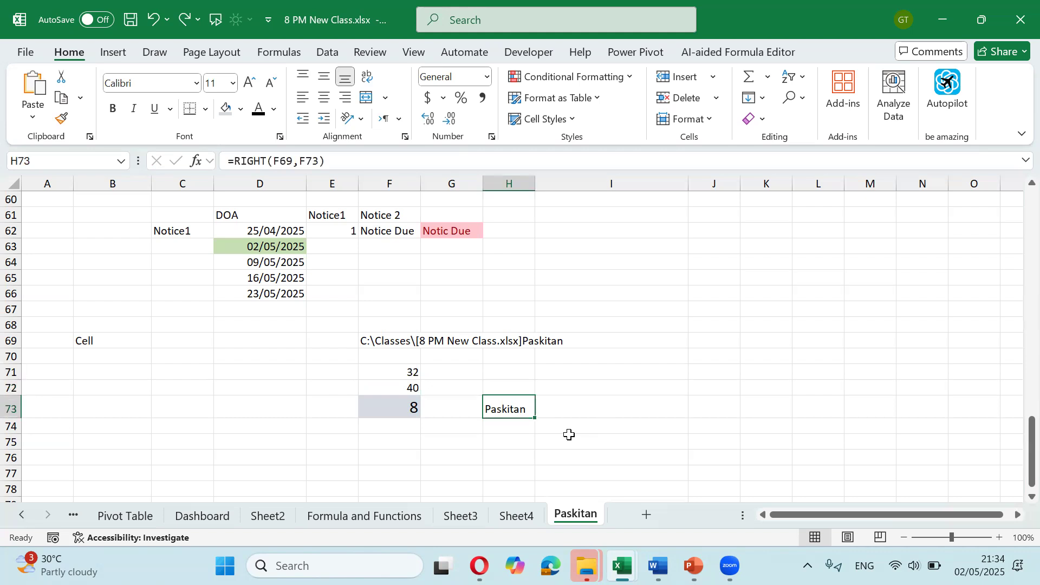
Step: Replace the F73 reference in H73's RIGHT formula with LEN(F69)
key(F2)
key(Left)
key(shift+Left)
key(shift+Left)
key(shift+Left)
text(len()
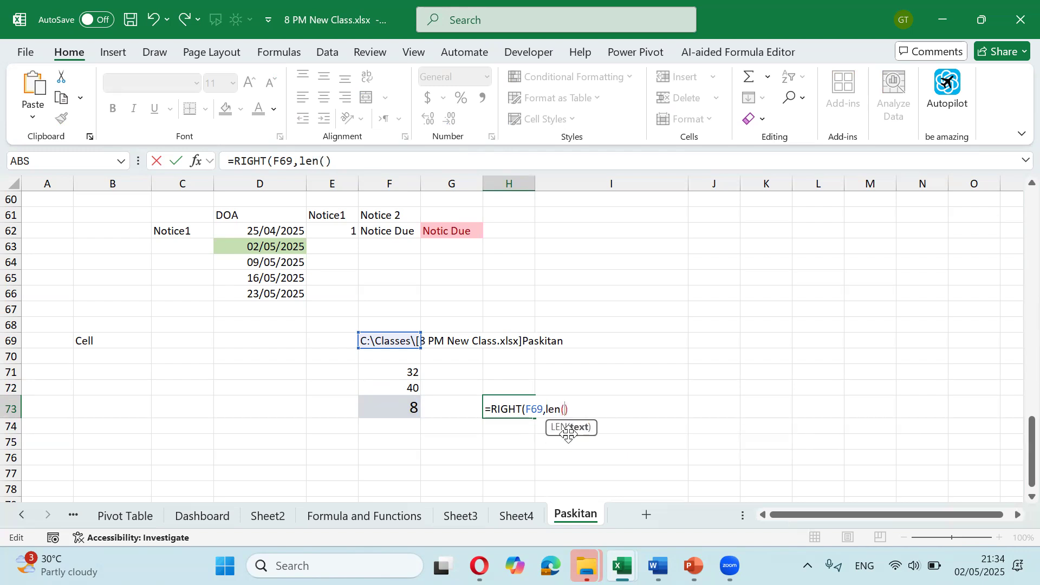
click(410, 340)
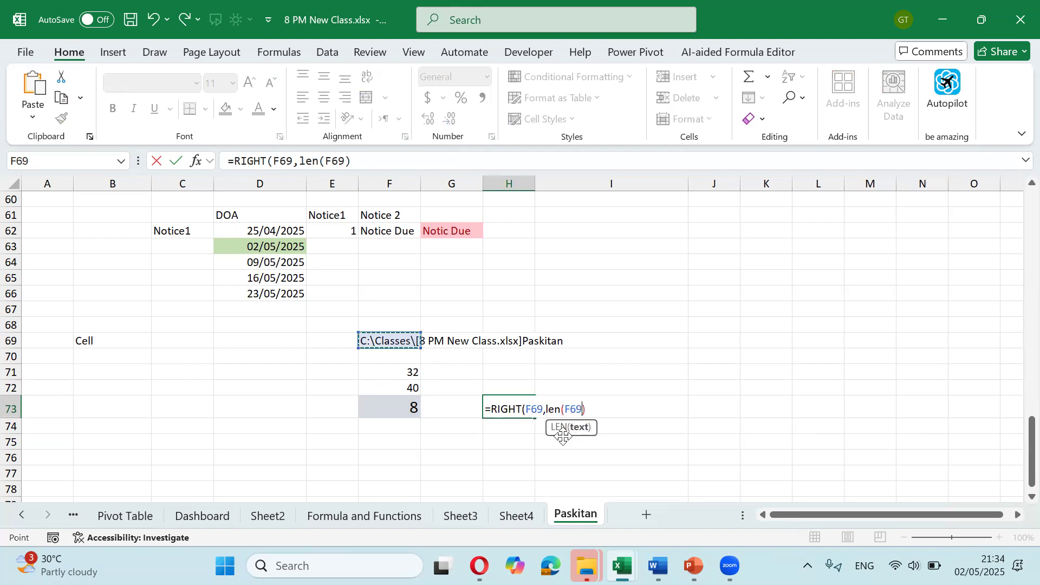
text())
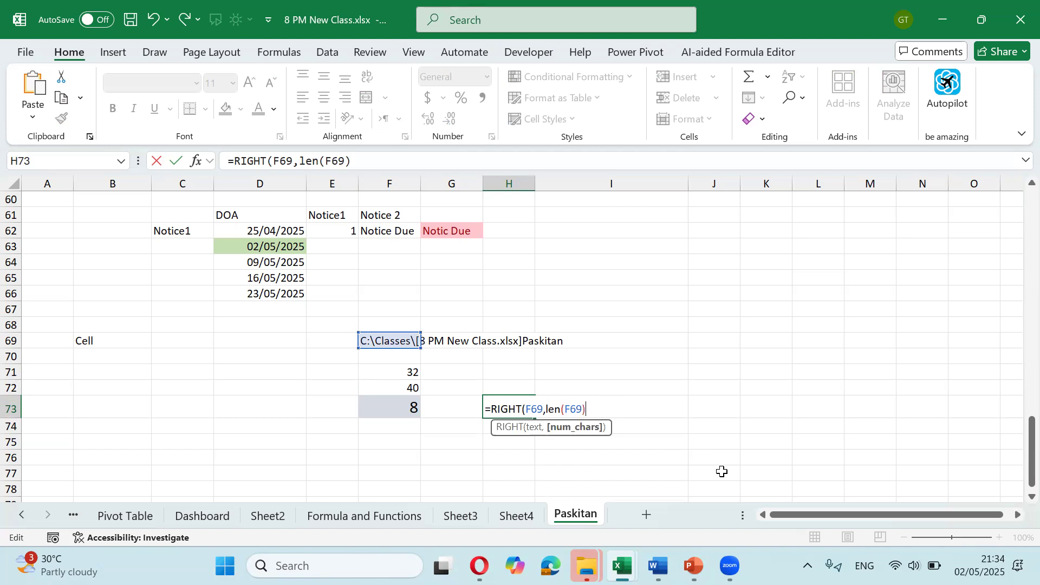
Step: Complete H73's character count by subtracting SEARCH("]",F69) from LEN(F69)
text(-search)
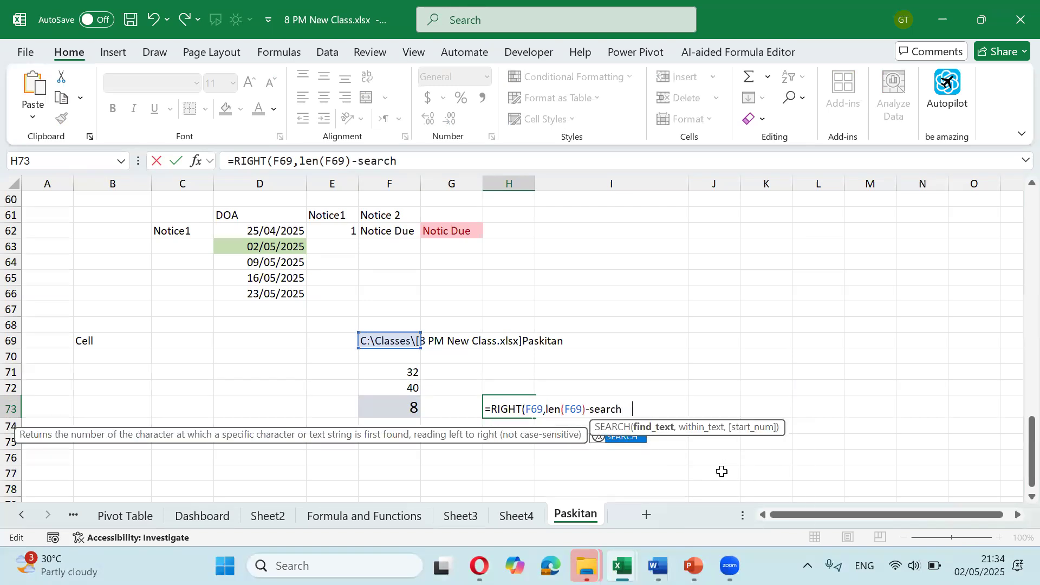
key(Tab)
text(")
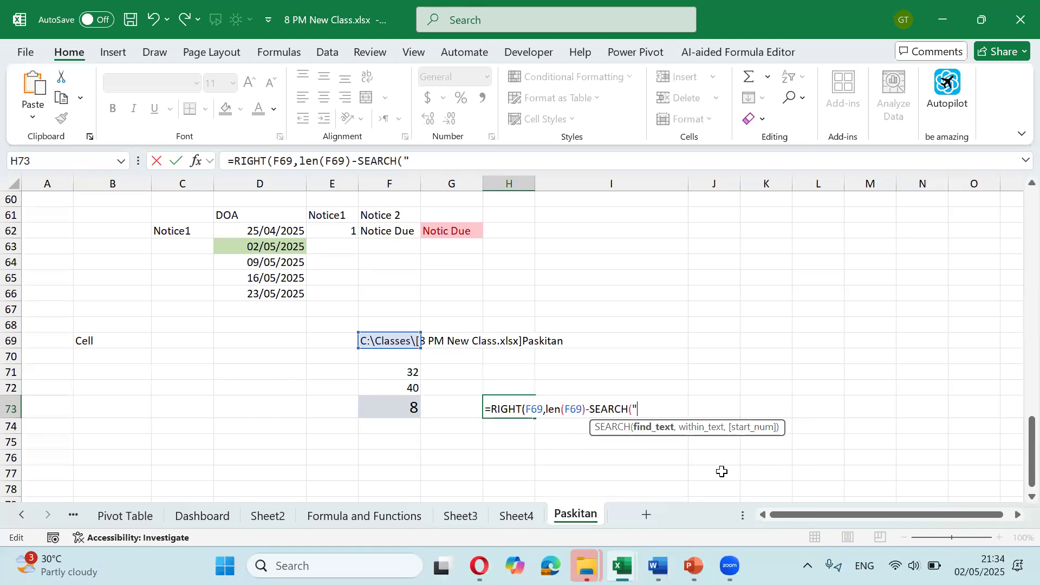
text(]",)
click(385, 339)
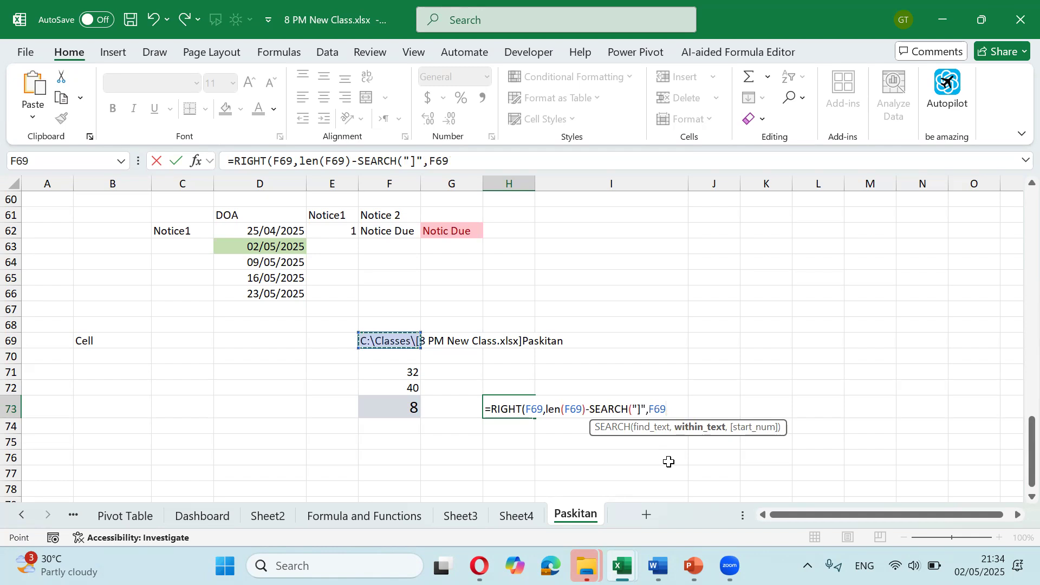
text())
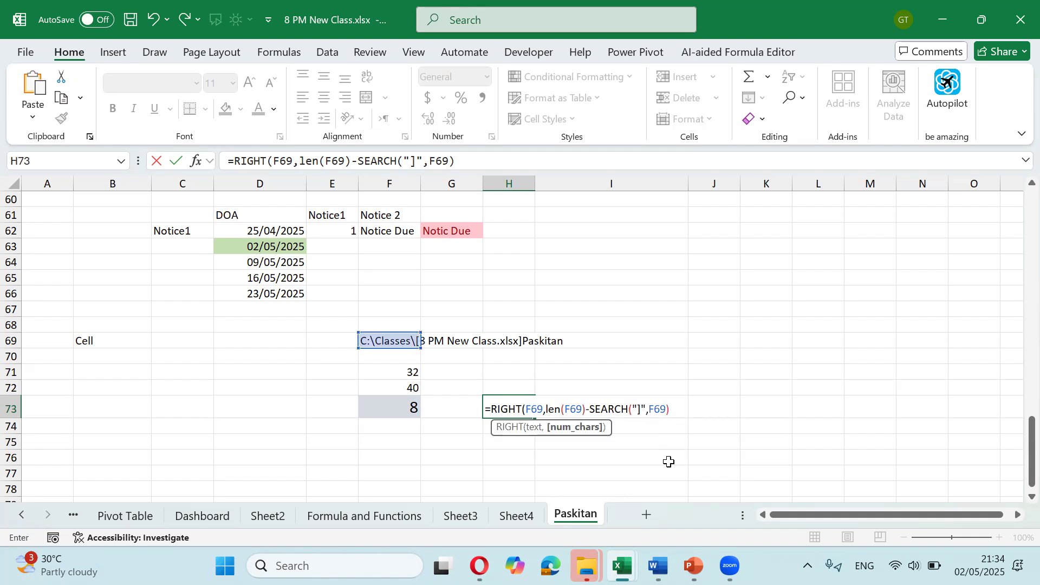
key(Return)
key(Return)
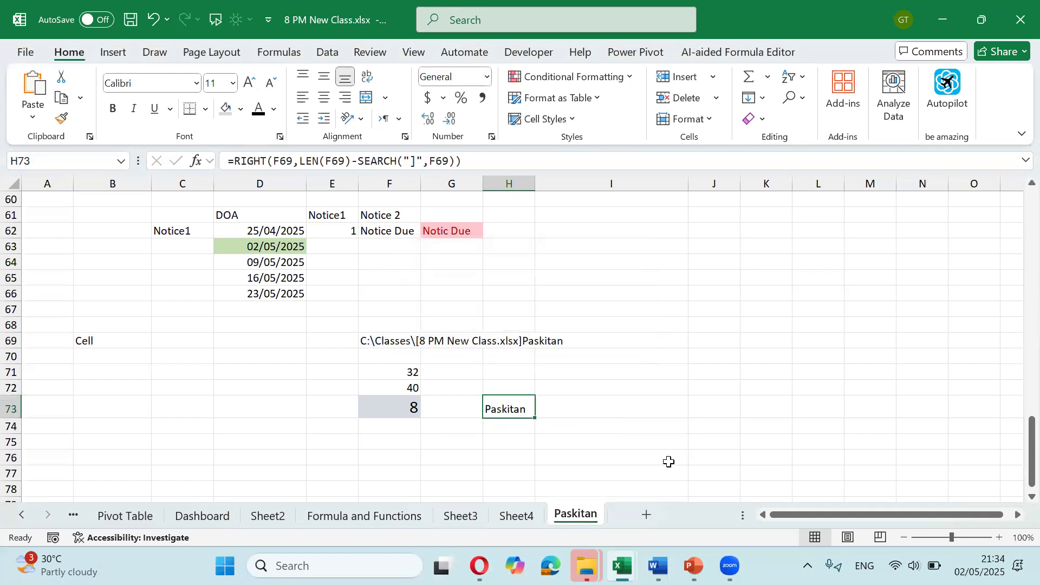
Step: Delete the contents of the helper cells F71:F73
key(Left)
key(Left)
key(Up)
key(Up)
key(shift+Down)
key(shift+Down)
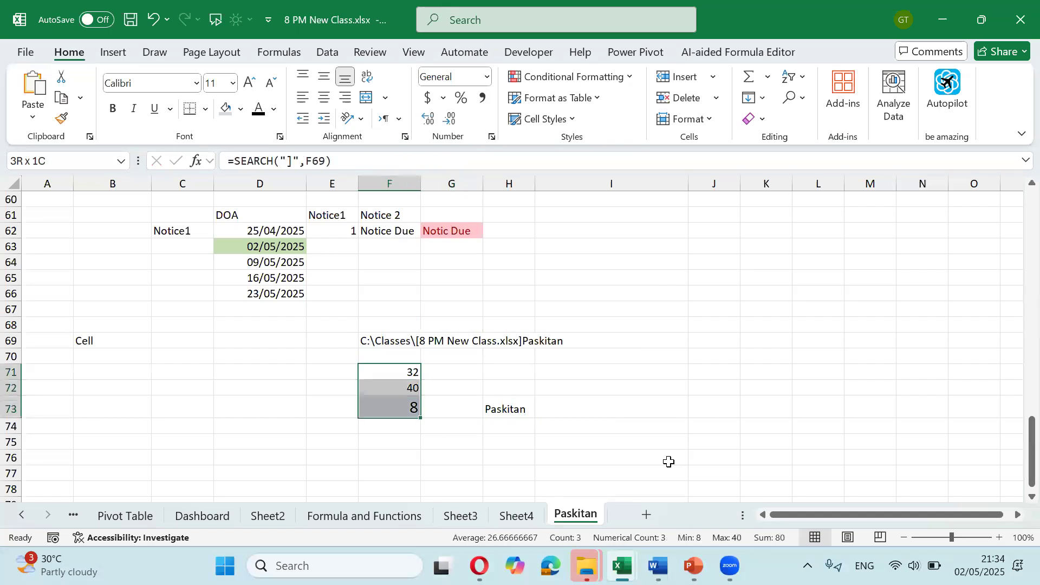
key(Right)
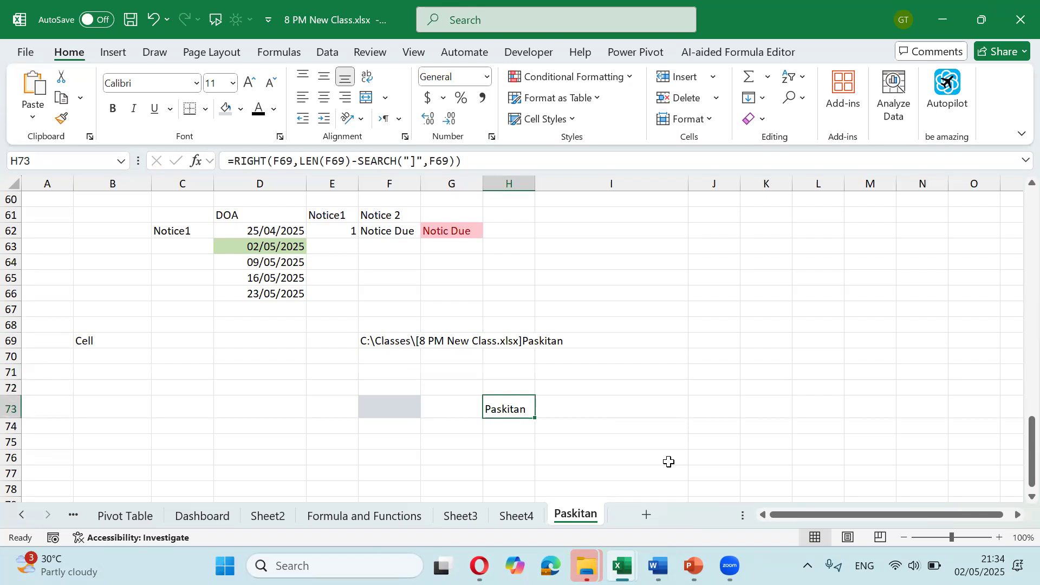
Step: Inspect the combined RIGHT, LEN and SEARCH formula in H73
key(Up)
key(Up)
key(Down)
key(Down)
key(F2)
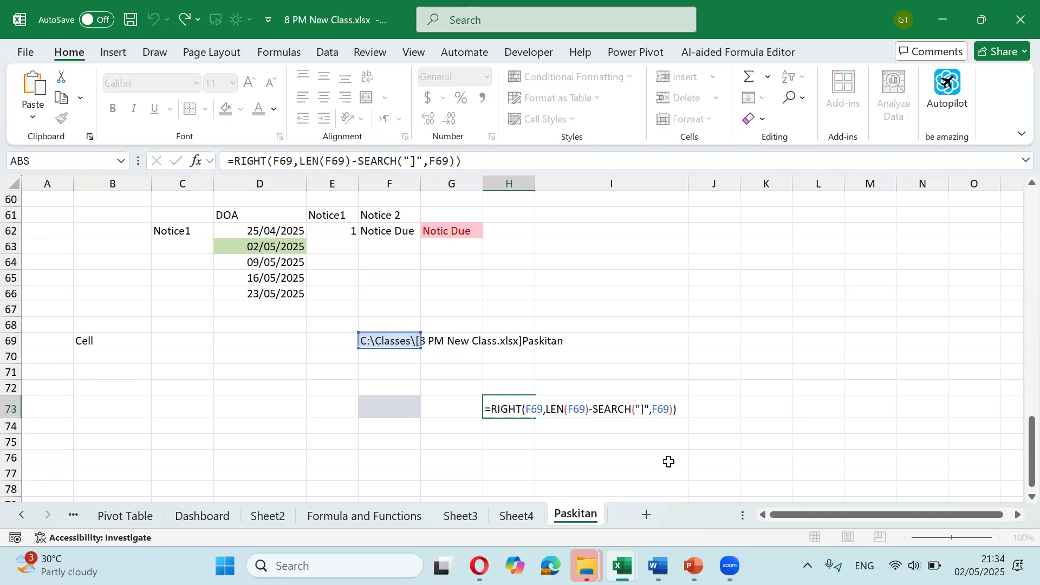
key(Escape)
Step: Clear the CELL formula in F69 to test H73's dependence on it, and undo the deletion
key(Up)
key(Left)
key(Up)
key(Up)
key(Up)
key(Left)
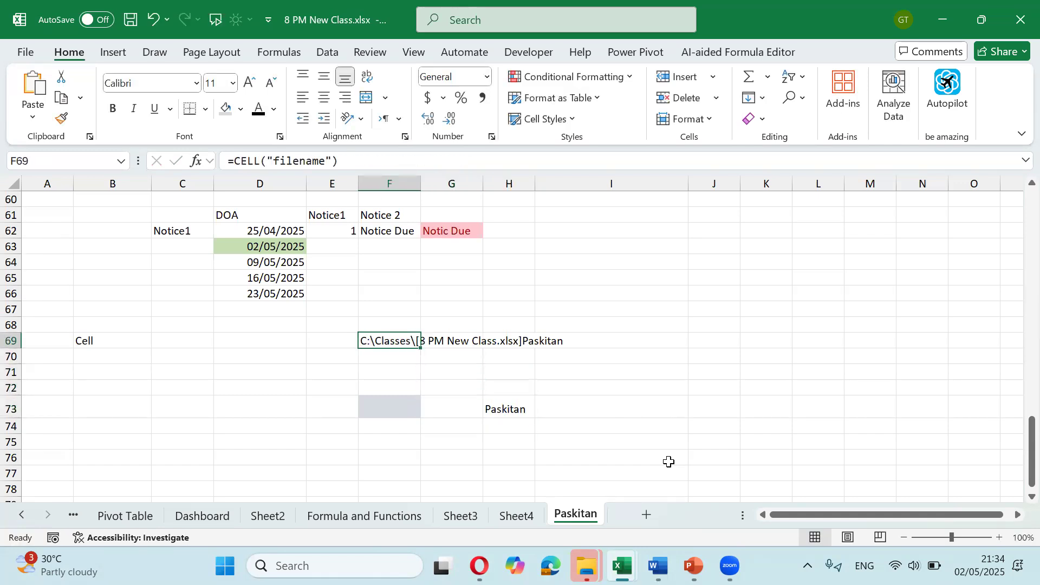
key(Delete)
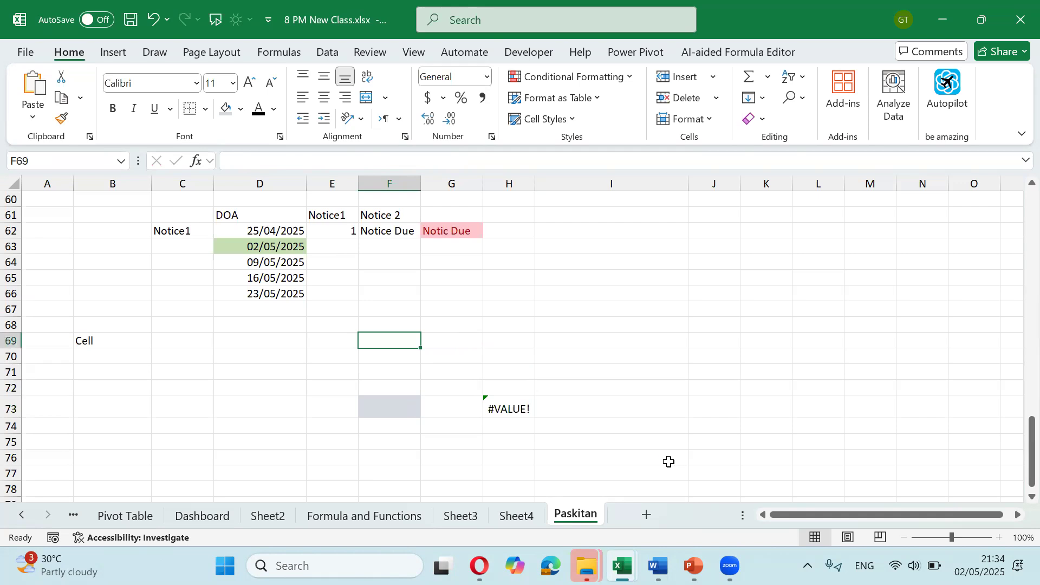
key(ctrl+z)
Step: Copy the CELL("filename") expression from F69's formula without its equals sign
key(F2)
key(shift+Left)
key(shift+Left)
key(shift+Left)
key(shift+Left)
key(shift+Left)
key(shift+Left)
key(shift+Left)
key(shift+Left)
key(shift+Left)
key(shift+Left)
key(shift+Left)
key(shift+Left)
key(shift+Left)
key(shift+Left)
key(shift+Left)
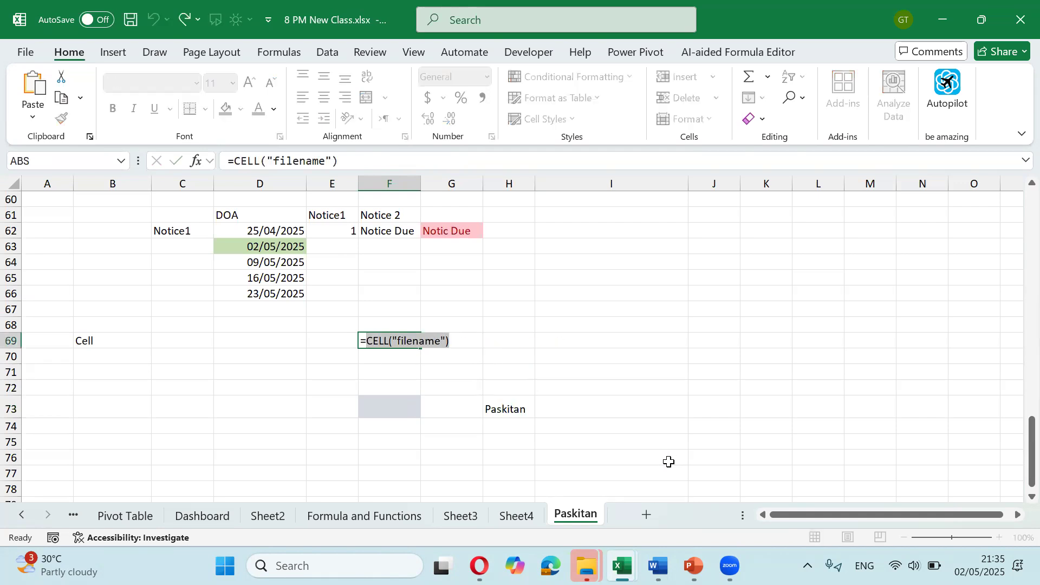
key(Return)
Step: Replace the F69 reference inside H73's SEARCH function with CELL("filename")
key(Down)
key(Down)
key(Right)
key(Right)
key(Down)
key(F2)
key(Left)
key(Left)
key(BackSpace)
key(BackSpace)
key(BackSpace)
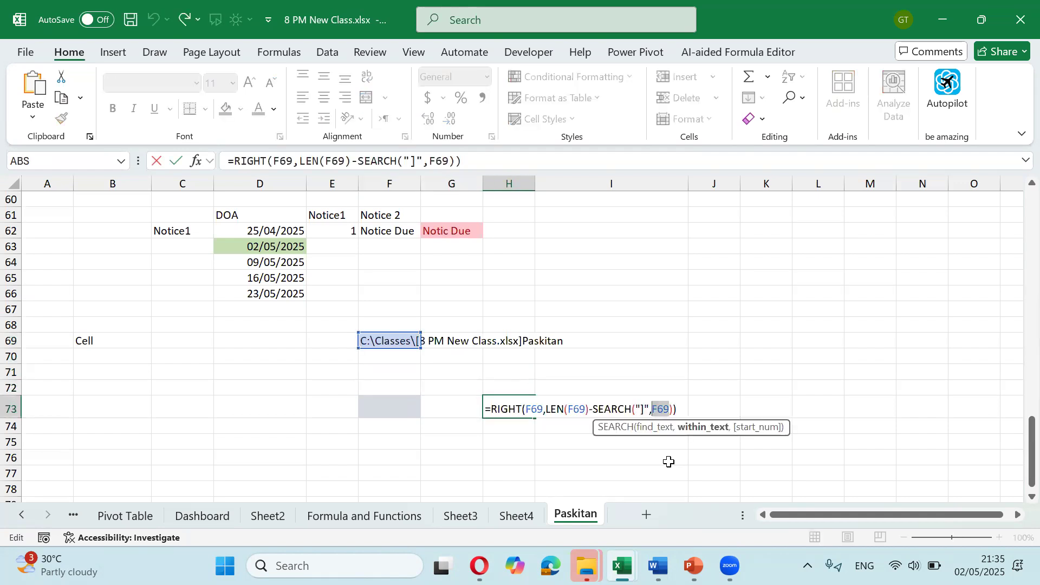
text(CELL("filename"))
Step: Replace the F69 reference inside H73's LEN function with CELL("filename")
key(Left)
key(Left)
key(Left)
key(Left)
key(Left)
key(Left)
key(Left)
key(Left)
key(Left)
key(Left)
key(Left)
key(Left)
key(Left)
key(Left)
key(Left)
key(Left)
key(Left)
key(Left)
key(Left)
key(Left)
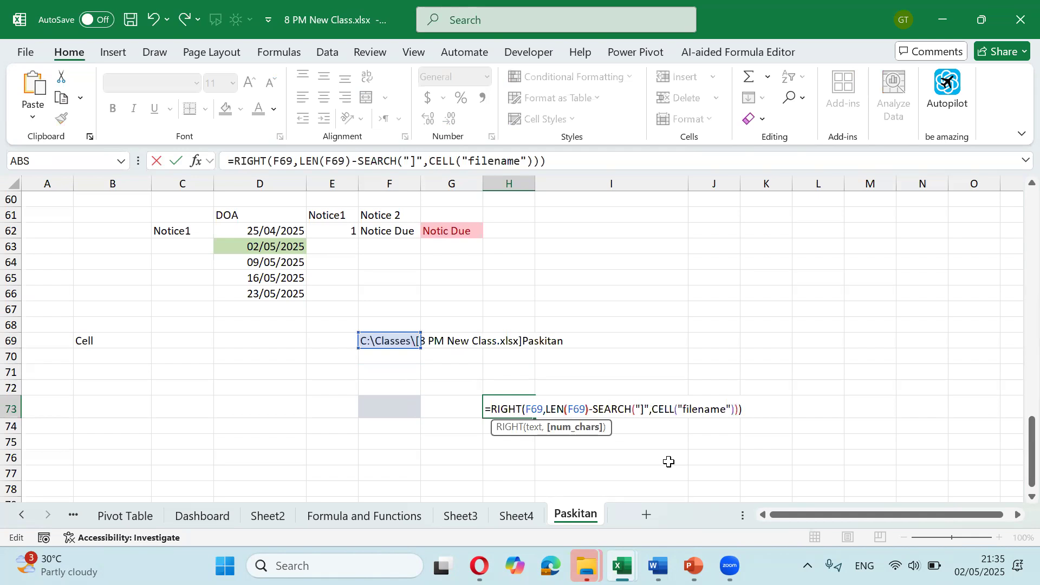
key(shift+Left)
key(shift+Left)
key(shift+Left)
text(CELL("filename"))
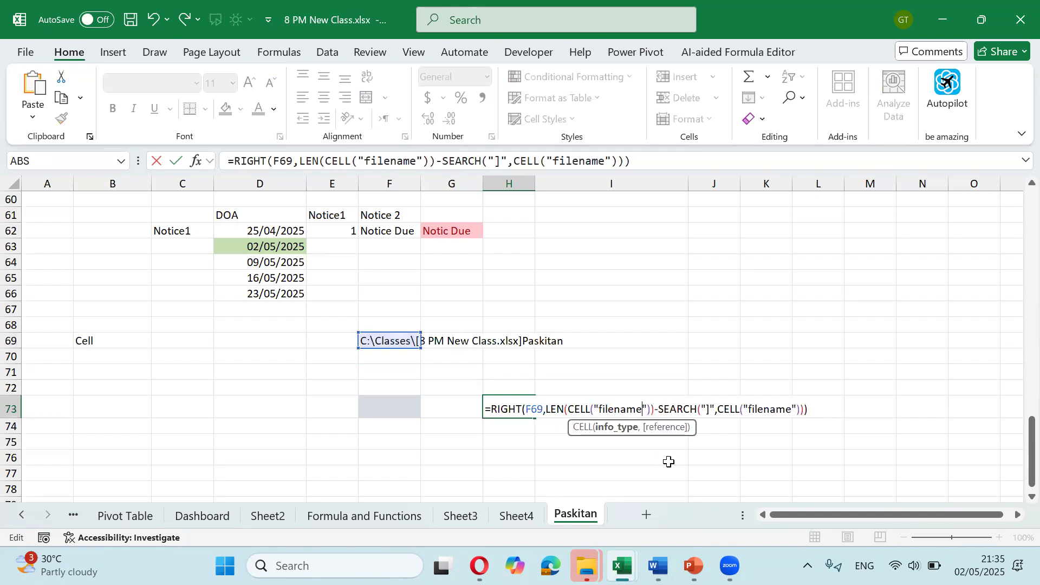
Step: Replace F69 as the text argument of H73's RIGHT function with CELL("filename") and commit the formula
key(Left)
key(Left)
key(Left)
key(Left)
key(Left)
key(Left)
key(Left)
key(Left)
key(Left)
key(Left)
key(Left)
key(Left)
key(shift+Left)
key(shift+Left)
key(shift+Left)
text(CELL("filename"))
key(Return)
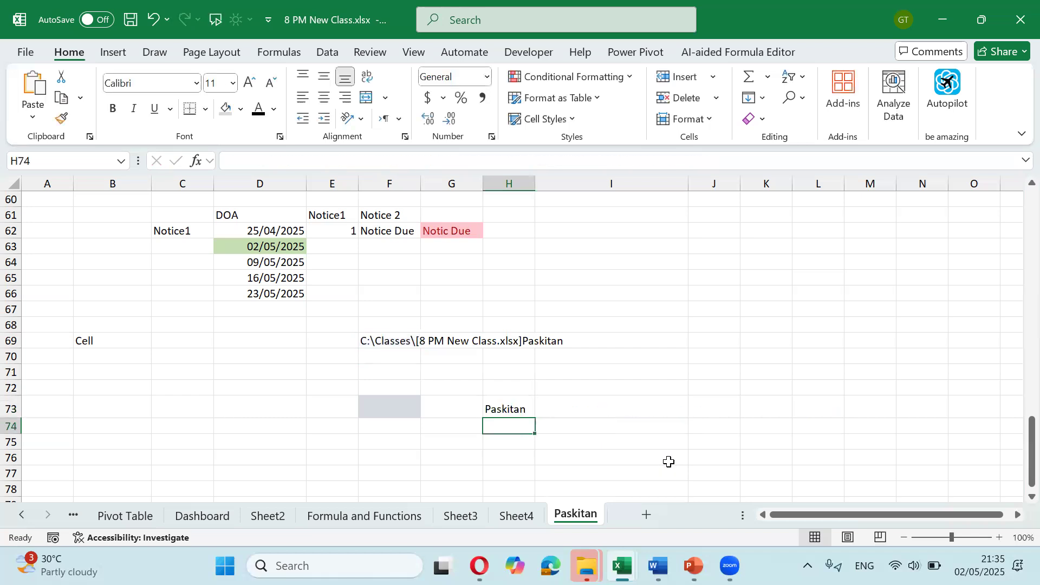
Step: Delete the CELL formula in F69 and select H73 to check the standalone sheet name formula
key(Up)
key(Up)
key(Up)
key(Left)
key(Up)
key(Up)
key(Left)
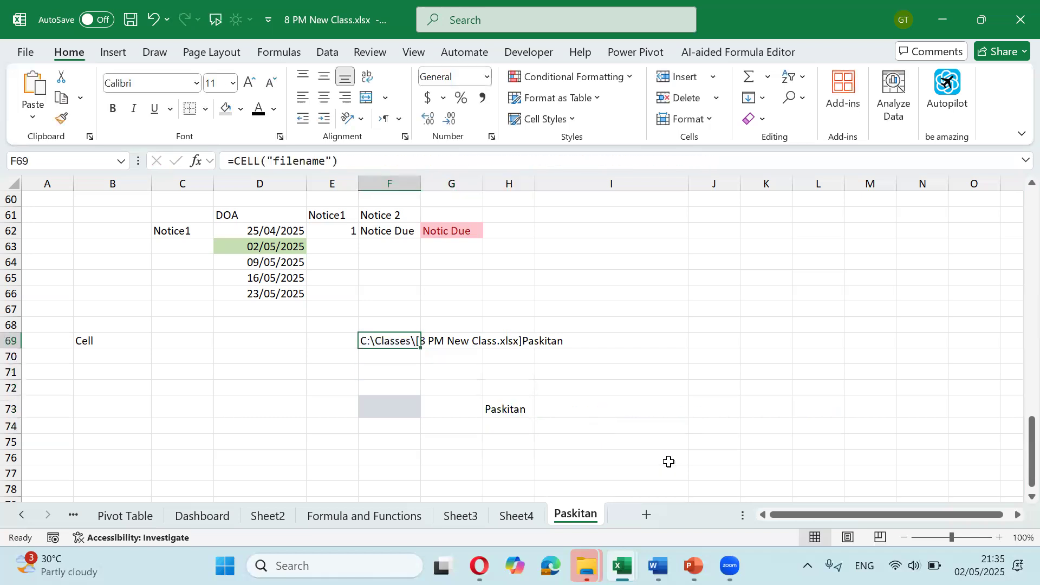
key(Delete)
key(Down)
key(Down)
key(Down)
key(Down)
key(Right)
key(Right)
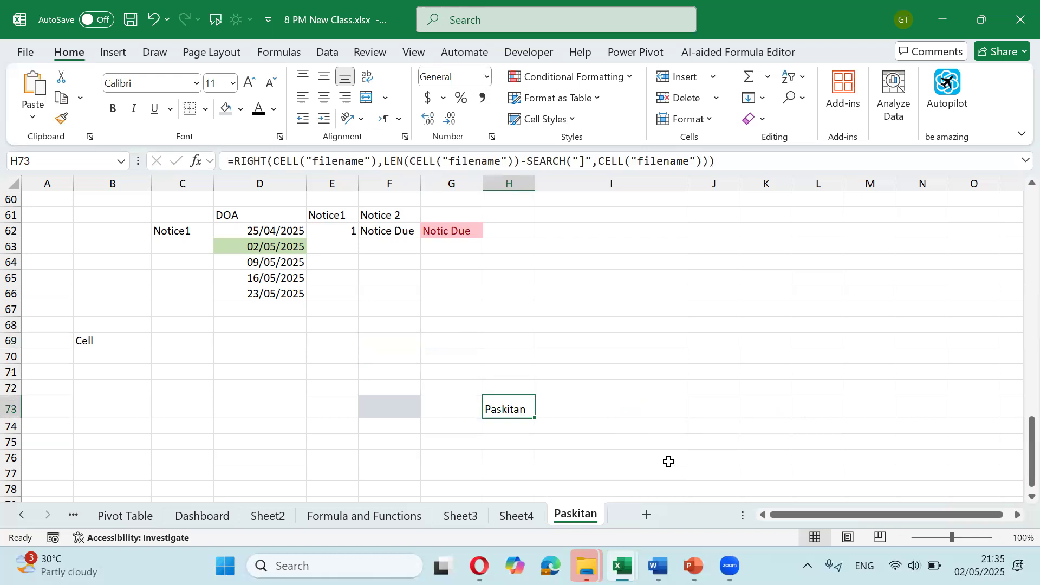
Step: Rename the Paskitan sheet as 123 to test the formula in H73
key(alt)
text(hor123)
key(Return)
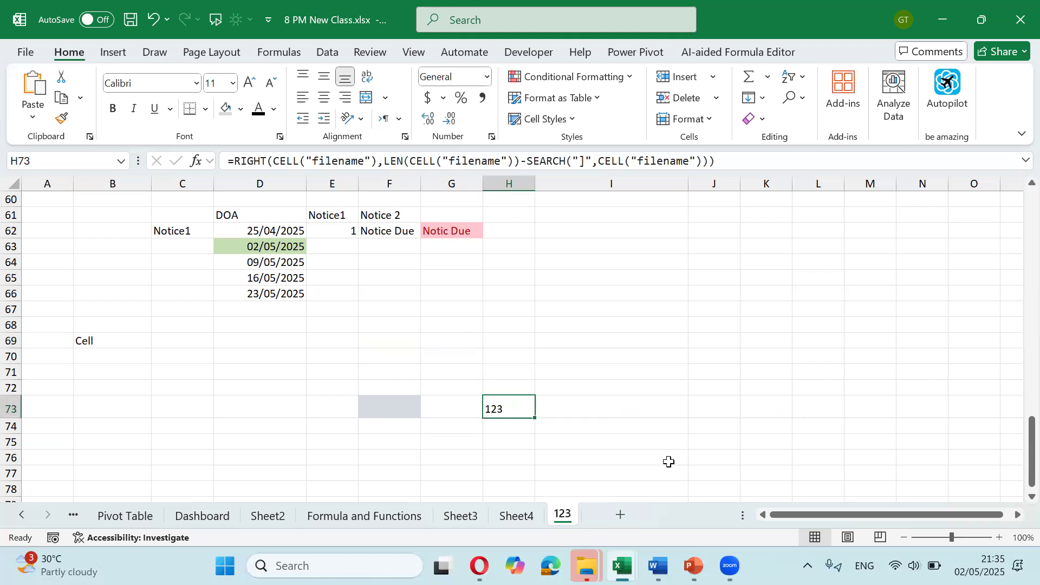
Step: Inspect the nested RIGHT, LEN, SEARCH and CELL formula in H73
key(F2)
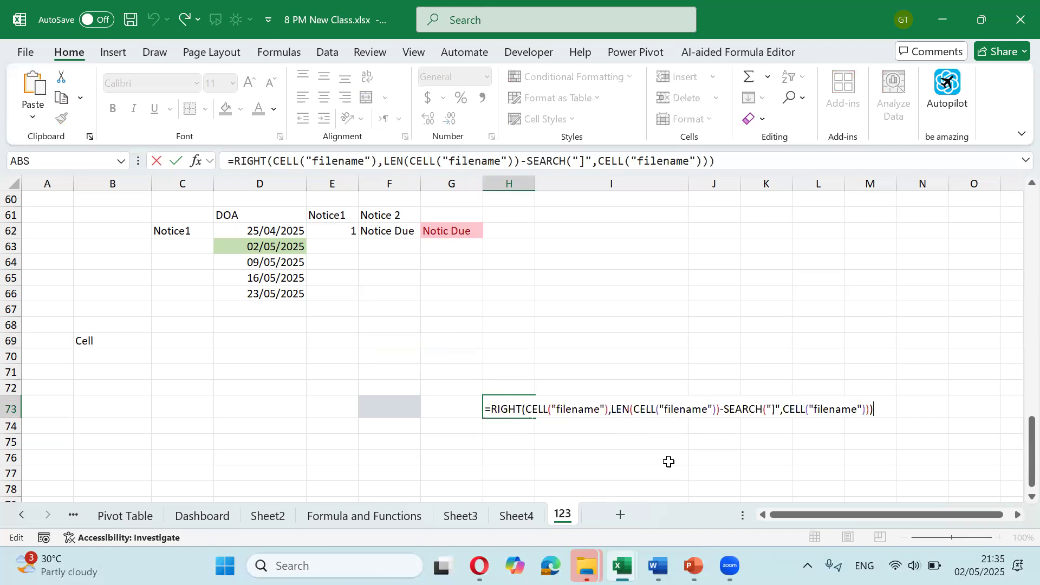
key(ctrl+Return)
text(HOR)
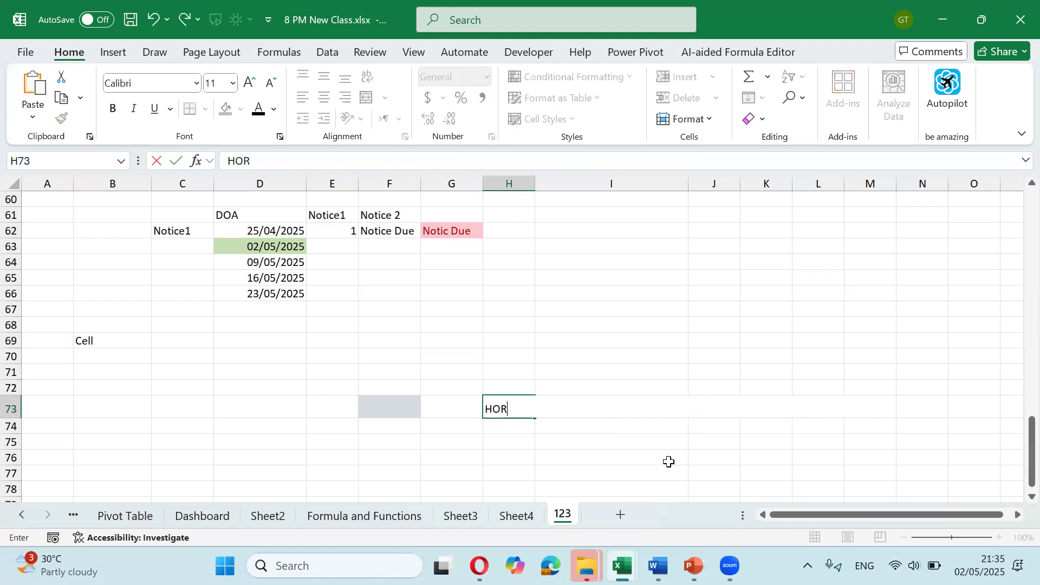
key(Escape)
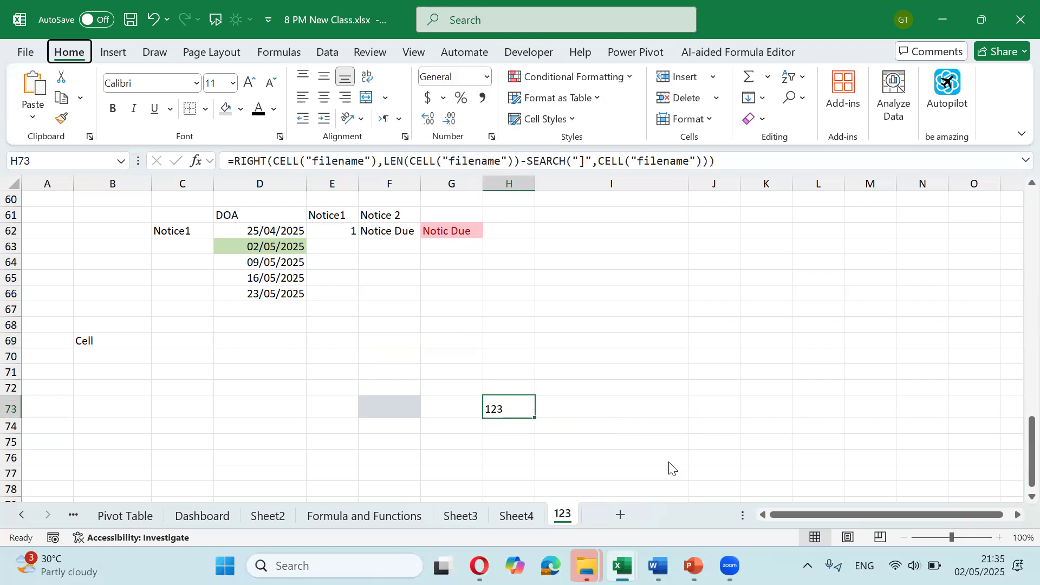
Step: Rename the 123 sheet as Date Function to test the sheet name formula in H73
key(alt+h)
key(o)
key(r)
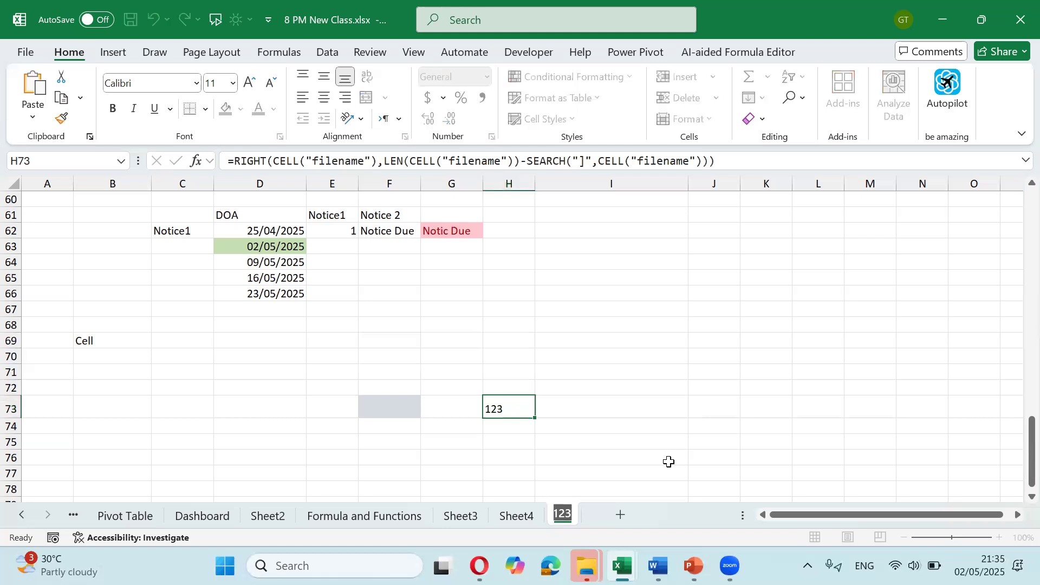
text(Data)
key(BackSpace)
text(e FUnc)
key(BackSpace)
key(BackSpace)
key(BackSpace)
text(unt)
key(BackSpace)
text(ction)
key(Return)
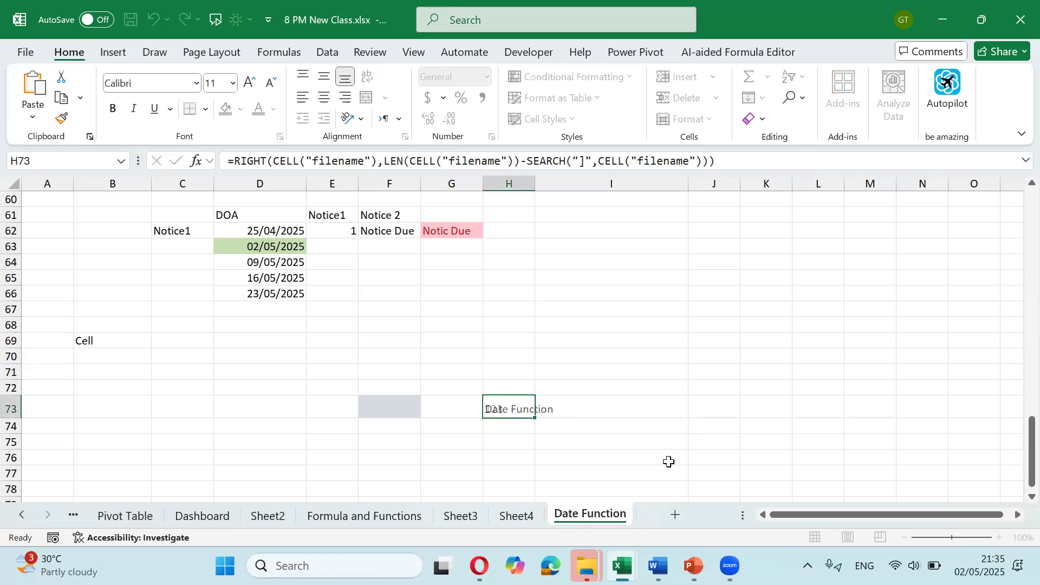
key(Down)
key(Up)
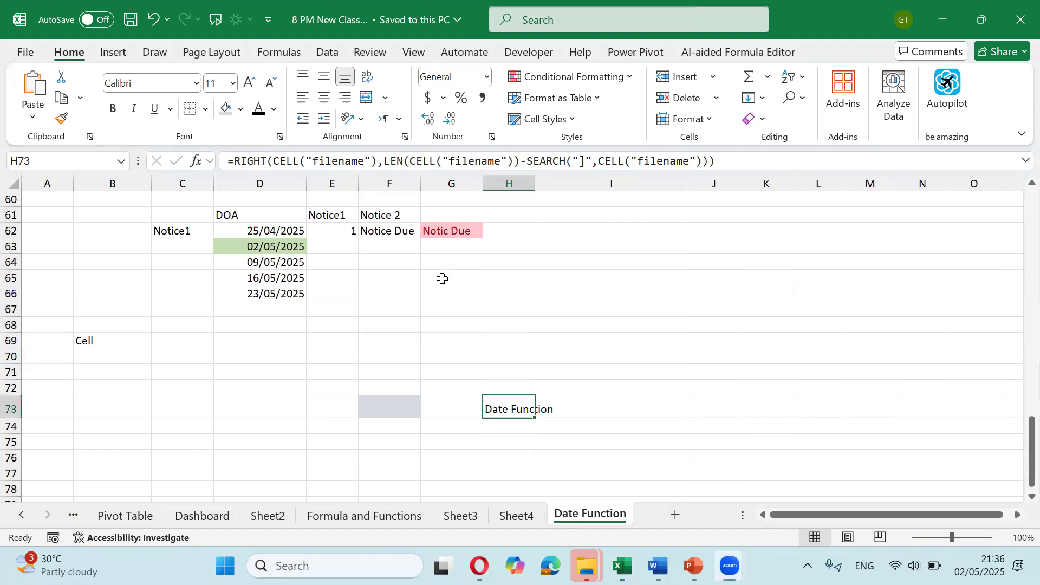
click(443, 295)
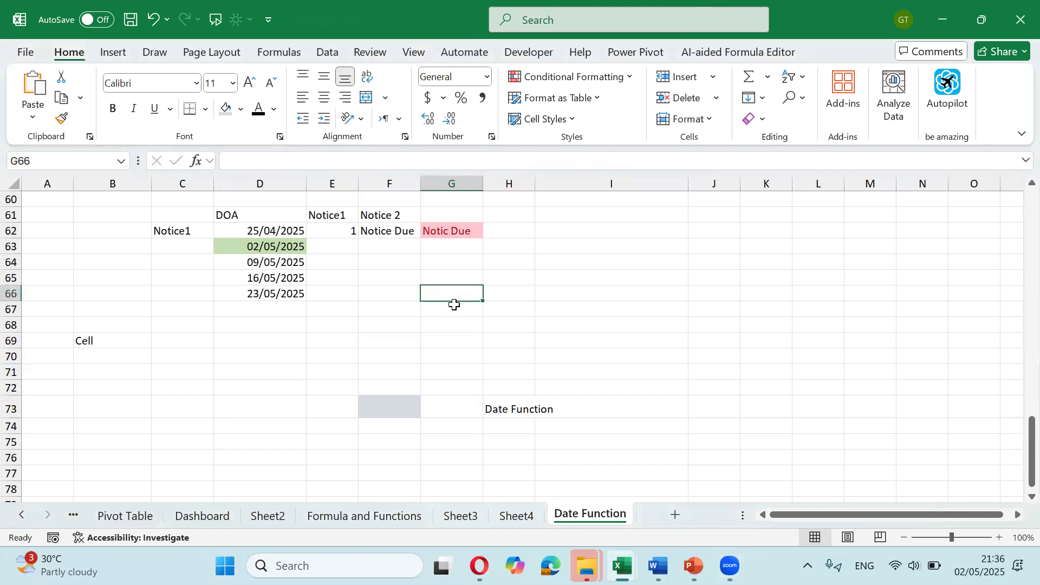